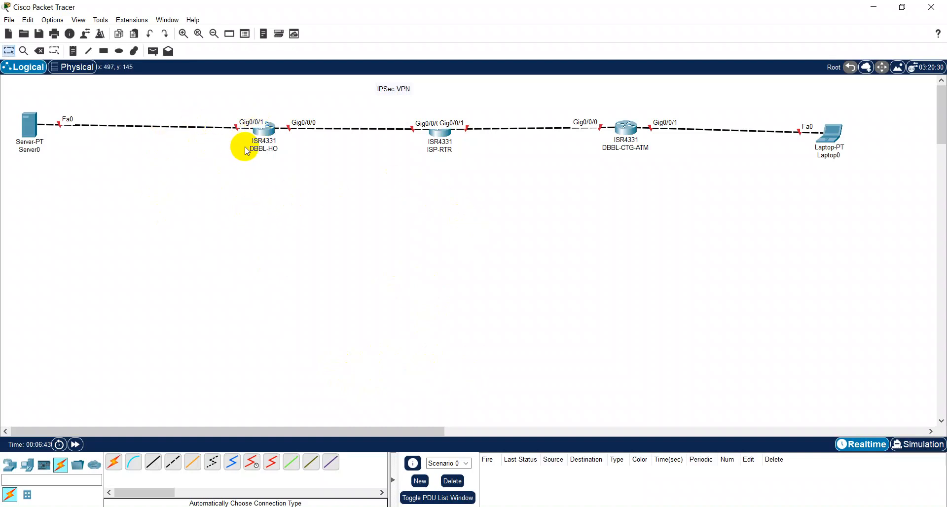
Step: Nudge DBBL-HO left, and shift Laptop0 and DBBL-CTG-ATM slightly right
left_click_drag(257, 137, 237, 133)
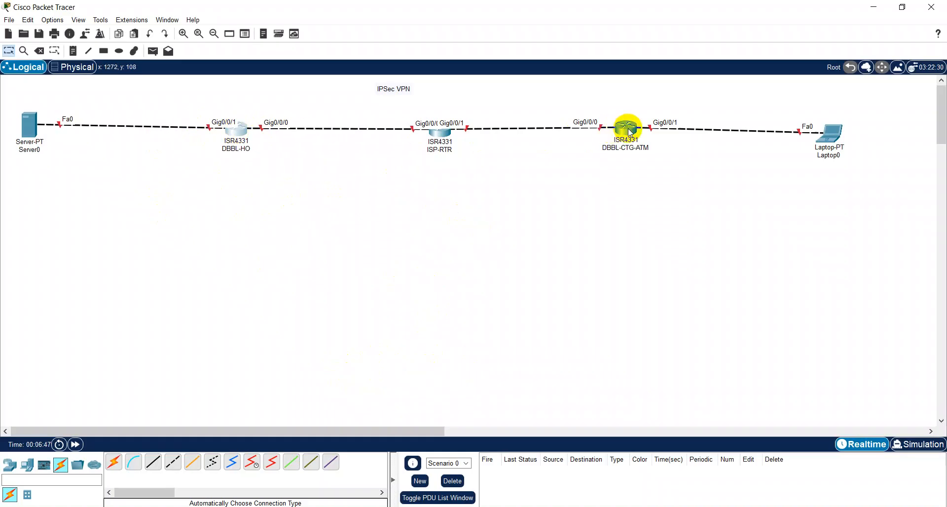
left_click_drag(838, 131, 850, 131)
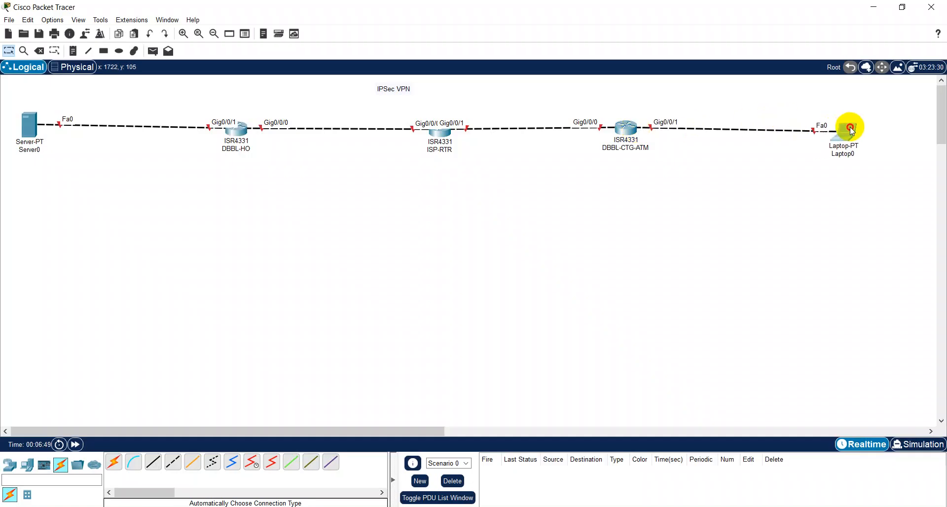
left_click_drag(625, 129, 633, 130)
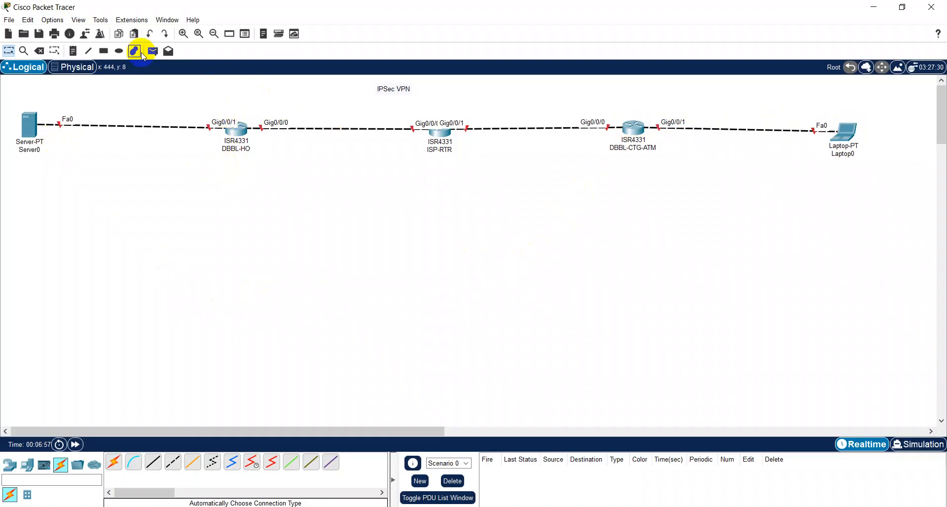
Step: Add notes 192.168.190.0/24 under the Server0 link and 10.10.10.0/29 under the Laptop0 link
left_click(74, 51)
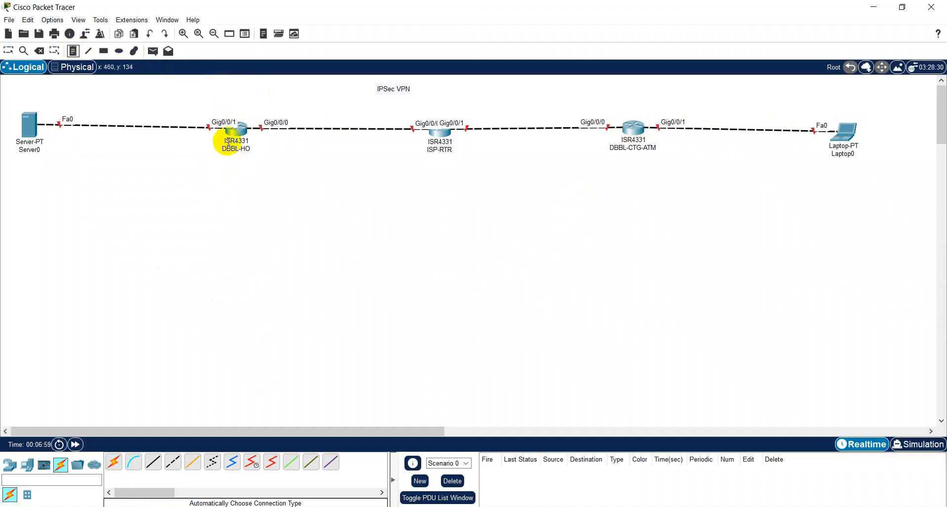
left_click(87, 133)
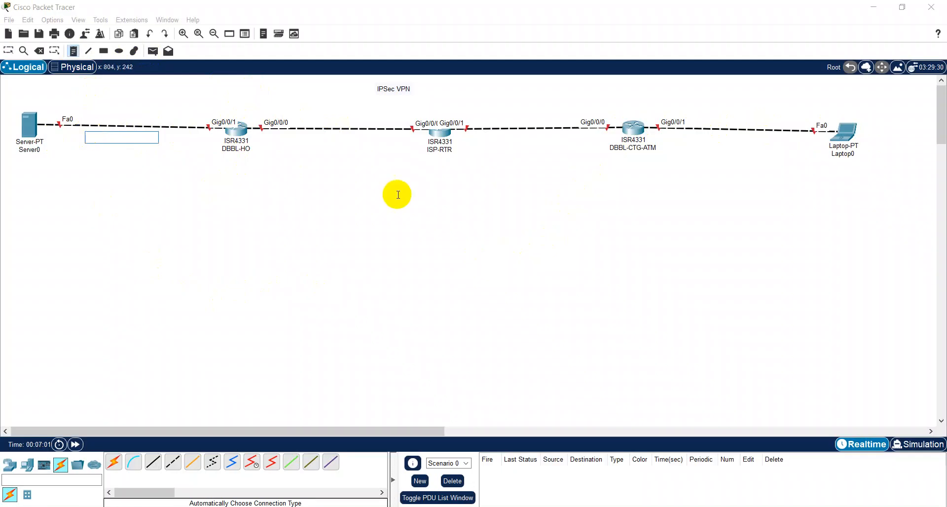
type("192.1")
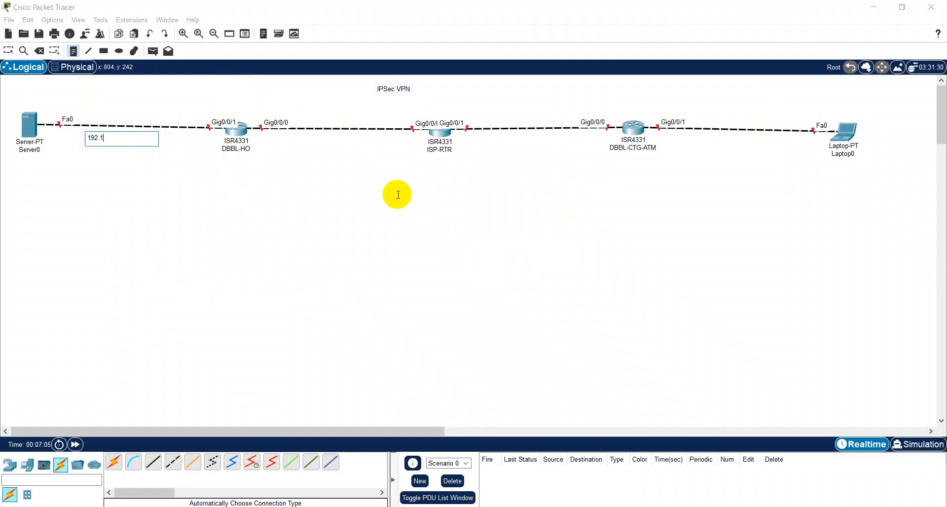
type("68.190.0/24")
left_click(690, 139)
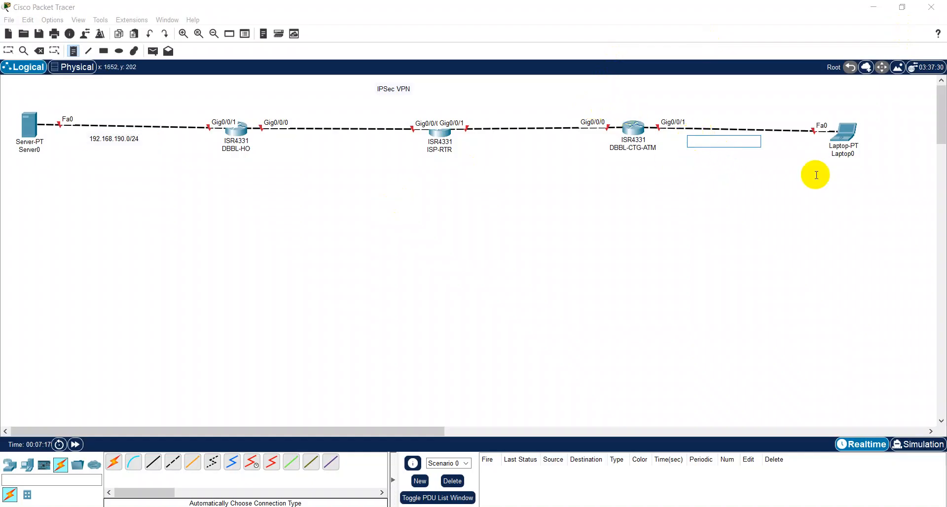
type("10.10.10.0/29")
left_click(9, 51)
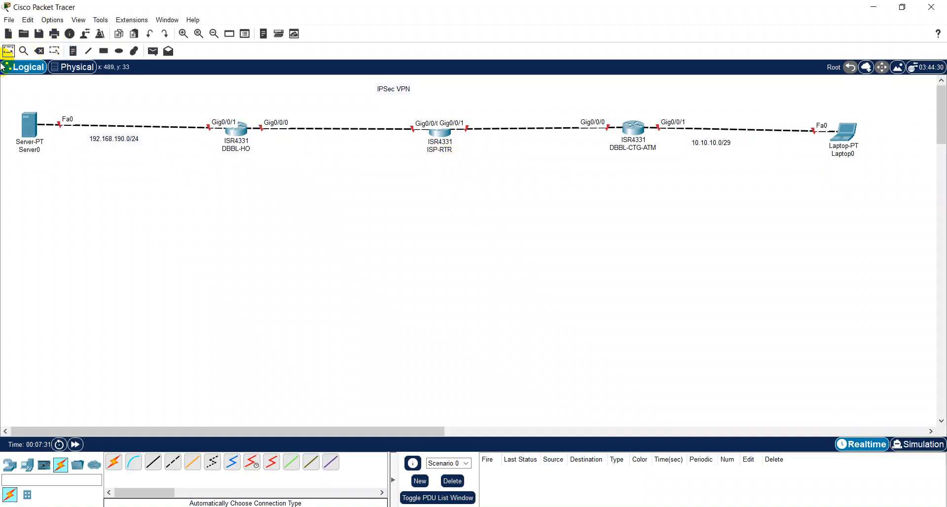
left_click_drag(728, 148, 741, 147)
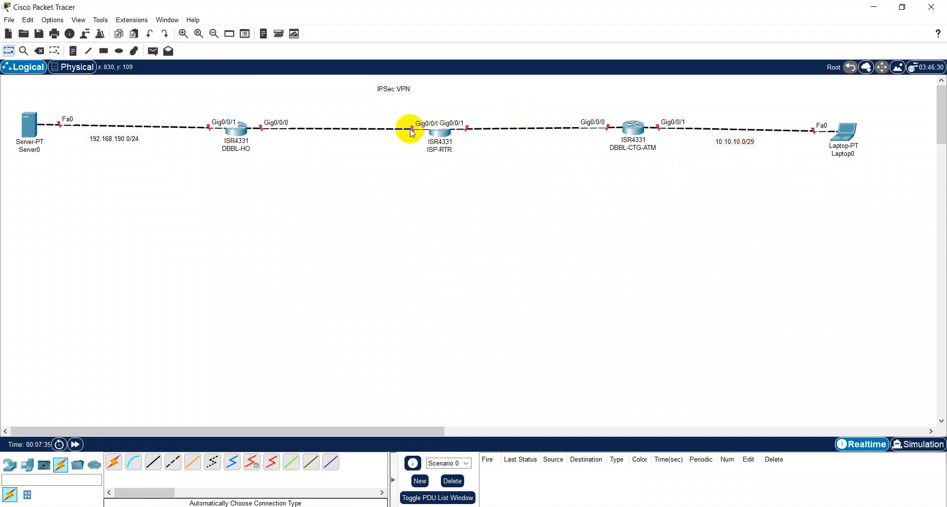
Step: Add notes 172.16.0.0/30 under DBBL-HO–ISP-RTR and 172.31.0.0/30 under ISP-RTR–DBBL-CTG-ATM
left_click(73, 51)
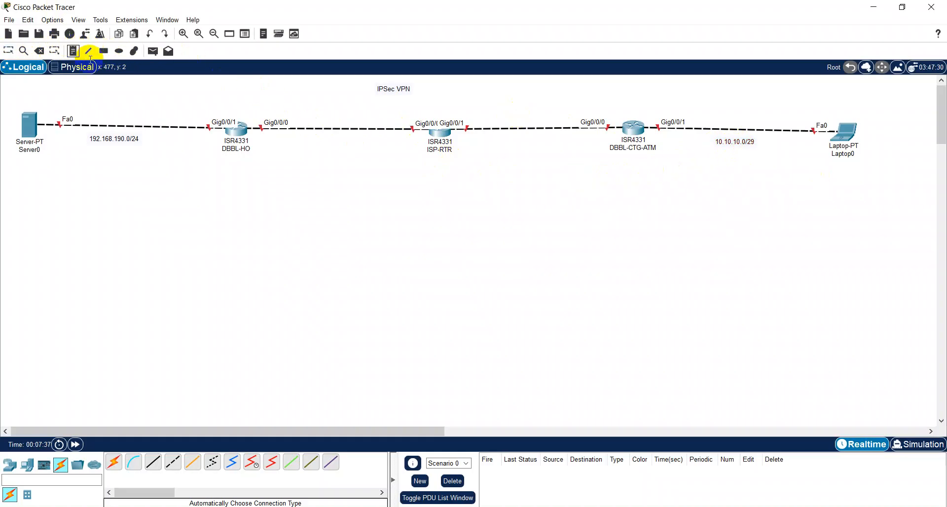
left_click(292, 139)
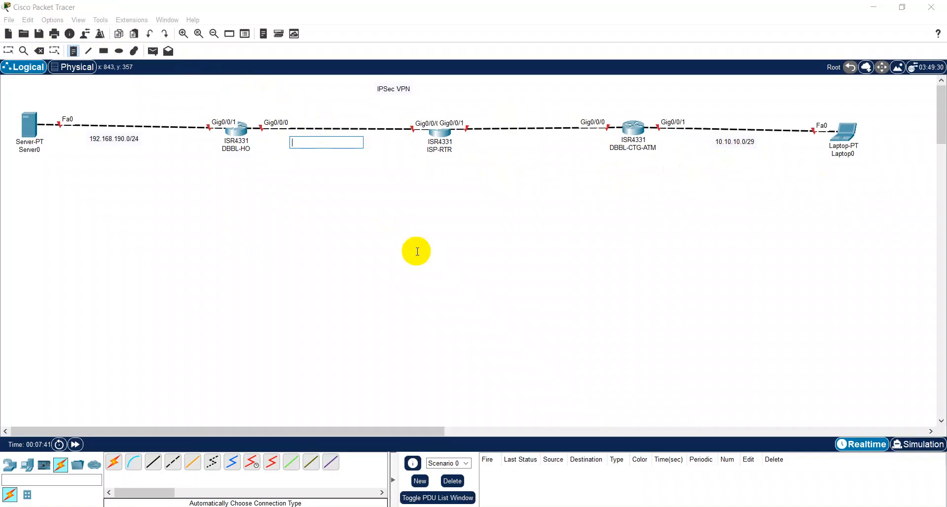
type("172.16.0.0/30")
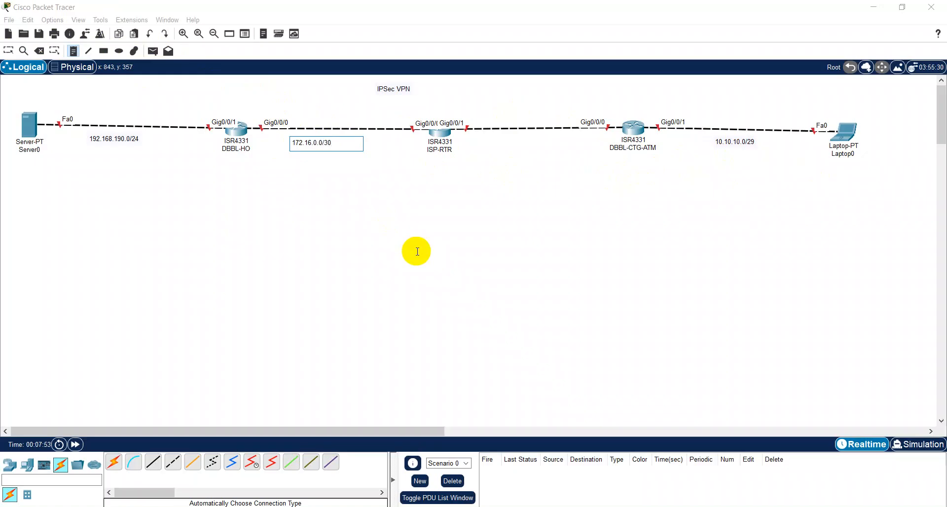
left_click(491, 138)
type("172.")
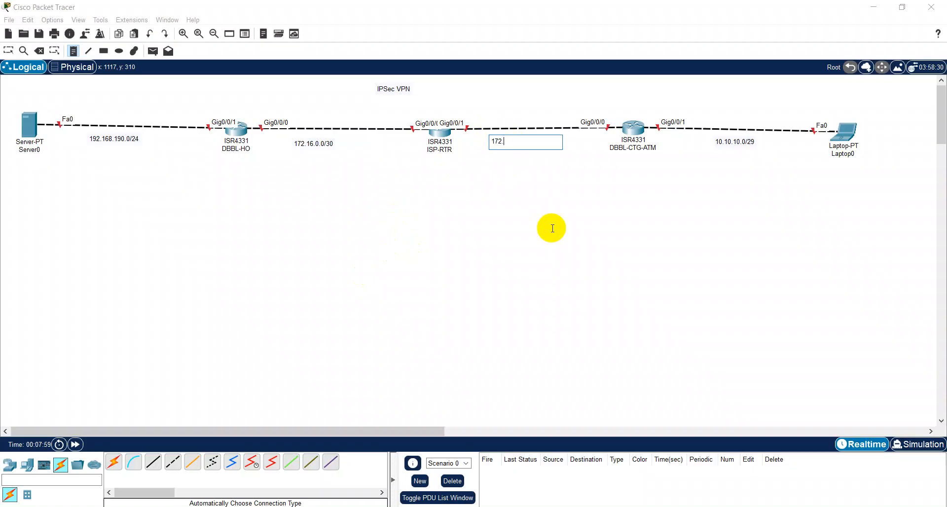
key("BackSpace")
key("BackSpace")
type("31.0.0/3")
left_click(12, 52)
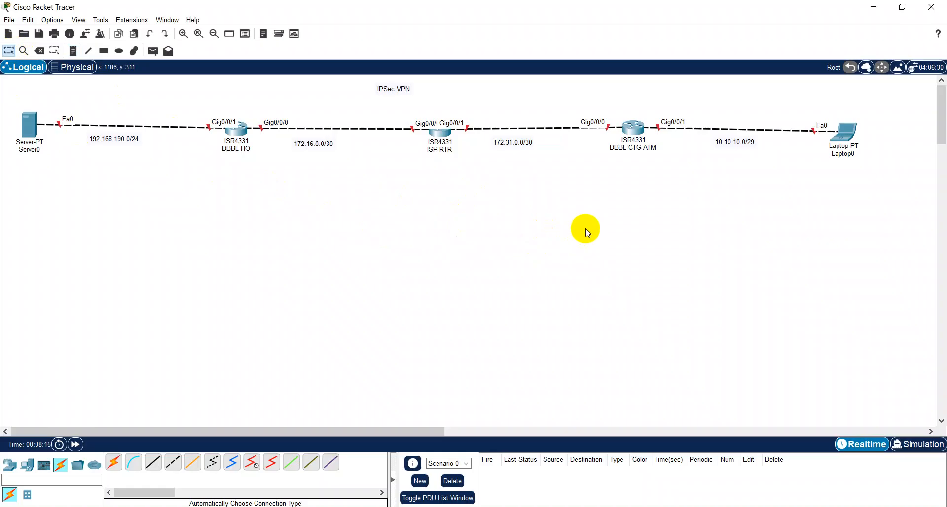
Step: Start saving and choose the IQBAL SIR CCNA folder on drive D as the location
left_click(38, 35)
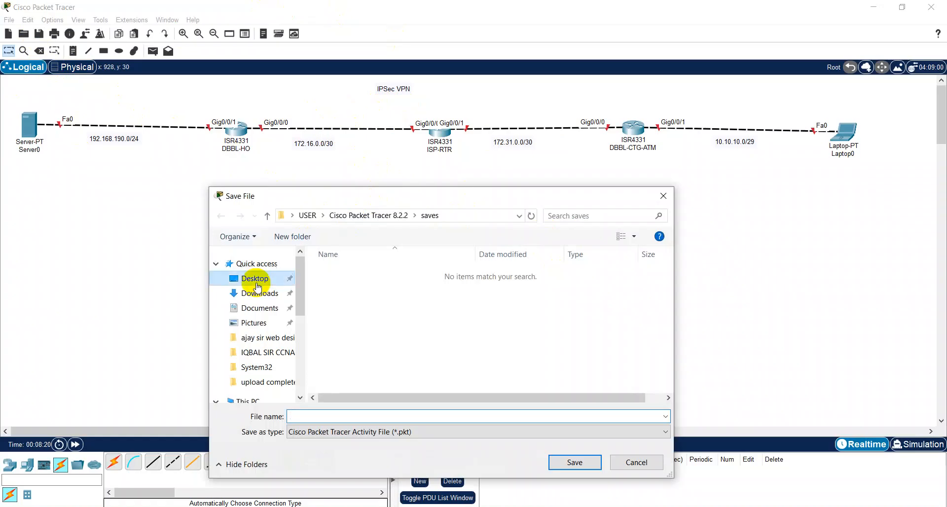
left_click(256, 284)
left_click_drag(400, 198, 390, 181)
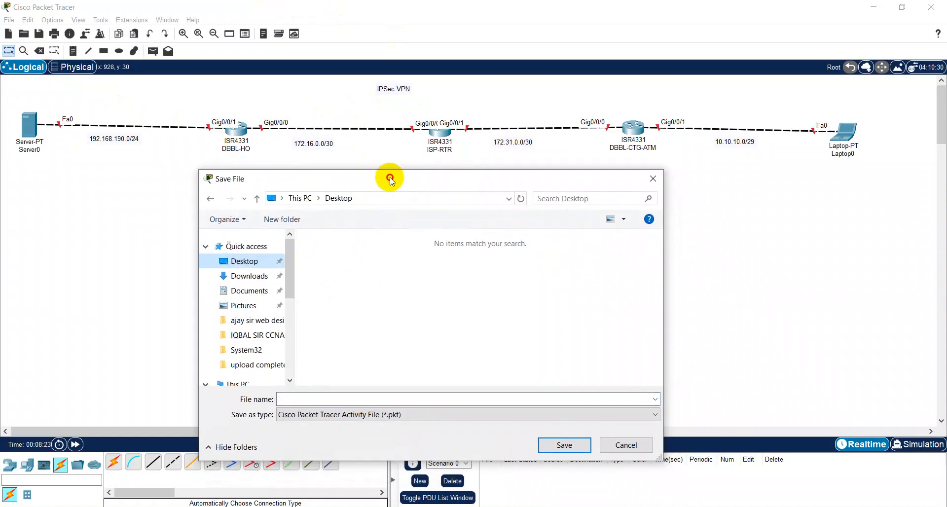
left_click(346, 397)
left_click(579, 412)
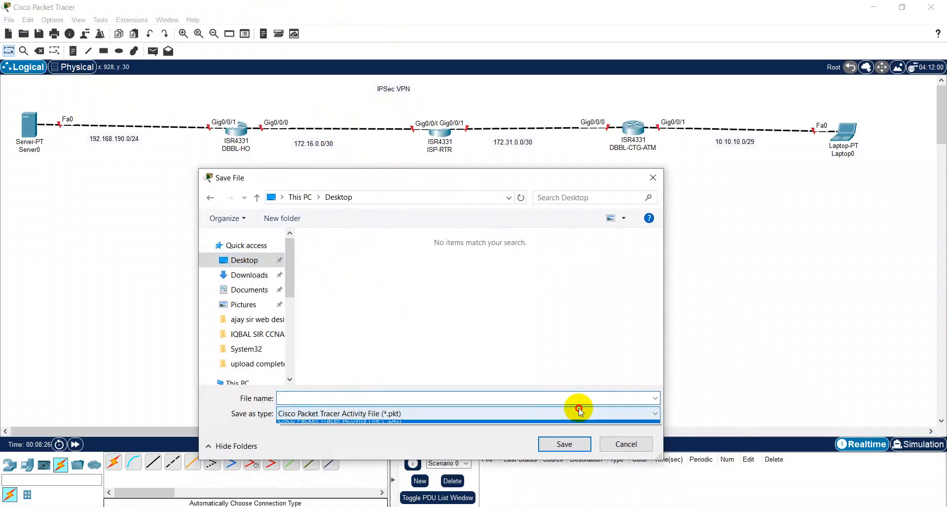
left_click(246, 335)
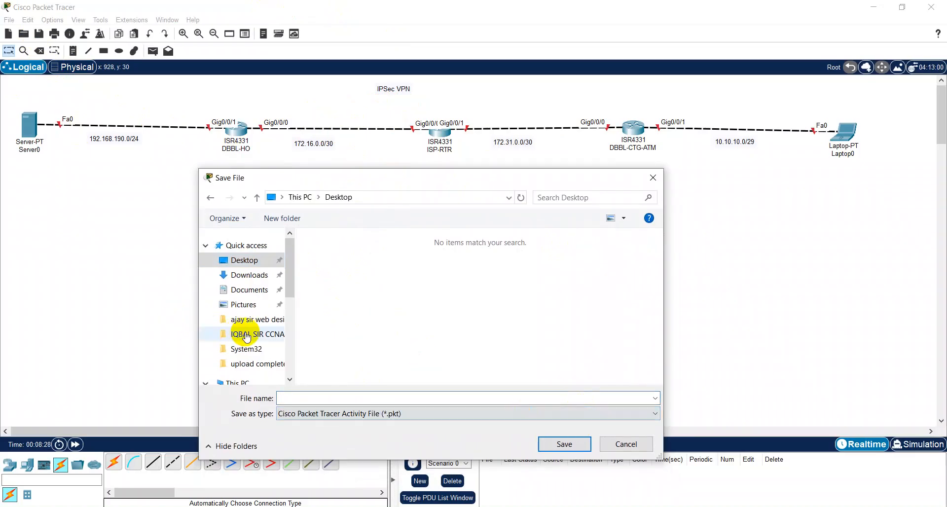
left_click(250, 337)
Step: Name the file 'IPSec VPN' and save it as a .pkt file
left_click(290, 398)
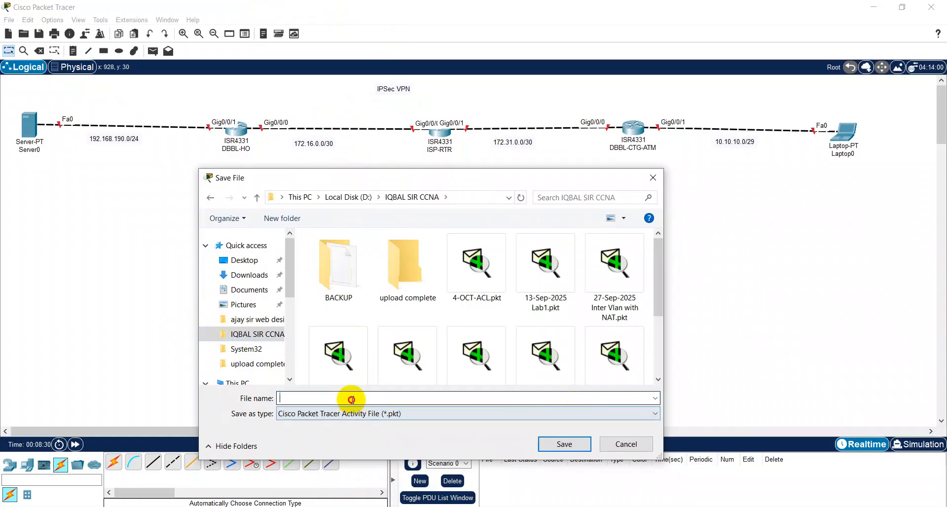
type("C")
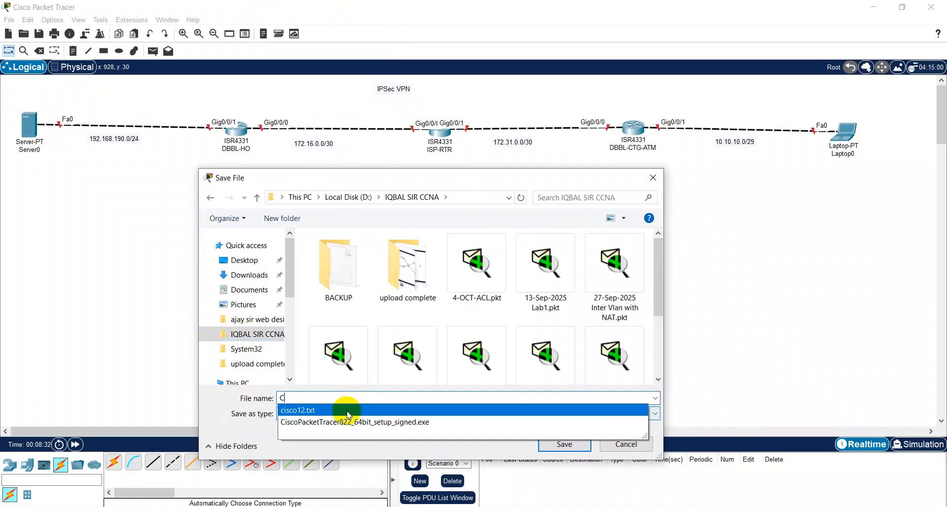
key("BackSpace")
type("P")
key("BackSpace")
type("IPSec VPN")
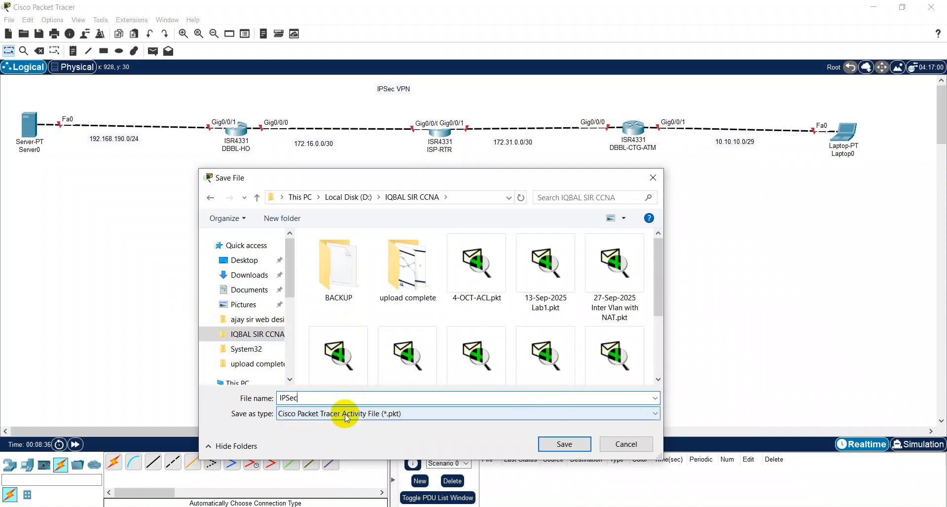
key("Return")
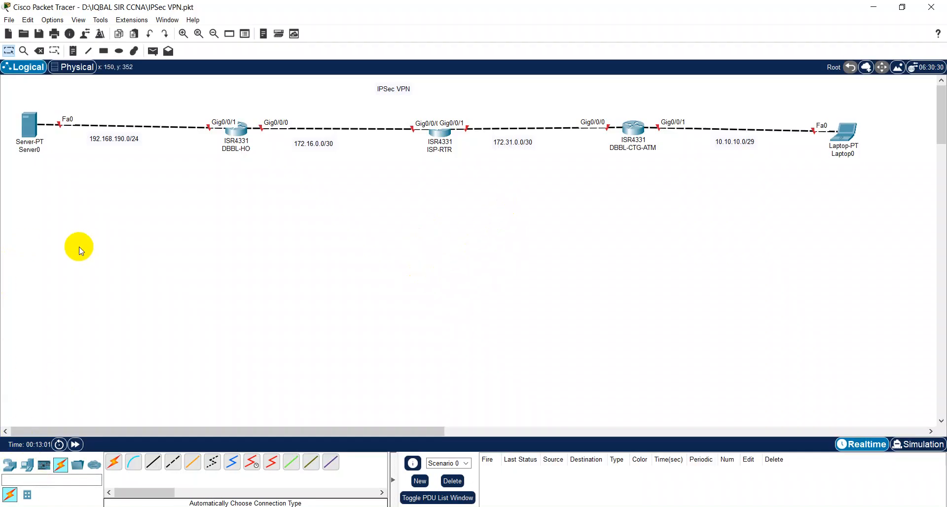
Step: Select the Place Note tool from the common tools bar
left_click(70, 51)
Step: Add host-number notes 1 and 2 at the ends of the Server0–DBBL-HO and DBBL-HO–ISP-RTR links
left_click(199, 103)
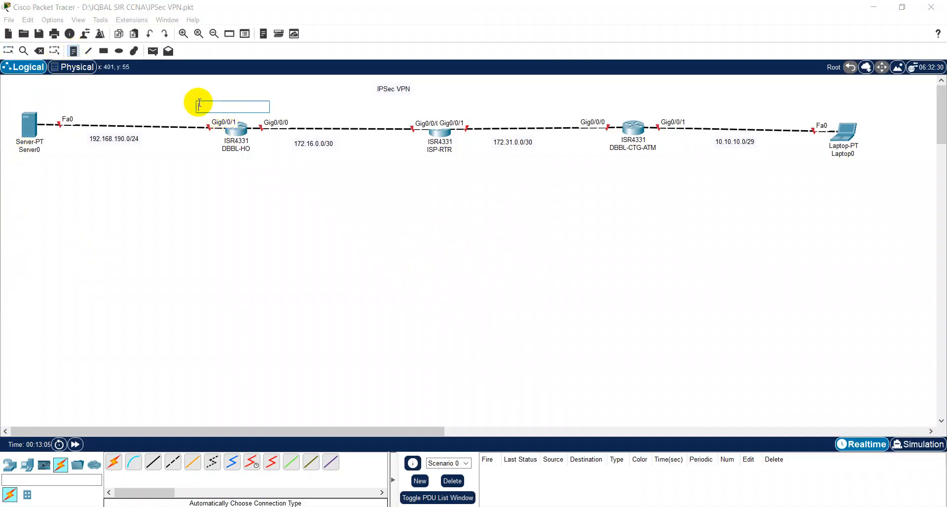
type("1")
left_click(28, 104)
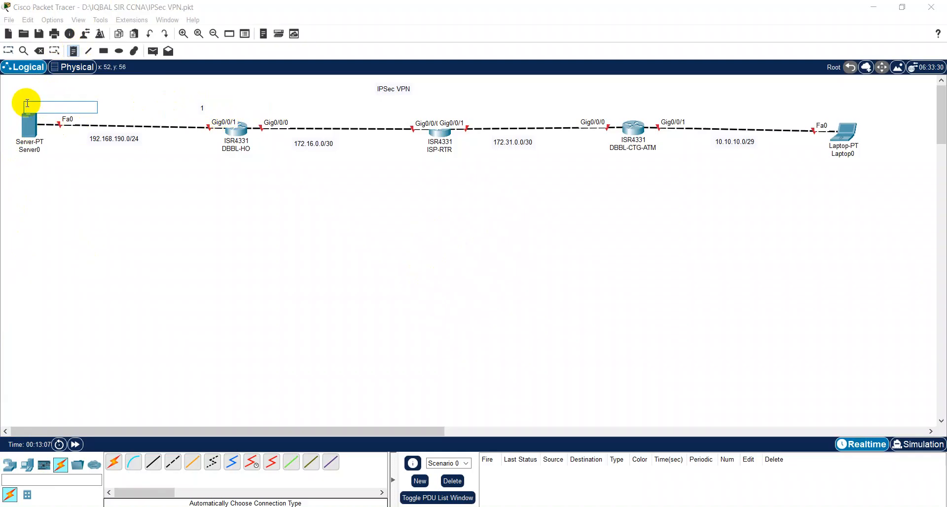
type("2")
left_click(250, 111)
type("1")
left_click(400, 103)
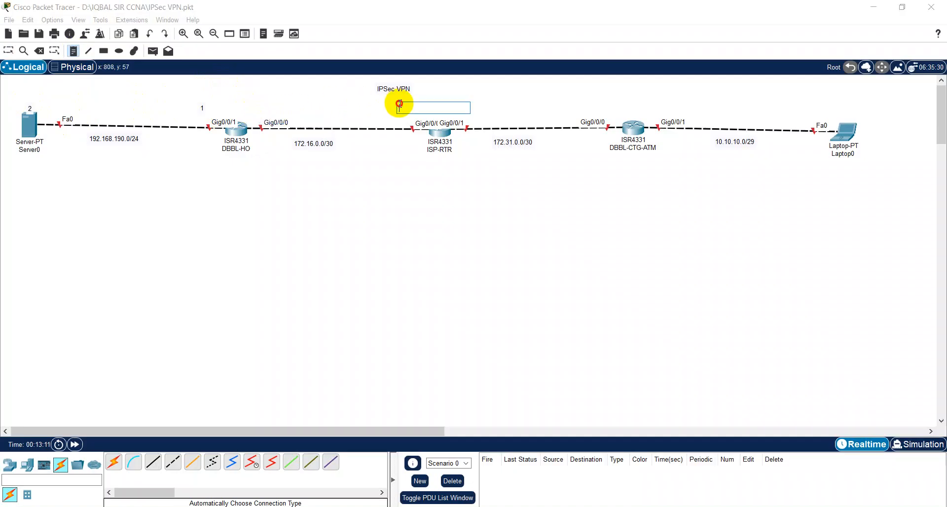
type("2")
Step: Add host-number notes 1 and 2 at the ends of the ISP-RTR–DBBL-CTG-ATM and DBBL-CTG-ATM–Laptop0 links
left_click(477, 102)
type("1")
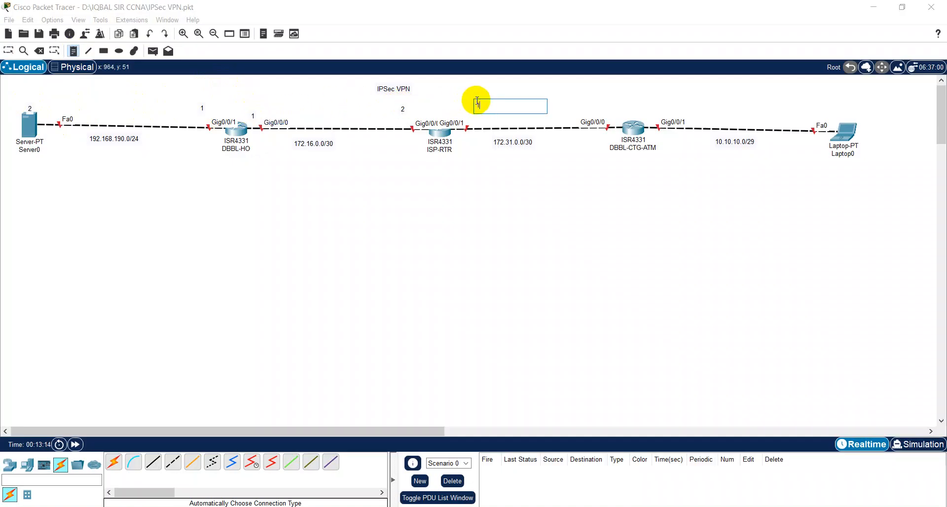
left_click(596, 97)
type("2")
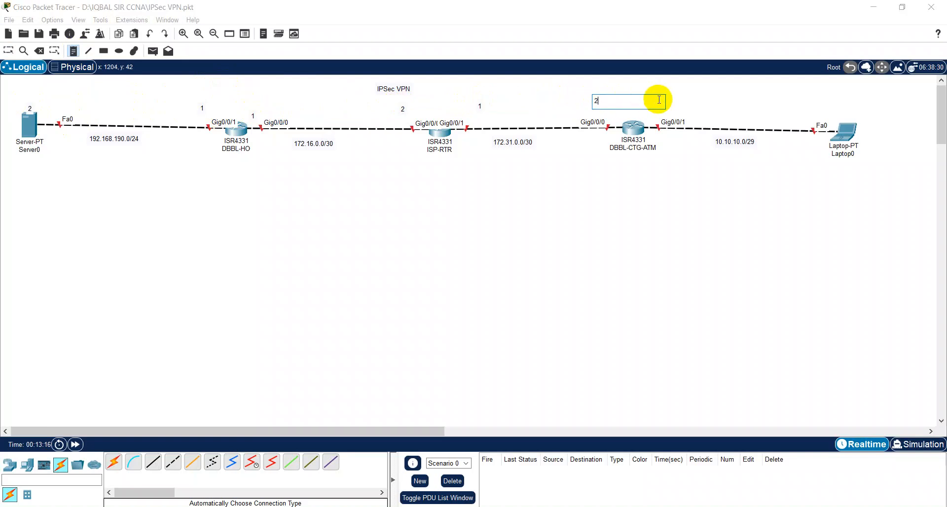
left_click(671, 105)
type("1")
left_click(836, 109)
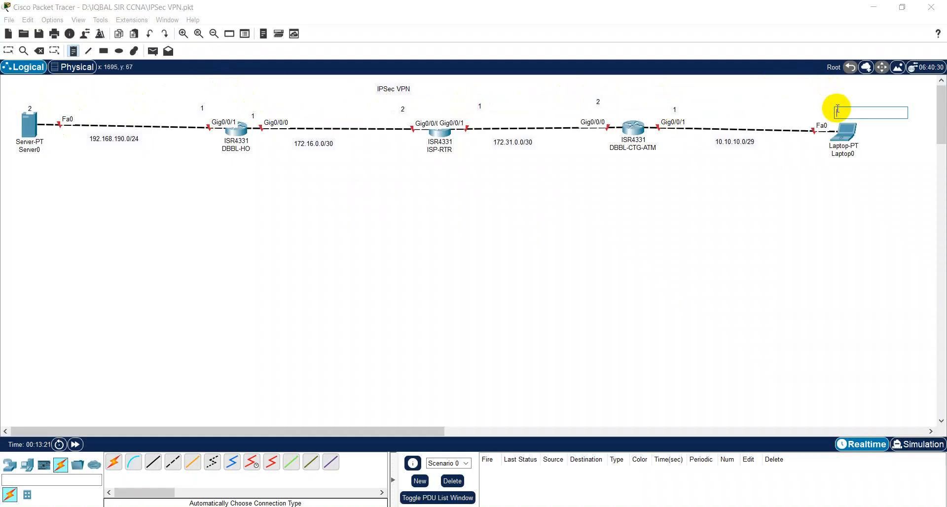
type("2")
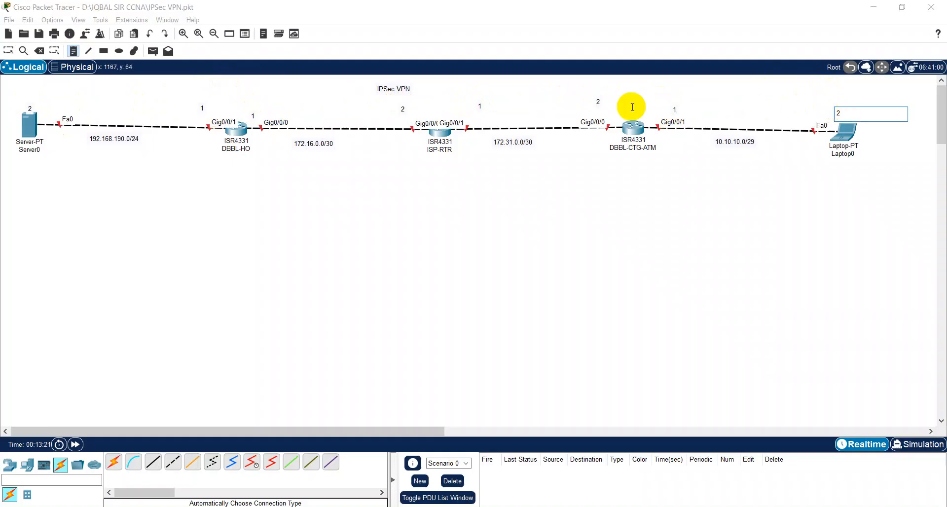
left_click(9, 51)
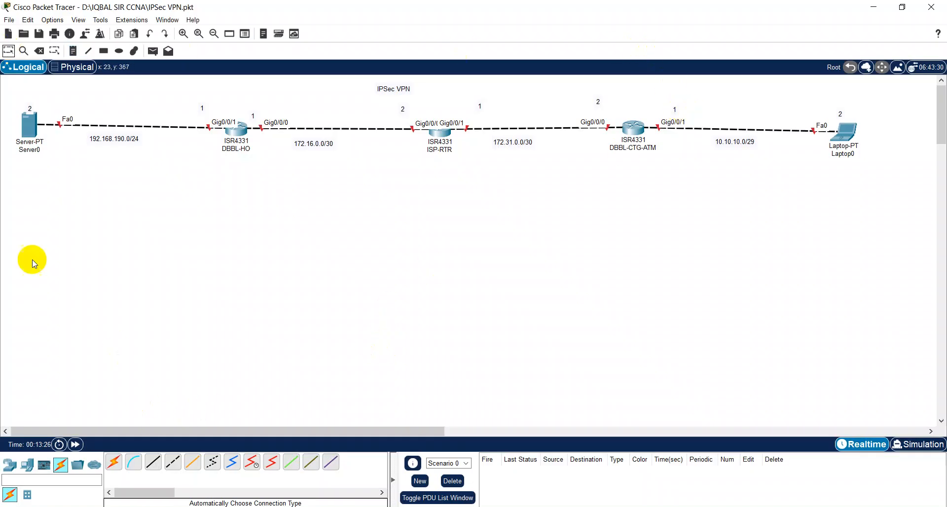
Step: Save IPSec VPN.pkt again with all the host-number notes included
left_click(39, 34)
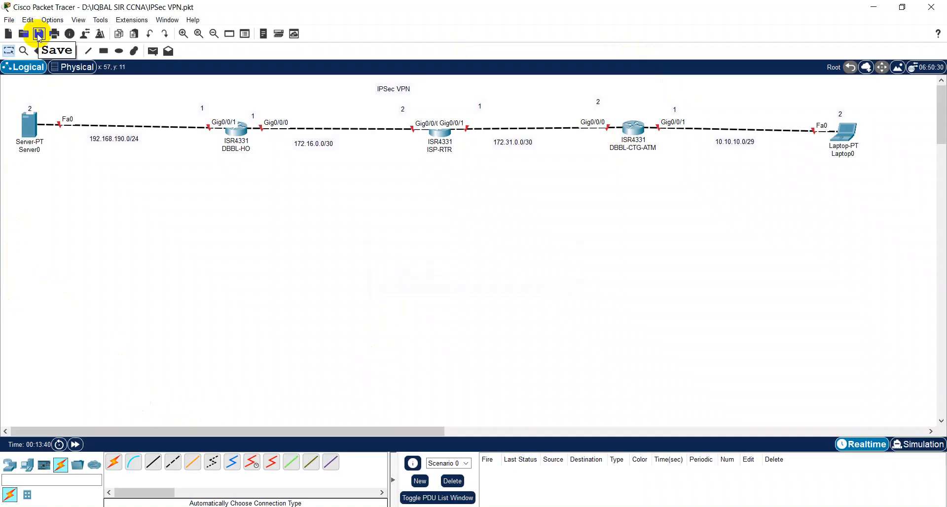
left_click(39, 35)
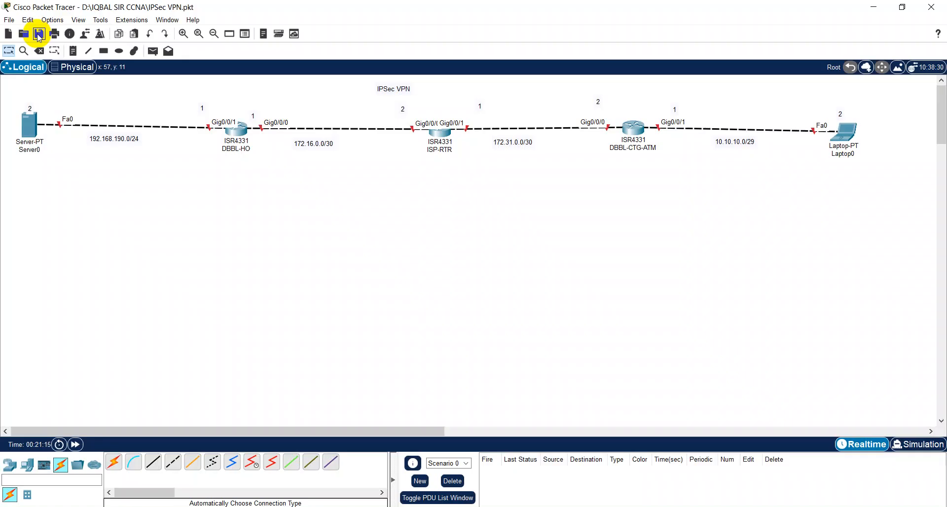
Step: Give Server0 IP 192.168.190.2, mask 255.255.255.0, gateway 192.168.190.1, and close its window
left_click(28, 138)
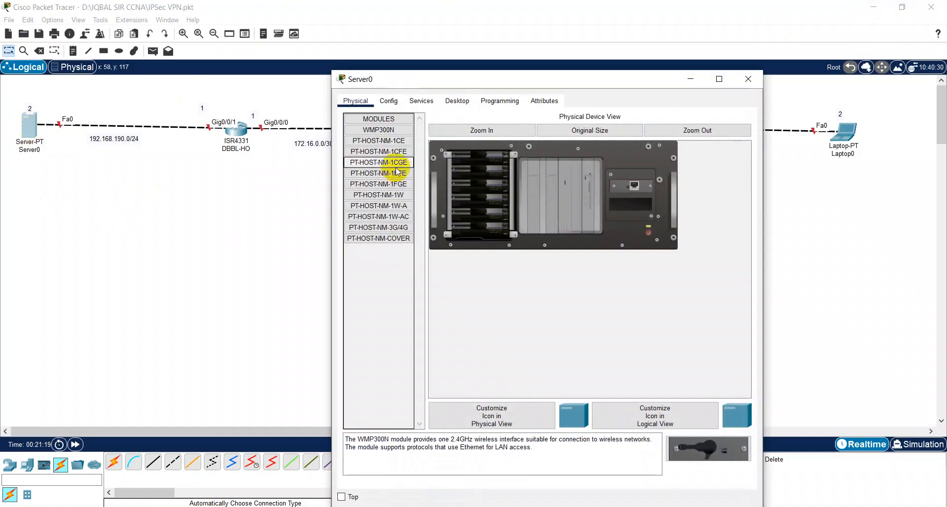
left_click_drag(417, 79, 329, 165)
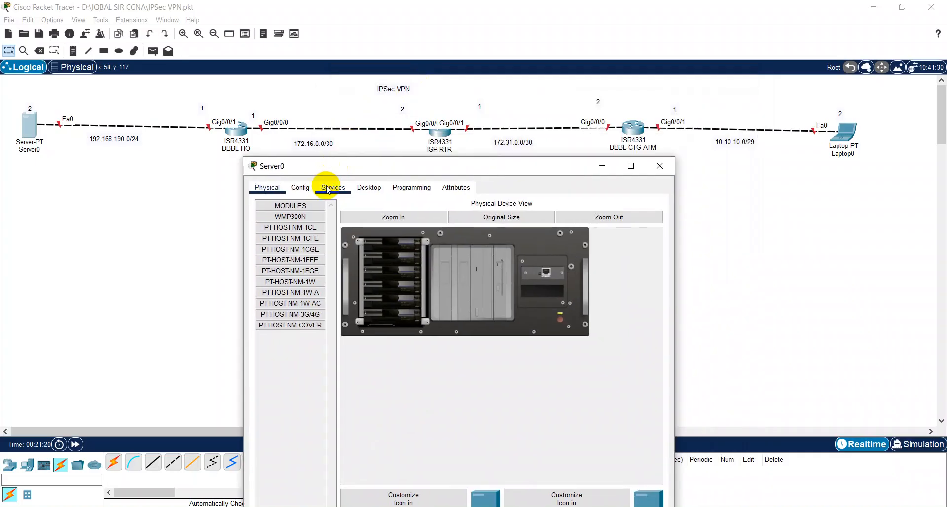
left_click(328, 189)
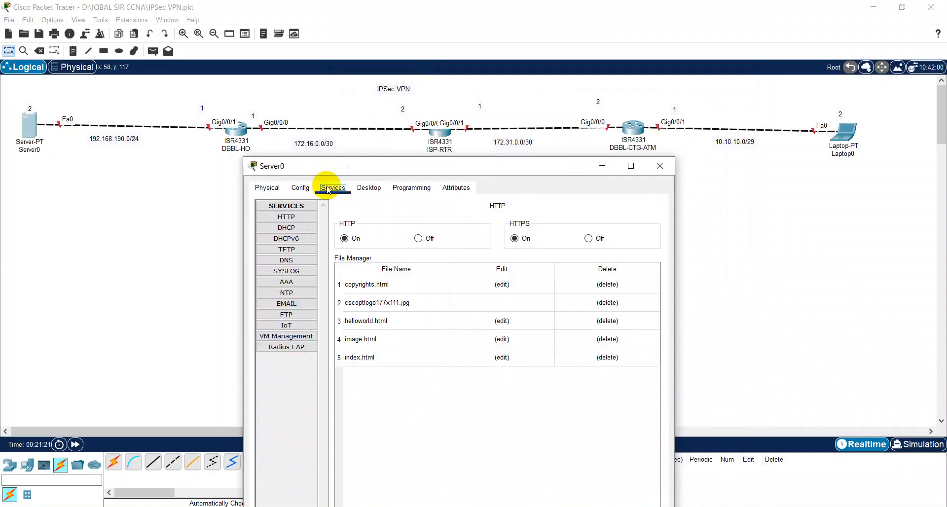
left_click(375, 187)
left_click(291, 229)
left_click(429, 248)
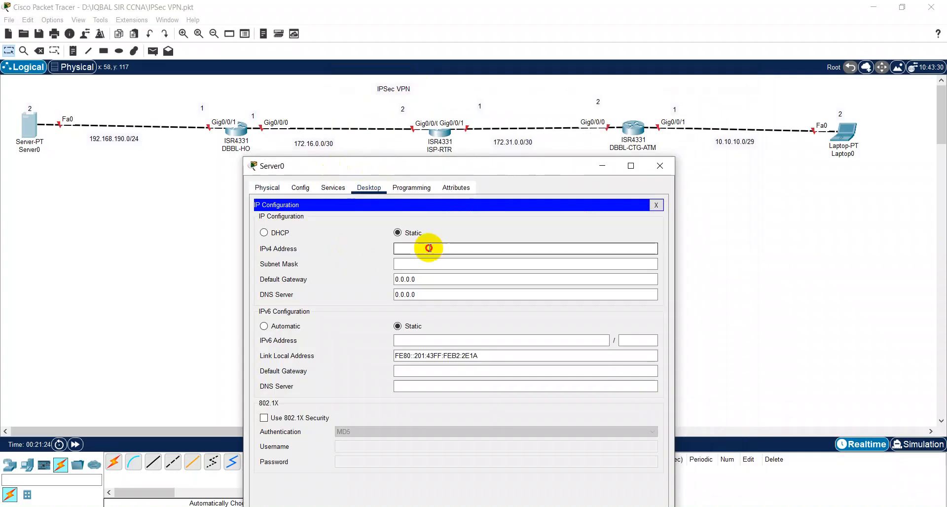
type("192.168.190.2")
key("Tab")
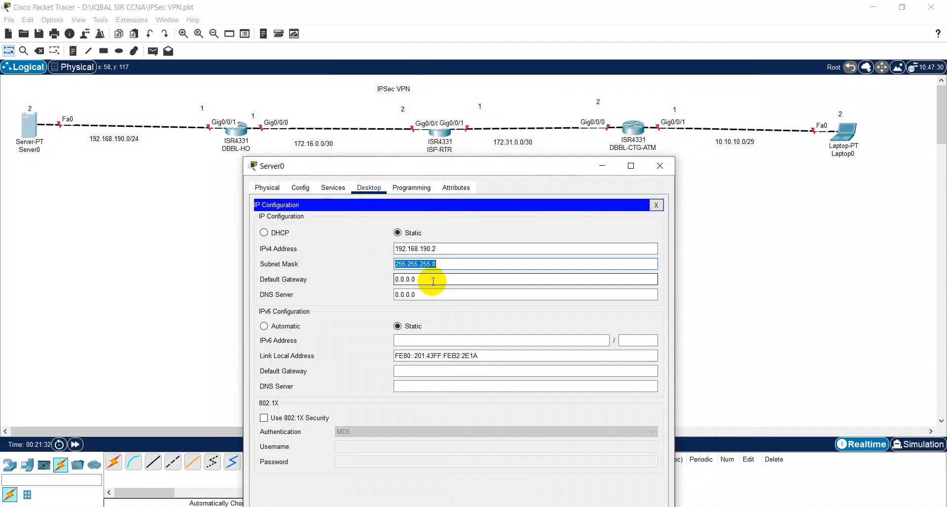
key("Tab")
type("19")
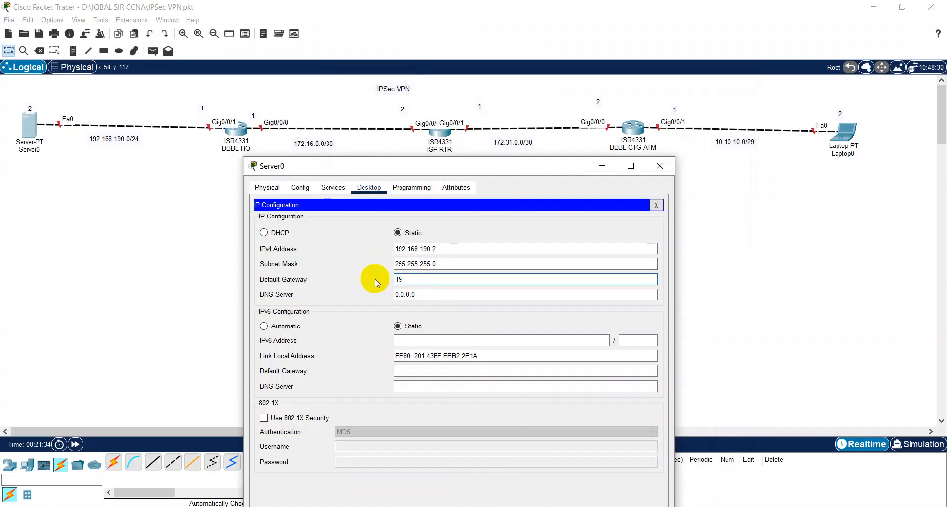
type("2.168.190.1")
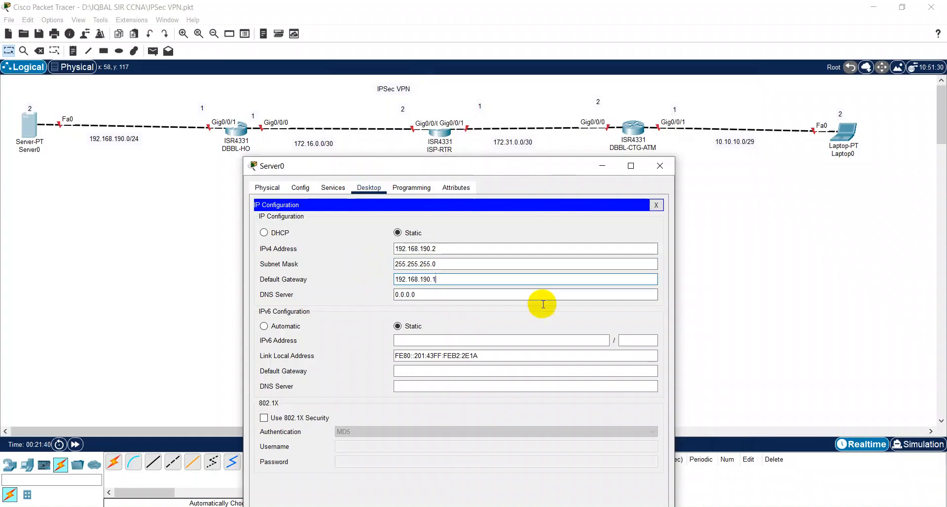
left_click(656, 205)
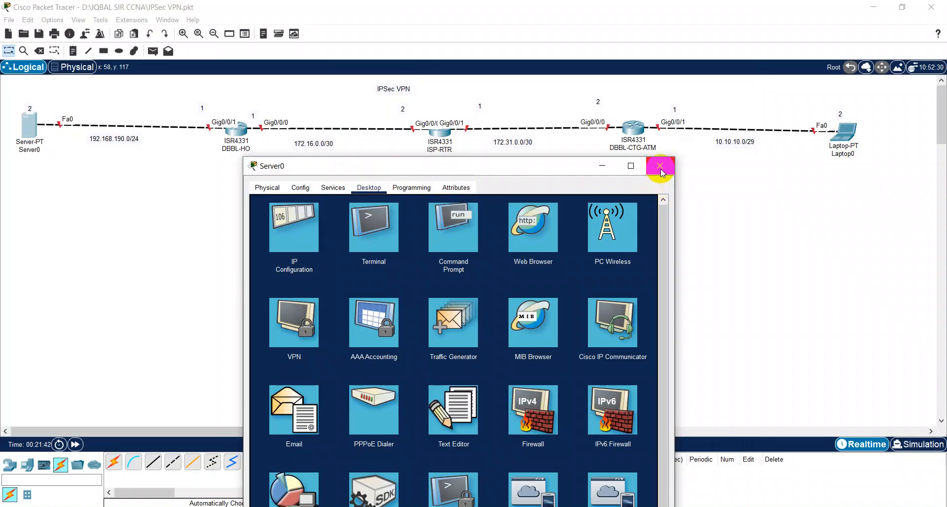
left_click(660, 166)
Step: In Laptop0's IP Configuration, enter the IPv4 address 10.10.10.2
left_click(844, 137)
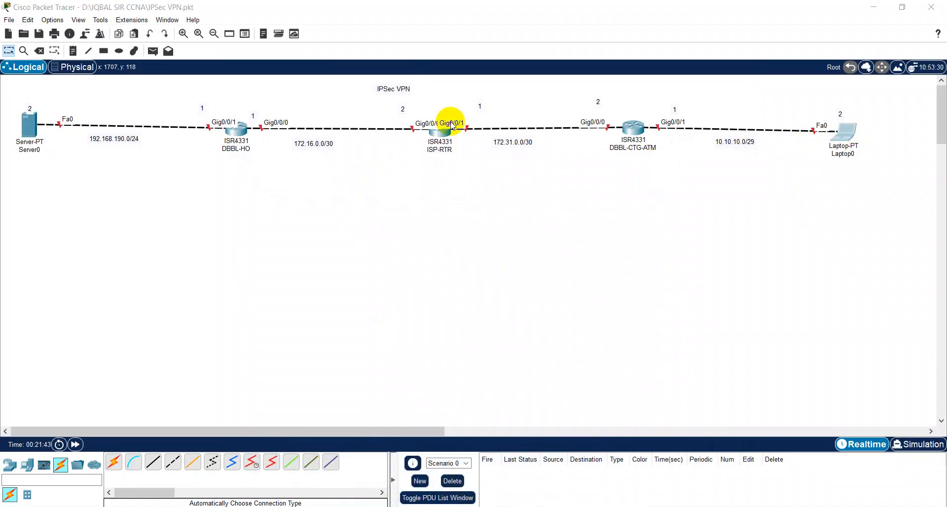
left_click_drag(391, 93, 221, 174)
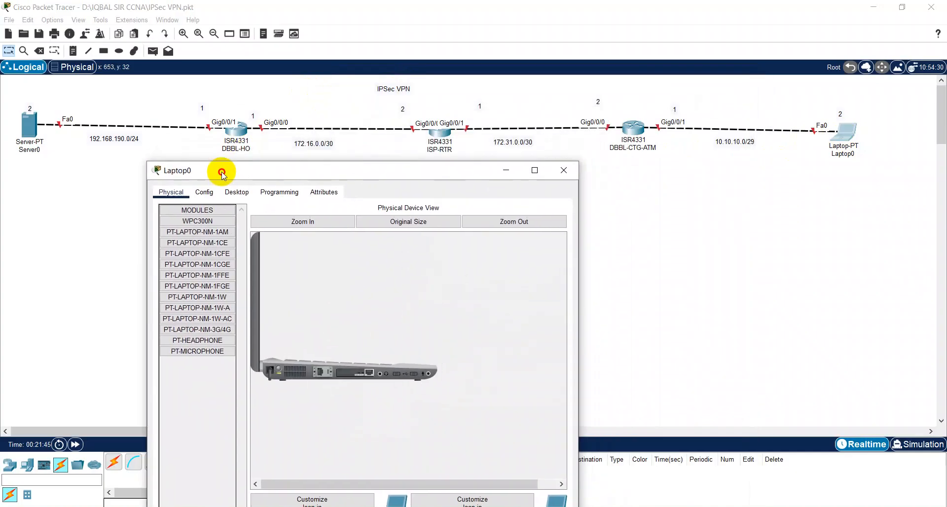
left_click(239, 193)
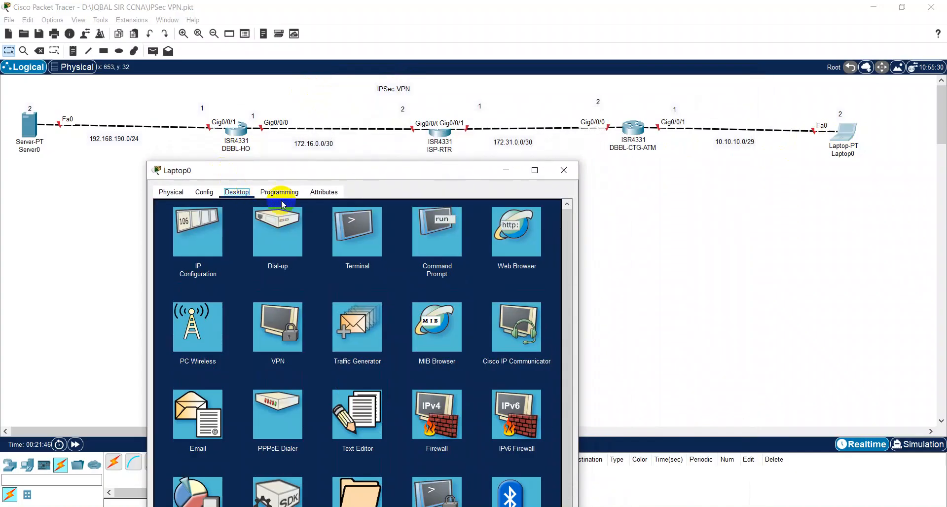
left_click(199, 234)
left_click(318, 267)
type("10.10.10.")
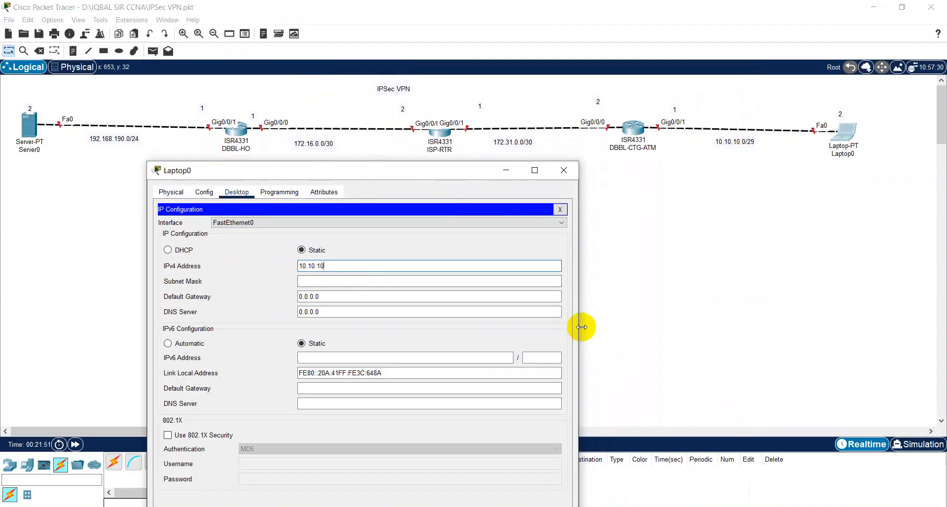
type("2")
Step: Set Laptop0's mask to 255.255.255.248 and gateway to 10.10.10.1, then close the window
key("Tab")
key("BackSpace")
type("2")
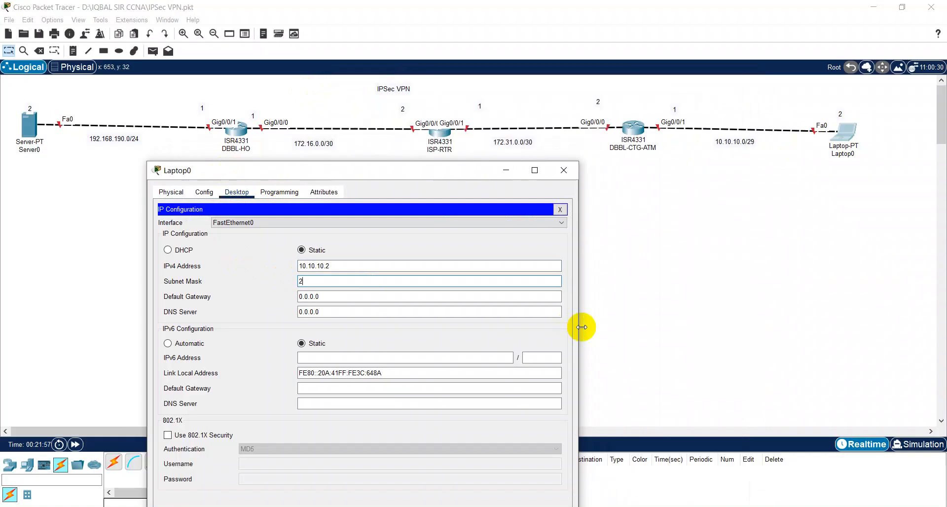
type("55.255.255.252")
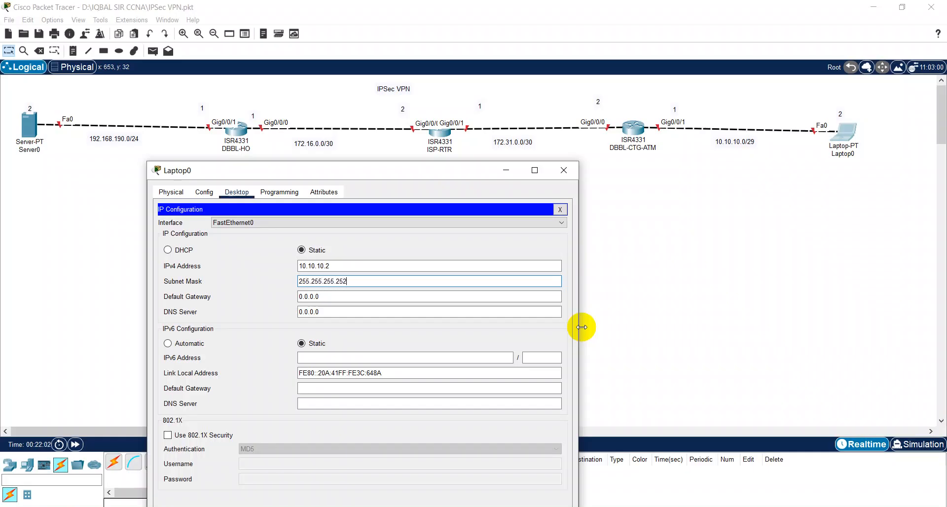
key("BackSpace")
type("48")
left_click(434, 295)
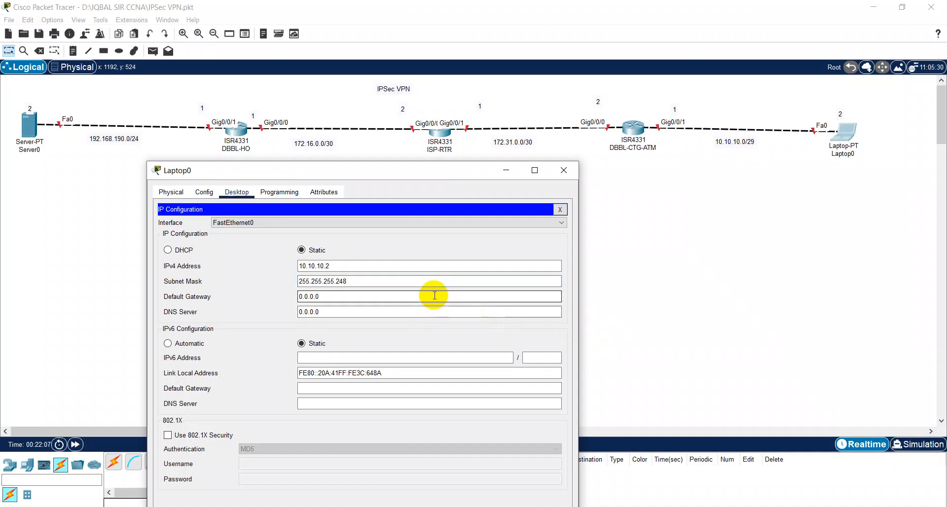
key("BackSpace")
key("BackSpace")
key("BackSpace")
key("BackSpace")
key("BackSpace")
key("BackSpace")
key("BackSpace")
type("10.10.10.1")
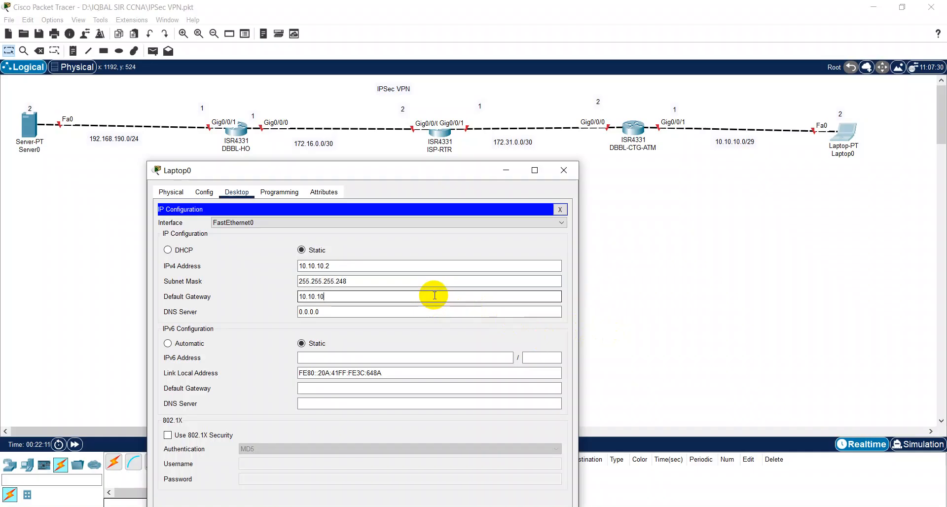
left_click(560, 209)
left_click(561, 172)
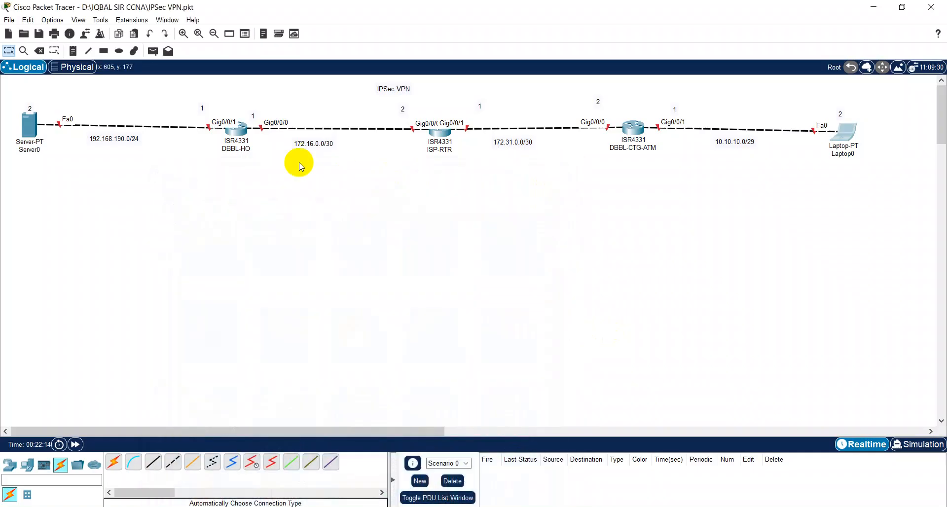
Step: Open DBBL-HO's CLI and enter privileged mode with en
left_click(237, 130)
left_click_drag(440, 78, 345, 180)
left_click(327, 201)
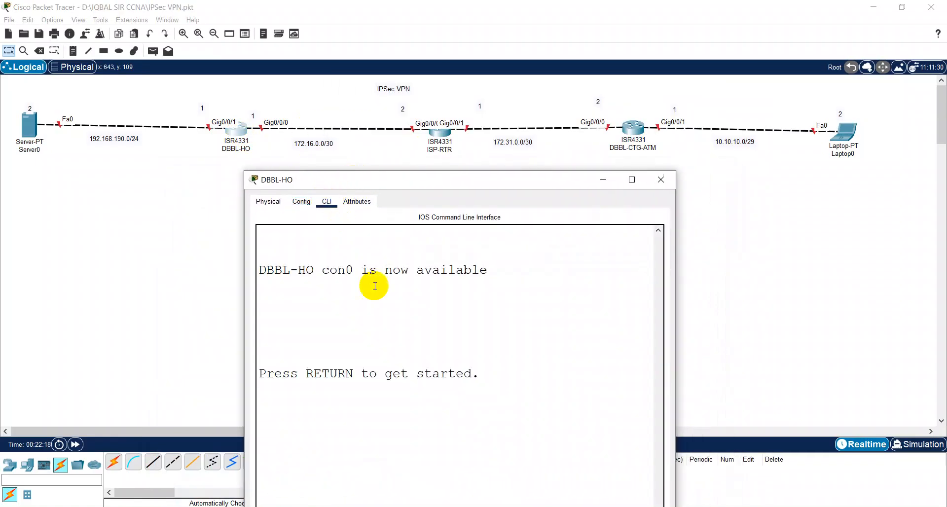
left_click_drag(408, 182, 383, 164)
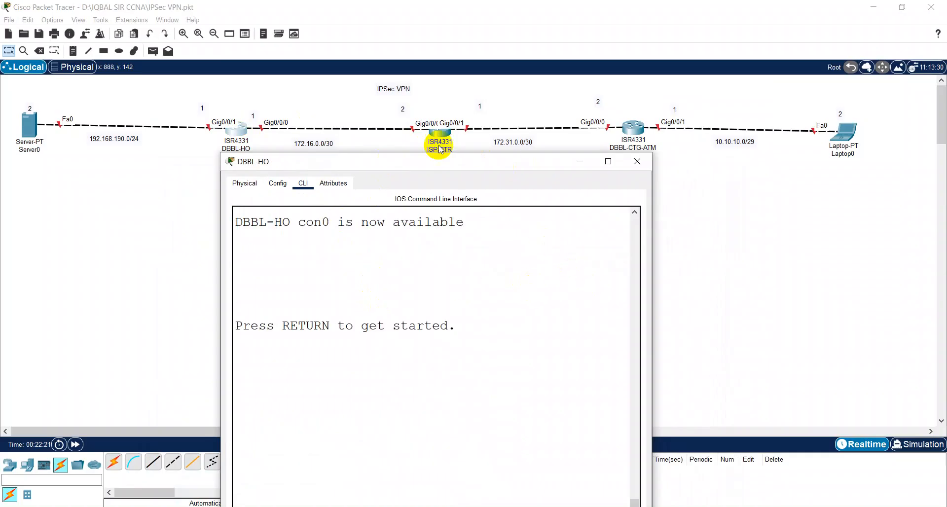
left_click_drag(389, 153, 384, 178)
left_click(386, 285)
key("Return")
key("Return")
key("Return")
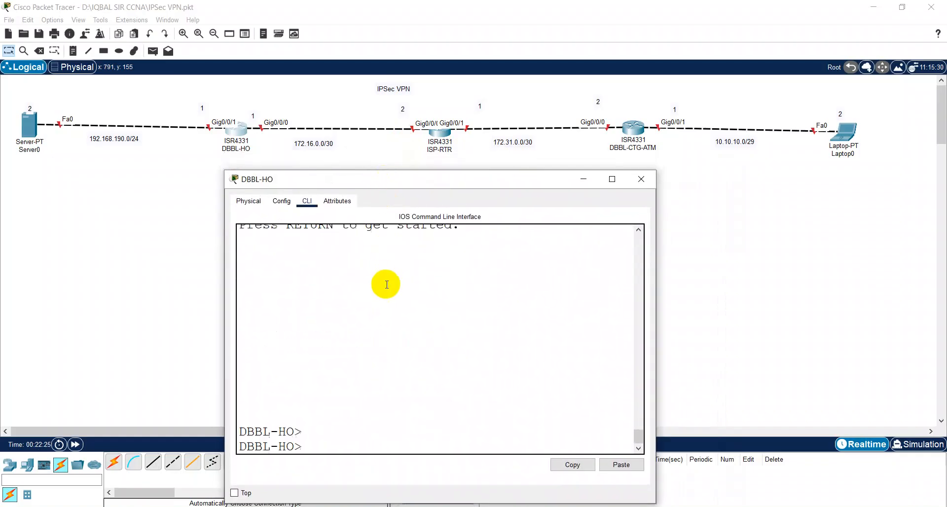
type("en")
key("Return")
Step: Enable Gig0/0/0 with no sh and address it 172.16.0.1 255.255.255.252
key("Return")
type("config")
key("Return")
type("int ")
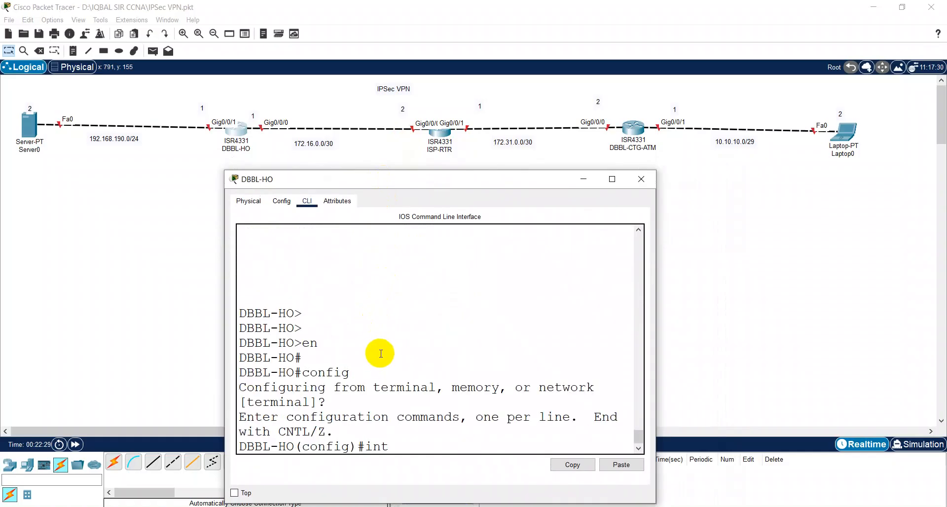
type("g")
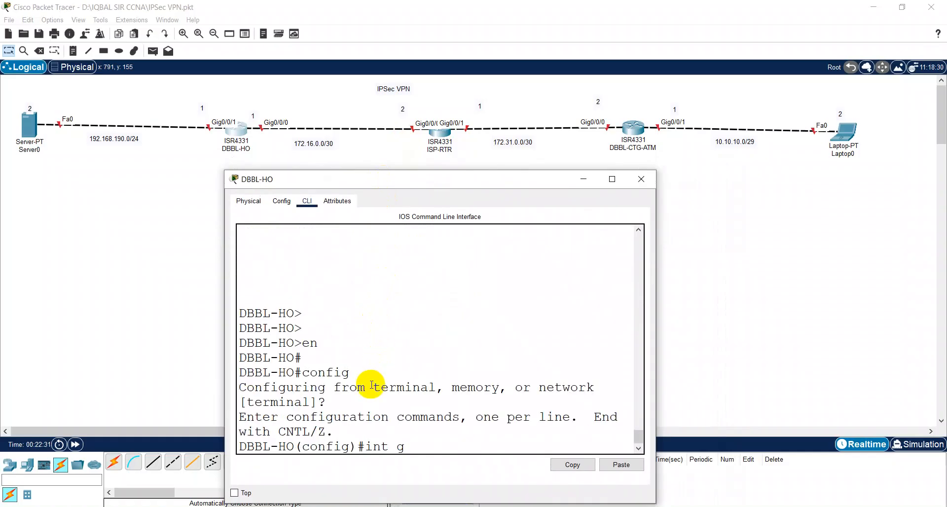
type("0/0/0")
key("Return")
type("no sh")
key("Return")
type("i")
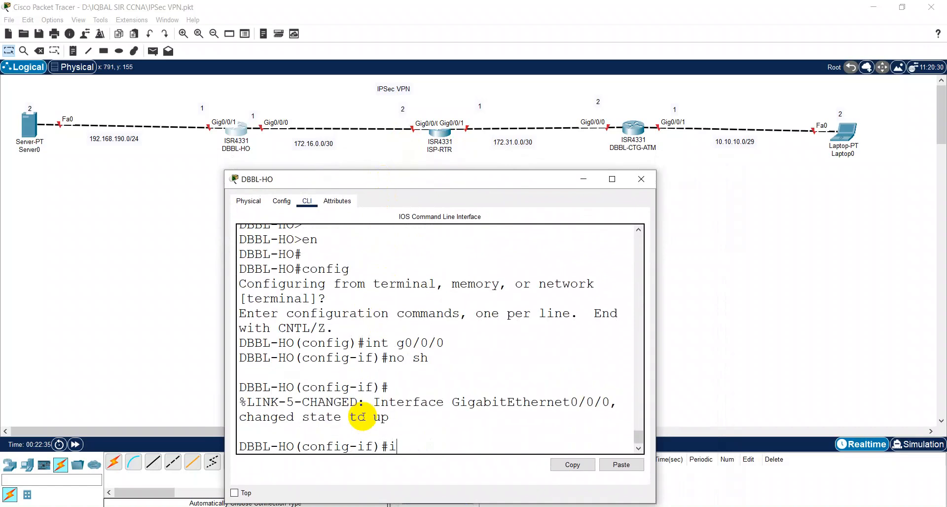
type("p add 172.16.0.1 255")
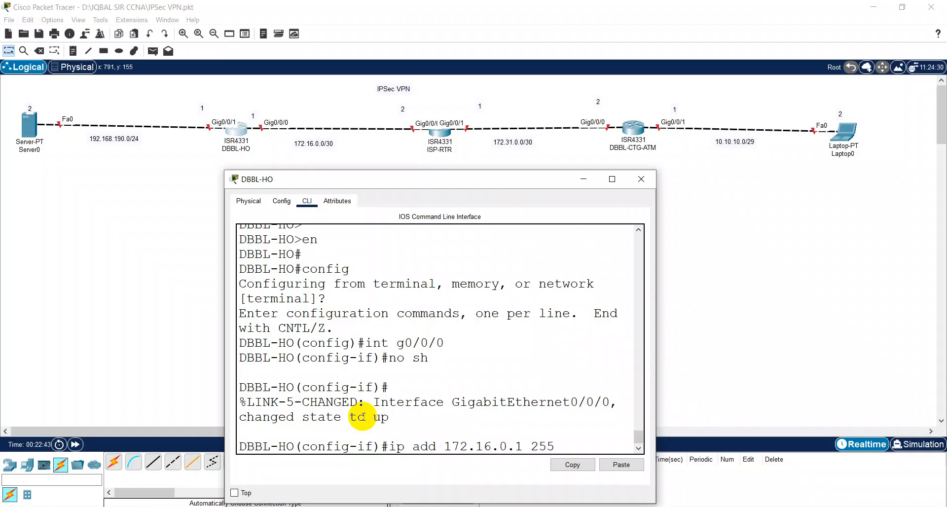
type(".255.255.252")
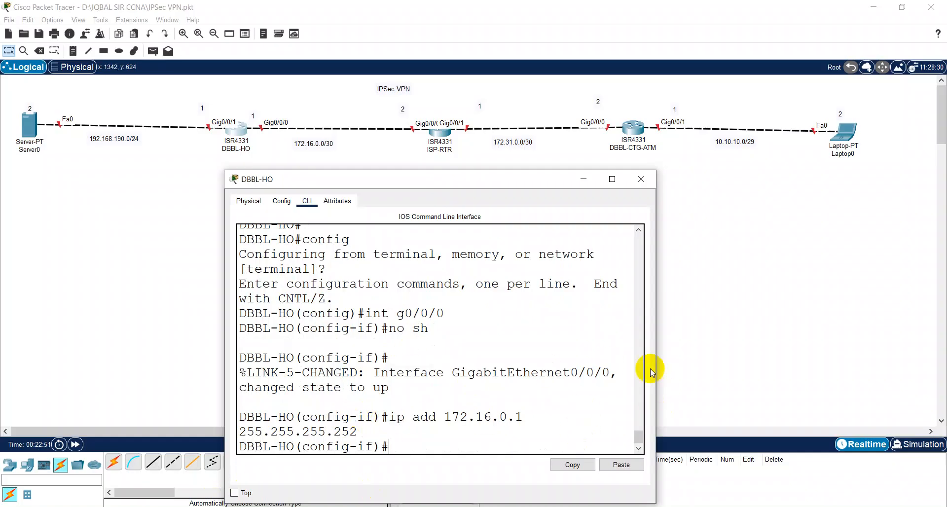
Step: Recall the int g0/0/0 command and edit its number to target Gig0/0/1
left_click_drag(659, 359, 890, 332)
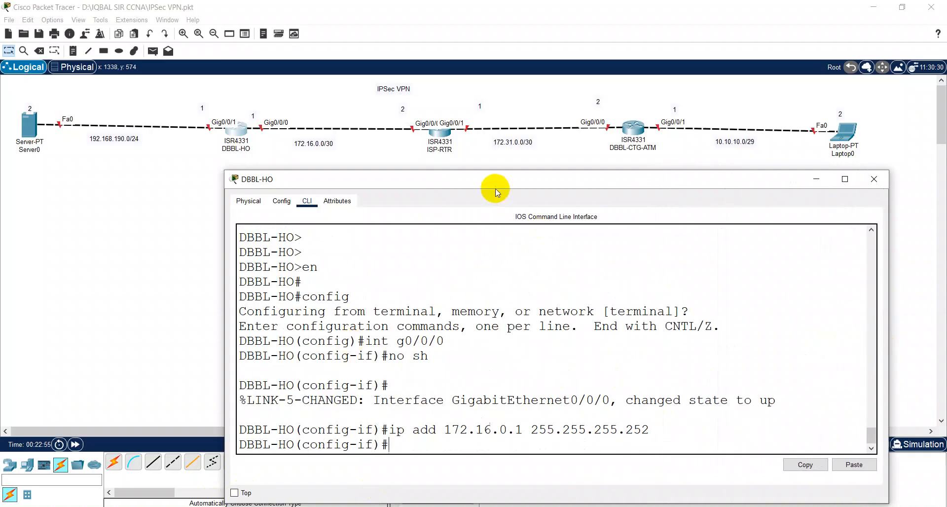
left_click_drag(493, 179, 392, 169)
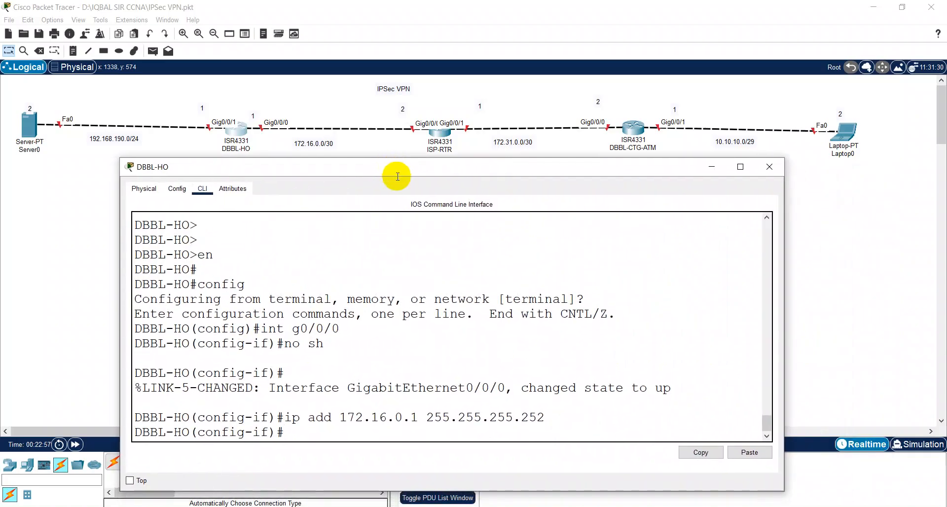
key("Return")
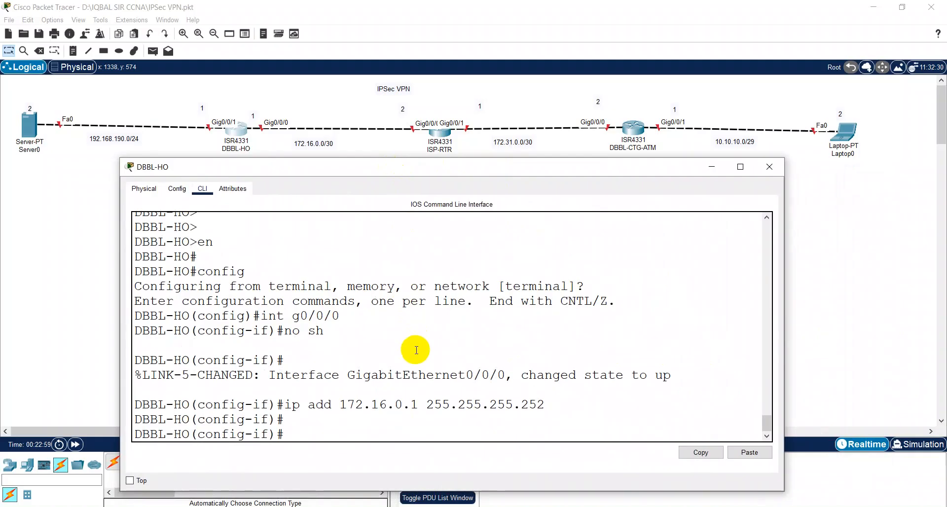
key("Up")
key("Up")
key("Up")
key("BackSpace")
Step: Enable DBBL-HO's g0/0/1 and assign it 192.168.190.1 255.255.255.252
type("1")
key("Return")
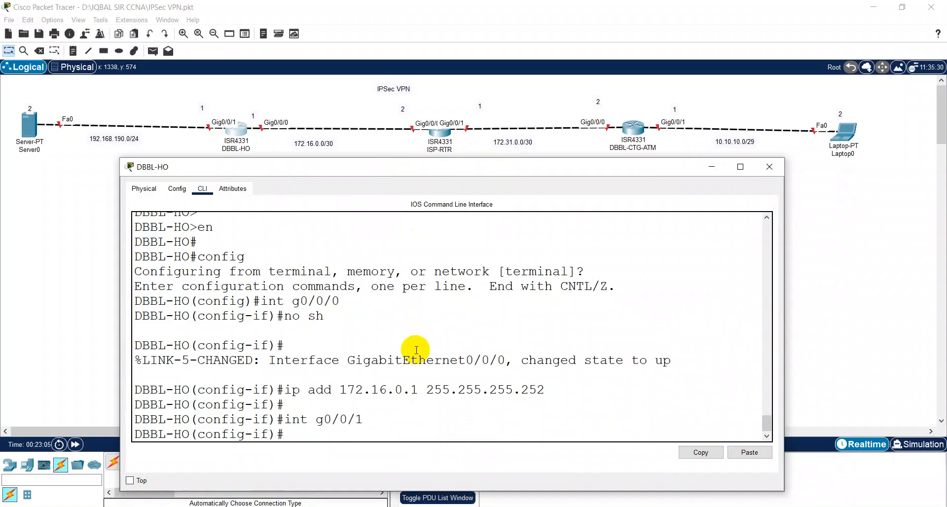
key("Up")
key("Up")
key("Up")
key("Return")
key("Up")
key("Up")
key("Up")
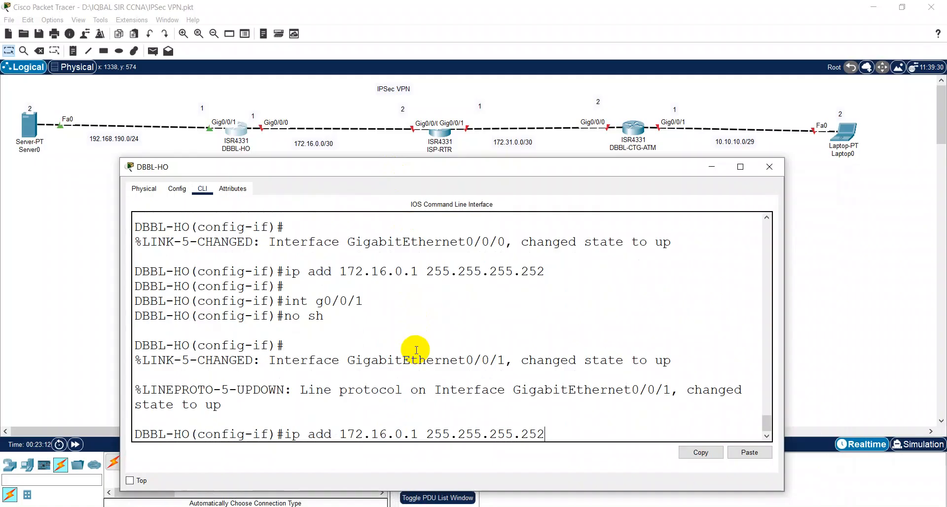
key("Left")
key("Left")
key("Left")
key("Left")
key("Left")
key("Left")
key("Left")
key("Left")
key("Left")
key("Left")
key("BackSpace")
key("BackSpace")
key("BackSpace")
key("BackSpace")
key("BackSpace")
key("BackSpace")
key("BackSpace")
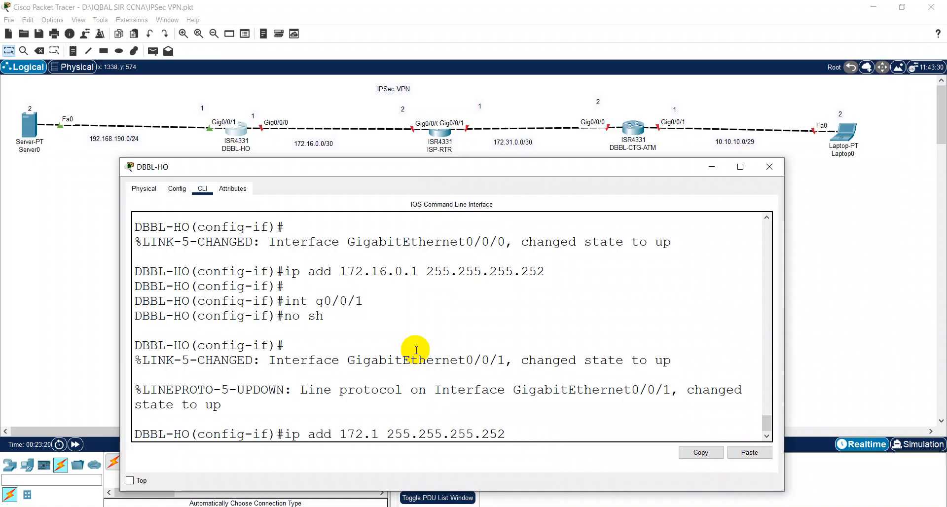
type("92.16")
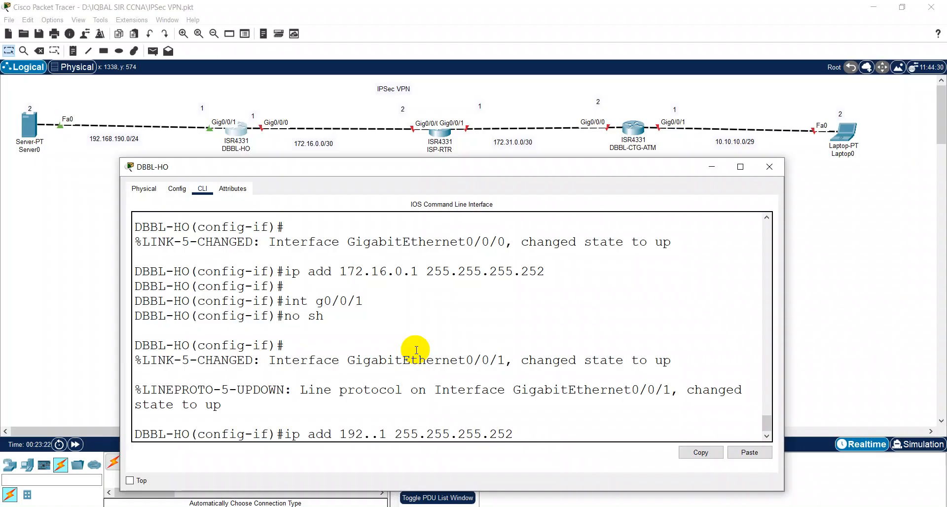
type("8.0")
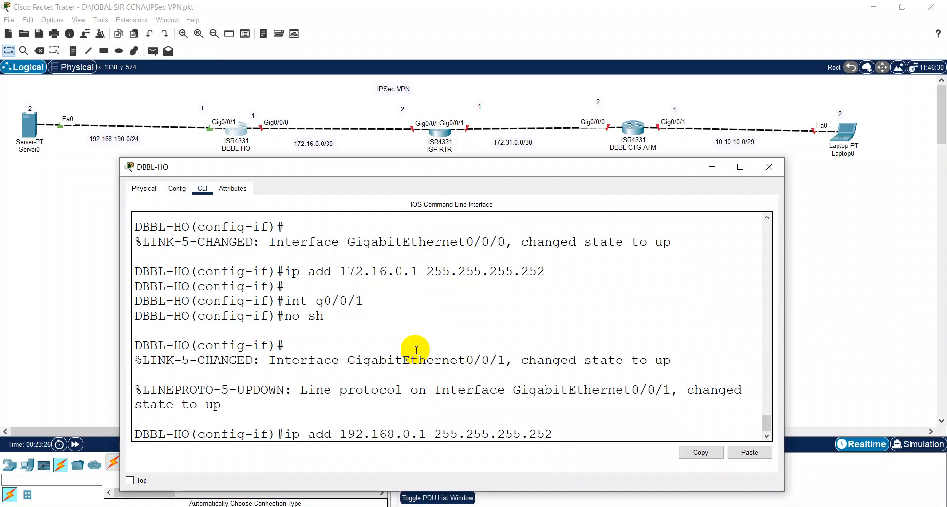
key("BackSpace")
type("190")
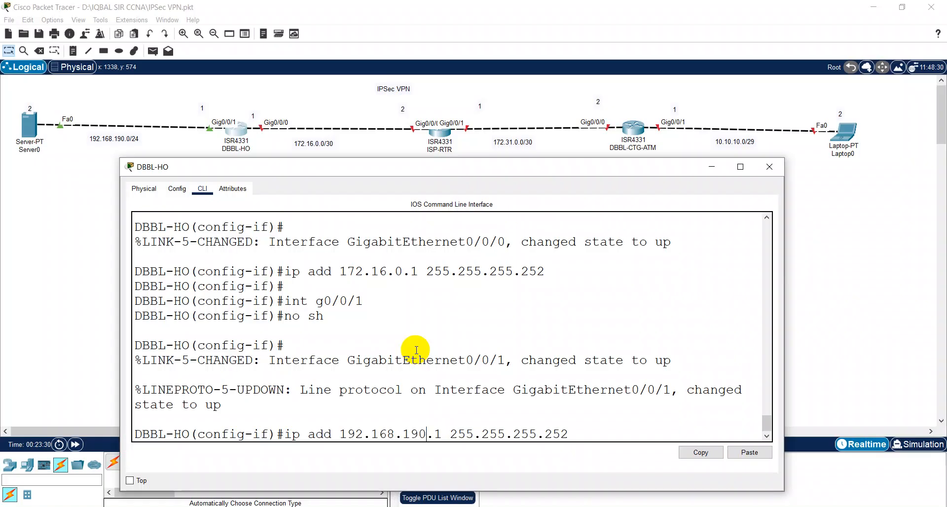
key("Return")
Step: Exit back to privileged mode and save the running configuration with wr
type("exit")
key("Return")
type("exit")
key("Return")
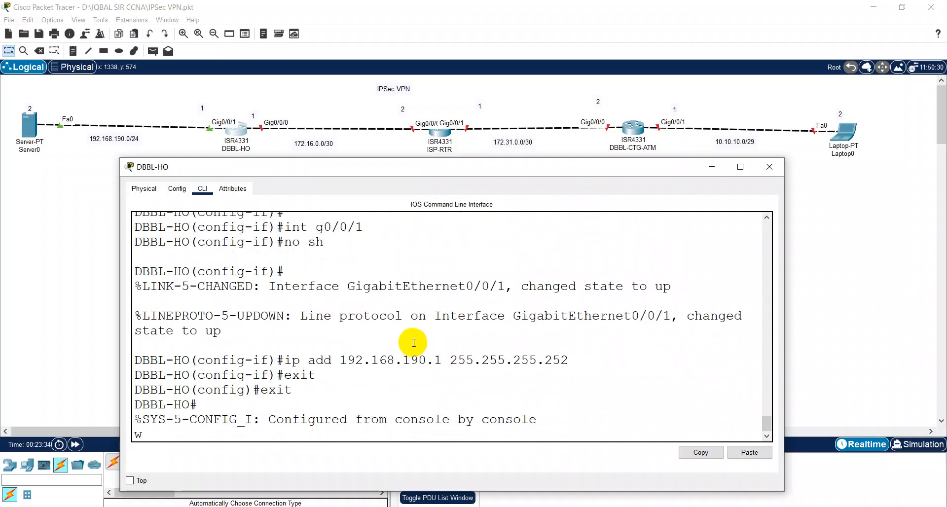
type("wr")
key("Return")
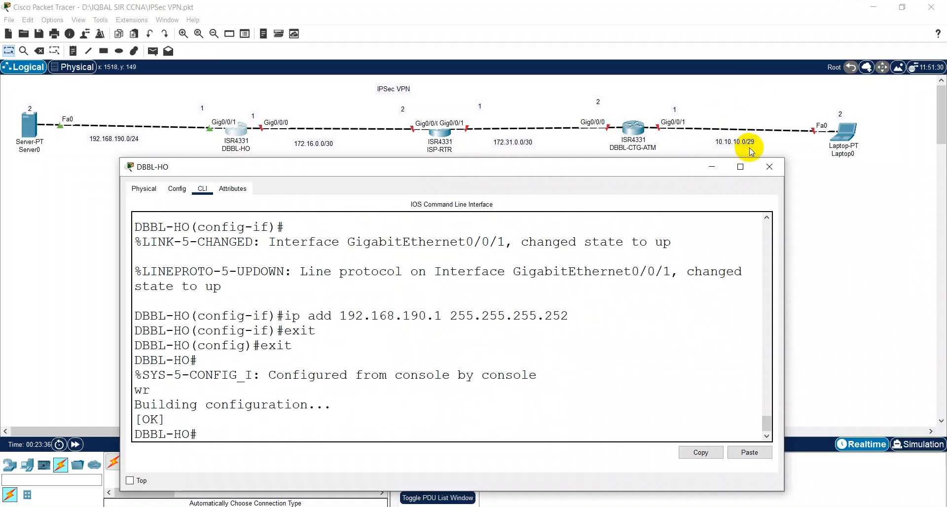
Step: Close the DBBL-HO console and bring up DBBL-CTG-ATM's command line
left_click(770, 166)
left_click(630, 127)
left_click_drag(396, 86, 304, 186)
left_click(322, 203)
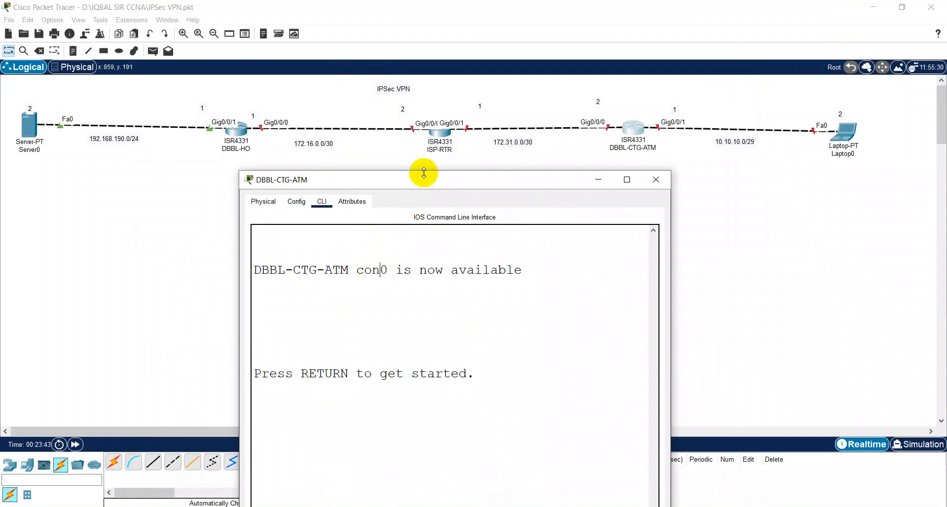
mouse_move(422, 177)
left_mouse_down()
mouse_move(420, 268)
mouse_move(433, 175)
left_mouse_up()
Step: Enter configuration mode on DBBL-CTG-ATM and bring g0/0/0 up with no shutdown
key("Return")
key("Return")
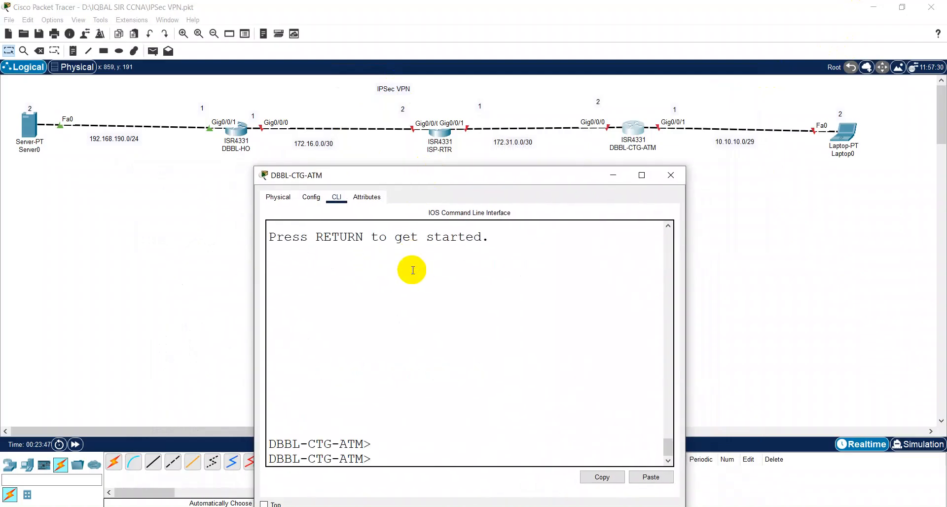
type("en")
key("Return")
key("Return")
type("config")
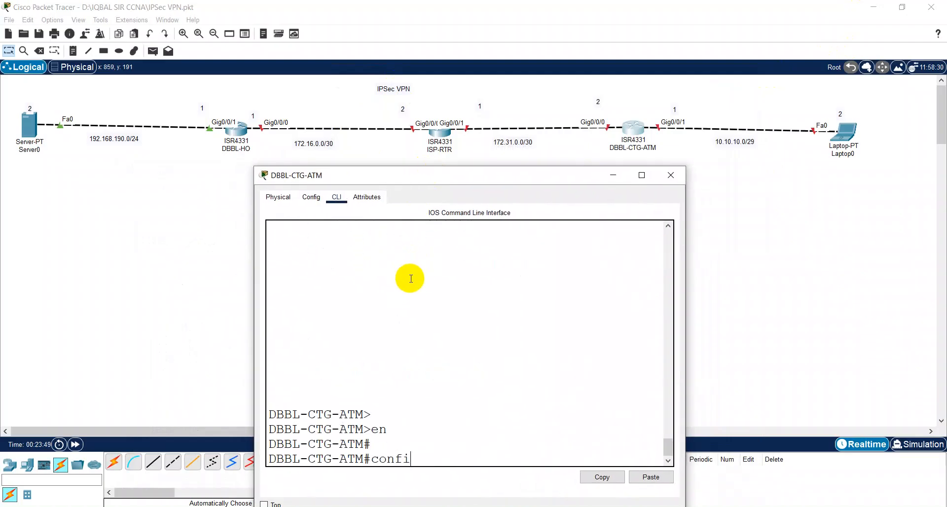
key("Return")
key("Return")
type("int g0/0/0")
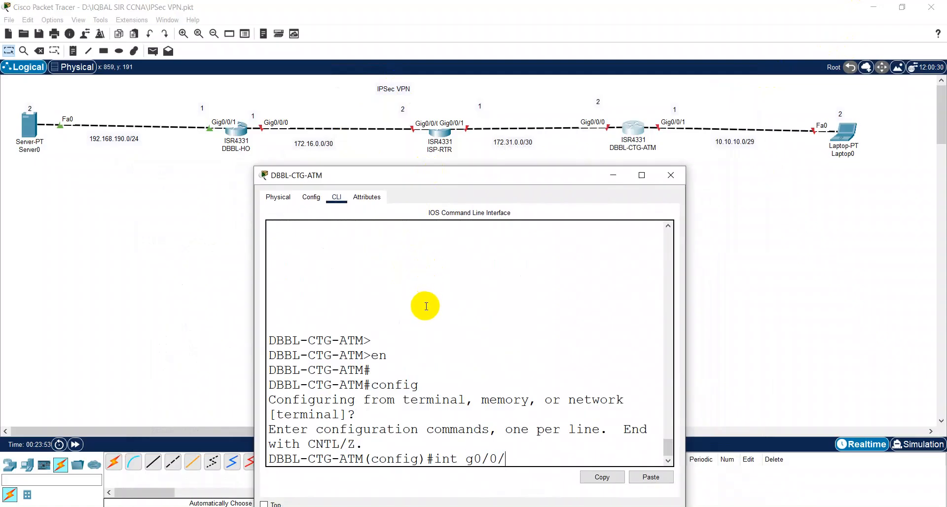
key("Return")
type("no sh")
key("Return")
type("ip add")
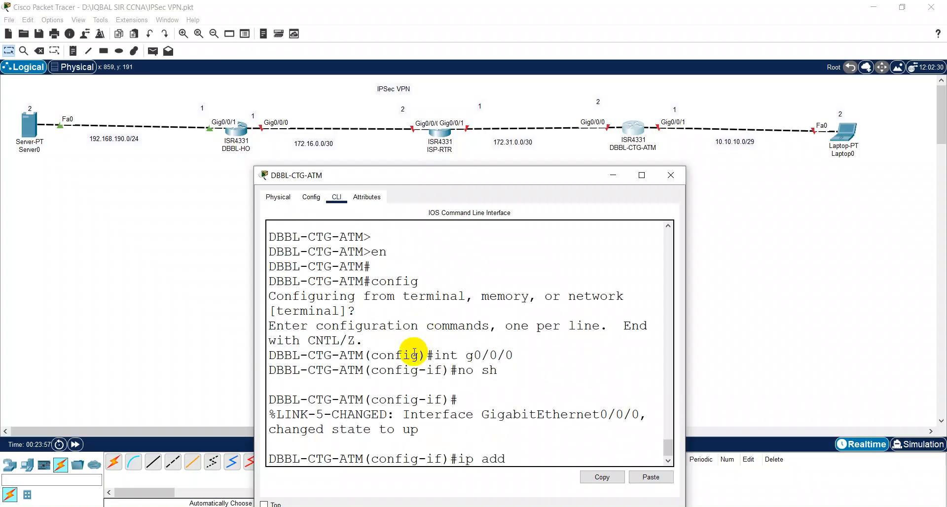
type(" 172.31.0.1 255.255")
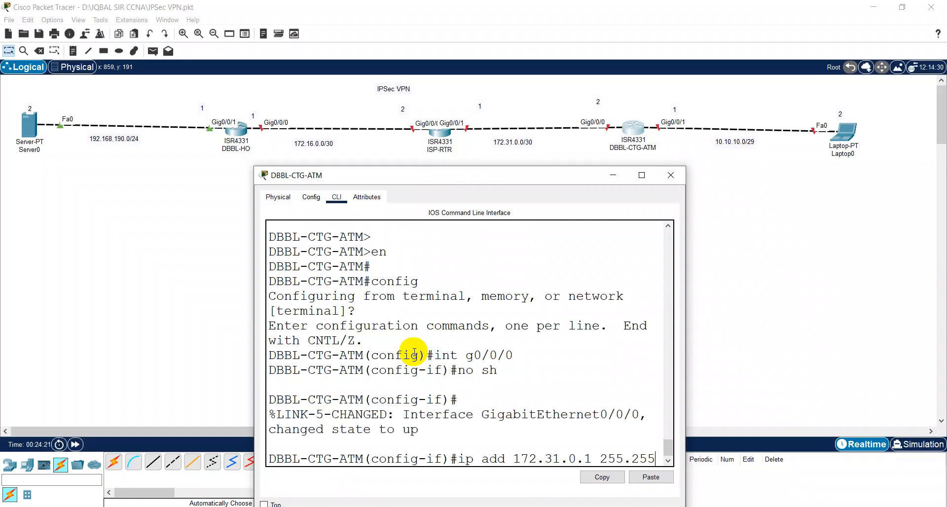
Step: Give DBBL-CTG-ATM's g0/0/0 the address 172.31.0.2 255.255.255.252
type(".255.252")
key("BackSpace")
key("BackSpace")
type("49")
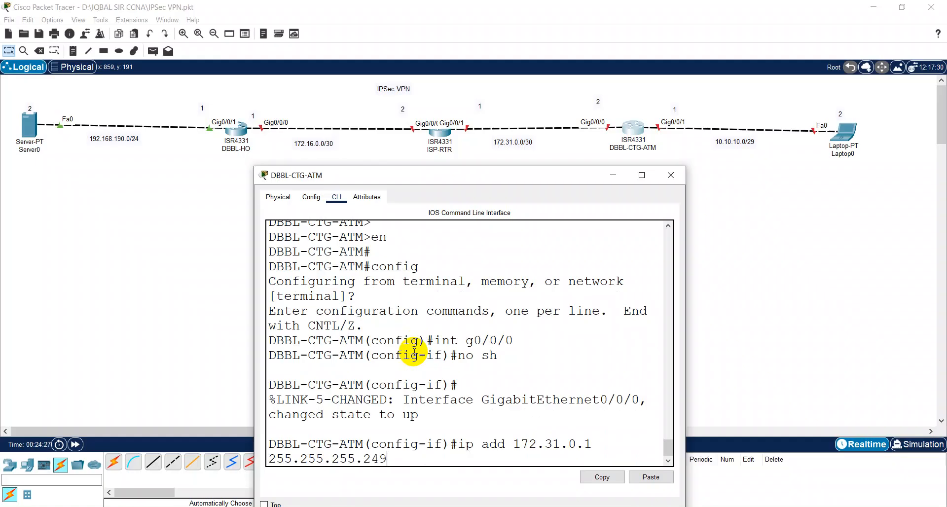
key("BackSpace")
type("8")
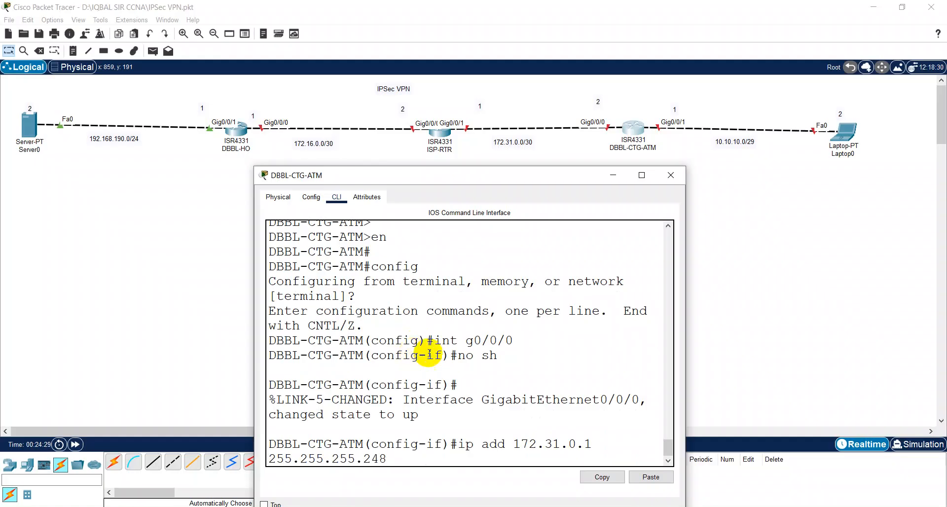
left_click_drag(687, 311, 904, 311)
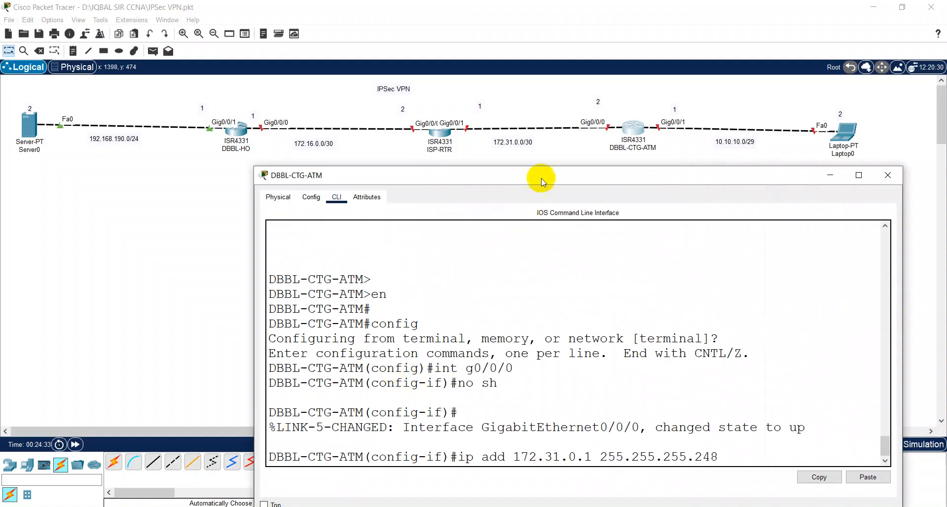
left_click_drag(542, 174, 459, 173)
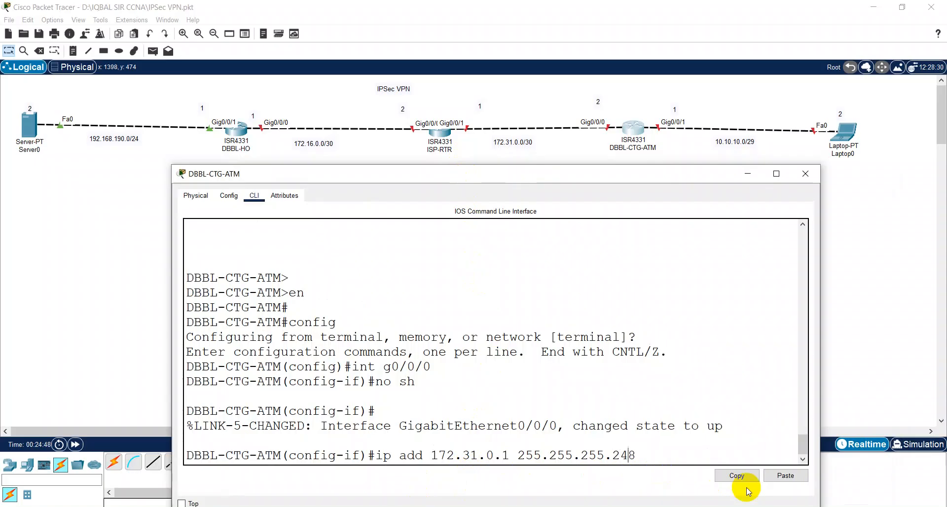
key("BackSpace")
key("BackSpace")
type("52")
key("Left")
key("Left")
key("Left")
key("Left")
key("Left")
key("BackSpace")
type("2")
key("Return")
Step: Enable g0/0/1 and assign it 10.10.10.1 255.255.255.248
key("Up")
key("Up")
key("Up")
key("BackSpace")
type("1")
key("Return")
key("Up")
key("Up")
key("Up")
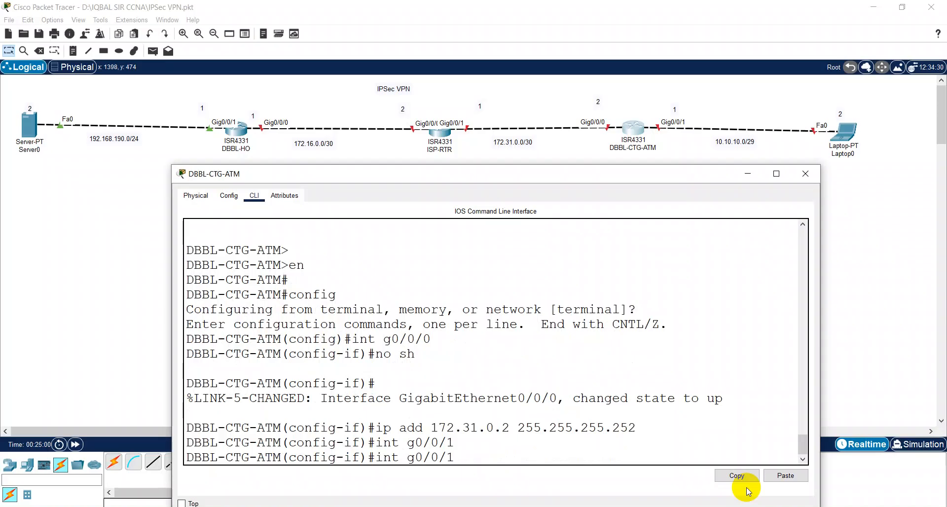
key("Return")
key("Return")
key("Return")
key("Return")
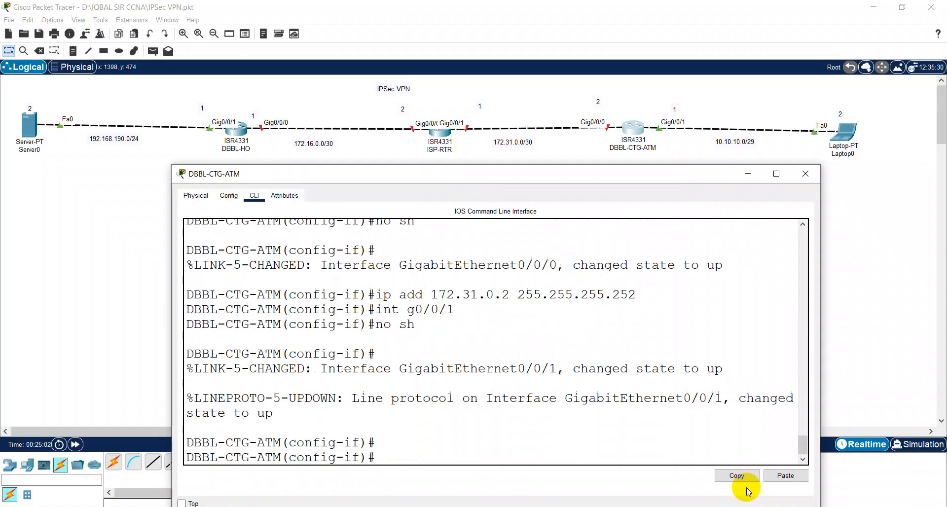
key("Up")
key("Up")
key("Up")
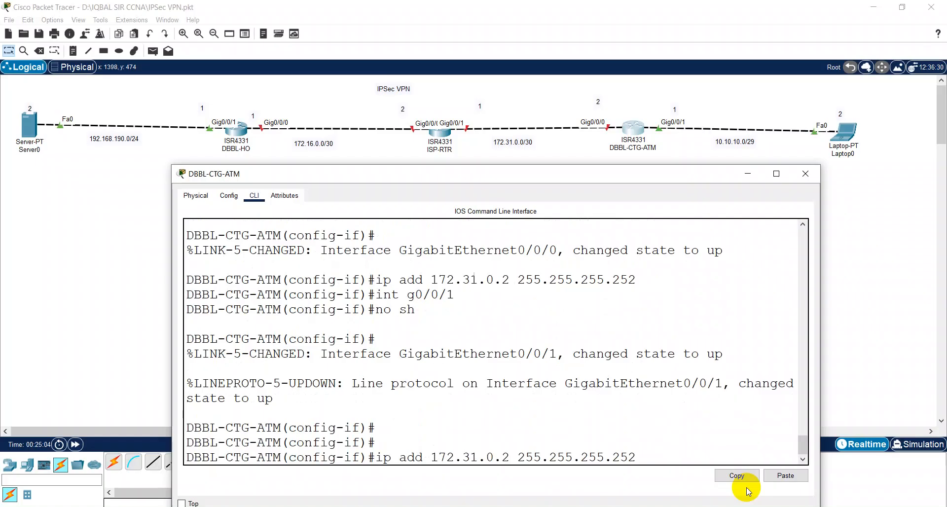
key("BackSpace")
key("BackSpace")
type("48")
key("Left")
key("BackSpace")
type("1")
key("Left")
key("BackSpace")
key("BackSpace")
key("BackSpace")
key("BackSpace")
key("BackSpace")
key("BackSpace")
key("BackSpace")
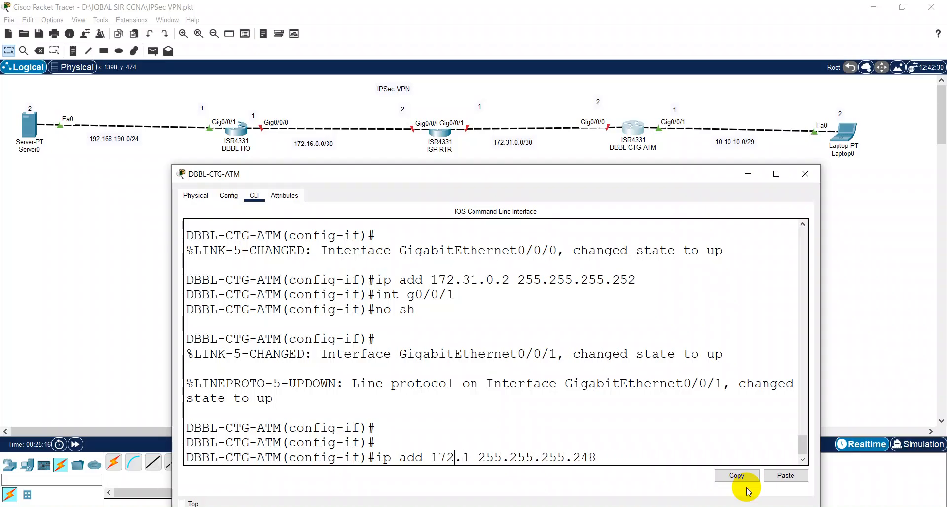
type("0.10.10.")
key("BackSpace")
key("Return")
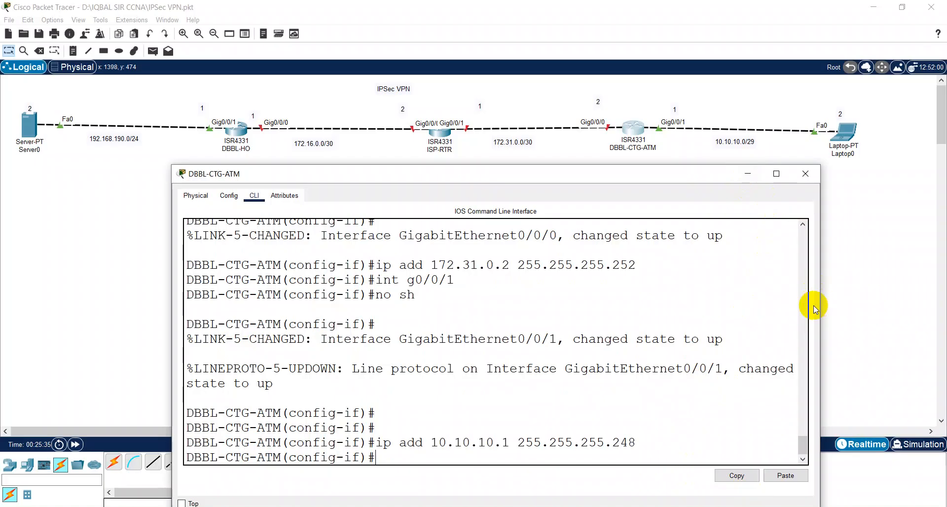
Step: Leave configuration mode, save with w, and close the DBBL-CTG-ATM window
type("Z")
key("BackSpace")
type("Z")
key("BackSpace")
key("ctrl+z")
type("w")
key("Return")
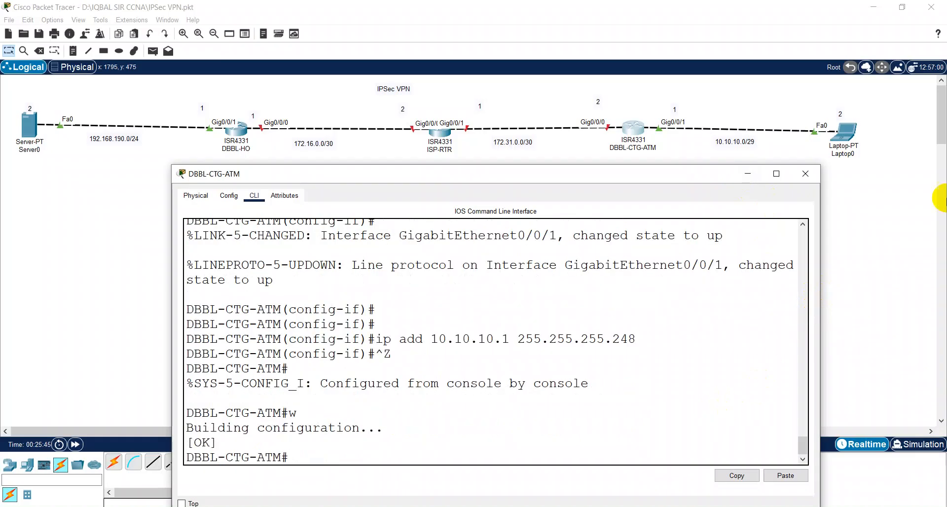
left_click(807, 174)
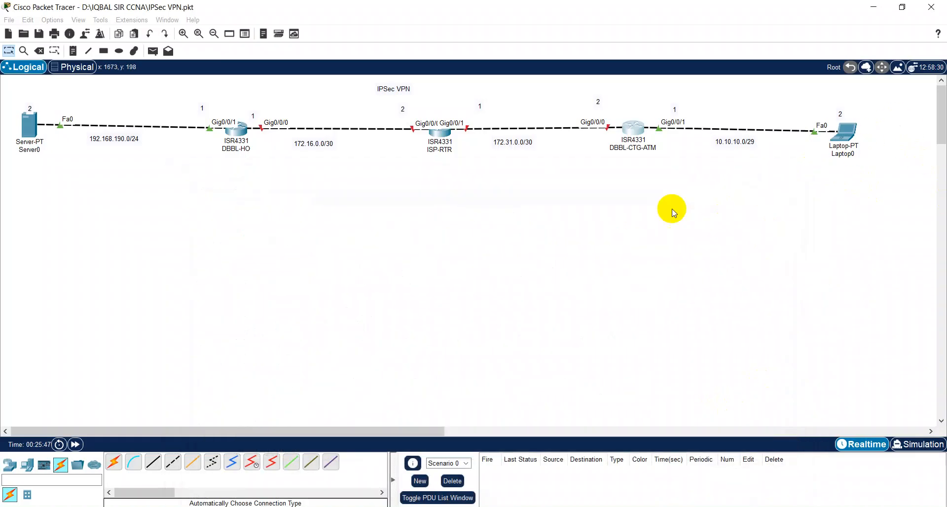
Step: Open ISP-RTR's command line and widen its window
left_click(451, 143)
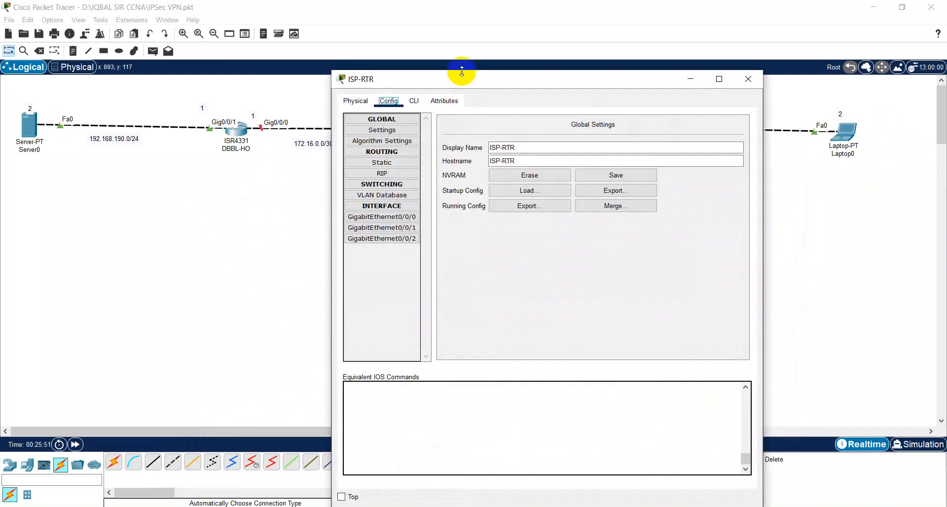
left_click_drag(457, 76, 392, 156)
left_click(346, 186)
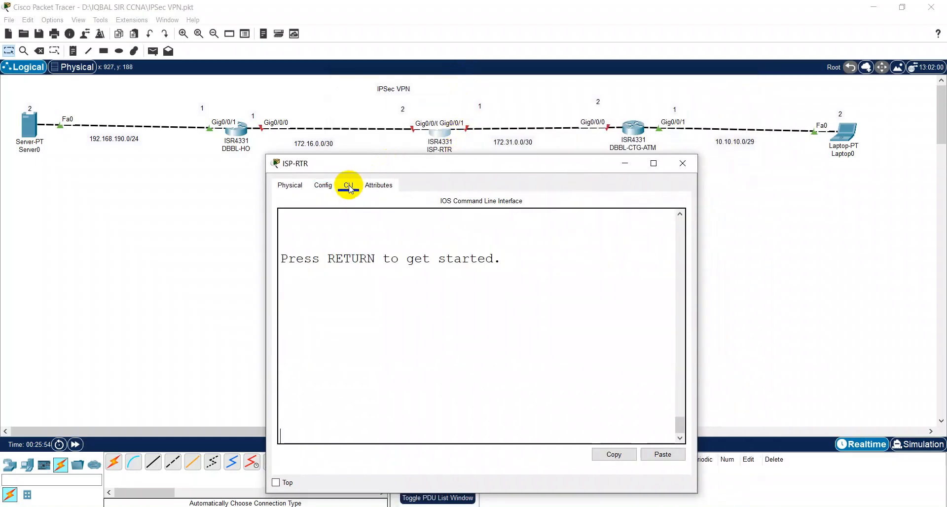
key("Return")
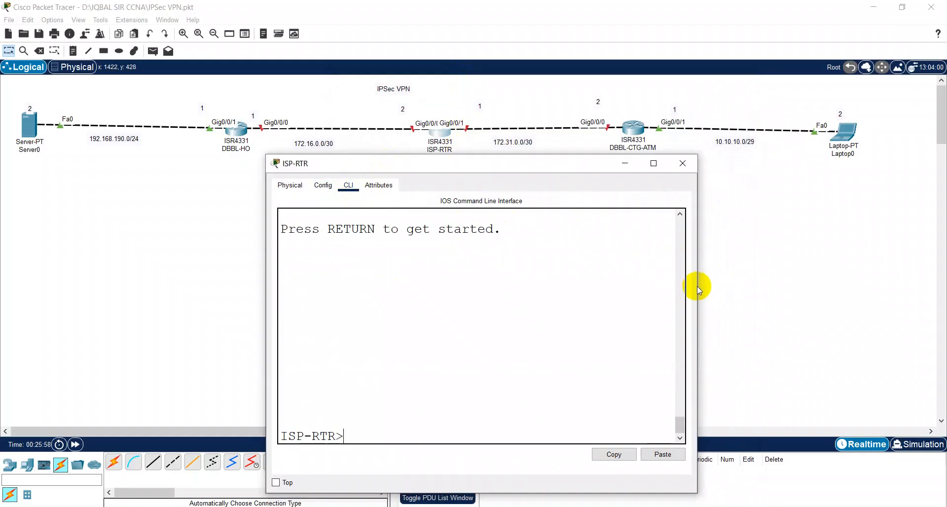
left_click_drag(697, 286, 889, 286)
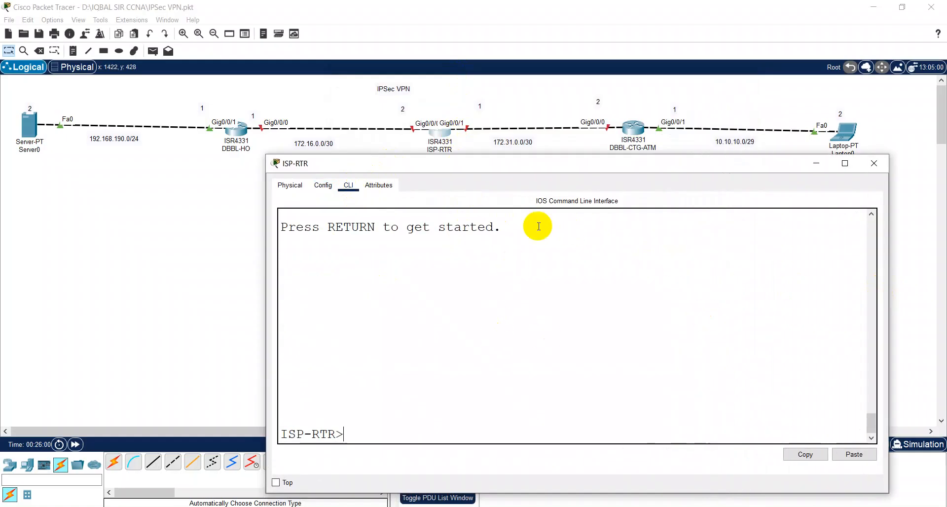
left_click_drag(560, 165, 451, 169)
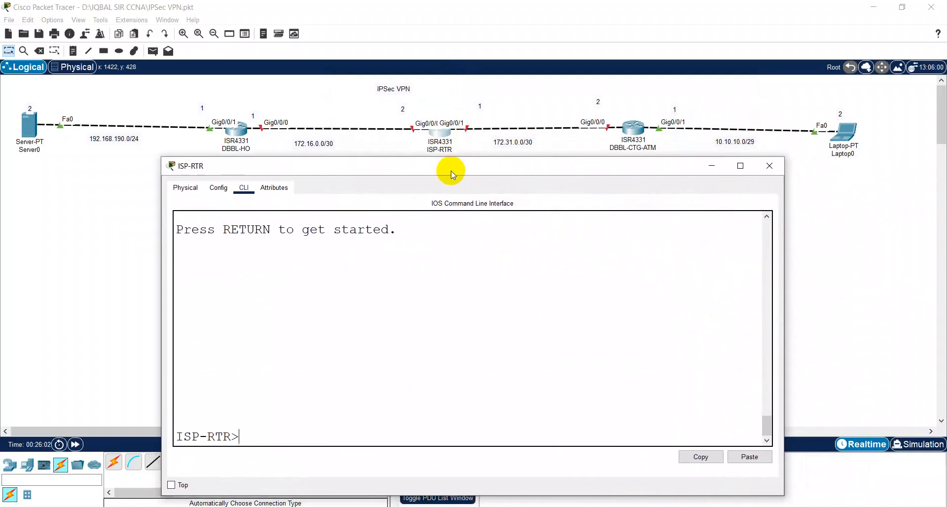
Step: Enable ISP-RTR's g0/0/0 with address 172.16.0.2 255.255.255.252
key("Return")
type("config")
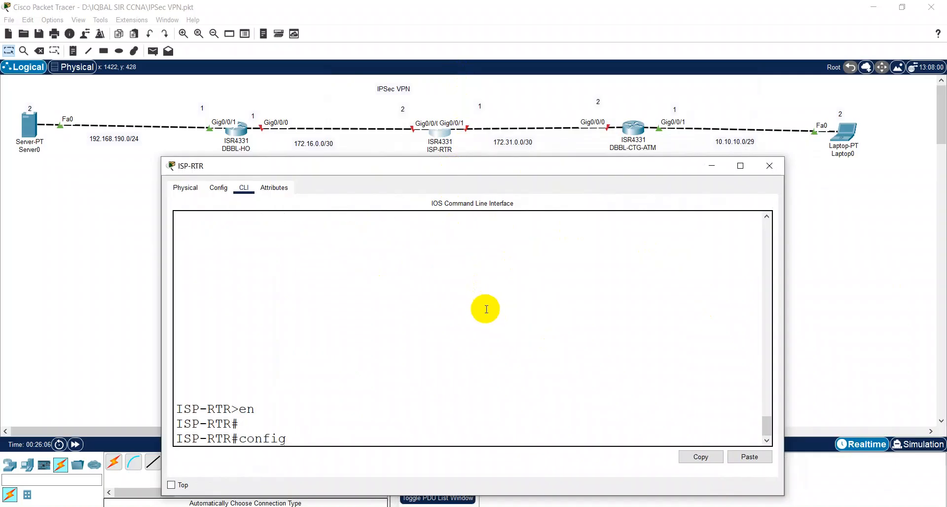
key("Return")
type("int g0/0/0")
key("Return")
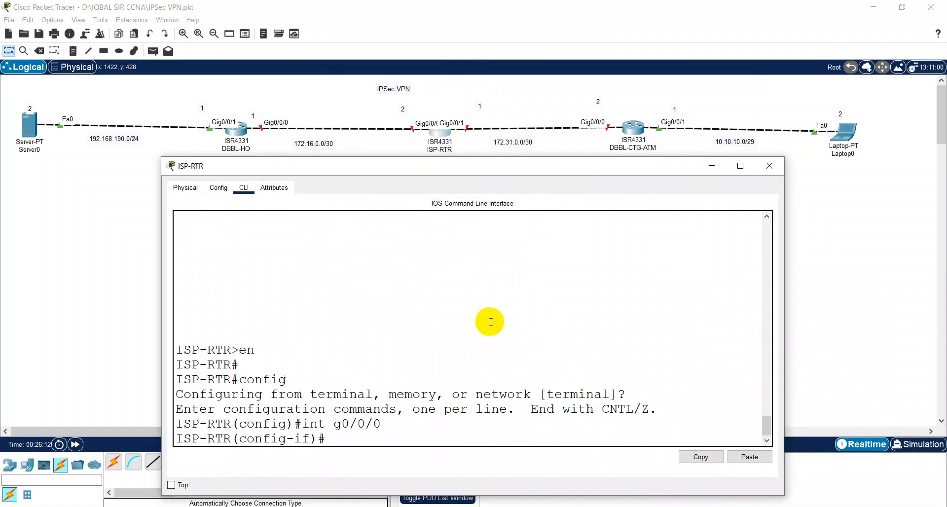
type("no sh")
key("Return")
type("ip add")
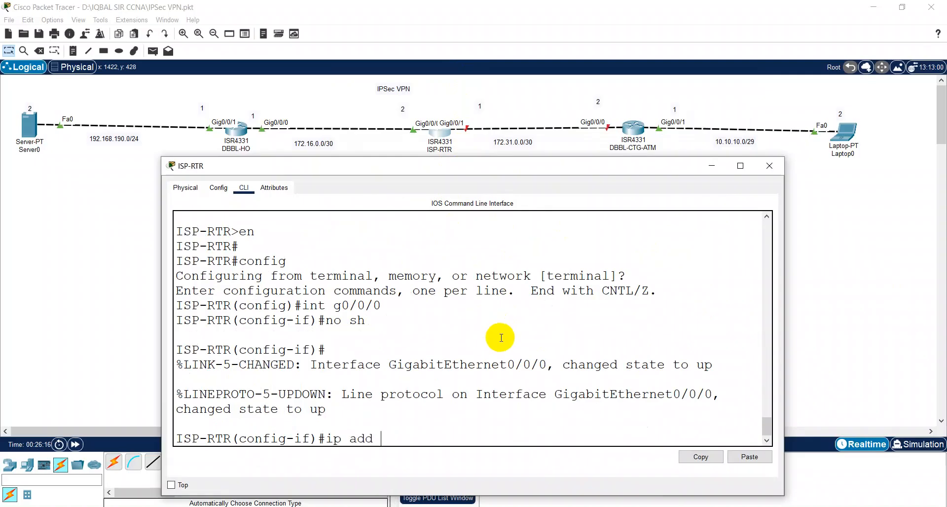
type(" 172.16.0.2 255.2")
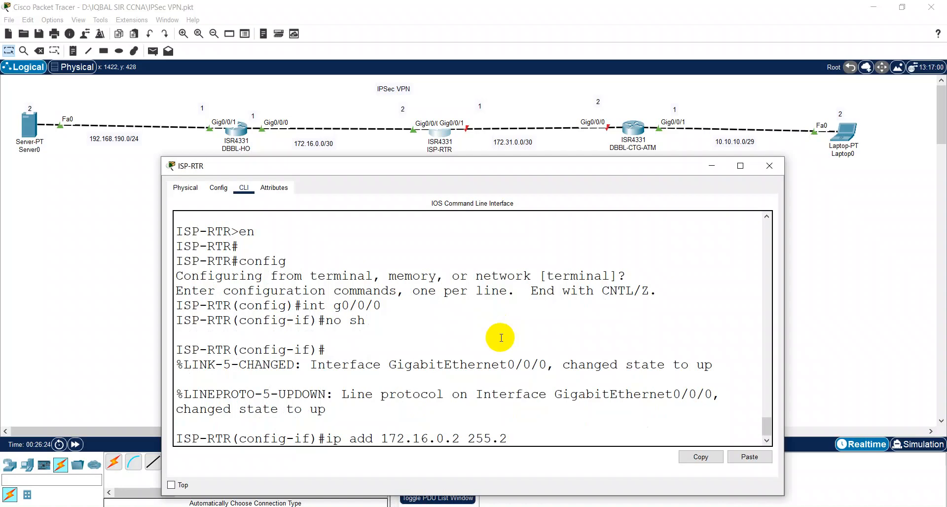
type("55.255.252")
key("Return")
key("Return")
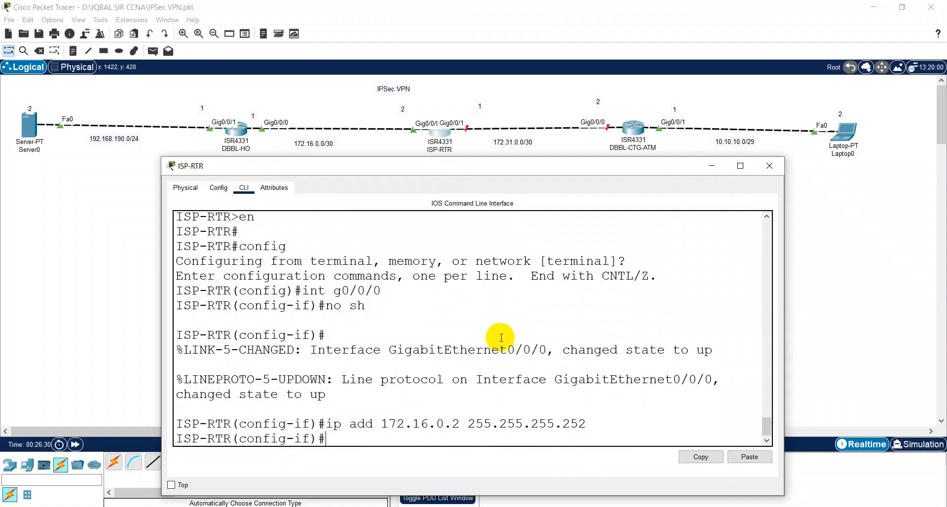
key("Up")
key("Up")
key("Up")
key("BackSpace")
Step: Enable ISP-RTR's g0/0/1 and assign it 172.31.0.1 255.255.255.252
type("1")
key("Return")
key("Up")
key("Up")
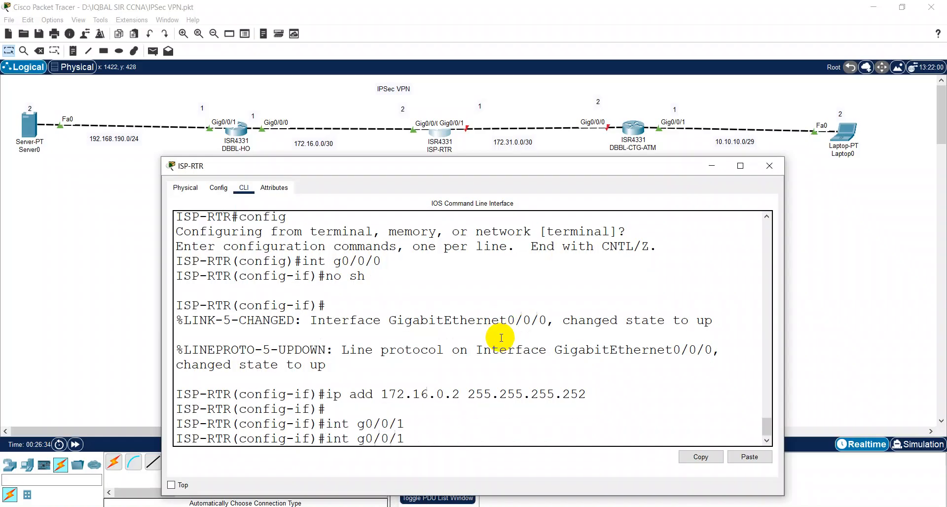
key("Up")
key("Return")
key("Up")
key("Up")
key("Up")
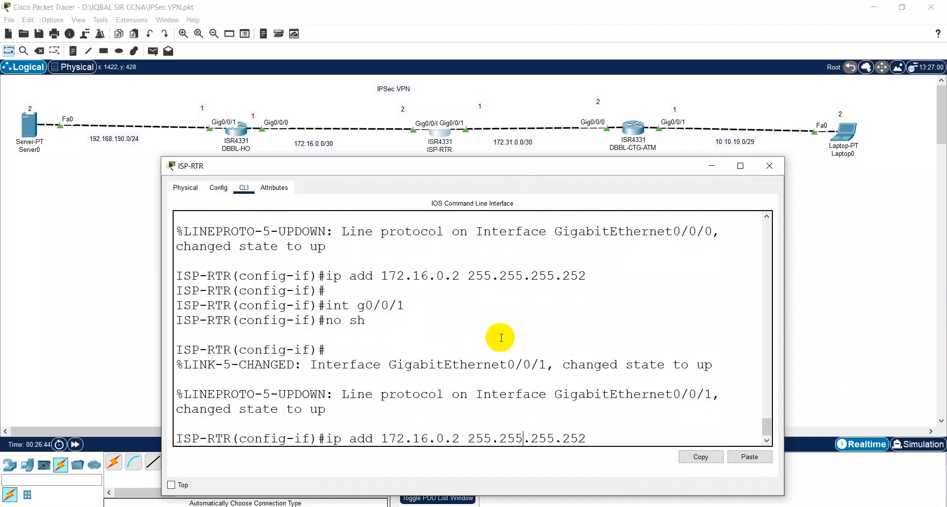
key("BackSpace")
key("BackSpace")
type("31")
key("Right")
key("Right")
key("Right")
key("Right")
key("BackSpace")
type("1")
key("Return")
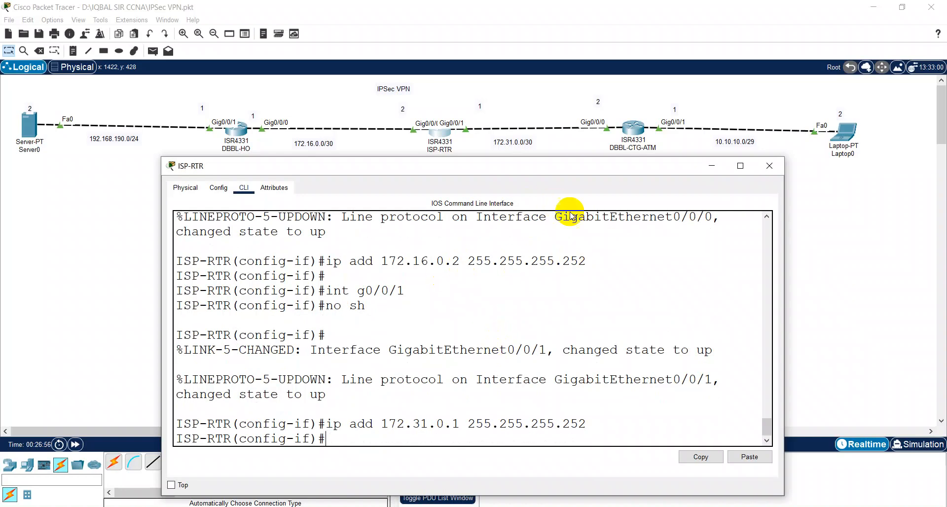
Step: Leave configuration mode, save with wr, and close the ISP-RTR window
key("ctrl+z")
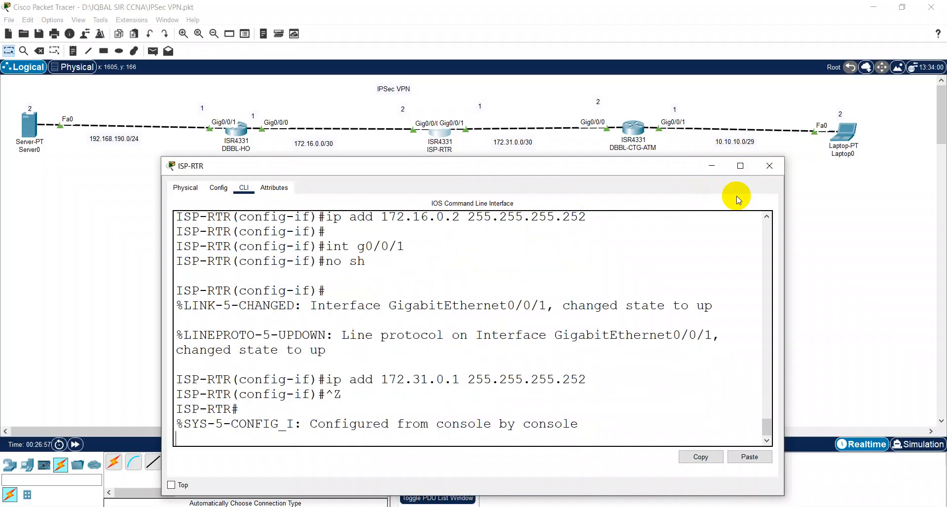
type("wr")
key("Return")
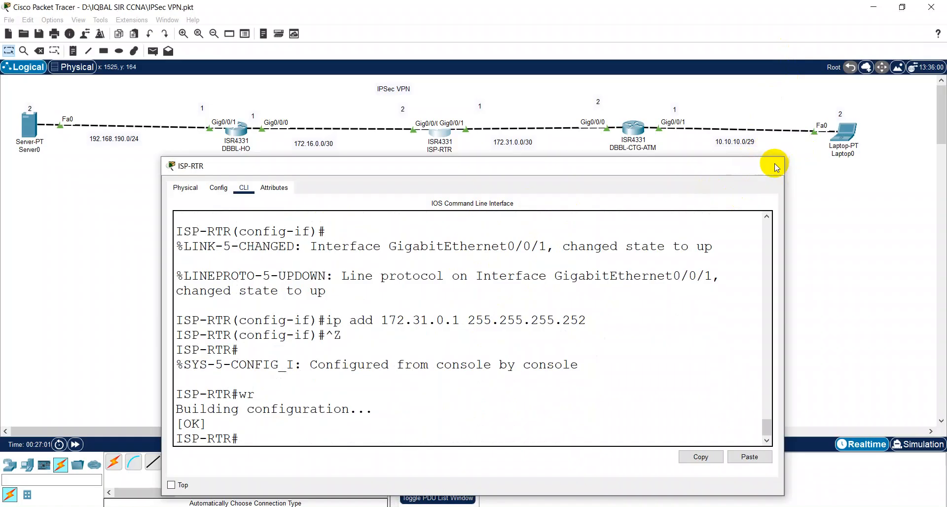
left_click(770, 166)
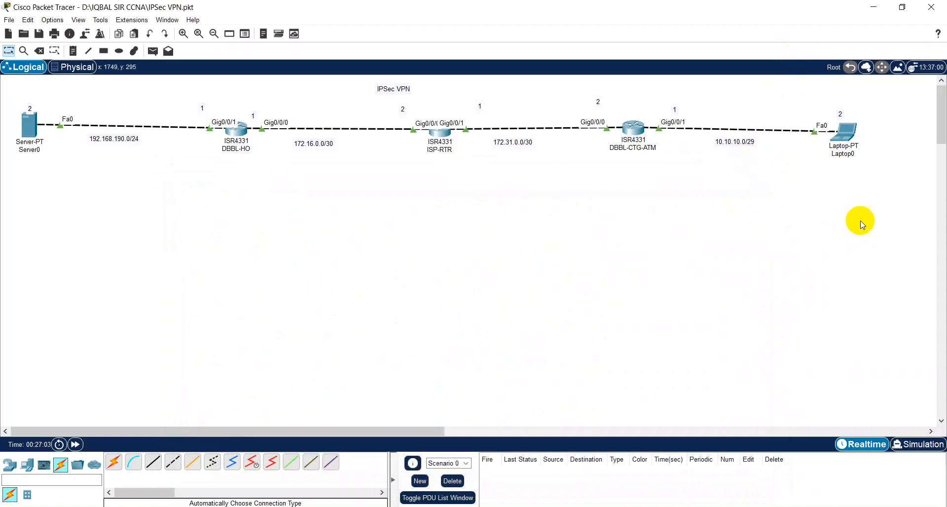
Step: Save IPSec VPN.pkt with the toolbar Save icon
left_click(39, 33)
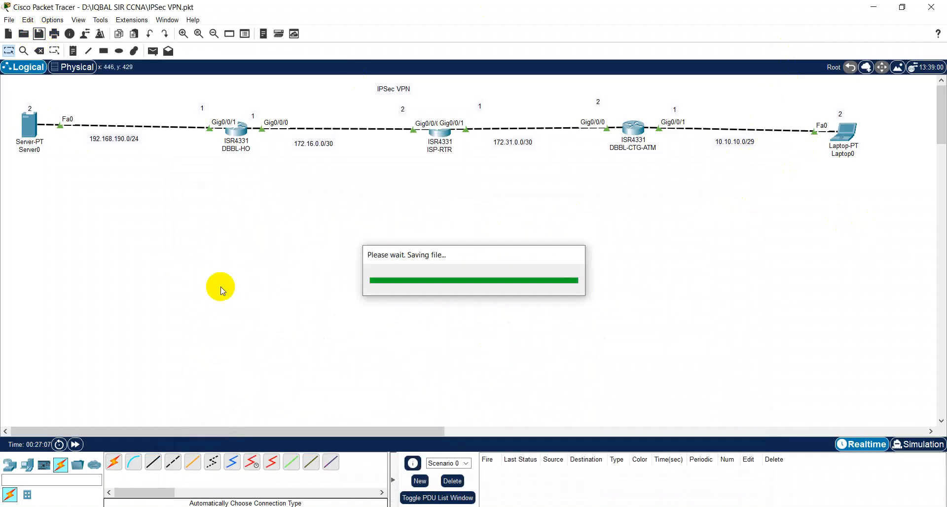
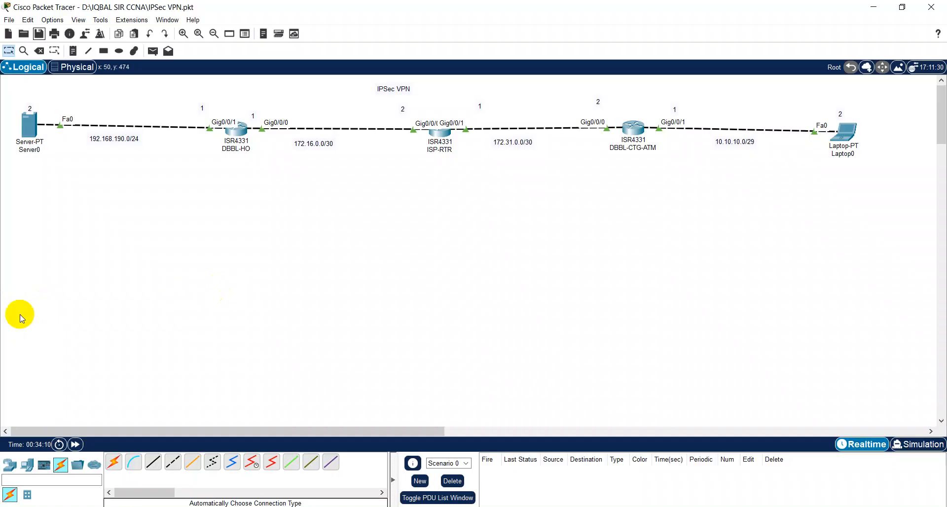
Step: Open DBBL-HO's device window and arrange it so the topology stays visible
left_click(236, 131)
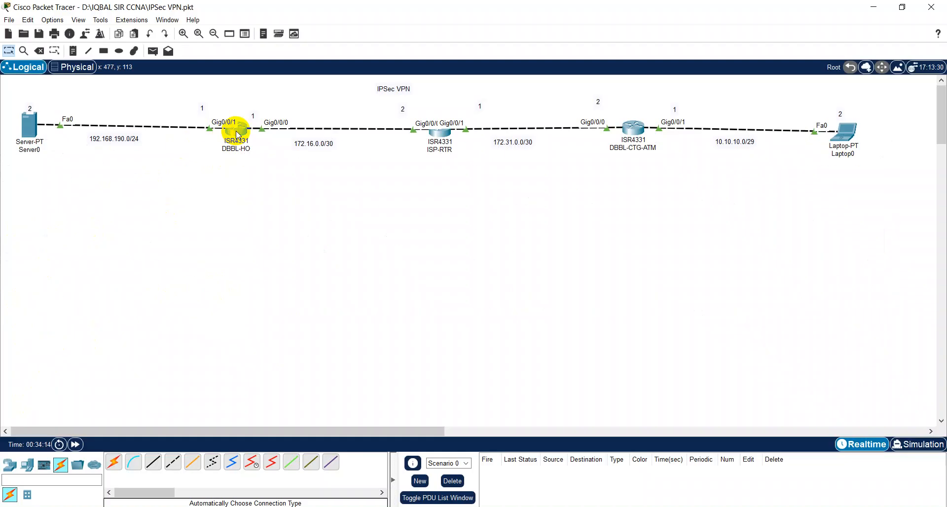
left_click_drag(402, 81, 298, 173)
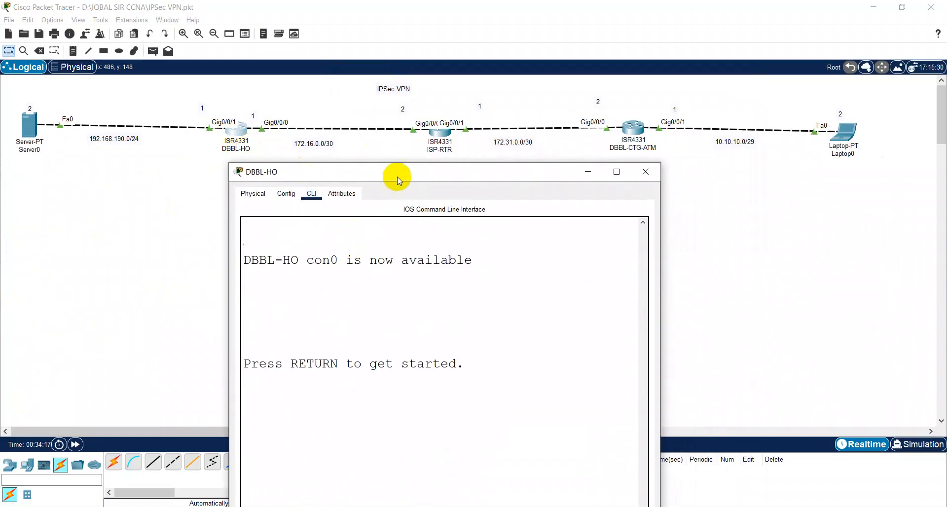
left_click_drag(397, 163, 380, 178)
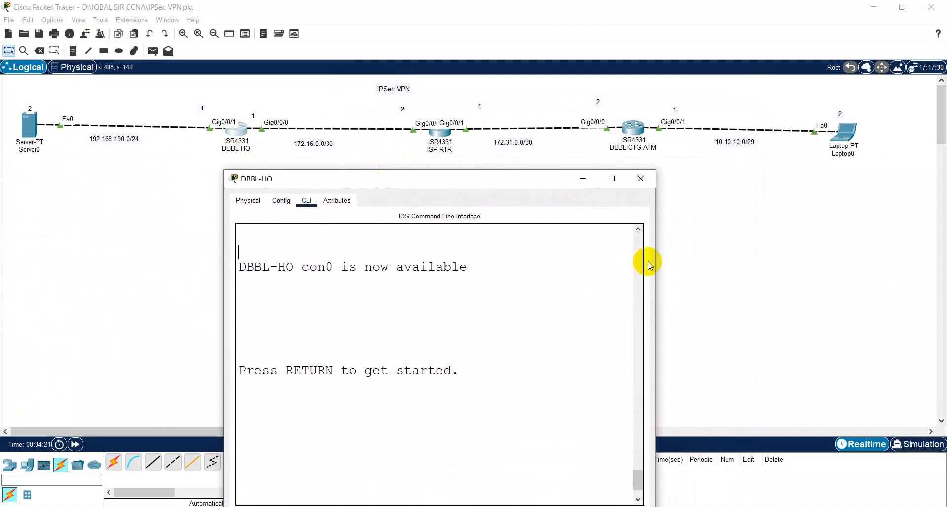
left_click_drag(659, 255, 720, 256)
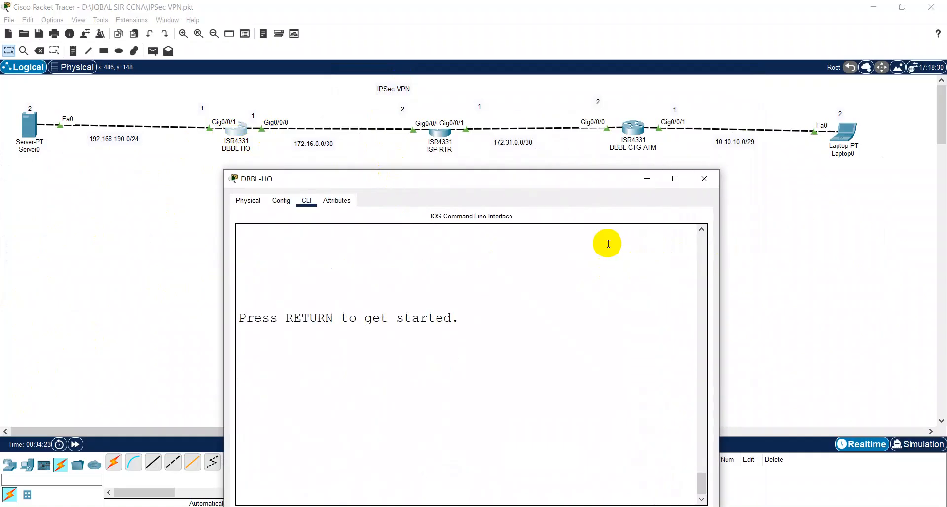
mouse_move(500, 169)
left_mouse_down()
mouse_move(507, 239)
mouse_move(496, 239)
mouse_move(490, 185)
left_mouse_up()
Step: In DBBL-HO's CLI, enter privileged mode with en and global configuration with config
left_click(461, 331)
key("Return")
type("en")
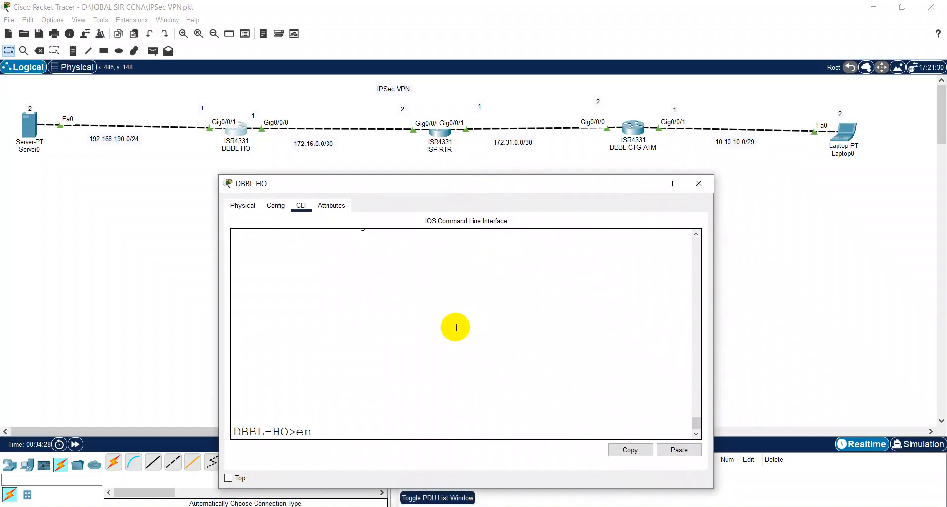
key("Return")
key("Return")
type("config")
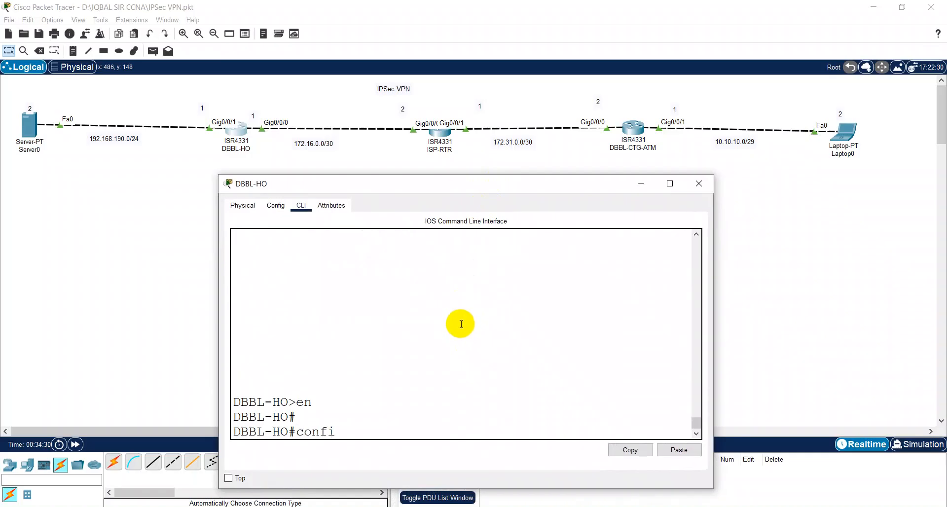
key("Return")
key("Return")
key("Return")
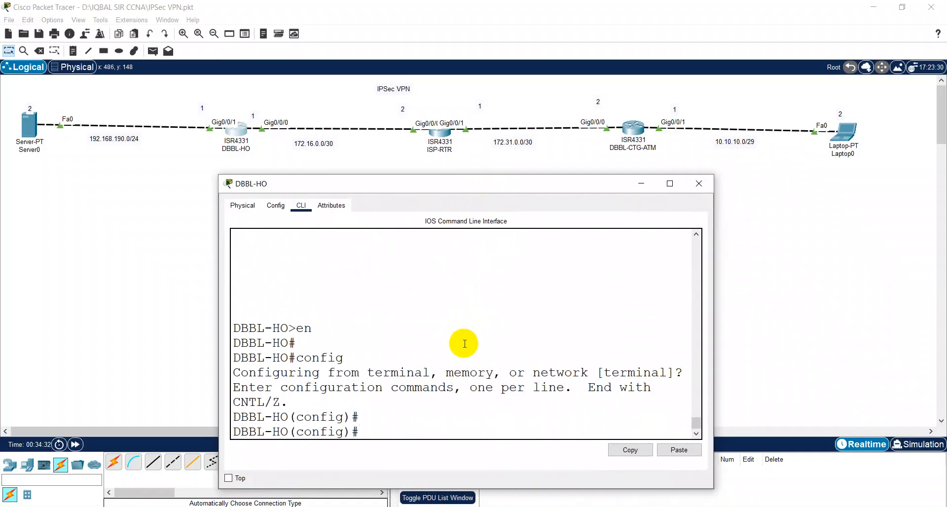
Step: Abandon a partially typed ip route command and exit back to the DBBL-HO# prompt
type("ip route 0")
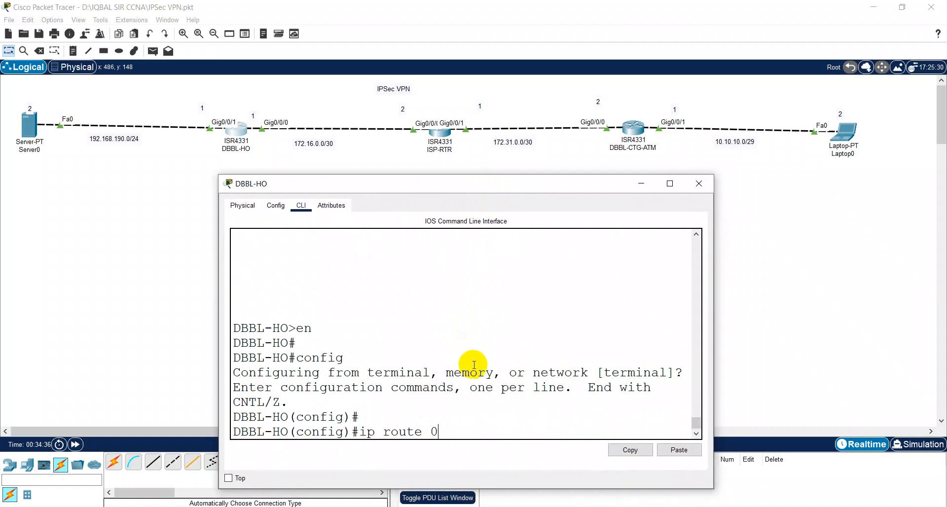
key("BackSpace")
type("172")
type(".1")
key("BackSpace")
key("BackSpace")
key("BackSpace")
key("BackSpace")
key("BackSpace")
type("0.0")
key("BackSpace")
key("BackSpace")
key("BackSpace")
key("BackSpace")
key("BackSpace")
key("BackSpace")
key("BackSpace")
key("BackSpace")
key("BackSpace")
key("BackSpace")
key("BackSpace")
key("BackSpace")
type("e")
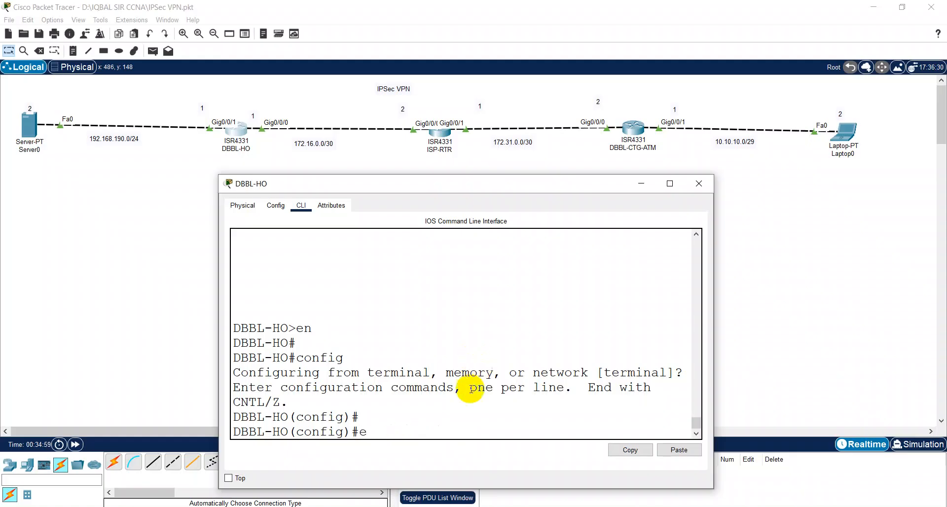
type("xit")
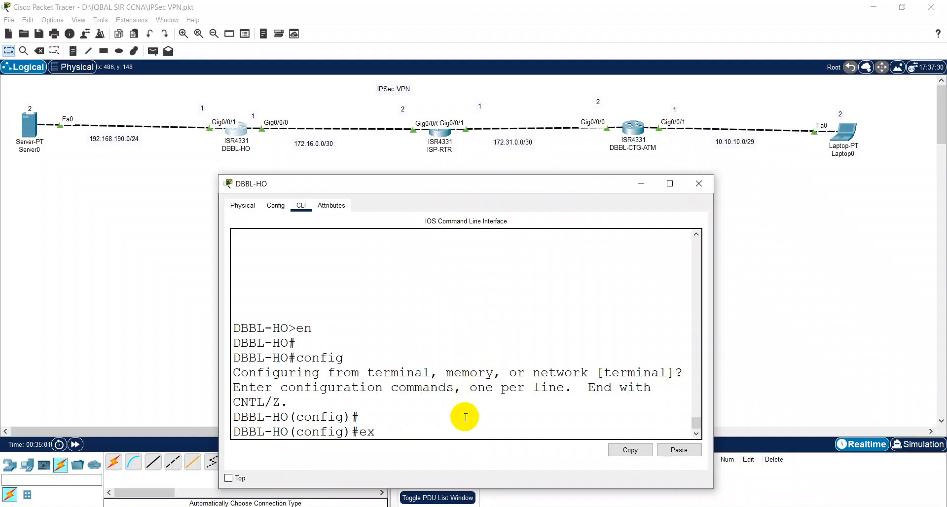
key("Return")
key("Return")
key("Return")
Step: Begin typing a ping command at the DBBL-HO# prompt
type("pnig")
key("BackSpace")
key("BackSpace")
key("BackSpace")
type("ing")
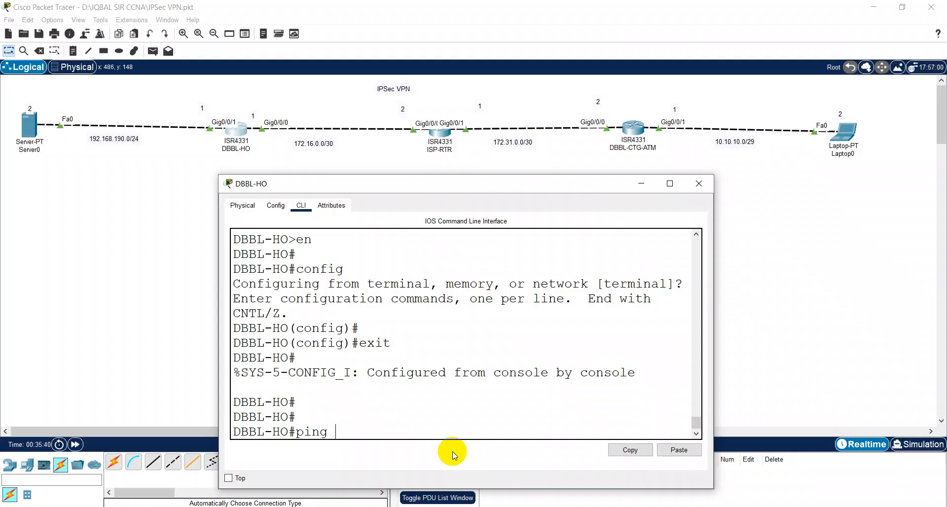
Step: Ping 172.31.0.2 from DBBL-HO (0/5 failure), then recall it and ping 172.31.0.1
type("172.31.0.2")
key("Return")
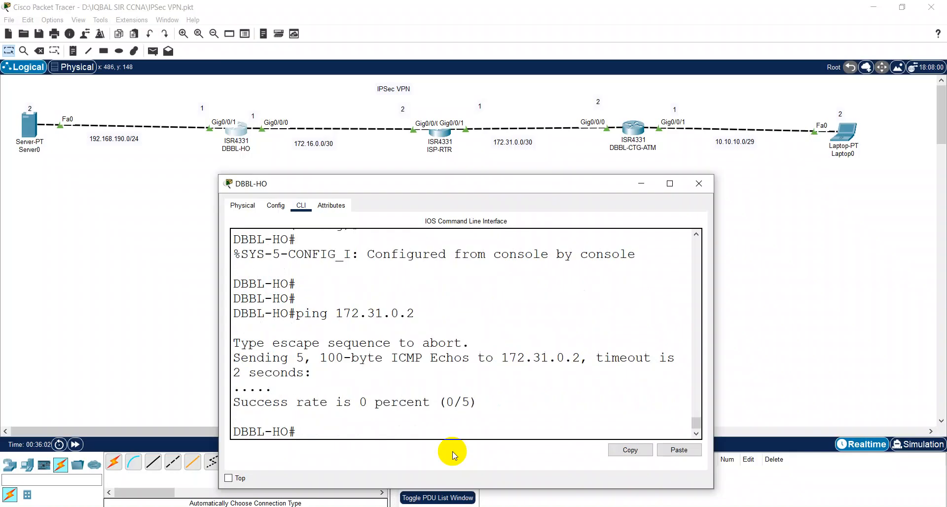
key("Up")
key("BackSpace")
type("172.31.0.1")
key("Return")
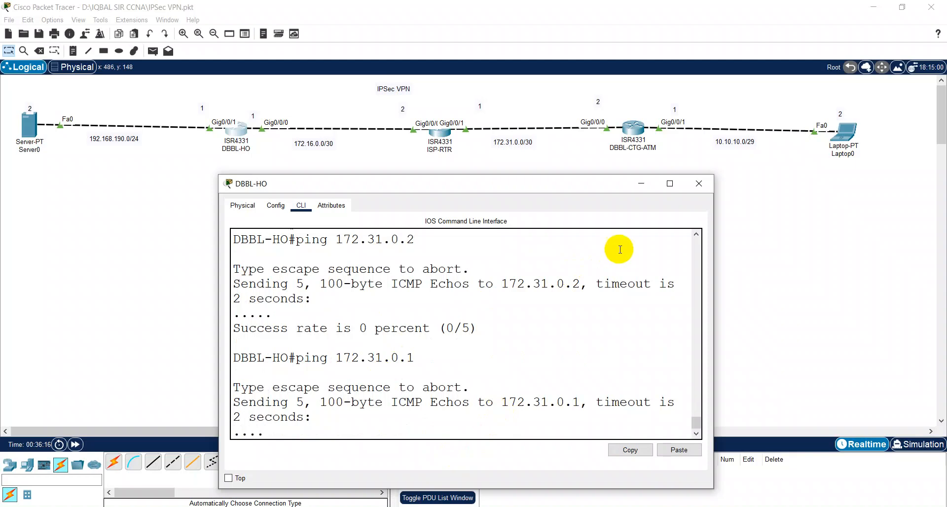
Step: Close DBBL-HO, send a simple PDU from Server0 to DBBL-HO, then delete it
left_click(702, 184)
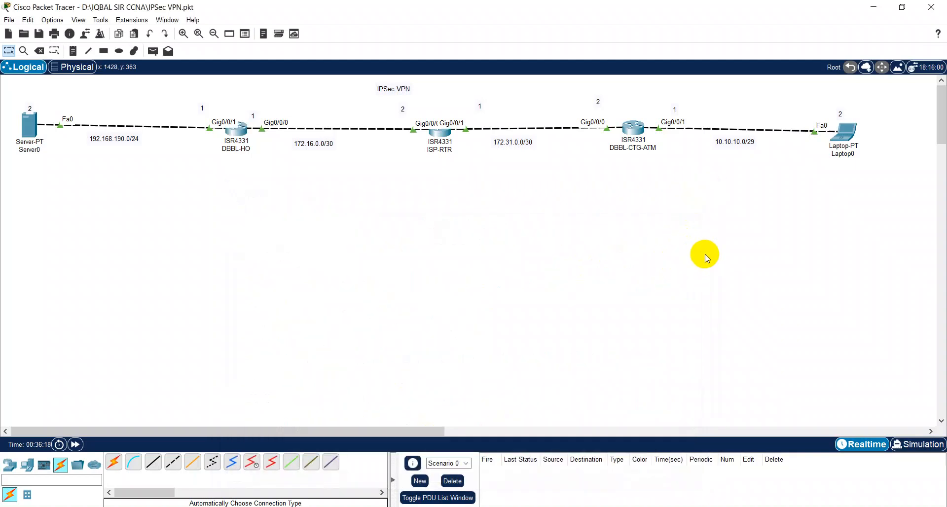
left_click(153, 50)
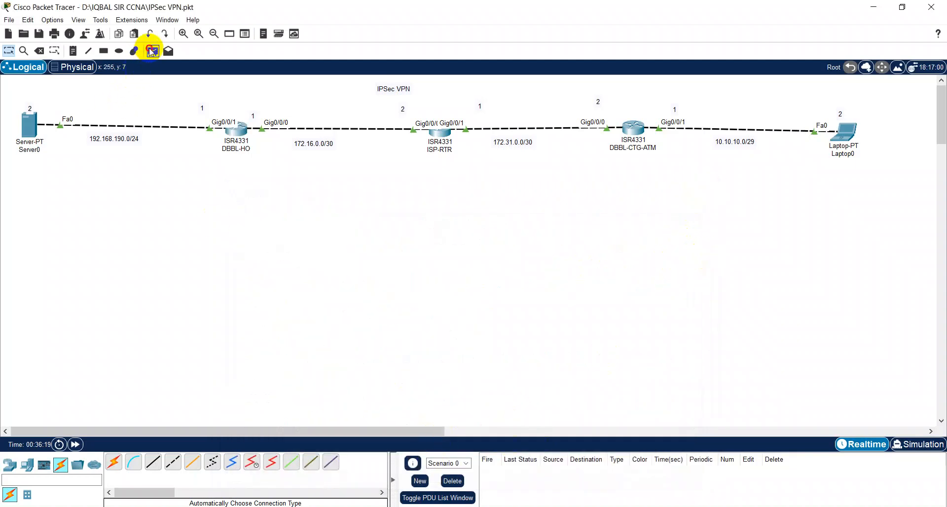
left_click(30, 127)
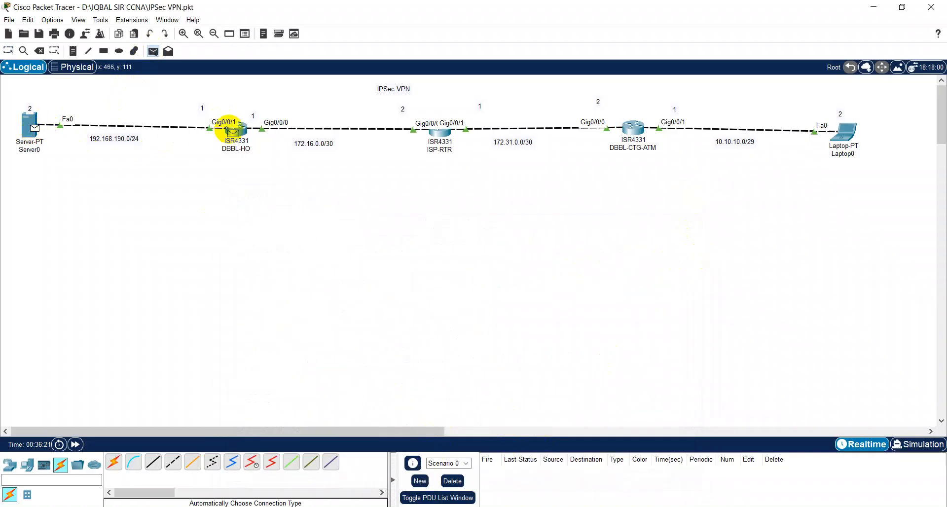
left_click(235, 129)
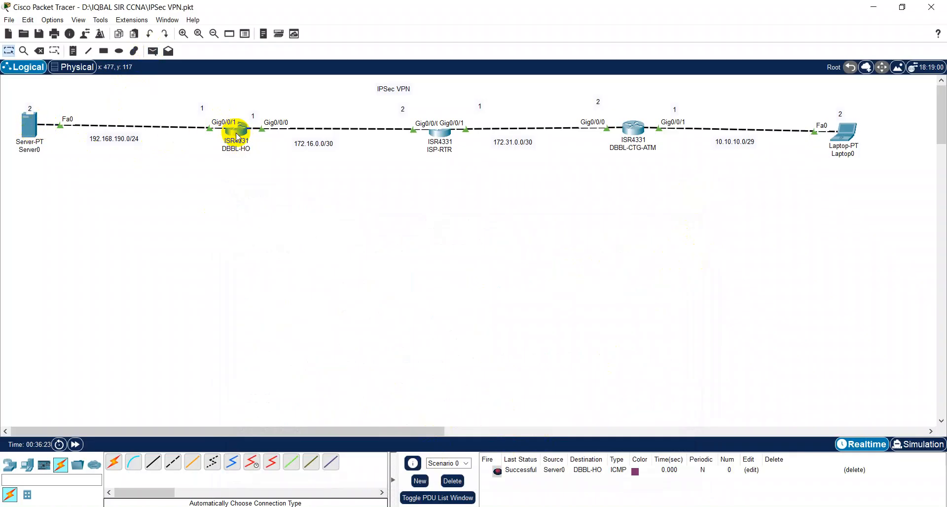
left_click(453, 480)
Step: Send two simple PDUs from DBBL-HO to ISP-RTR, then clear the results
left_click(153, 51)
left_click(237, 129)
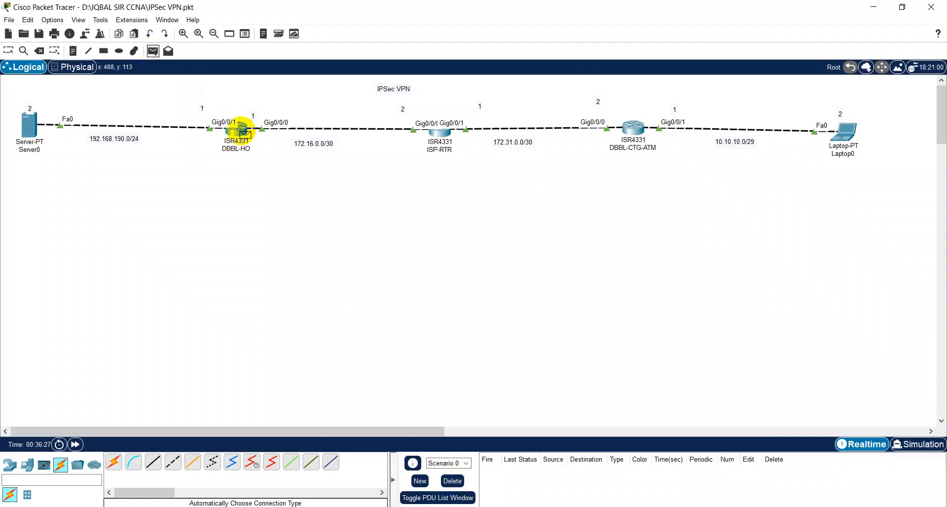
left_click(439, 129)
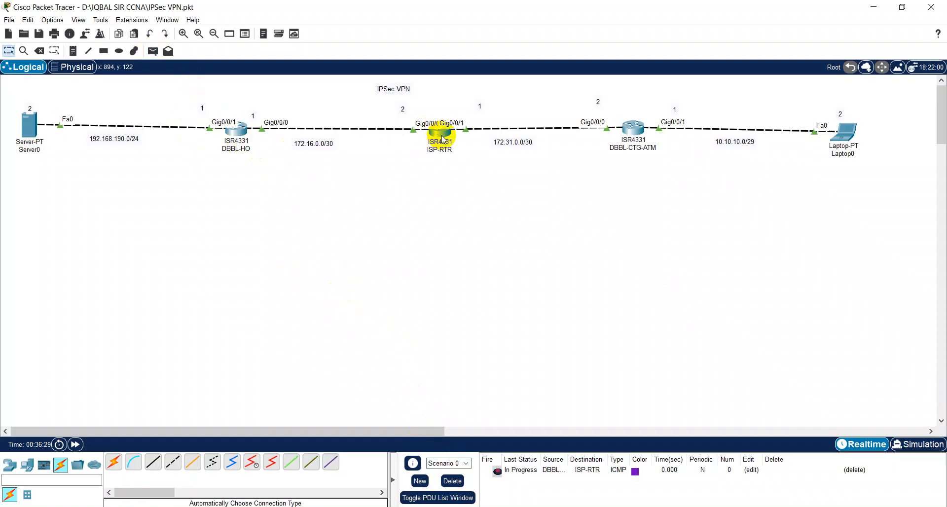
left_click(153, 51)
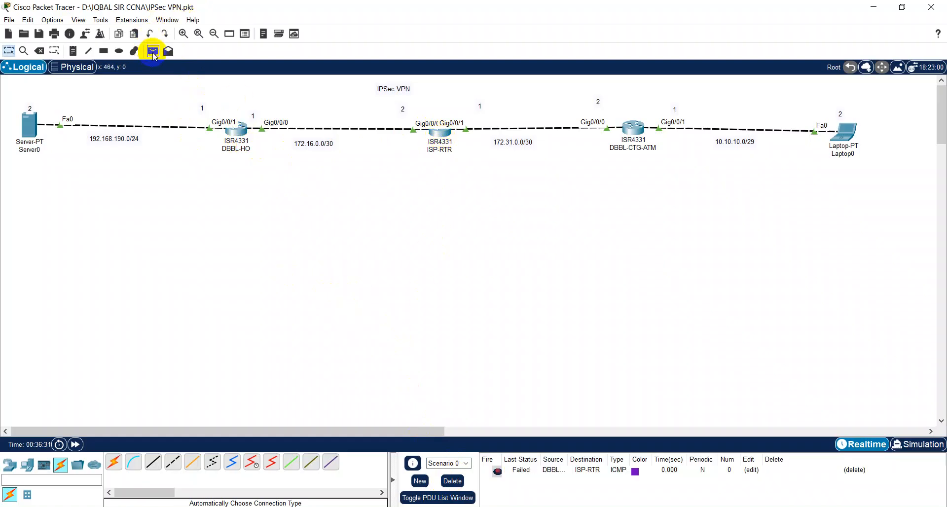
left_click(238, 134)
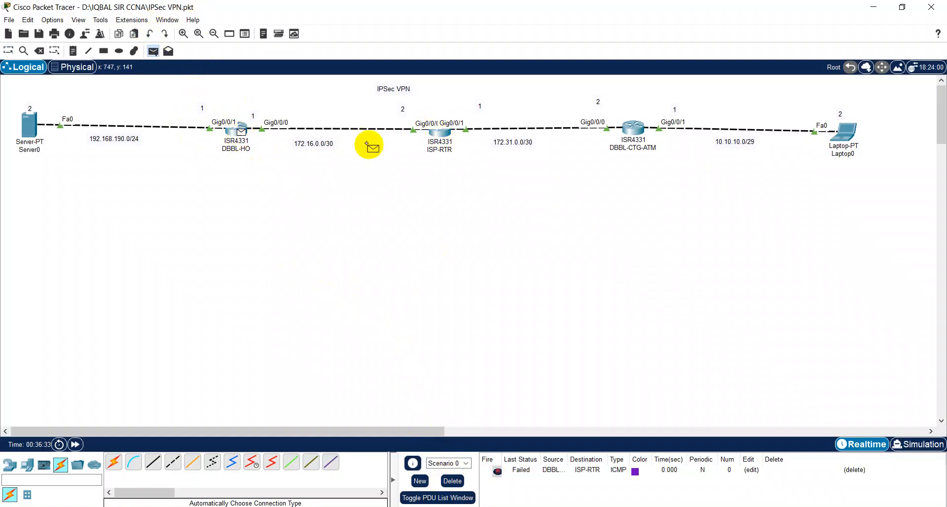
left_click(437, 137)
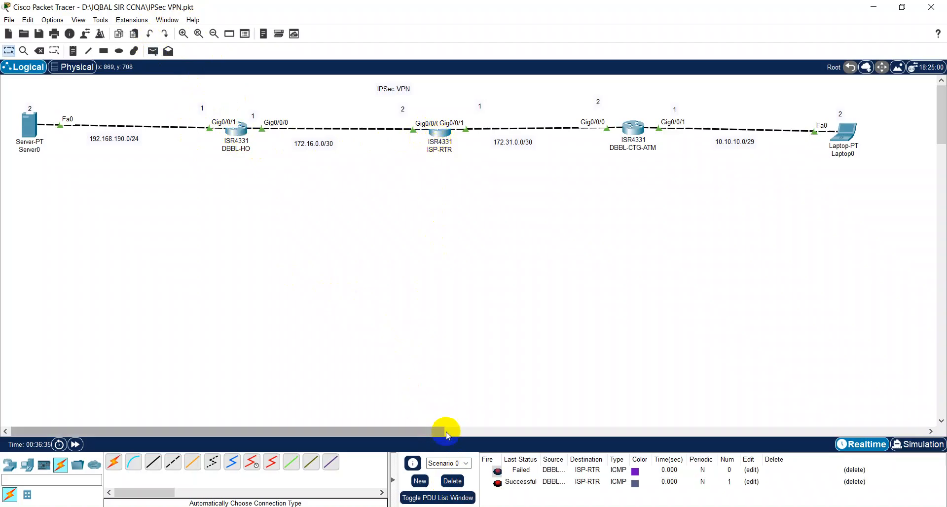
left_click(452, 482)
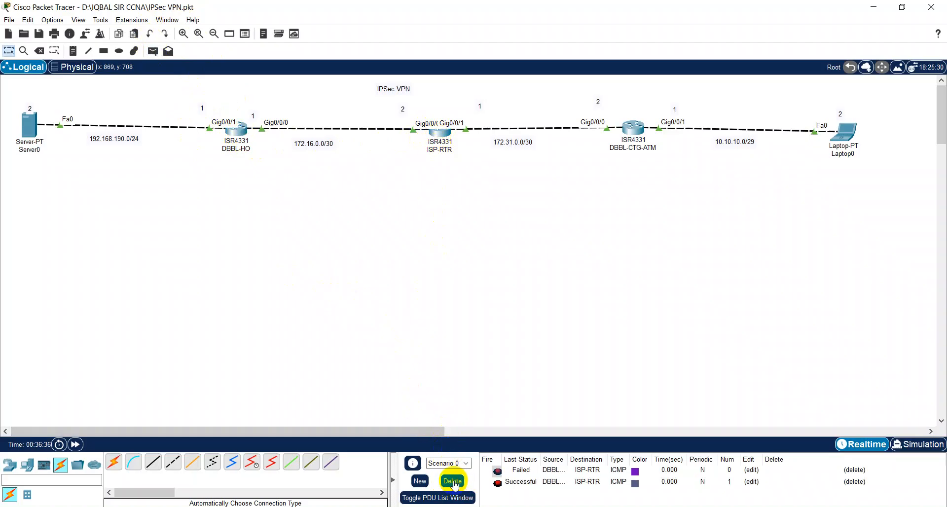
Step: Send two simple PDUs from ISP-RTR to DBBL-CTG-ATM, then clear the results
left_click(154, 52)
left_click(440, 135)
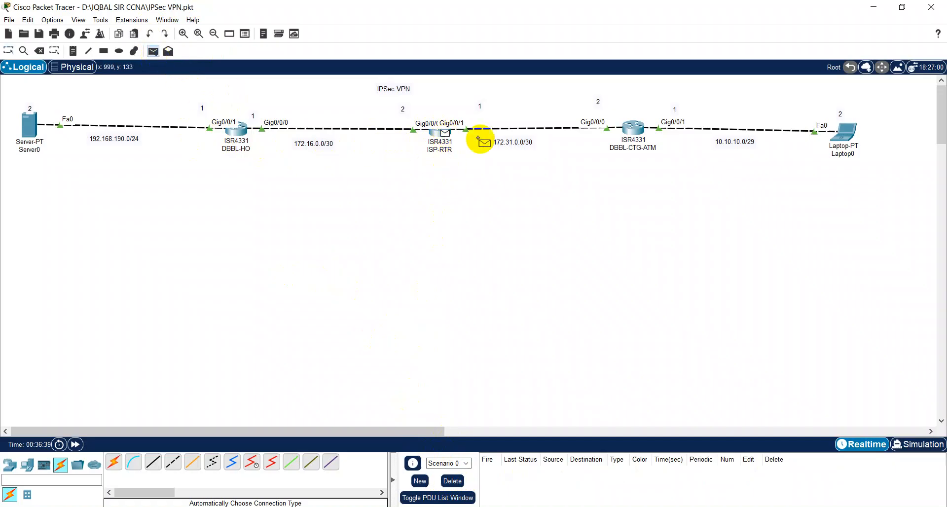
left_click(633, 130)
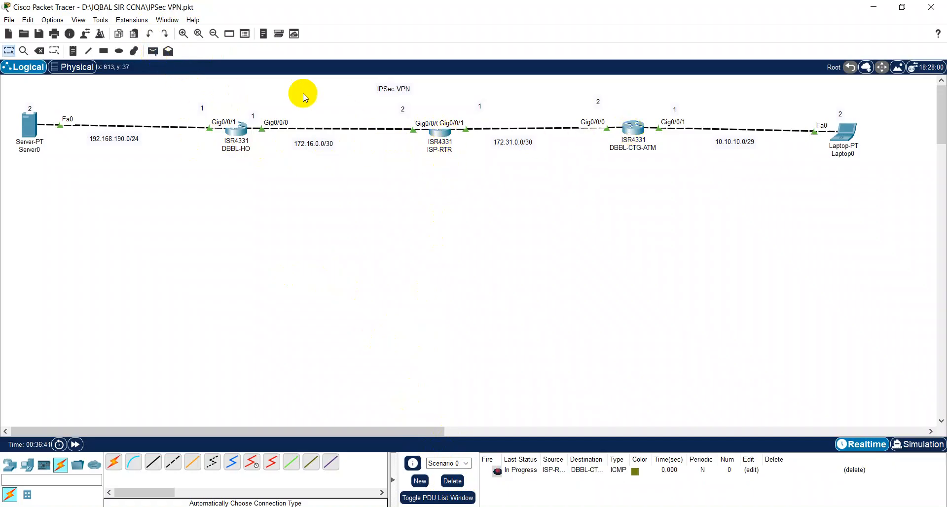
left_click(154, 52)
left_click(439, 132)
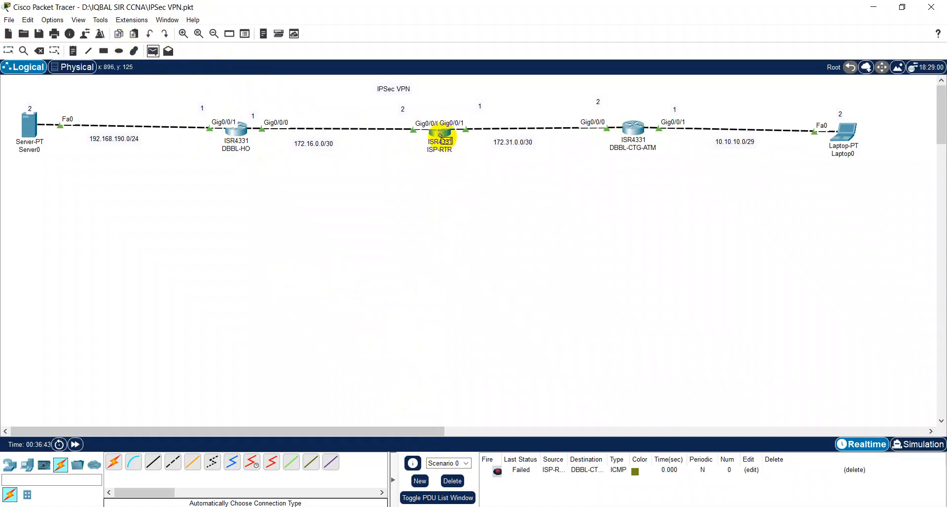
left_click(628, 132)
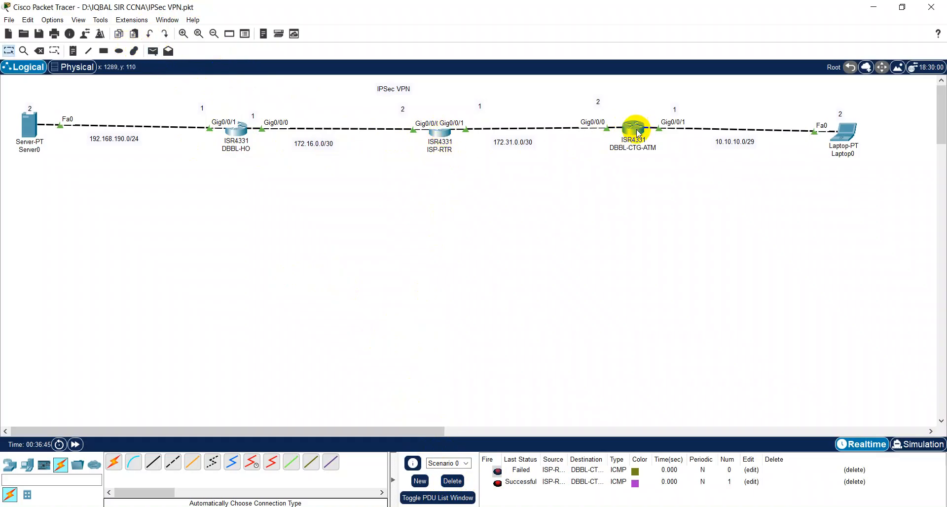
left_click(452, 481)
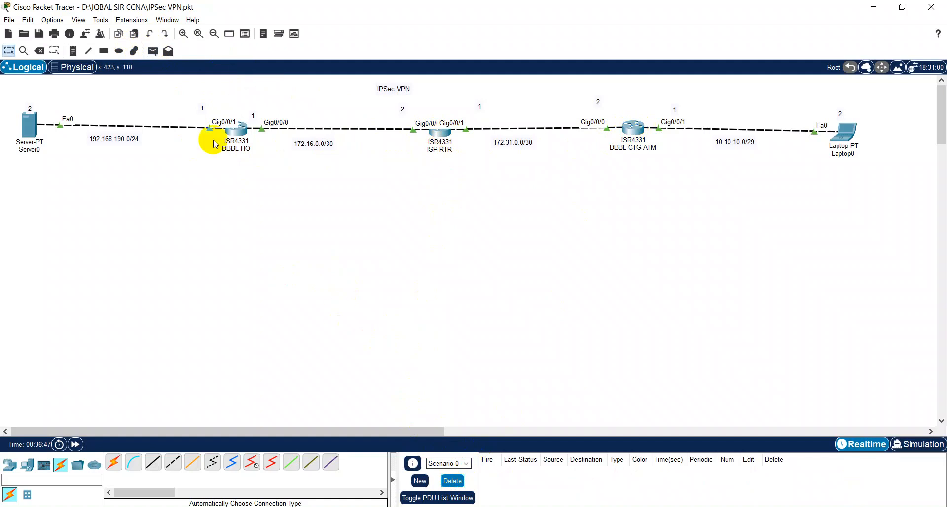
Step: Send two simple PDUs from DBBL-CTG-ATM to Laptop0, then delete all PDUs
left_click(153, 51)
left_click(634, 129)
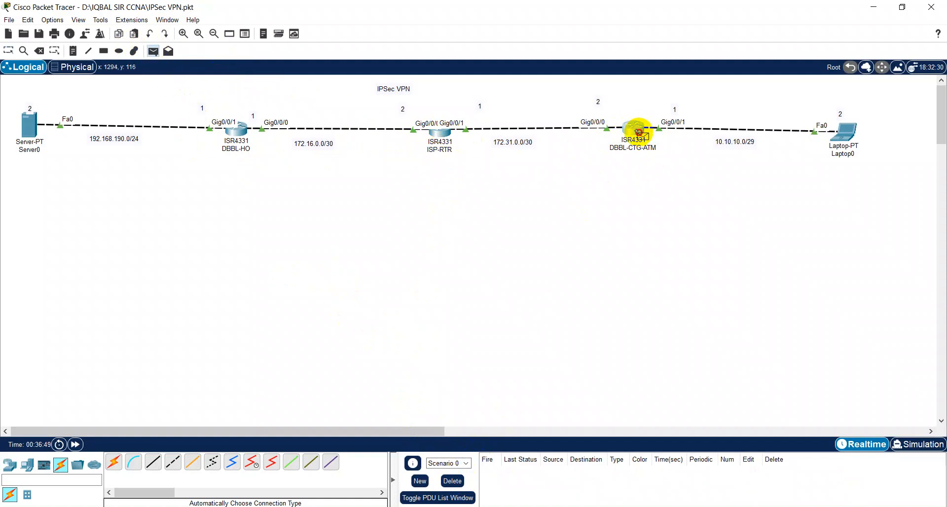
left_click(846, 133)
left_click(153, 51)
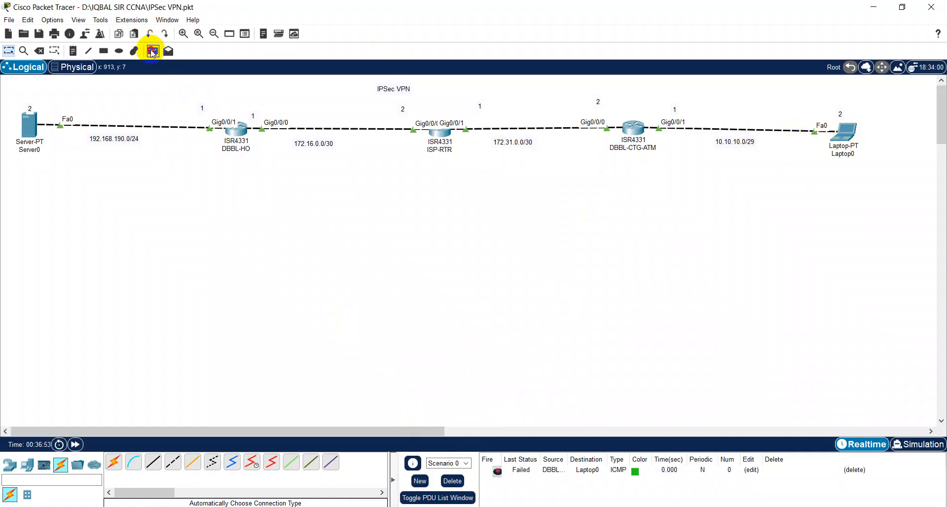
left_click(633, 131)
left_click(846, 133)
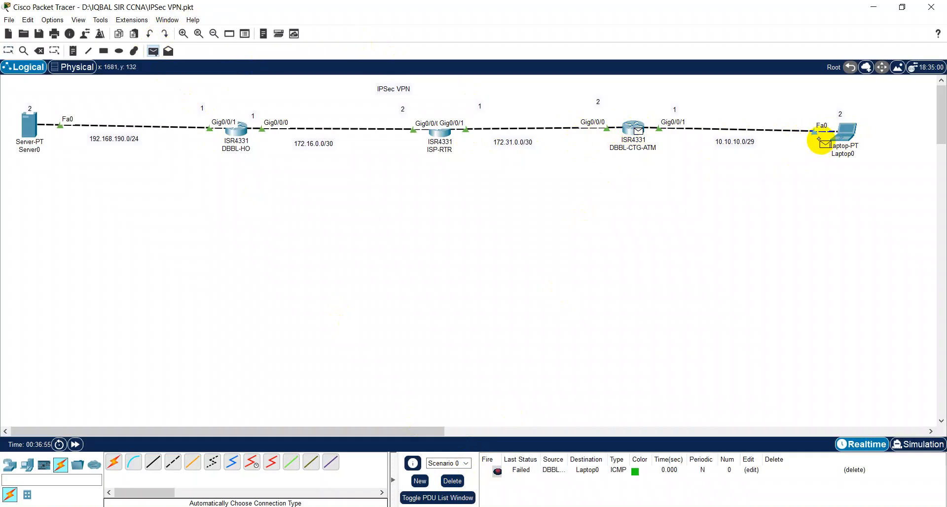
left_click(452, 481)
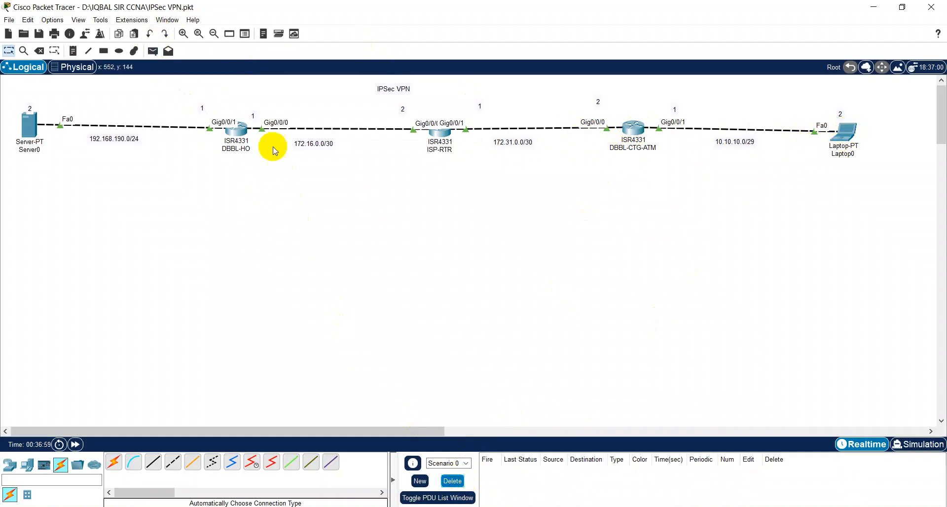
Step: Reopen DBBL-HO's CLI and rerun ping 172.31.0.2, which again fails 0/5
left_click(243, 145)
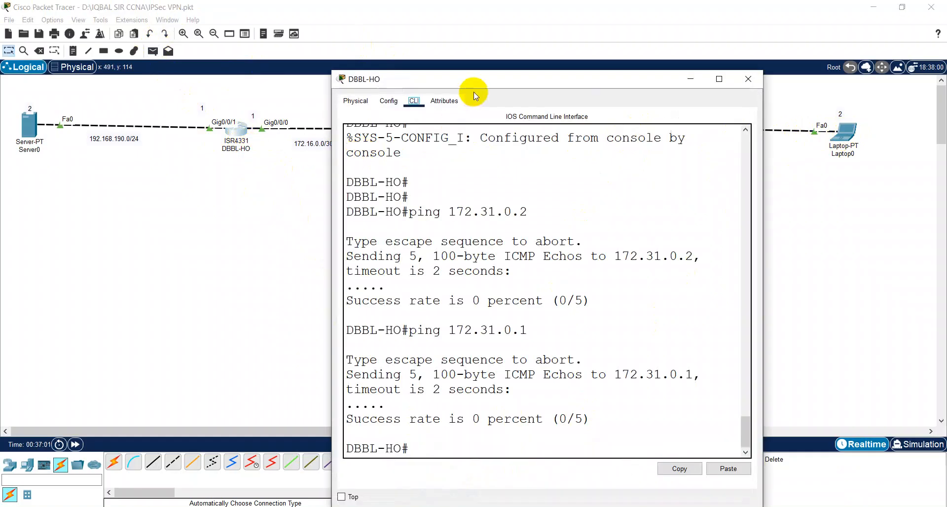
key("Up")
key("Up")
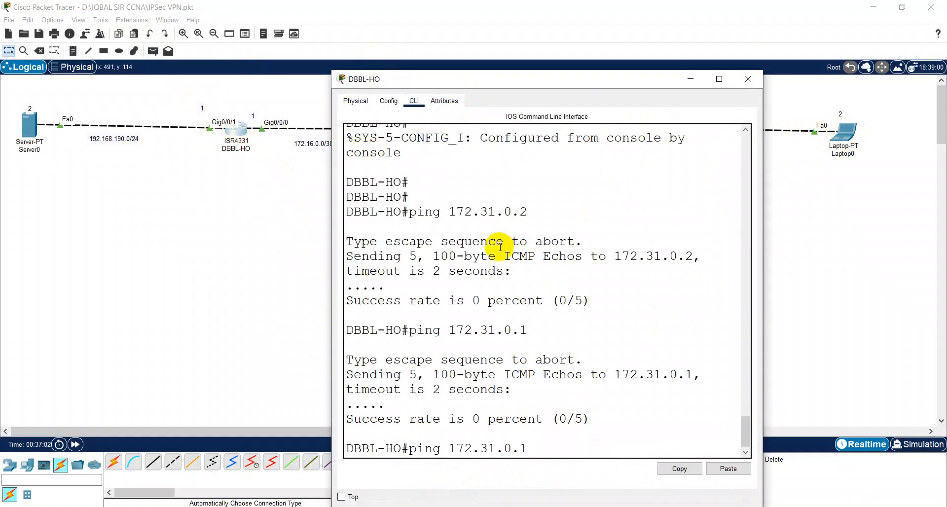
key("Return")
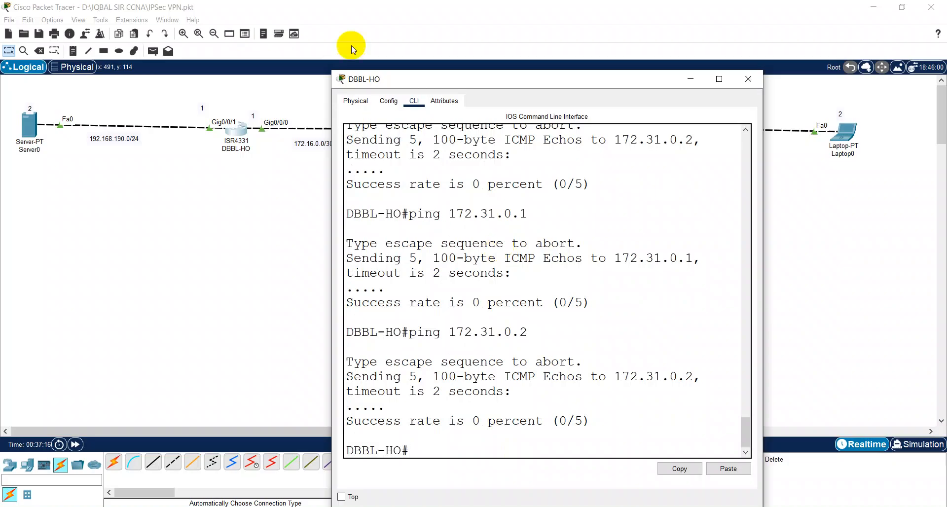
left_click_drag(432, 80, 498, 46)
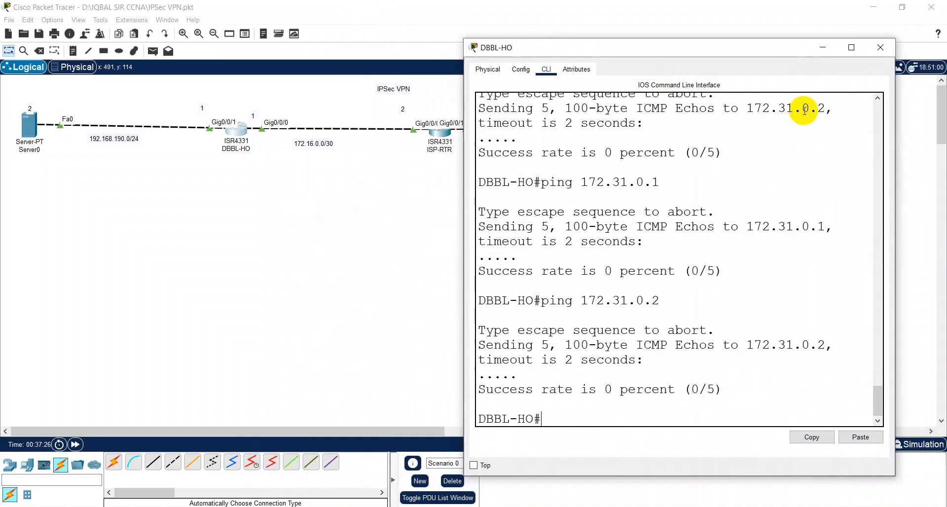
Step: On DBBL-HO, enter config mode and add ip route 172.31.0.0 255.255.255.252 172.16.0.2
type("conifg")
key("Return")
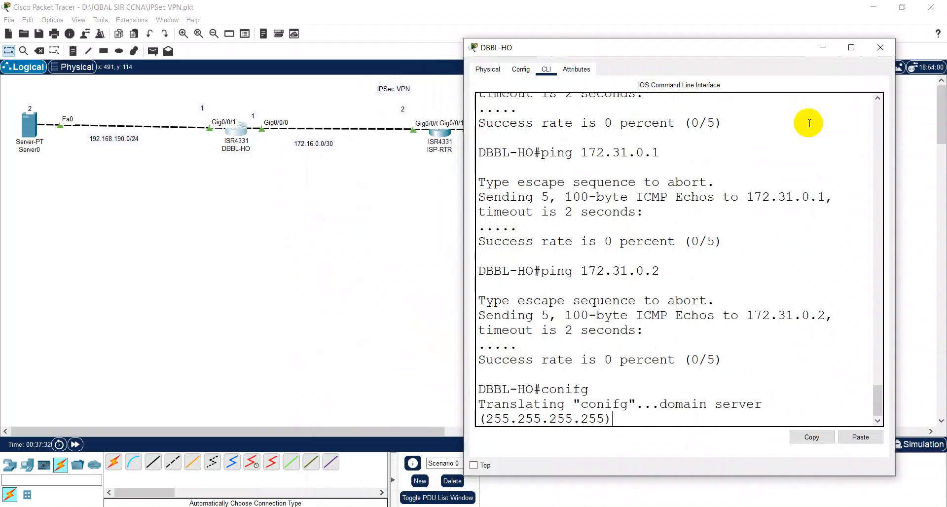
key("ctrl+shift+6")
key("Return")
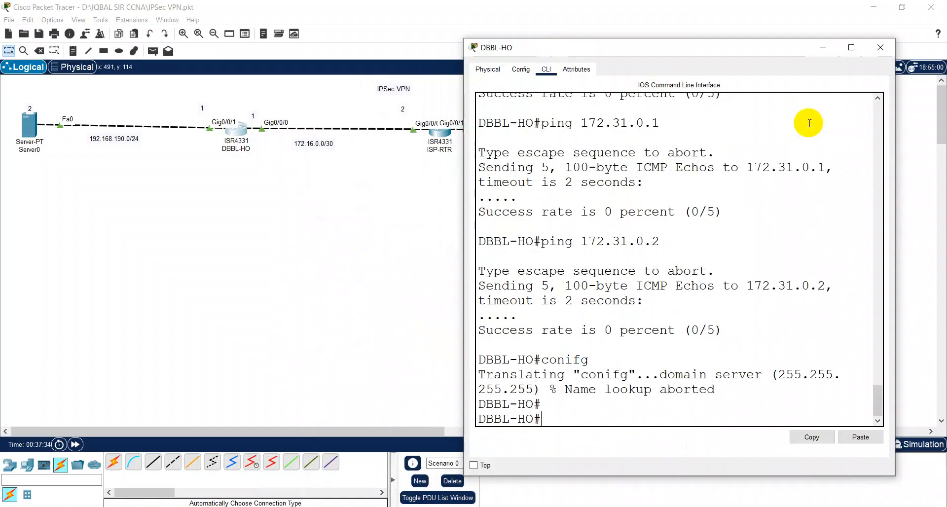
type("config")
key("Return")
key("Return")
type("ip route")
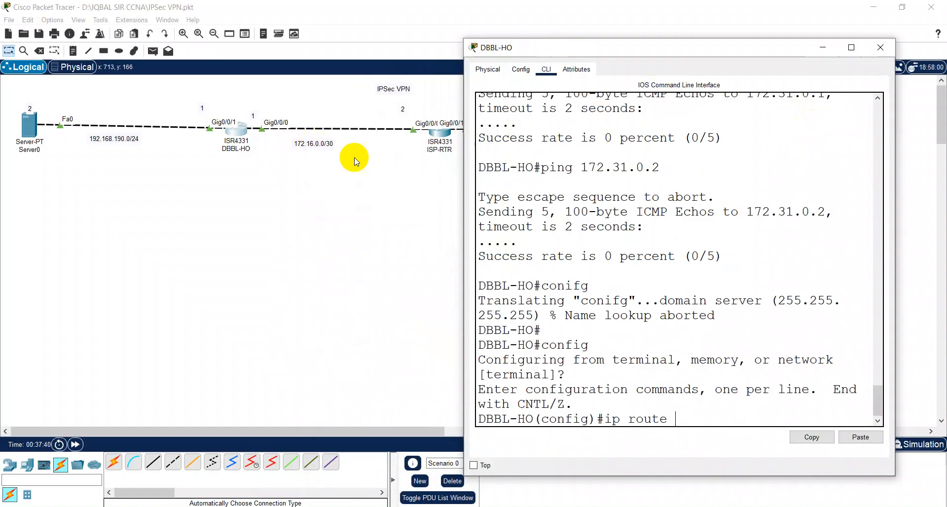
left_click_drag(569, 47, 493, 25)
type("17")
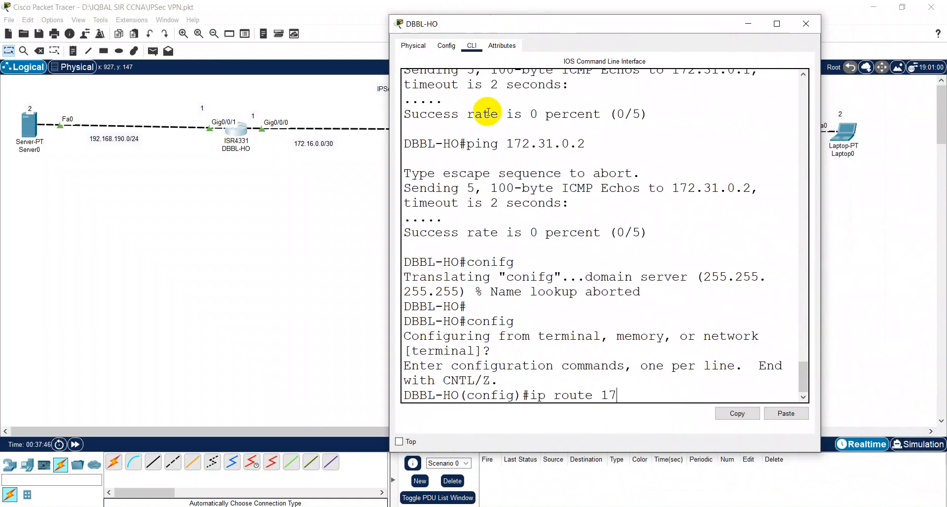
type("2,1=")
key("BackSpace")
key("BackSpace")
key("BackSpace")
type(".31.0.0")
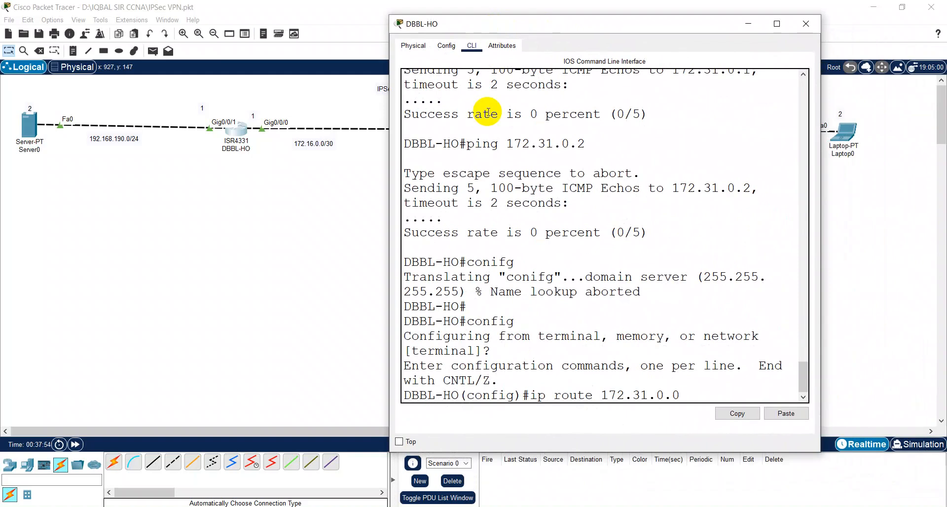
type(" 255.255.255.252")
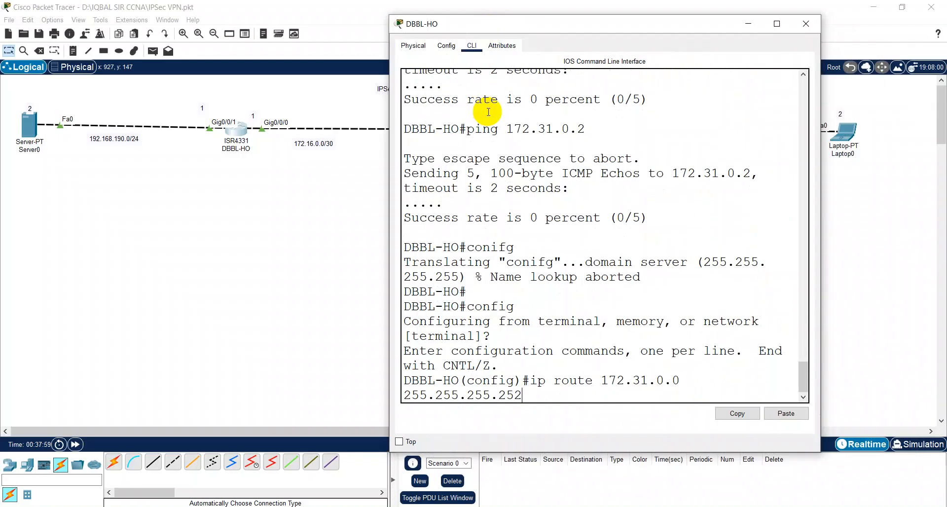
type(" 172.16.0.2")
key("Return")
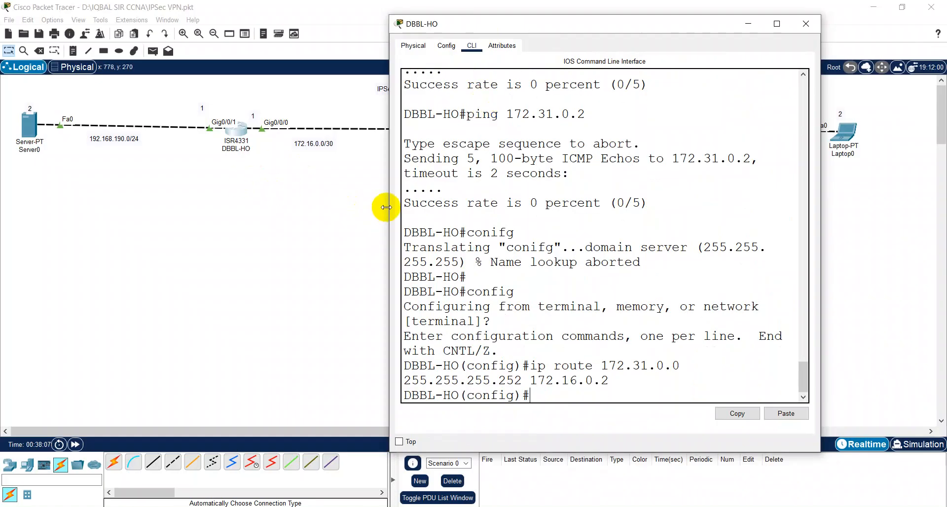
Step: Widen DBBL-HO's console and shorten it from the top into a strip below the topology
left_click_drag(388, 206, 165, 182)
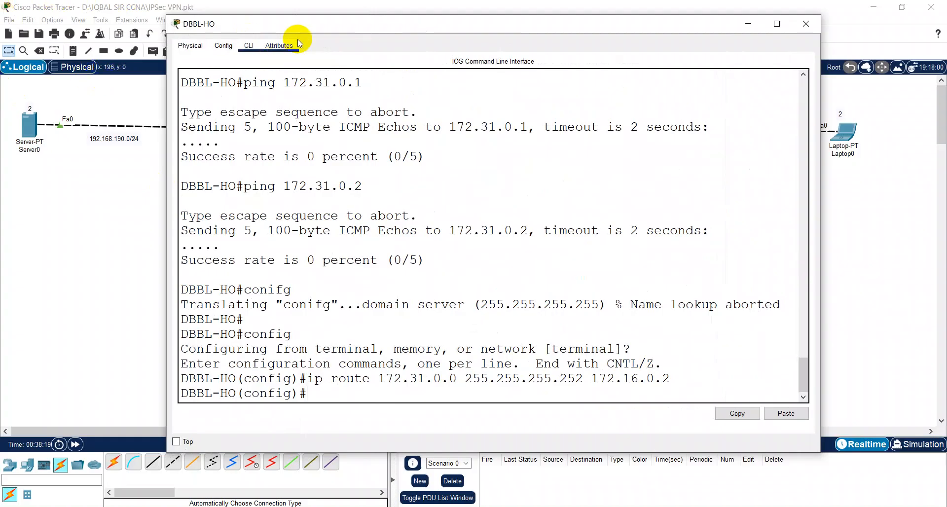
left_click_drag(339, 15, 334, 158)
scroll(565, 331, "down", 3)
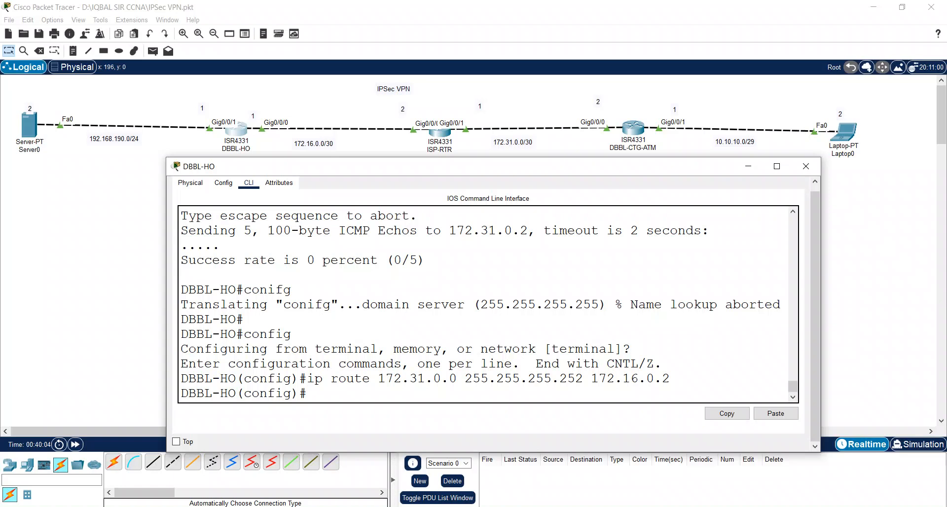
left_click_drag(394, 174, 368, 167)
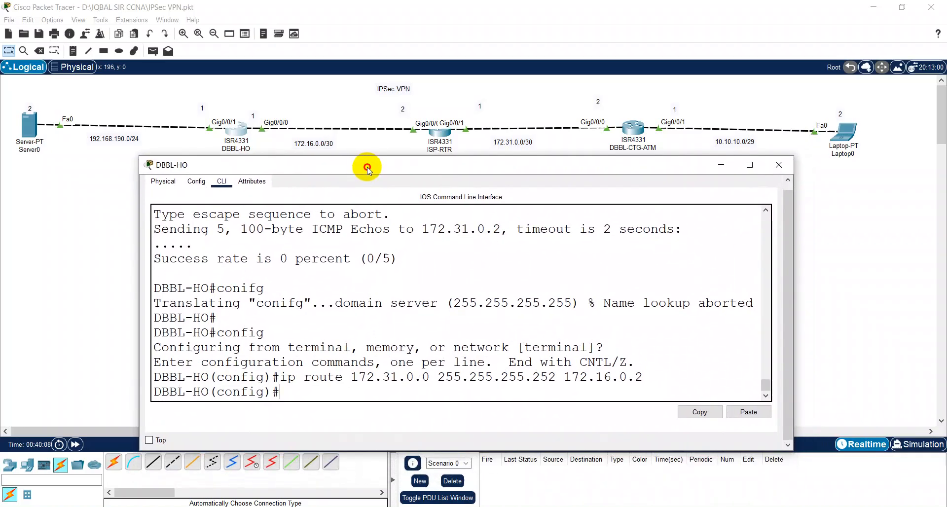
left_click(778, 165)
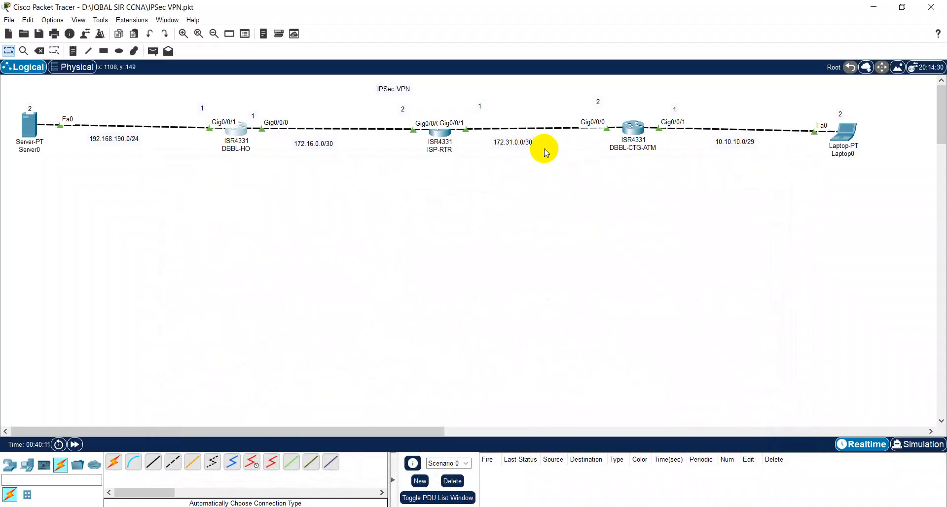
left_click(637, 135)
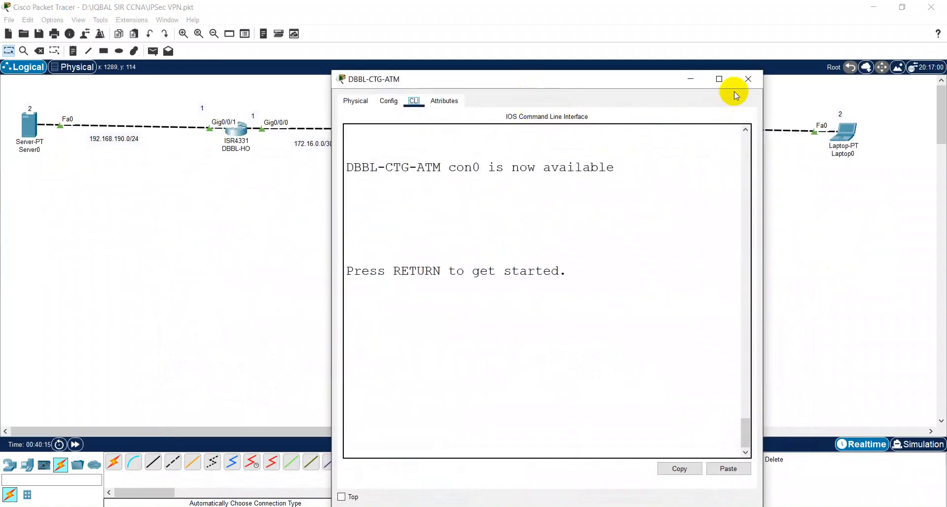
left_click(748, 79)
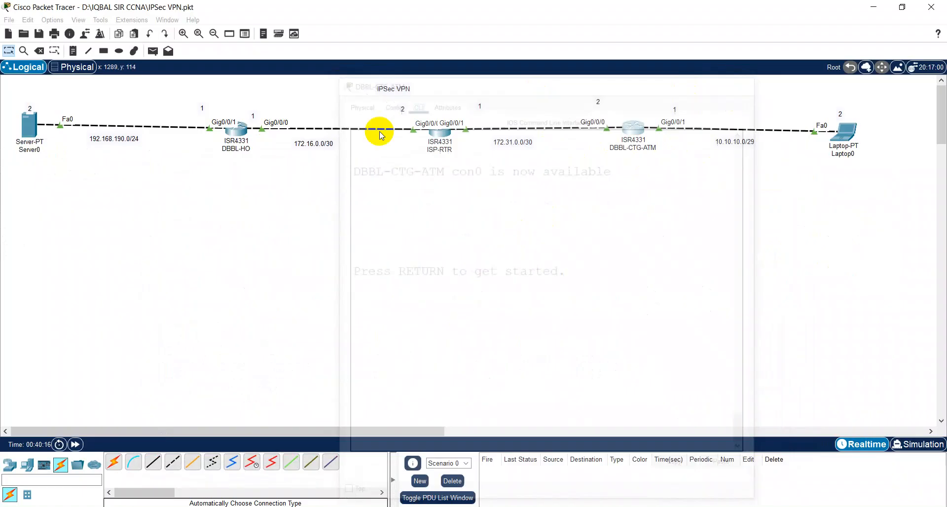
left_click(235, 129)
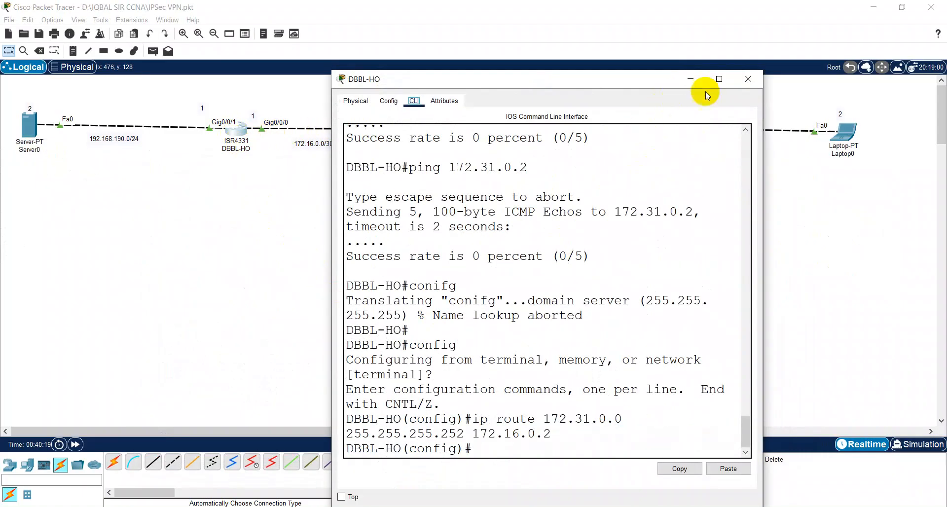
left_click(718, 79)
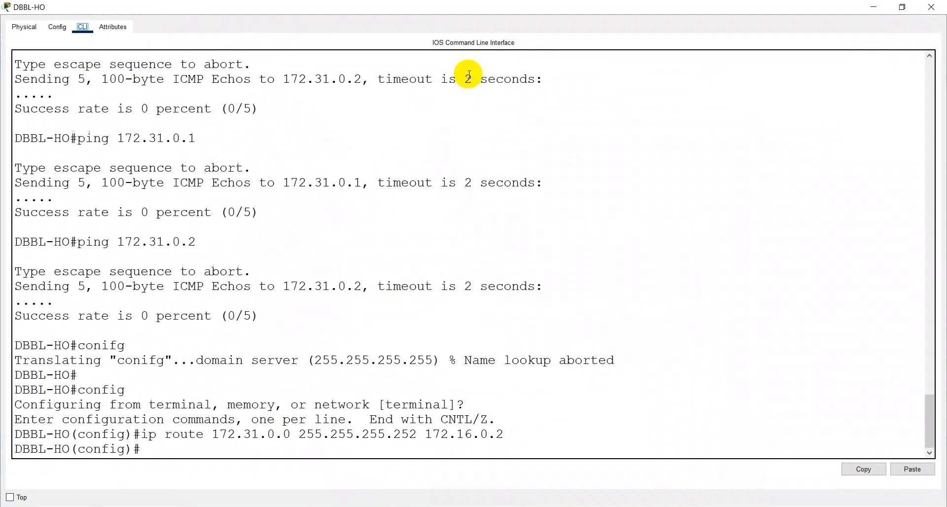
left_click(902, 8)
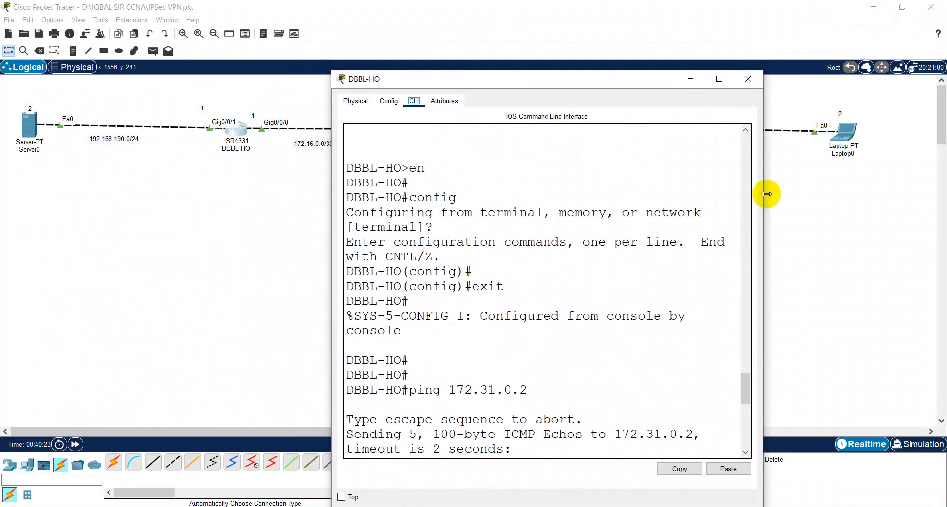
left_click_drag(887, 194, 941, 197)
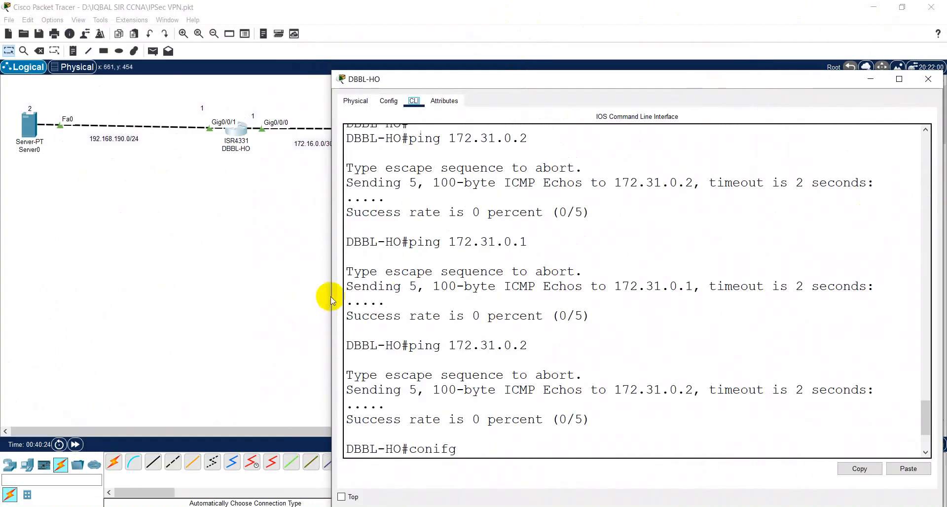
left_click_drag(328, 295, 129, 298)
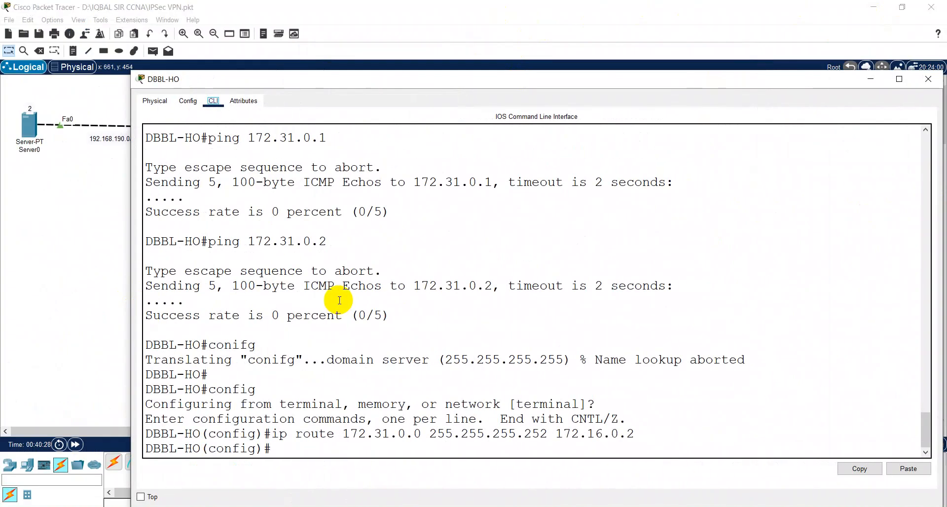
left_click_drag(469, 72, 464, 175)
scroll(469, 256, "down", 2)
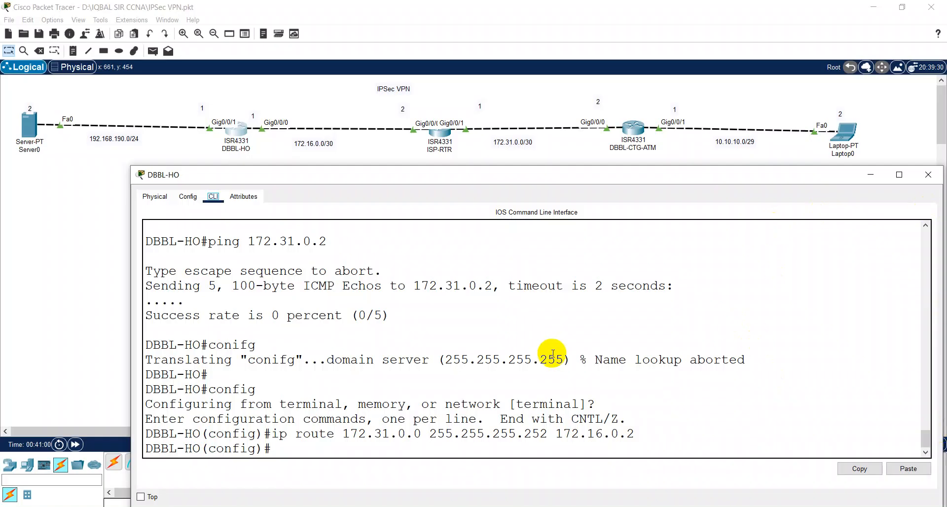
Step: Close DBBL-HO, open DBBL-CTG-ATM's CLI, and enter privileged and configuration mode
left_click(928, 174)
left_click(637, 132)
left_click_drag(462, 88, 273, 72)
left_click(276, 215)
key("Return")
type("en")
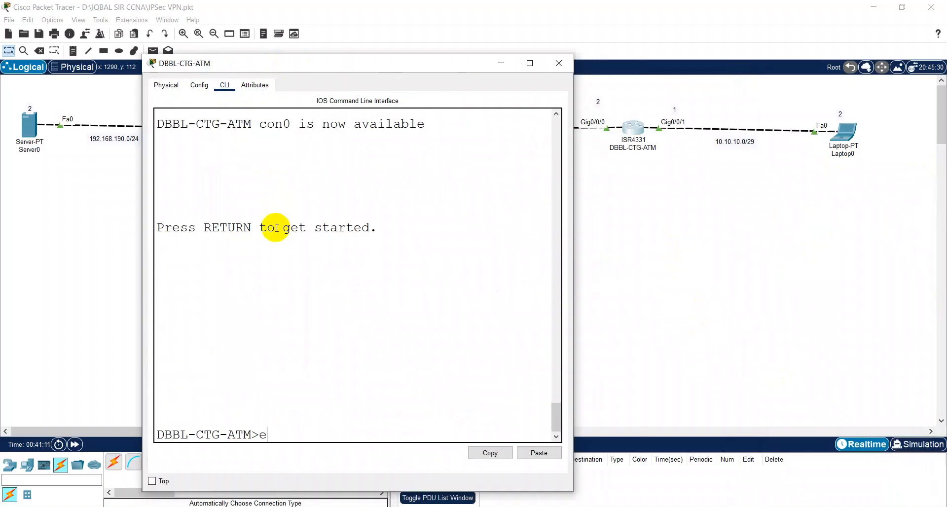
key("Return")
key("Return")
type("config")
key("Return")
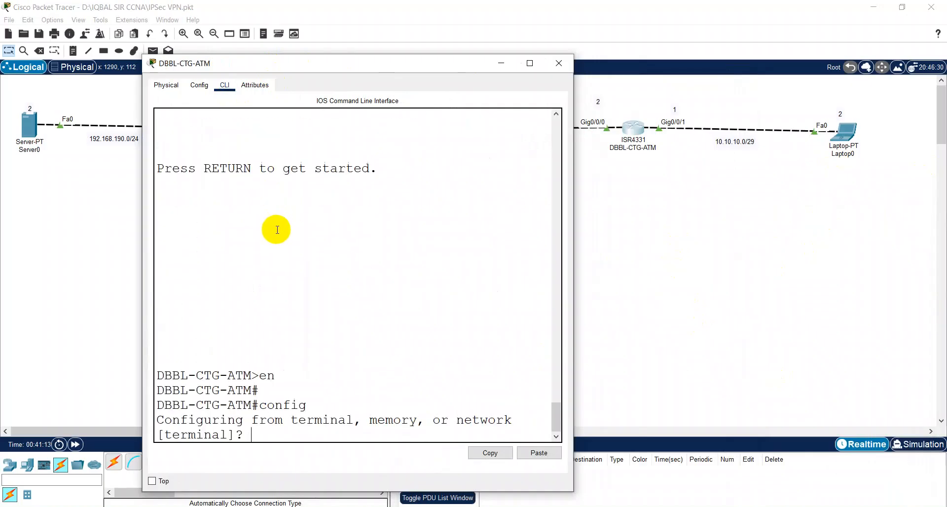
key("Return")
Step: Add ip route 172.16.0.0 255.255.255.252 172.31.0.1 on DBBL-CTG-ATM
type("ip route")
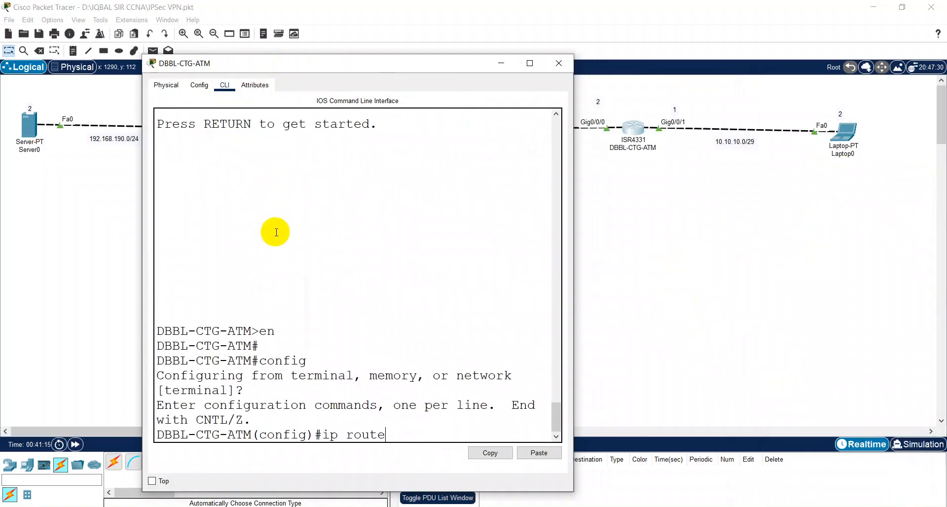
left_click_drag(577, 263, 835, 268)
type("172")
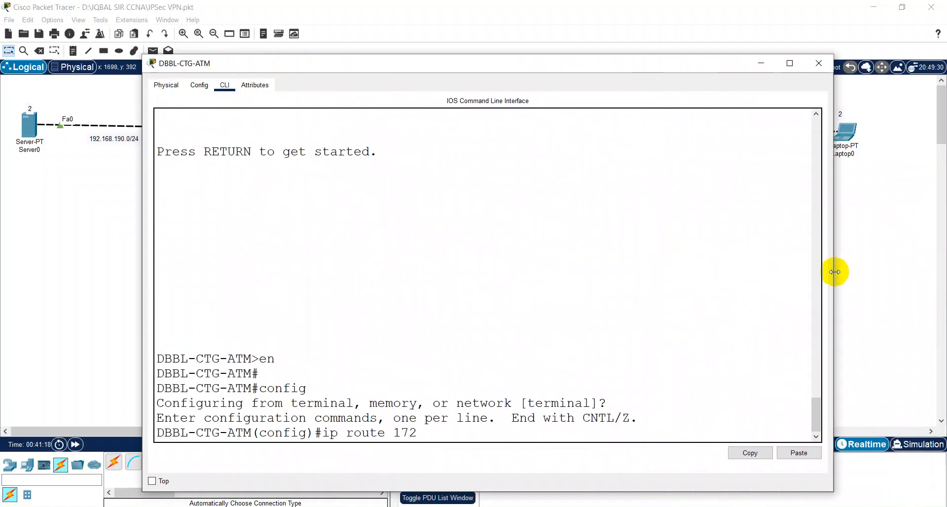
type(".16.0.0 255.255.255.252 172.")
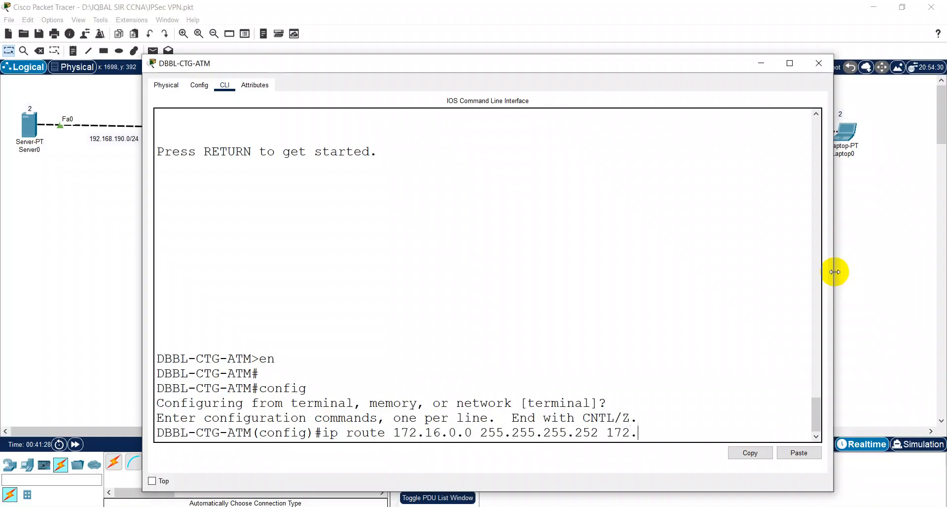
type("16.0.")
key("BackSpace")
key("BackSpace")
key("BackSpace")
key("BackSpace")
key("BackSpace")
type("31.1")
key("BackSpace")
type("0.1")
key("Return")
left_click_drag(626, 60, 616, 159)
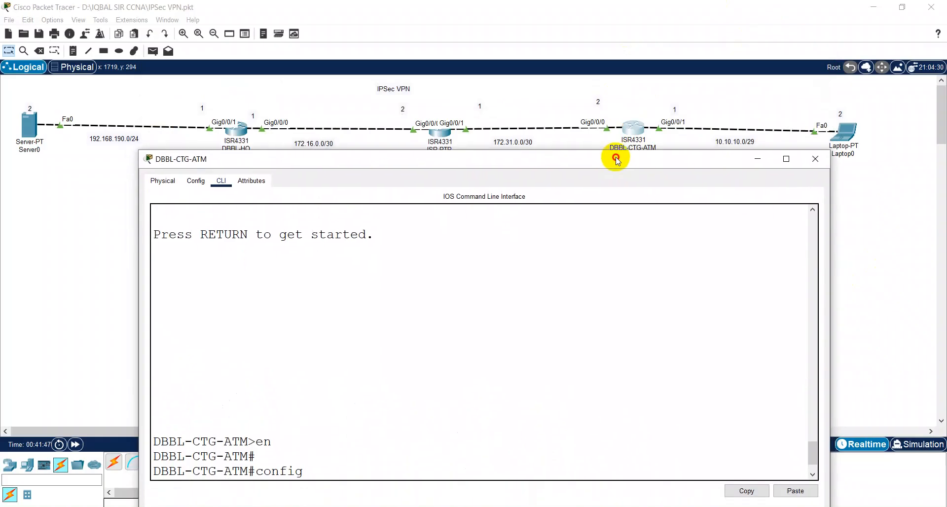
Step: Paste text into the DBBL-CTG-ATM configuration prompt with Ctrl+V
type("ip route 172.16.0.0 255.255.255.252 172.31.0.1")
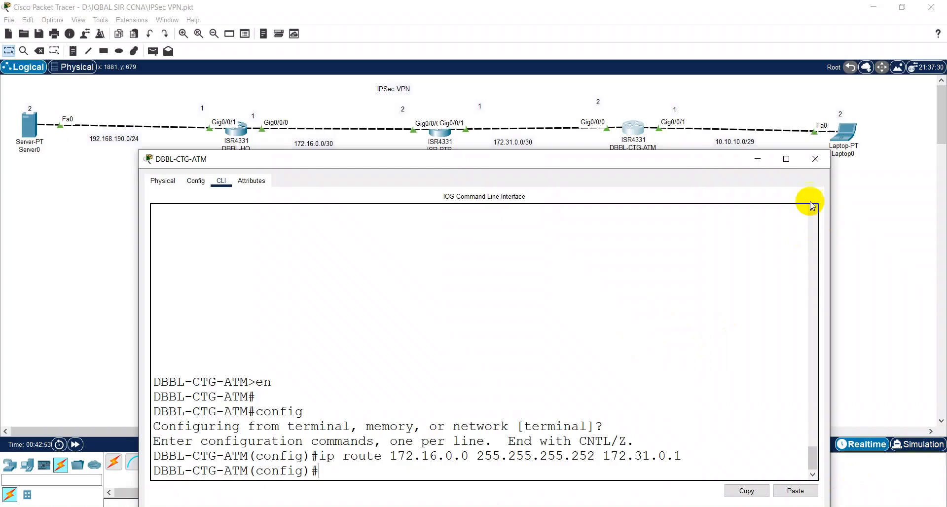
Step: Switch to DBBL-HO, leave config mode with Ctrl+Z, and rerun ping 172.31.0.2
left_click(815, 159)
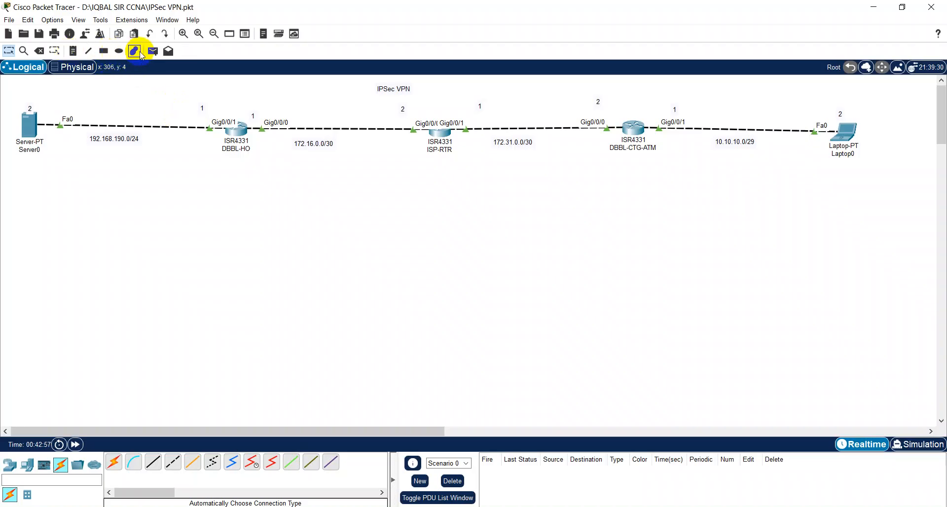
left_click(237, 133)
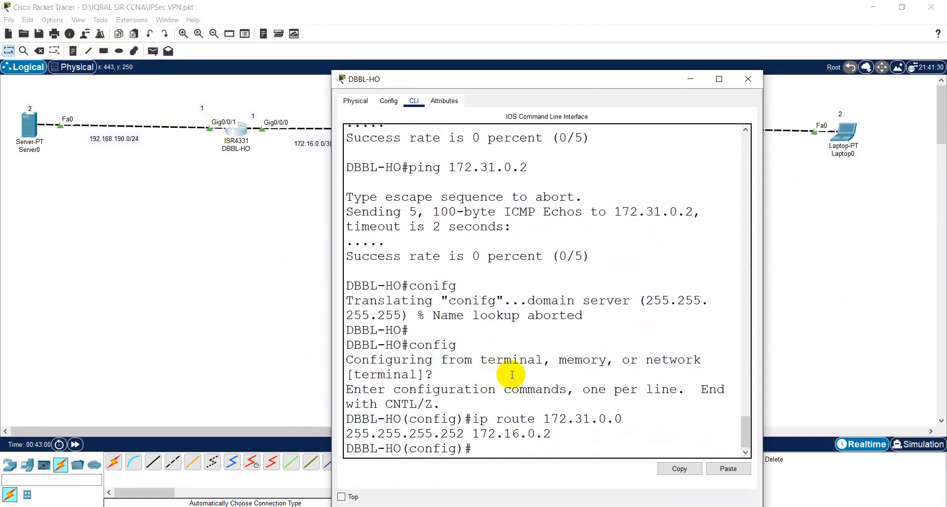
key("Return")
key("Return")
key("Return")
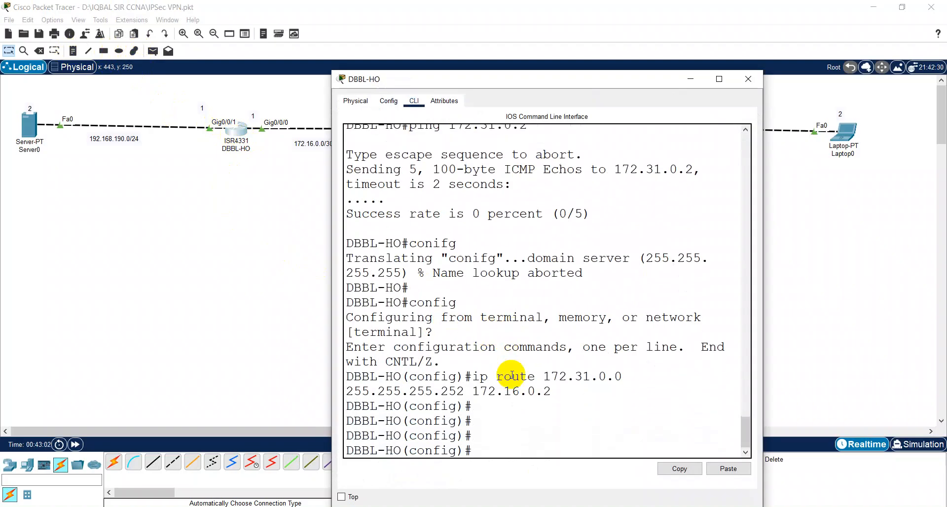
key("ctrl+z")
key("Return")
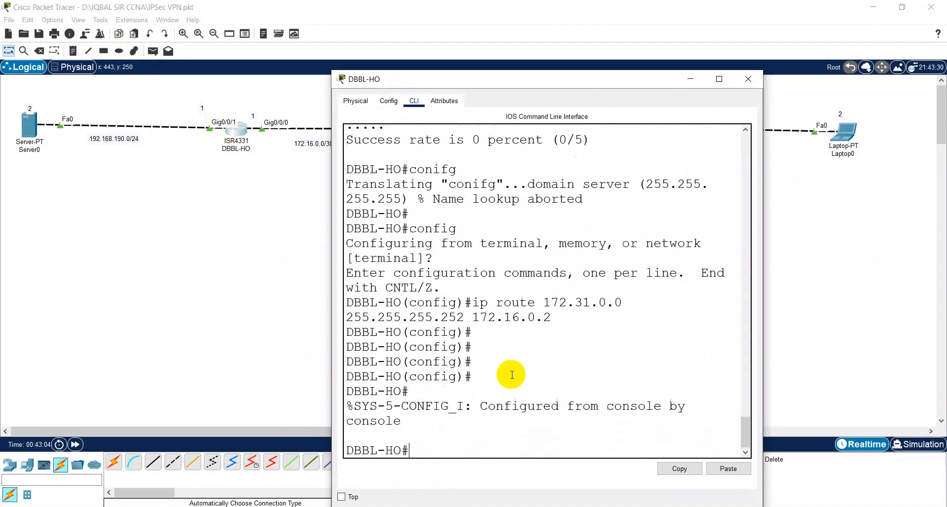
key("Return")
key("Return")
type("config")
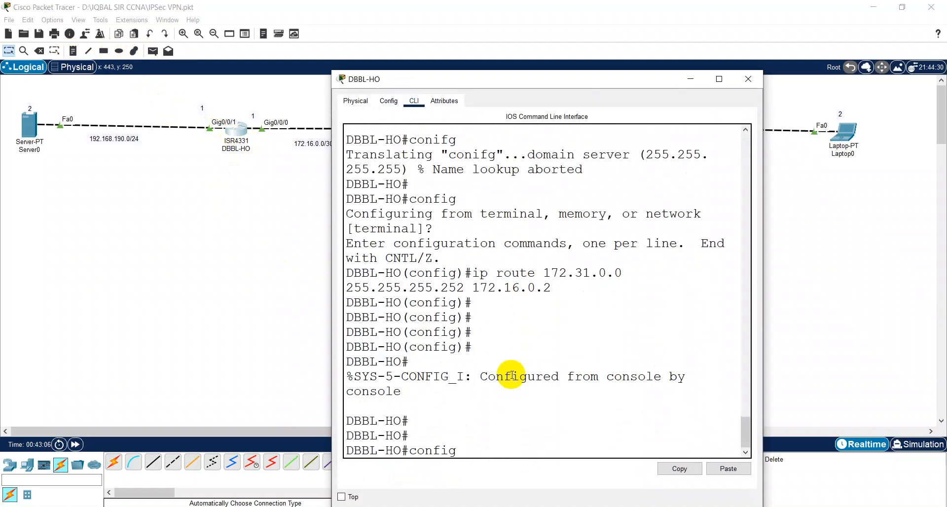
key("Up")
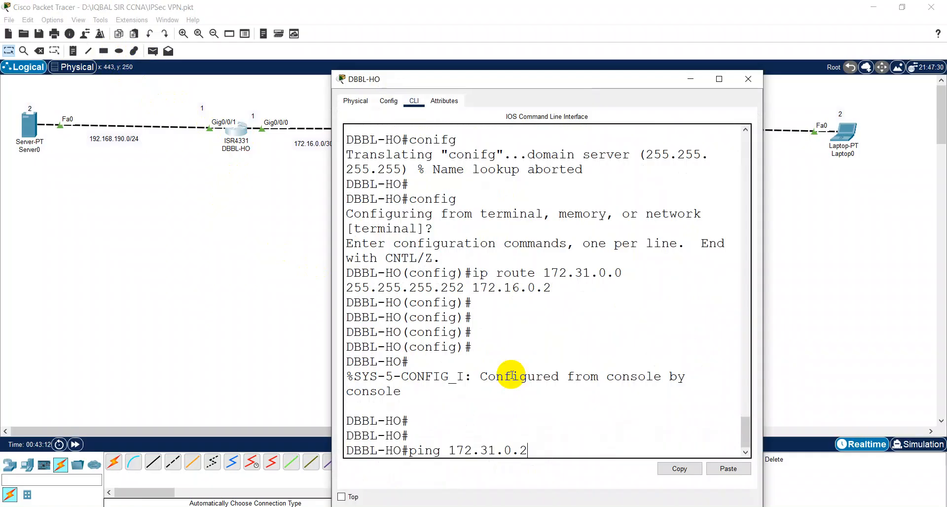
key("Return")
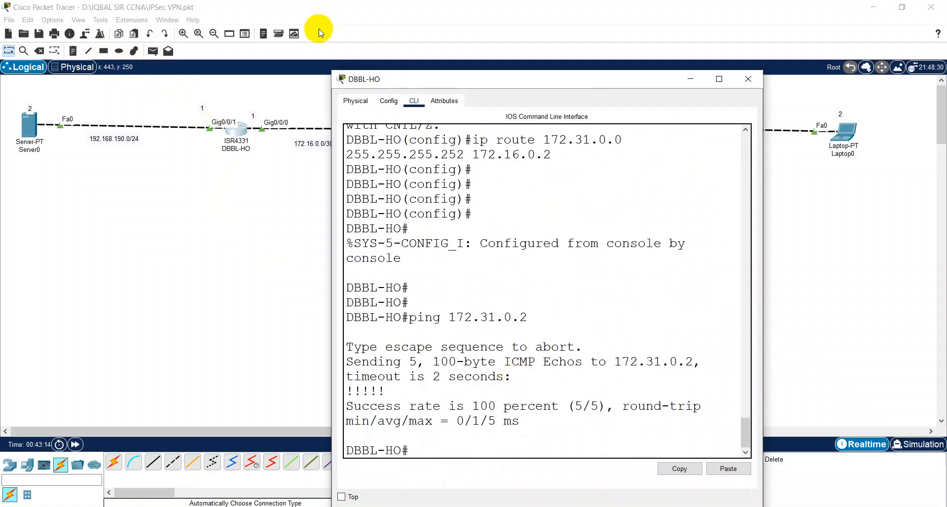
Step: Reopen DBBL-HO's console and resize it wide beneath the topology so ping lines fit
left_click_drag(452, 79, 294, 106)
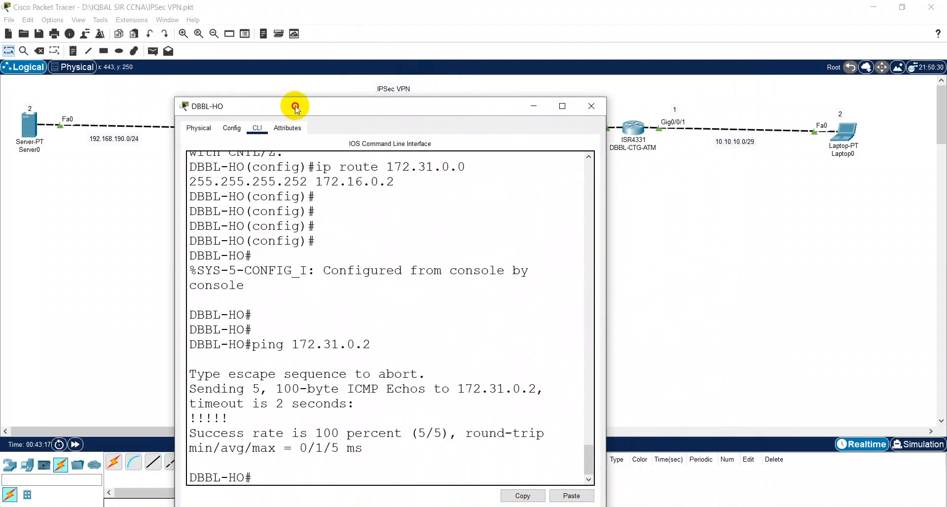
left_click(594, 106)
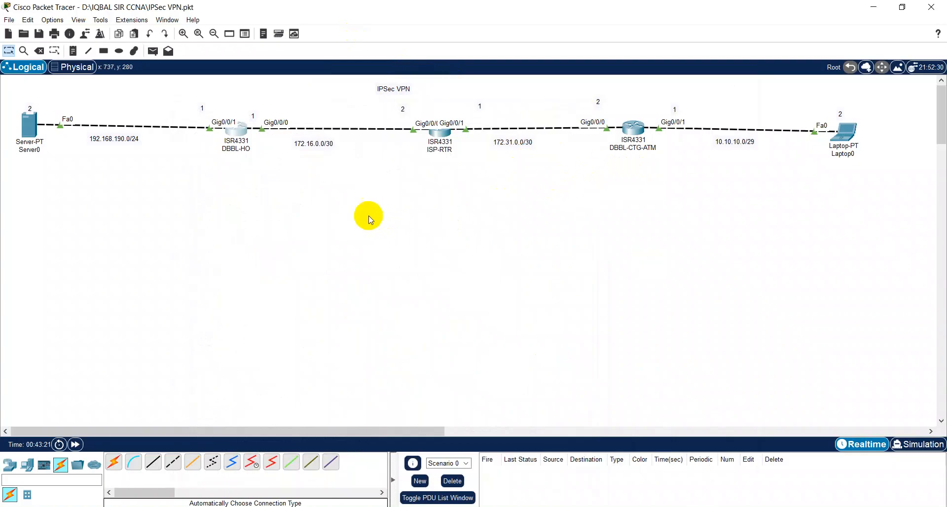
left_click(240, 135)
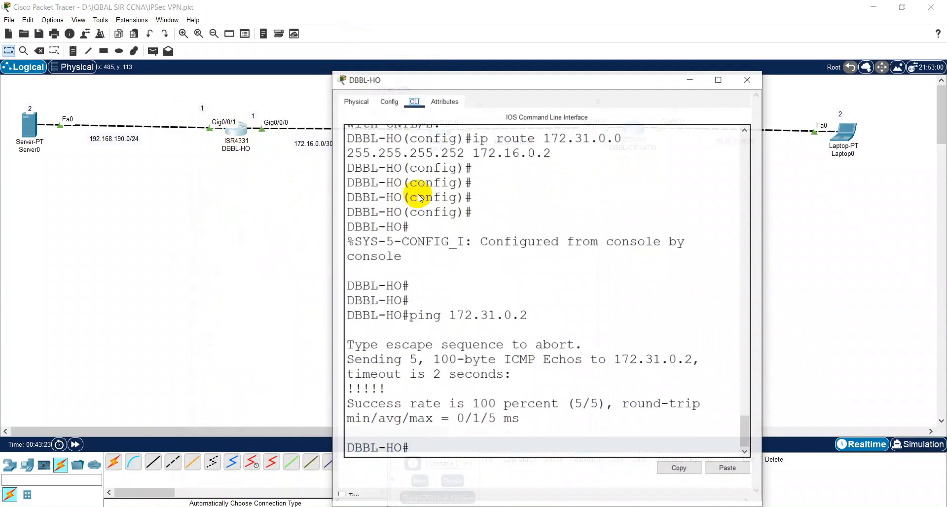
left_click_drag(448, 72, 438, 184)
left_click_drag(503, 194, 442, 168)
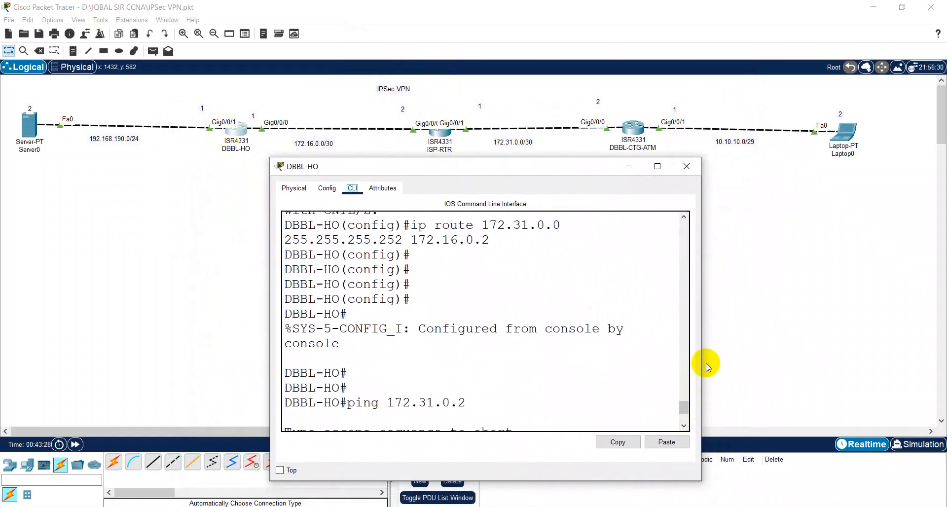
left_click_drag(702, 364, 887, 355)
left_click_drag(270, 318, 151, 315)
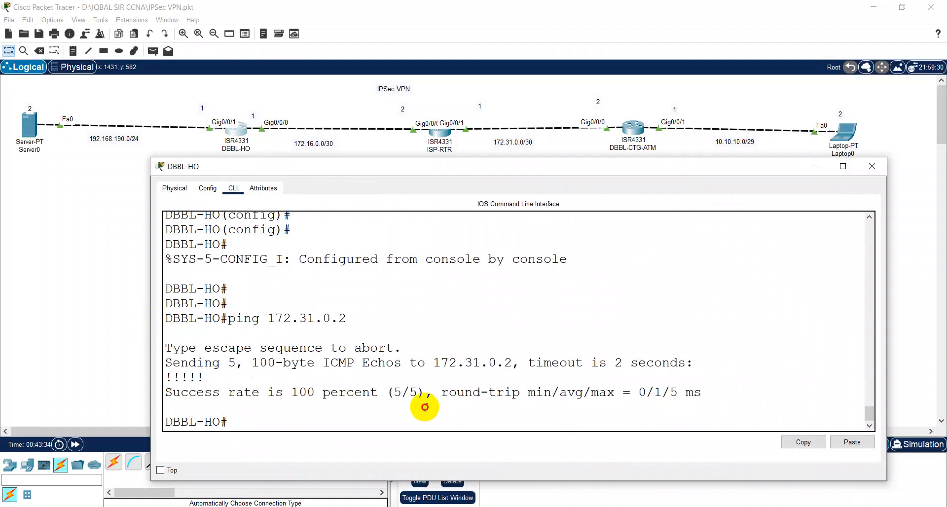
left_click_drag(473, 169, 466, 170)
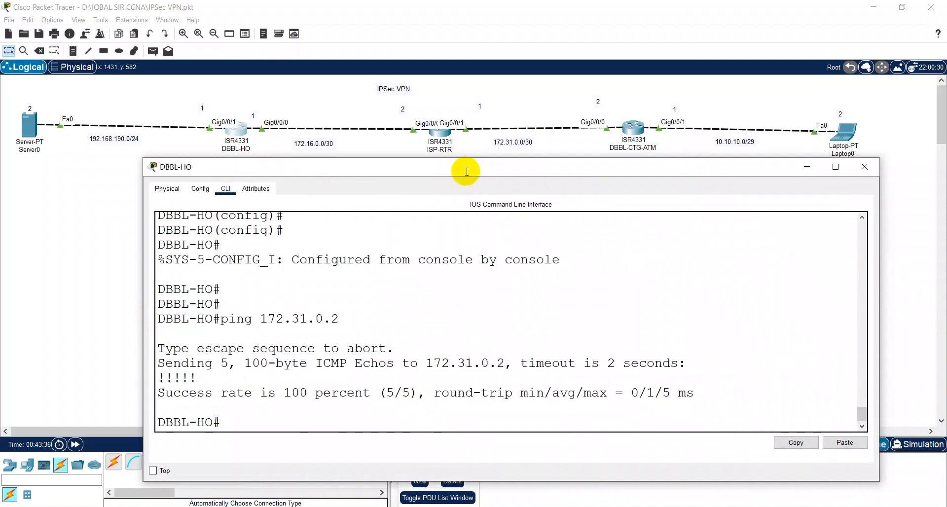
key("Return")
key("Return")
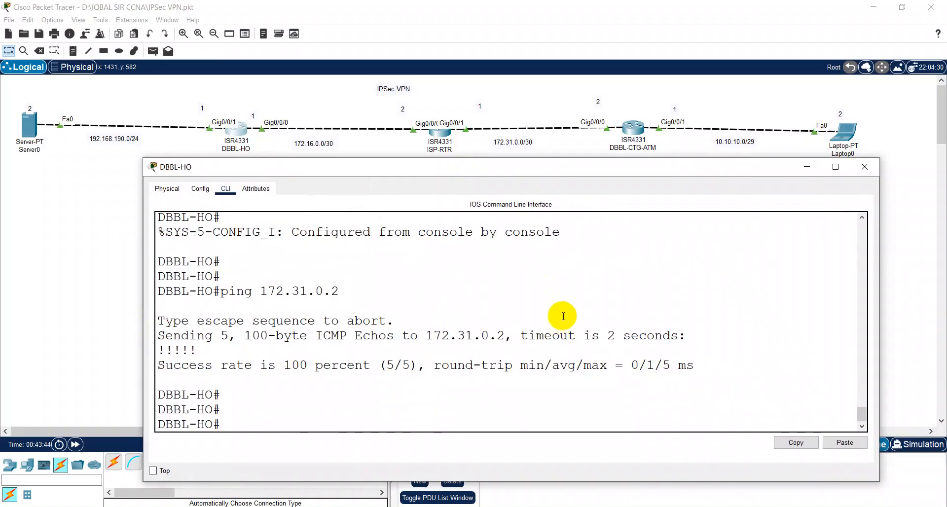
Step: On DBBL-HO, enter global configuration and create 'crypto isakmp policy 1'
type("config")
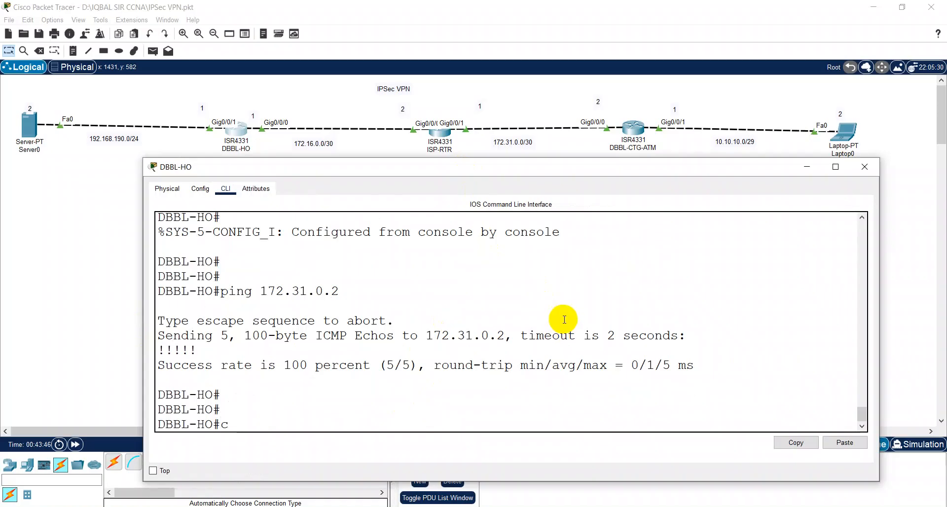
key("Return")
key("Return")
key("Return")
type("cry")
key("Tab")
type("is")
key("Tab")
type("po")
key("Tab")
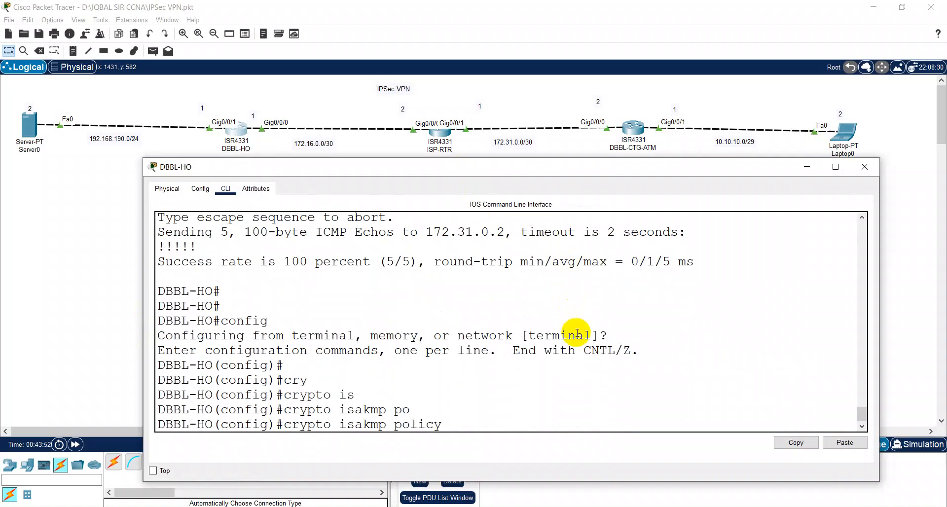
type("1")
key("Return")
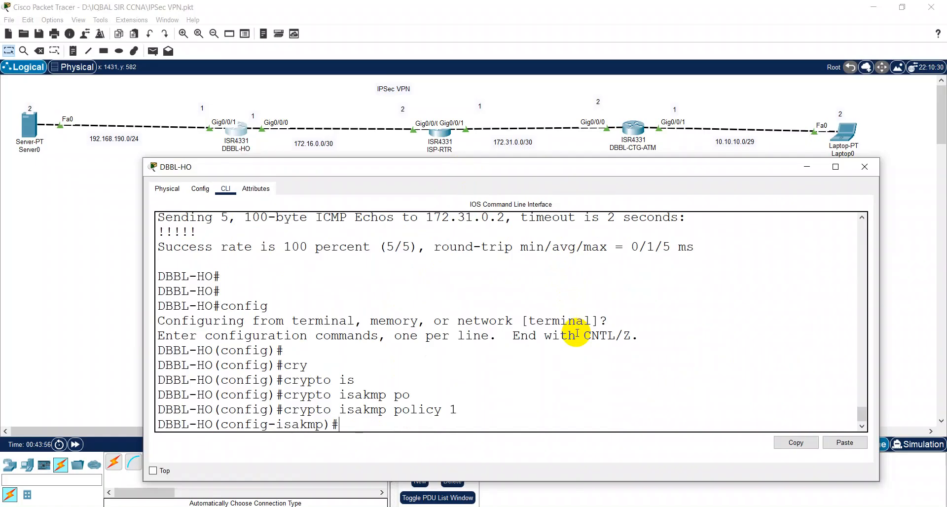
Step: Set the policy's authentication to pre-share and encryption to 3des
type("?")
type("au")
key("Tab")
type("?")
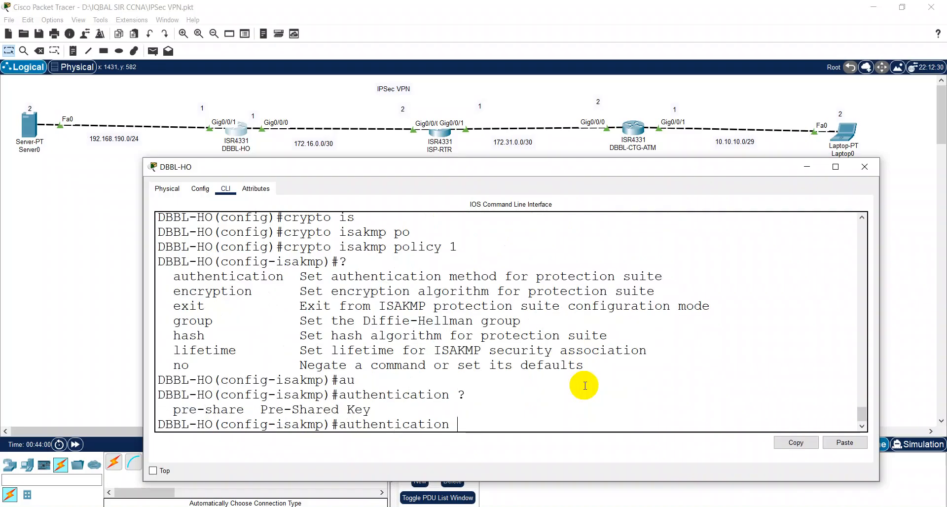
type("p")
key("Tab")
key("Return")
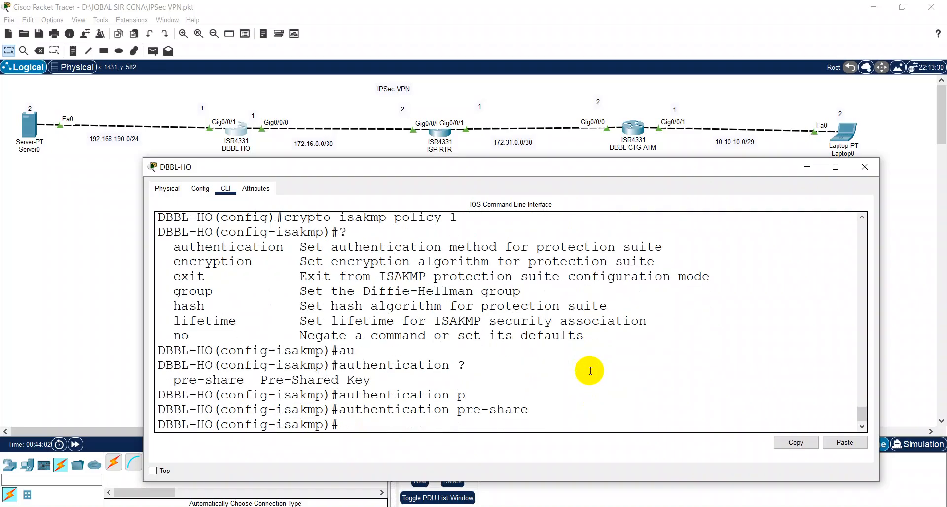
key("Up")
key("Up")
key("BackSpace")
key("BackSpace")
key("BackSpace")
key("BackSpace")
key("BackSpace")
key("BackSpace")
key("BackSpace")
key("BackSpace")
key("BackSpace")
key("BackSpace")
key("BackSpace")
key("BackSpace")
key("BackSpace")
key("BackSpace")
key("BackSpace")
key("BackSpace")
key("BackSpace")
key("BackSpace")
key("BackSpace")
key("BackSpace")
type("?")
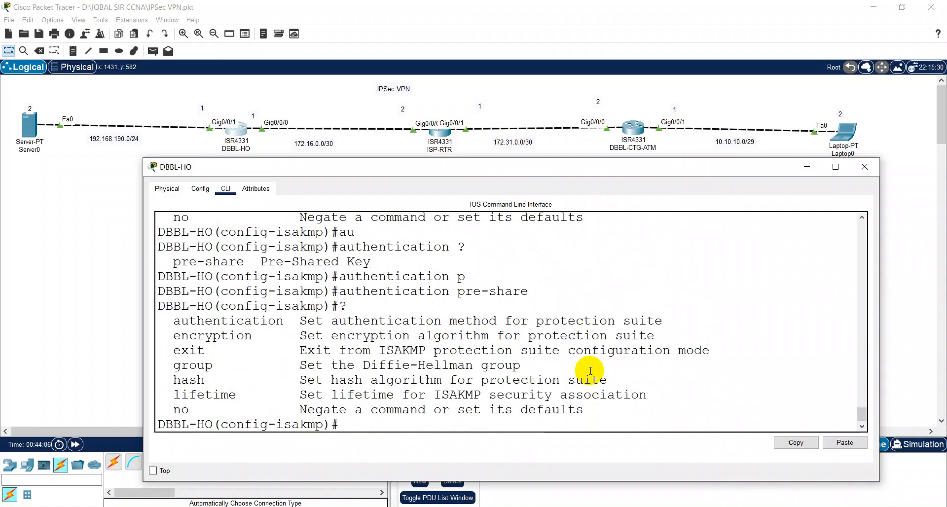
type("en")
key("Tab")
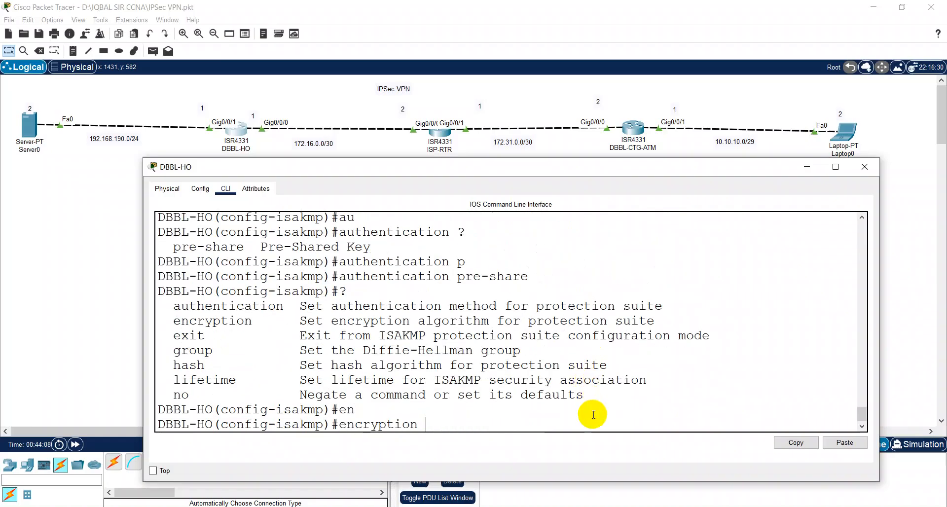
type("?")
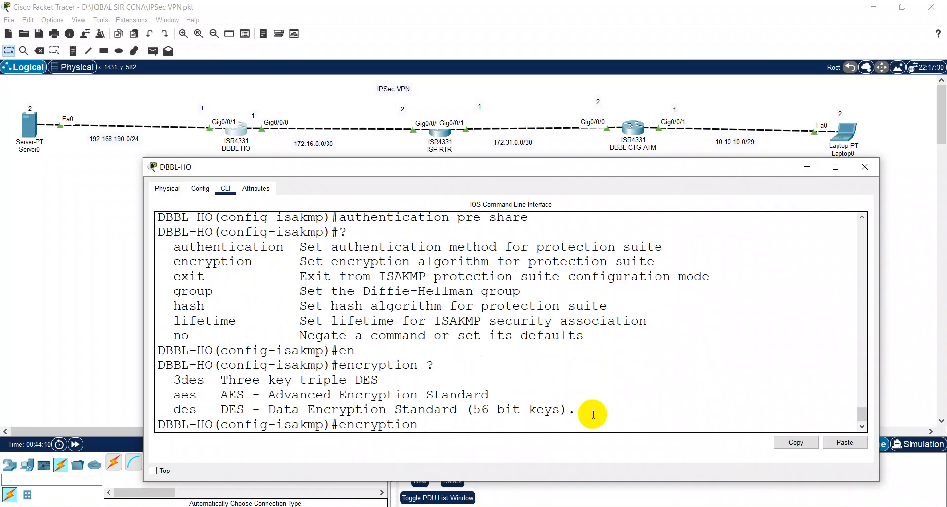
type("3")
key("Tab")
key("Return")
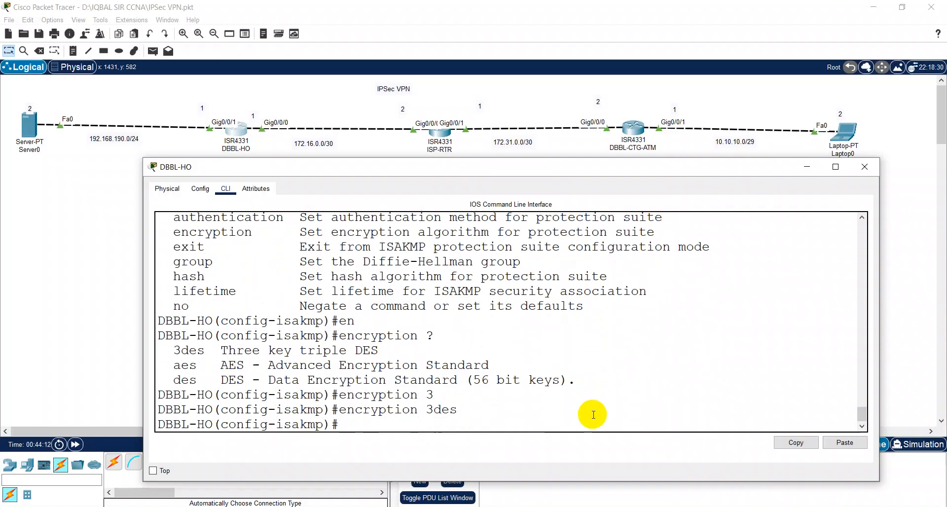
Step: Set Diffie-Hellman group 5 for ISAKMP policy 1
key("Up")
key("BackSpace")
key("BackSpace")
key("BackSpace")
key("BackSpace")
key("BackSpace")
key("BackSpace")
key("BackSpace")
key("BackSpace")
key("BackSpace")
key("BackSpace")
key("BackSpace")
key("BackSpace")
key("BackSpace")
key("BackSpace")
key("BackSpace")
type("?gr")
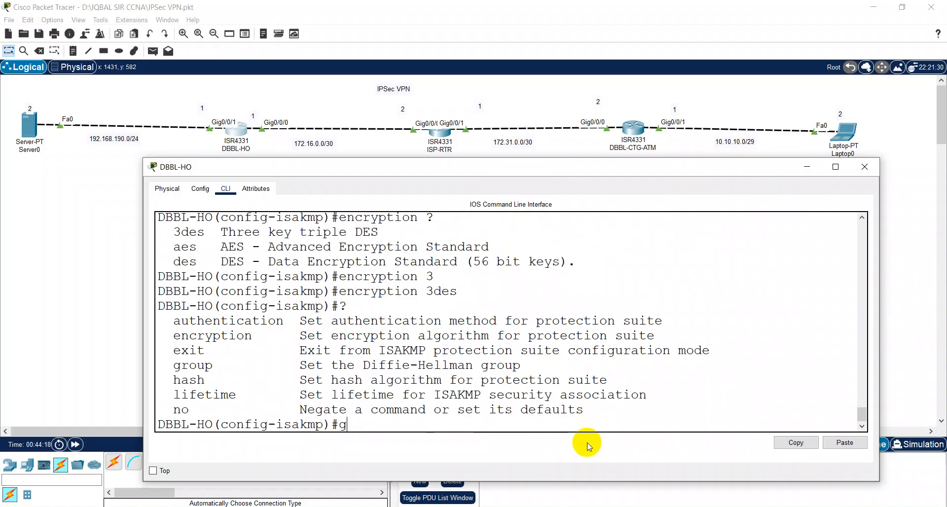
key("Tab")
type("?")
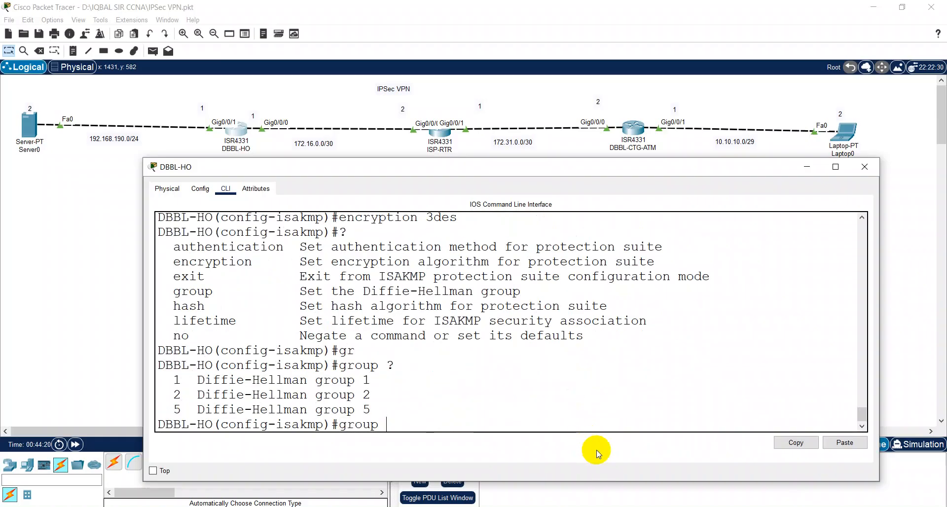
type("5")
key("Return")
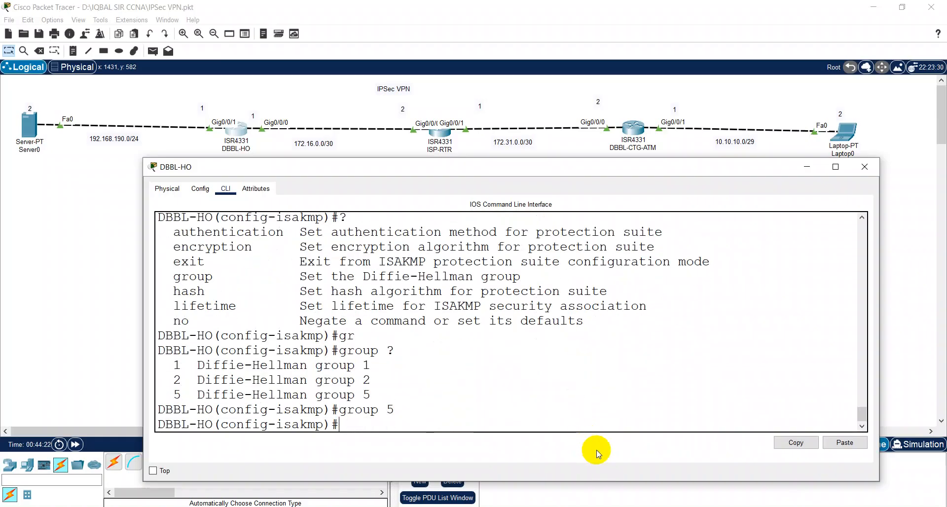
Step: Set the policy hash to sha and the lifetime to 86400 seconds
type("?")
type("ha")
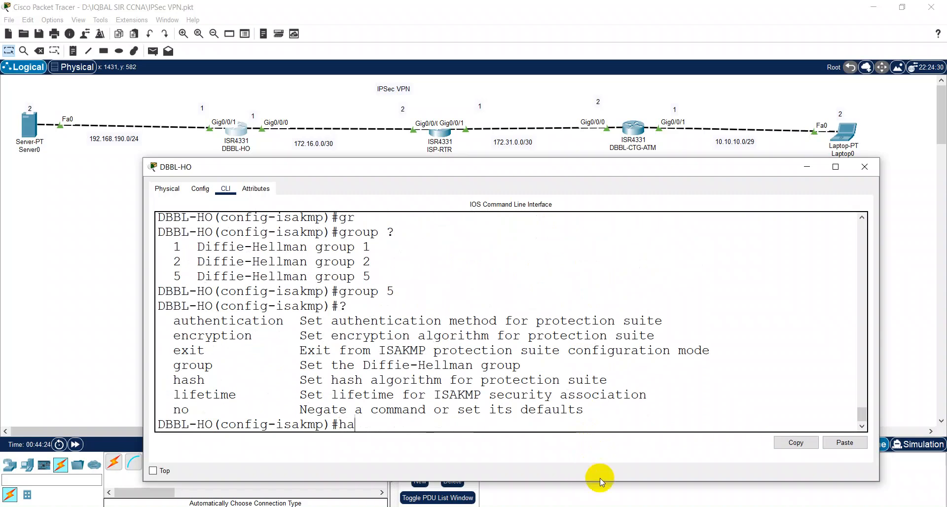
key("Tab")
type("?")
type("sh")
key("Tab")
key("Return")
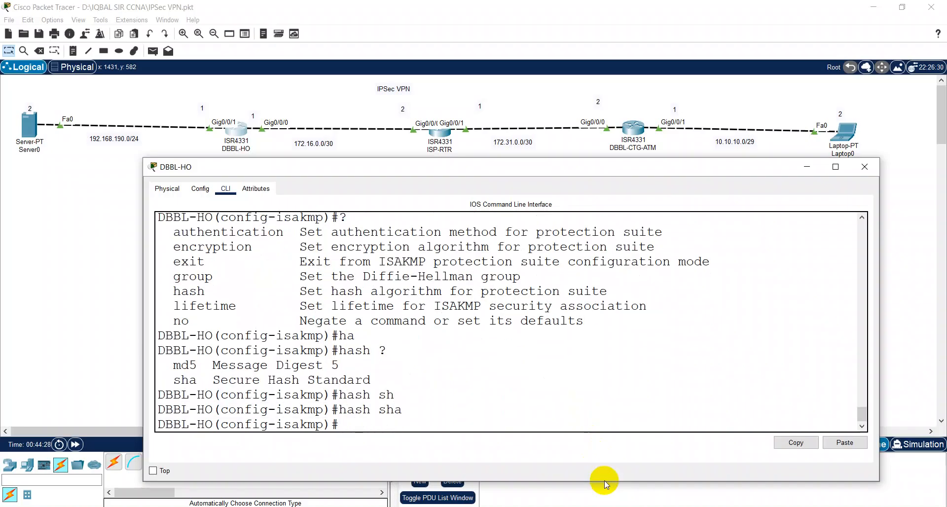
type("?")
type("li")
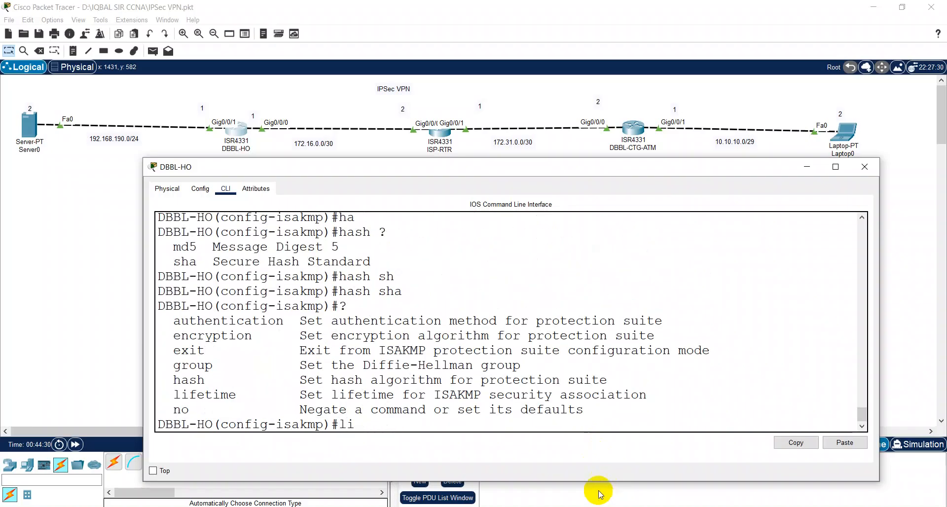
key("Tab")
type("?")
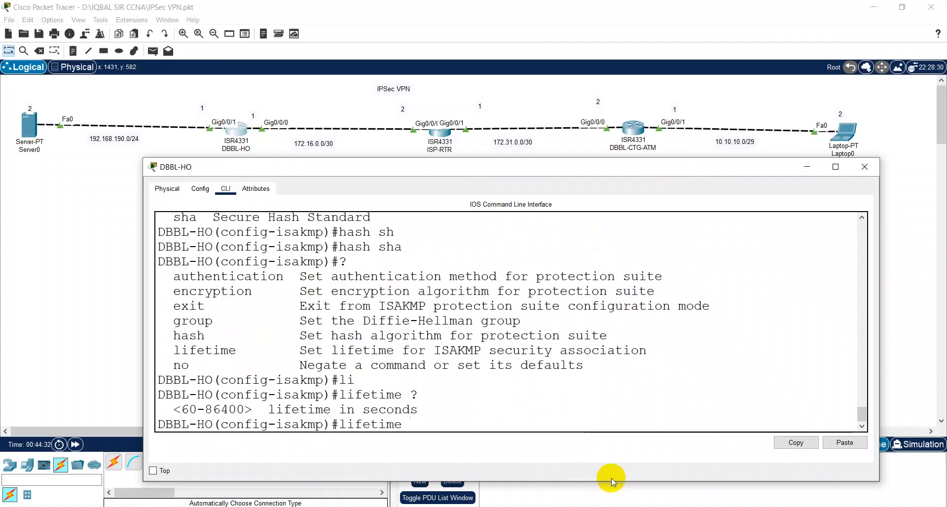
type("86400")
key("Return")
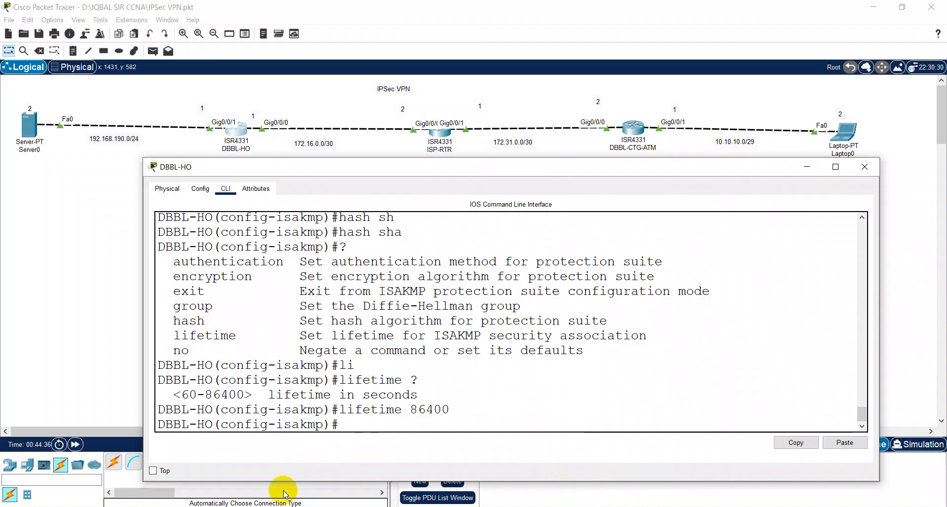
Step: Maximize the DBBL-HO CLI and copy the output from 'crypto isakmp policy 1' to the last prompt
left_click(839, 171)
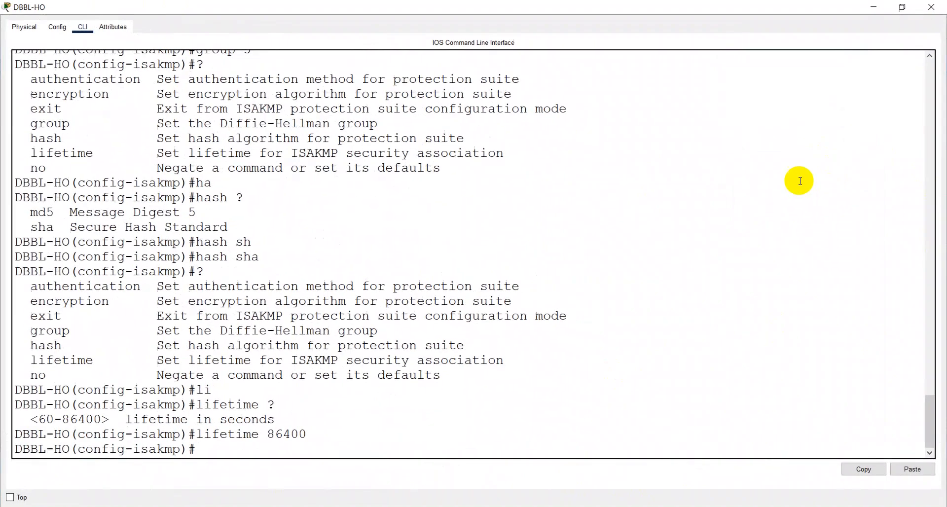
scroll(216, 114, "up", 4)
scroll(216, 114, "up", 10)
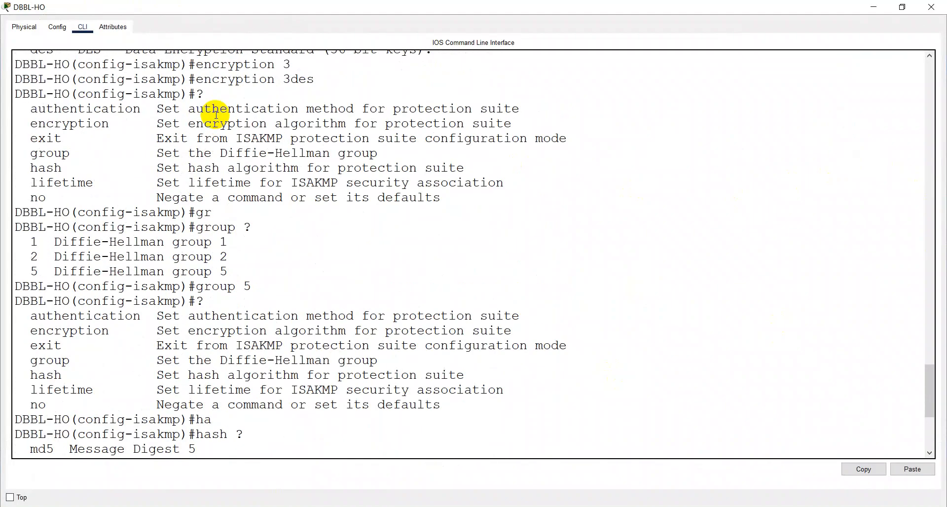
scroll(213, 109, "up", 3)
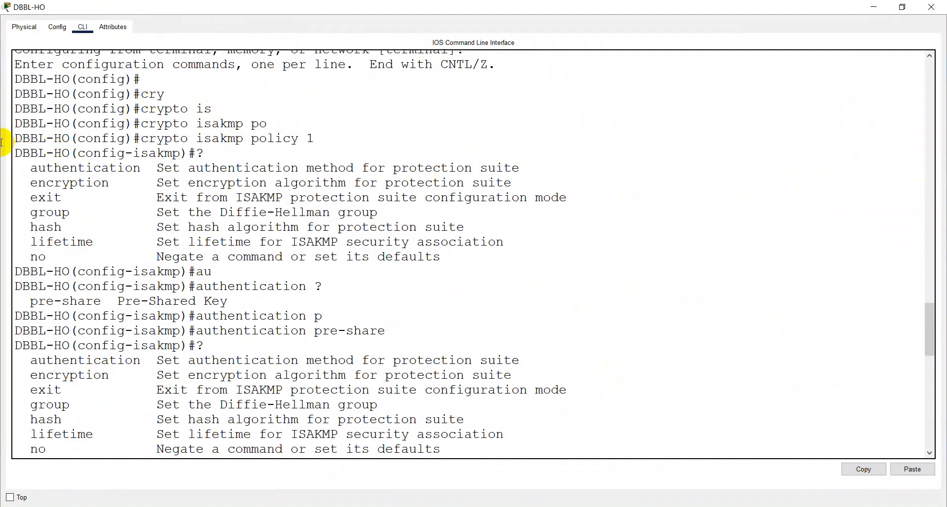
left_click_drag(16, 135, 333, 434)
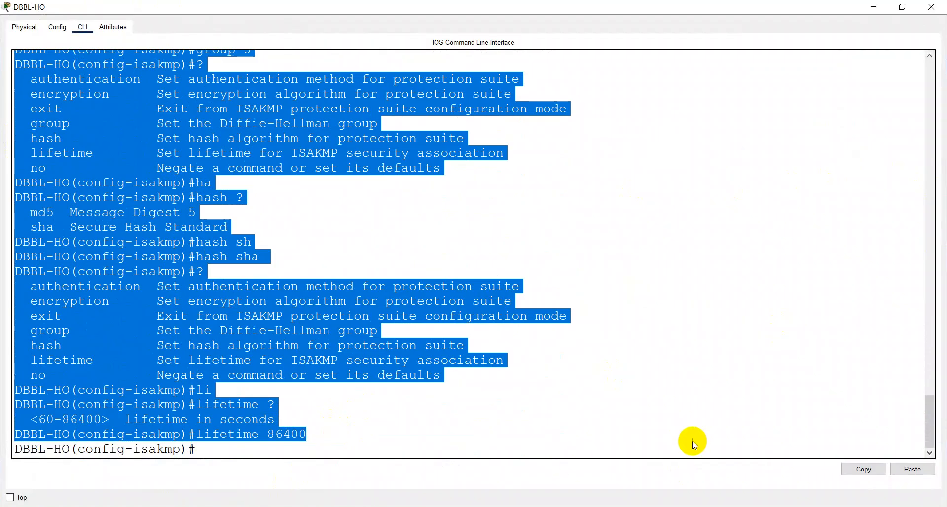
left_click(863, 469)
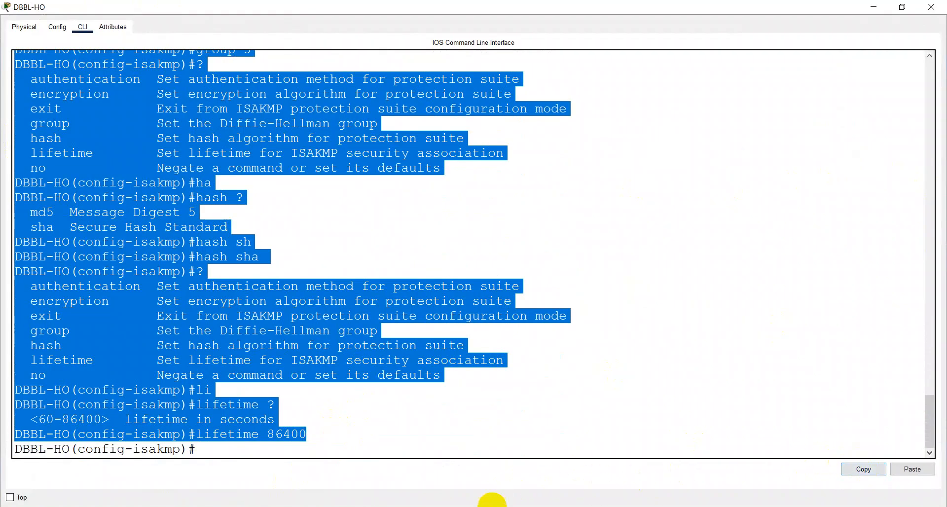
key("super+s")
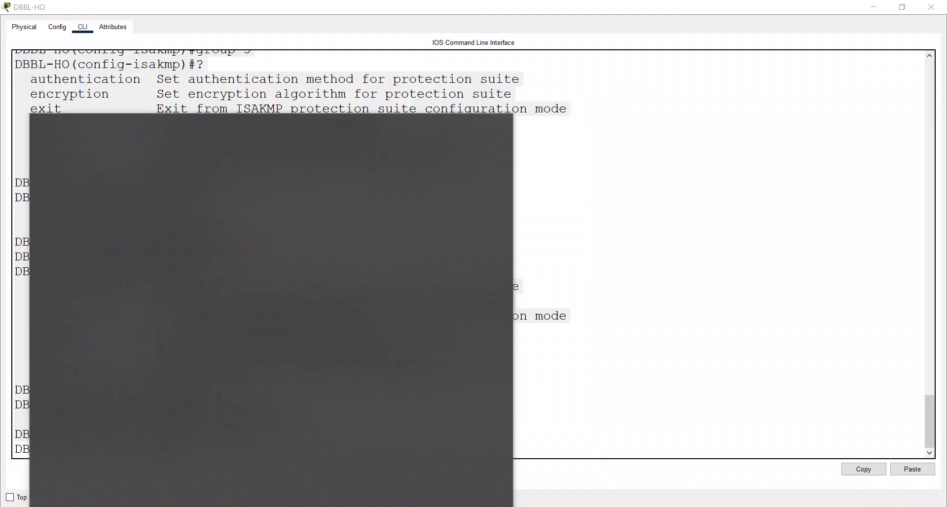
Step: Paste the copied DBBL-HO CLI output into a new maximized Notepad window
type("note")
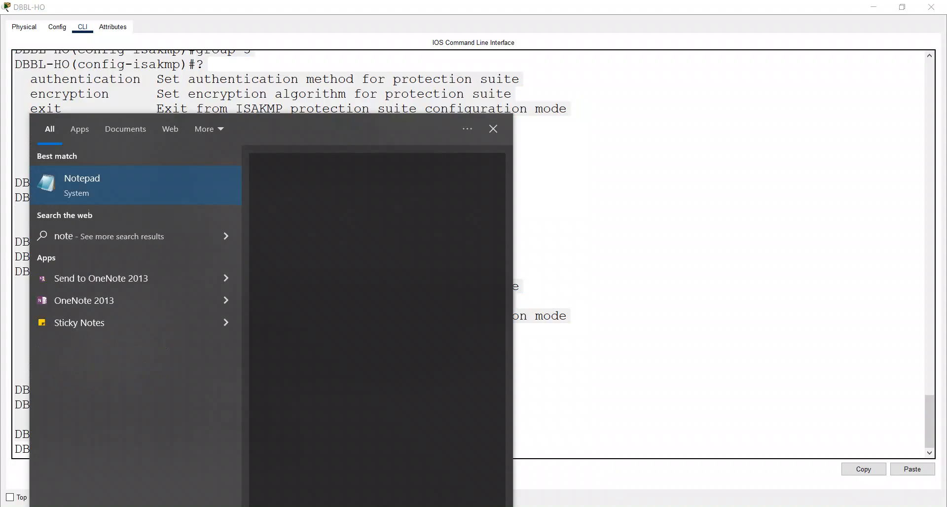
key("Return")
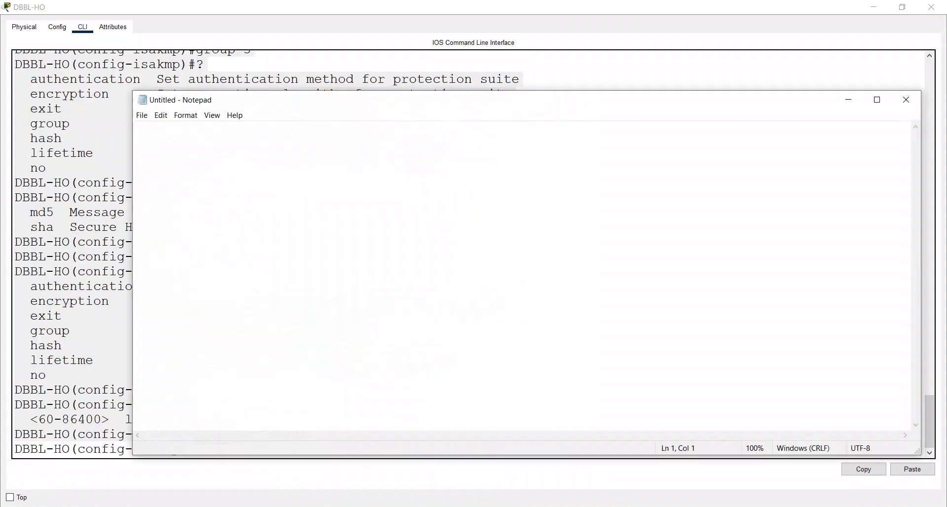
key("ctrl+v")
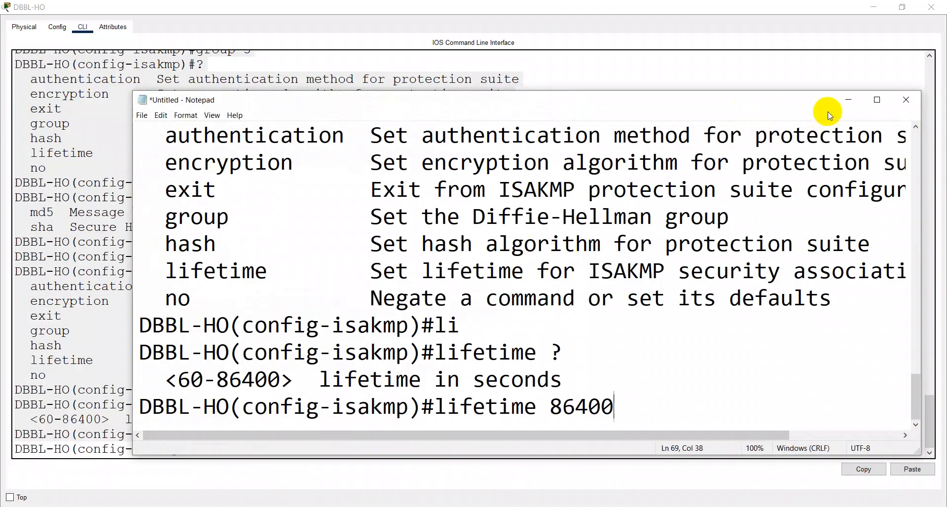
left_click(873, 100)
scroll(563, 116, "up", 15)
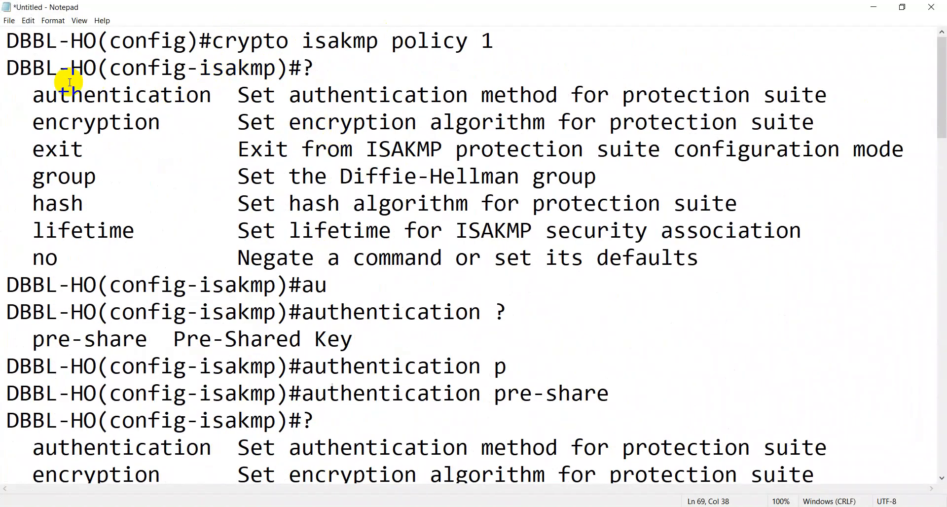
Step: Delete the authentication and encryption help listings and the incomplete 'encryption 3' line
left_click_drag(2, 71, 582, 357)
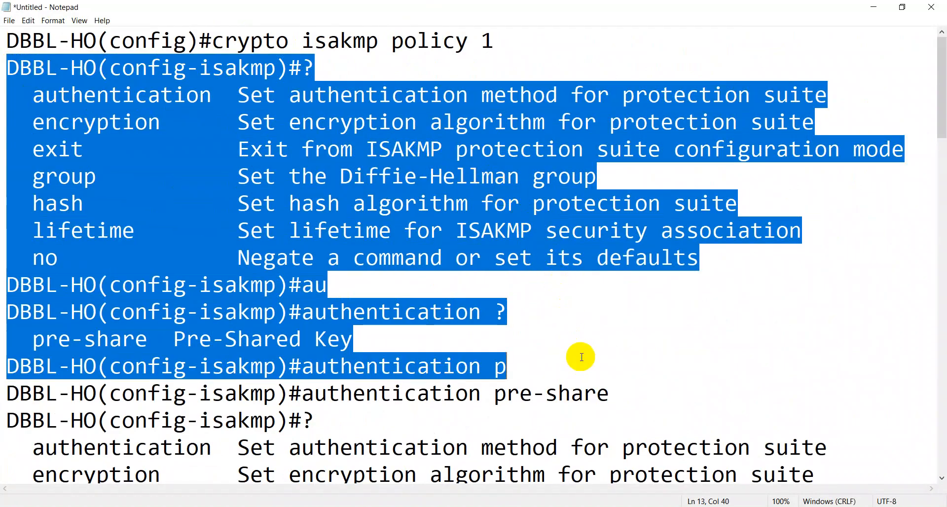
key("BackSpace")
key("Delete")
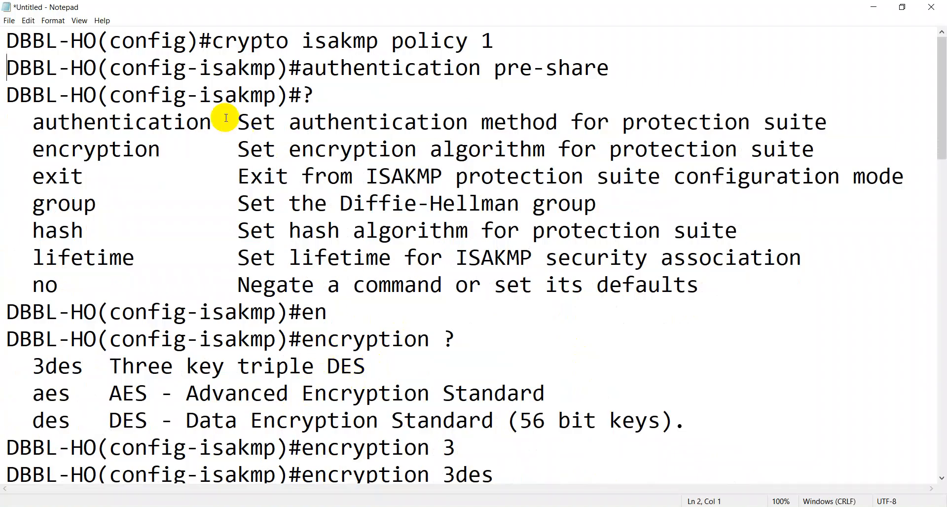
mouse_move(8, 95)
left_mouse_down()
mouse_move(227, 338)
mouse_move(345, 401)
mouse_move(591, 431)
mouse_move(686, 427)
left_mouse_up()
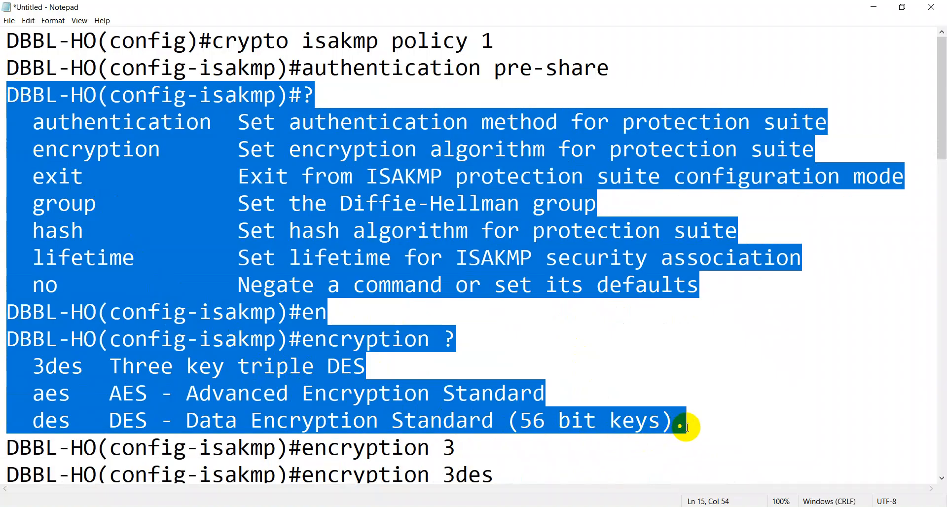
key("Delete")
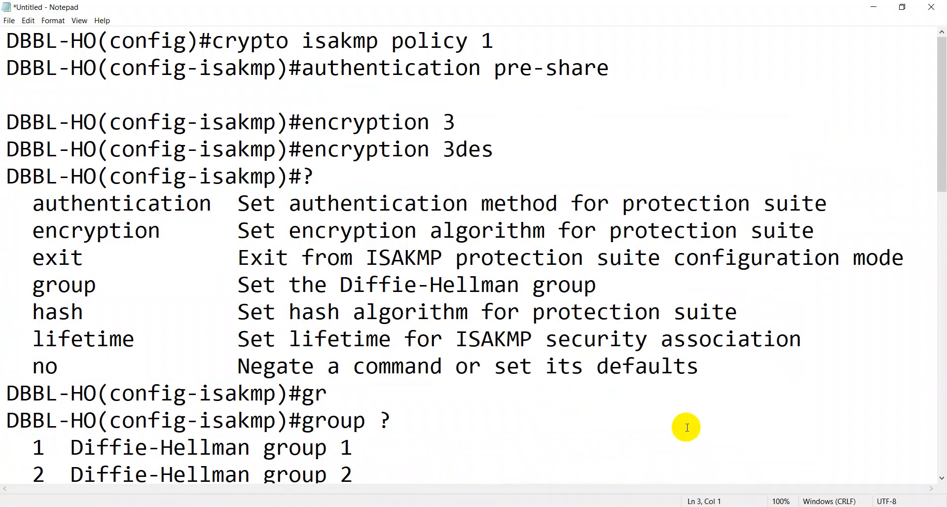
key("Delete")
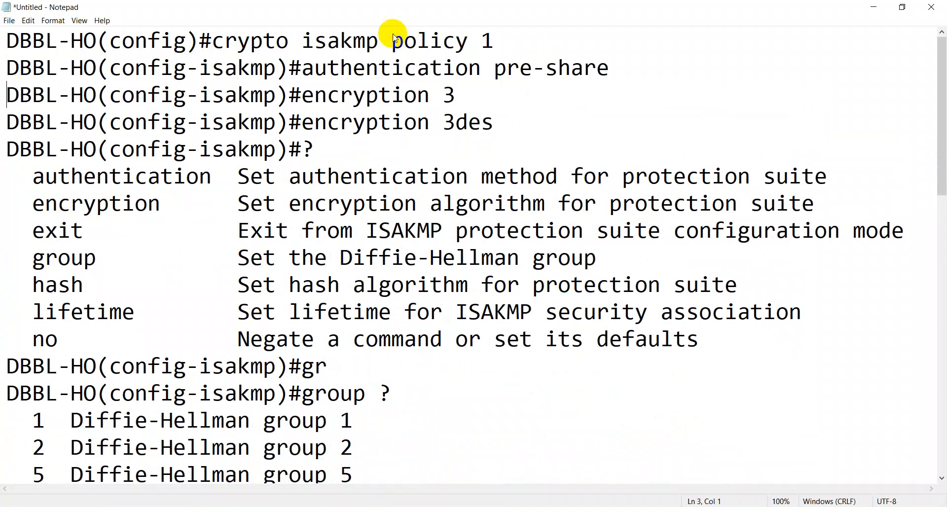
left_click_drag(476, 95, 2, 86)
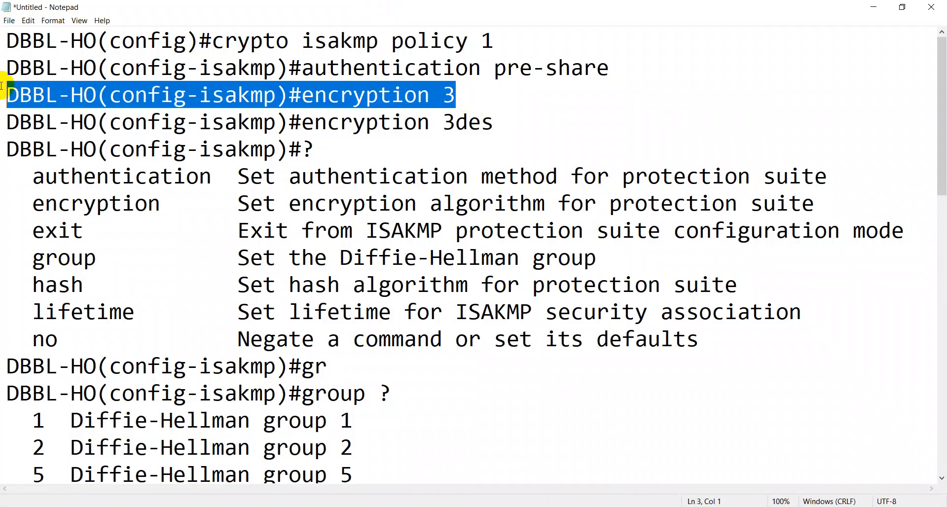
key("Delete")
key("Delete")
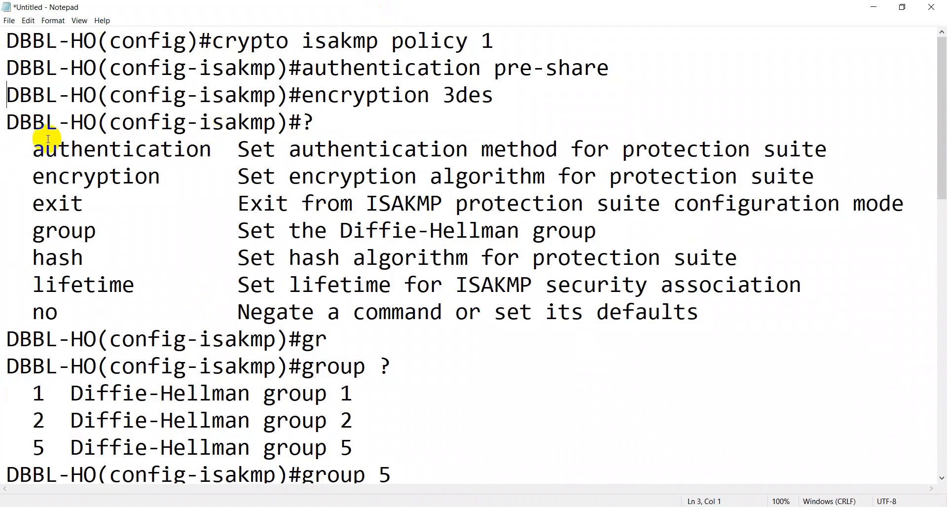
Step: Delete the remaining group, hash and lifetime help listings from the notes
left_click_drag(2, 122, 362, 443)
key("Delete")
key("Delete")
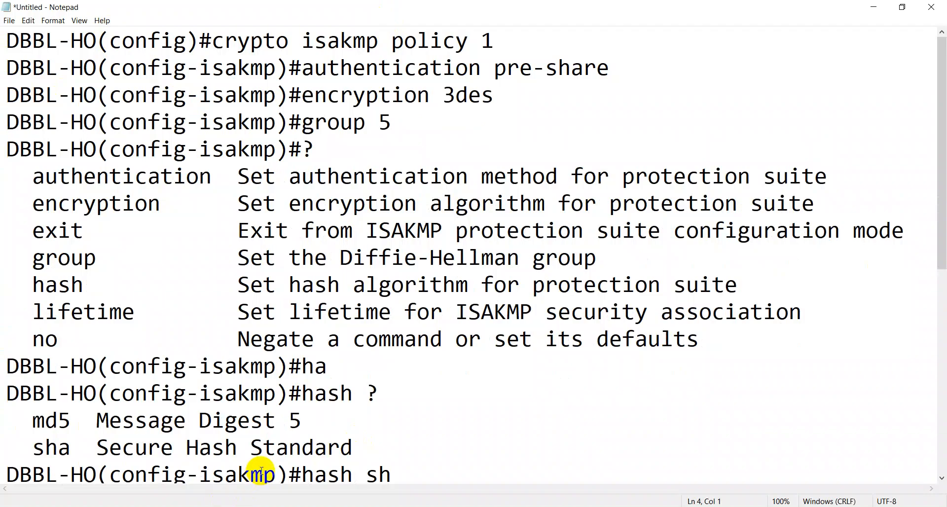
left_click_drag(302, 393, 327, 393)
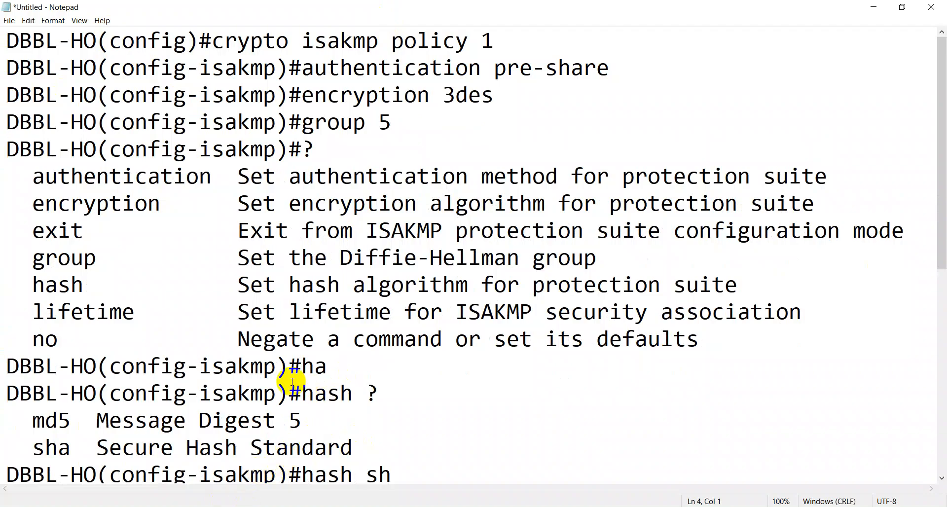
scroll(289, 382, "down", 1)
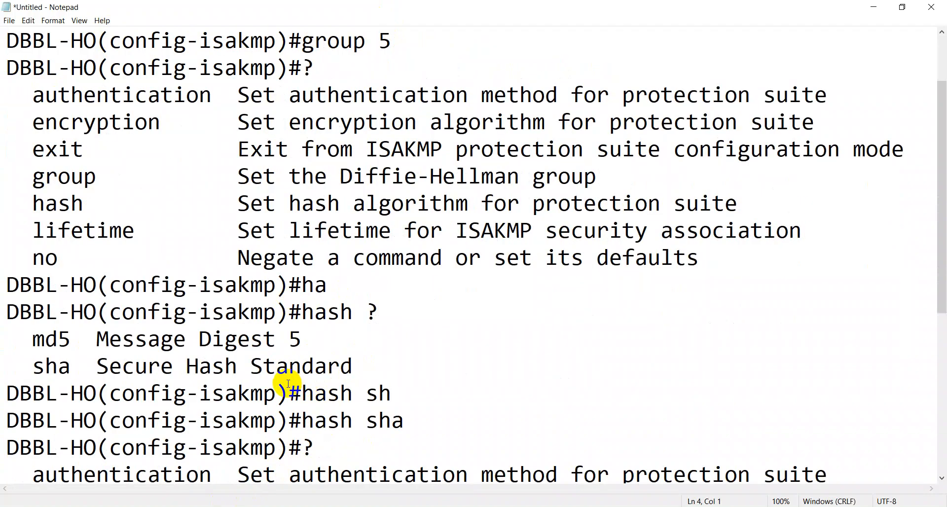
scroll(288, 383, "up", 1)
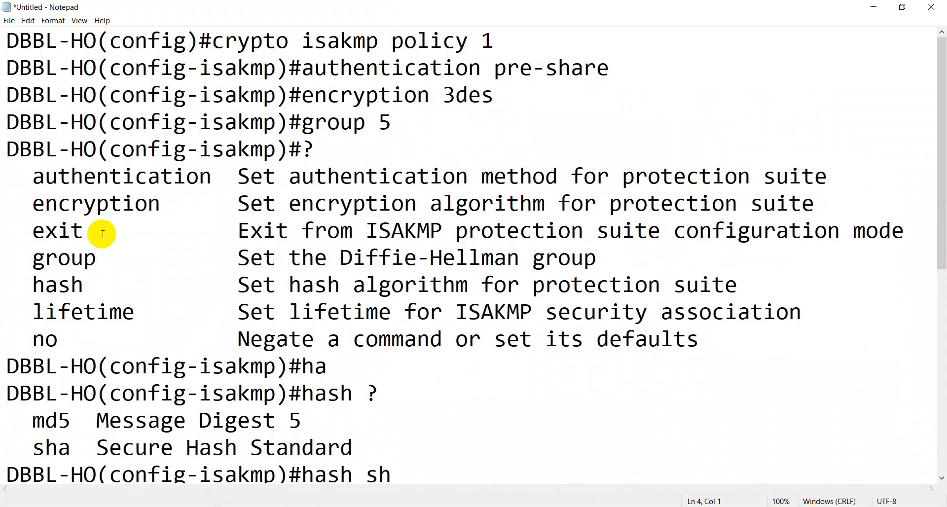
left_click(7, 148)
left_click_drag(7, 148, 500, 119)
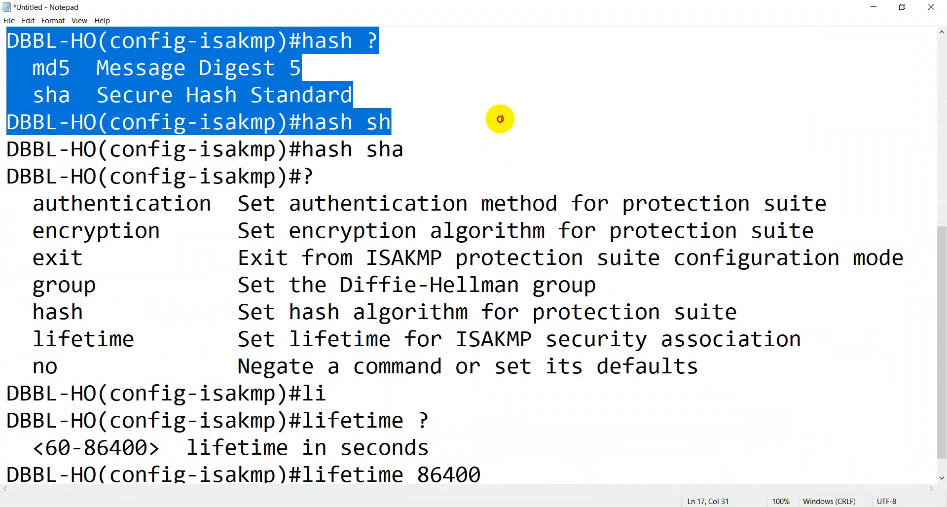
key("BackSpace")
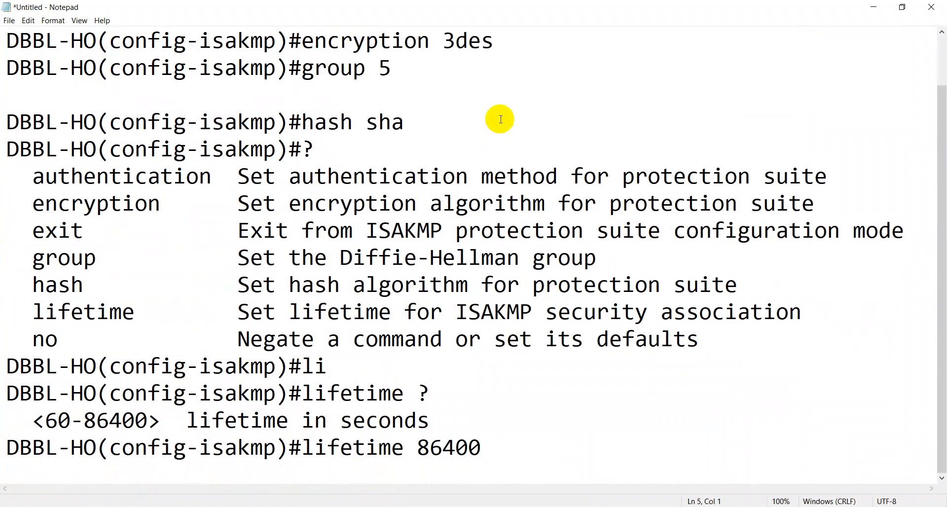
key("Delete")
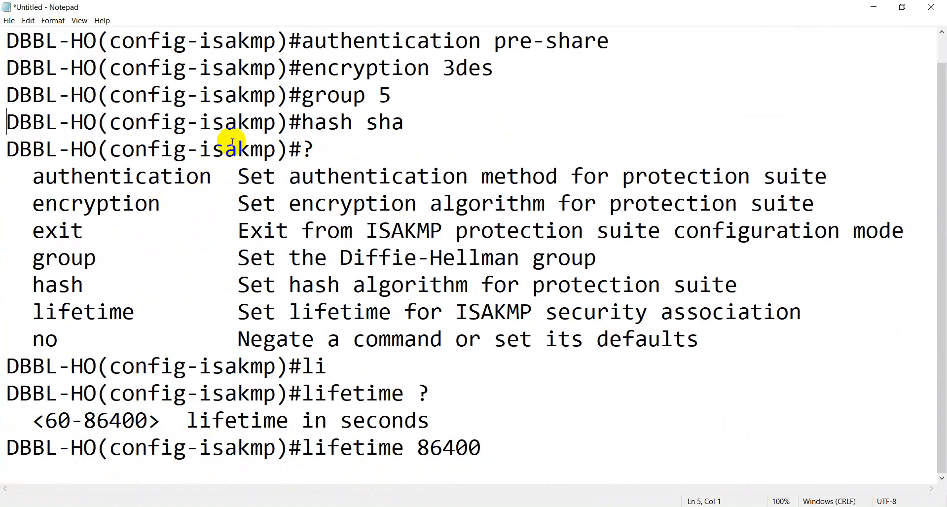
left_click_drag(8, 149, 442, 415)
key("Delete")
key("Delete")
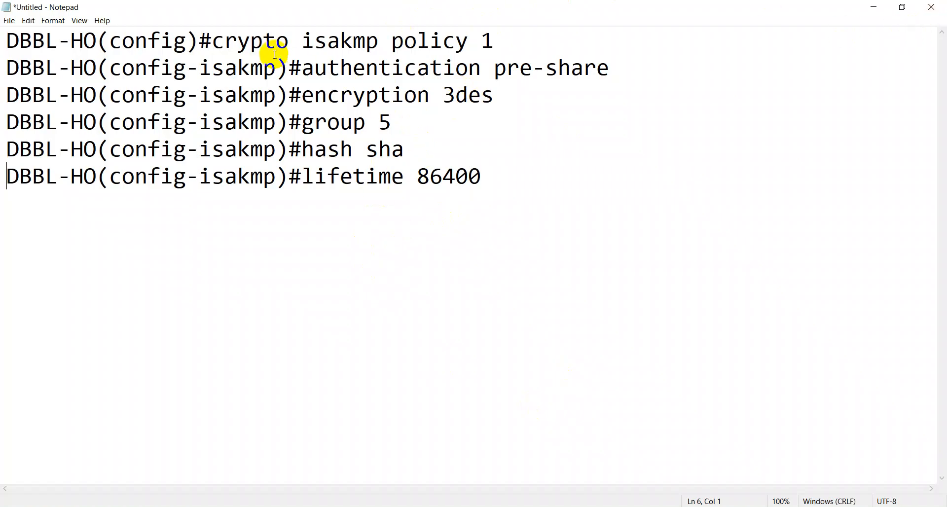
Step: Copy the 'crypto isakmp policy 1' line from Notepad and minimize Notepad
left_click_drag(212, 40, 510, 8)
right_click(466, 47)
left_click(504, 85)
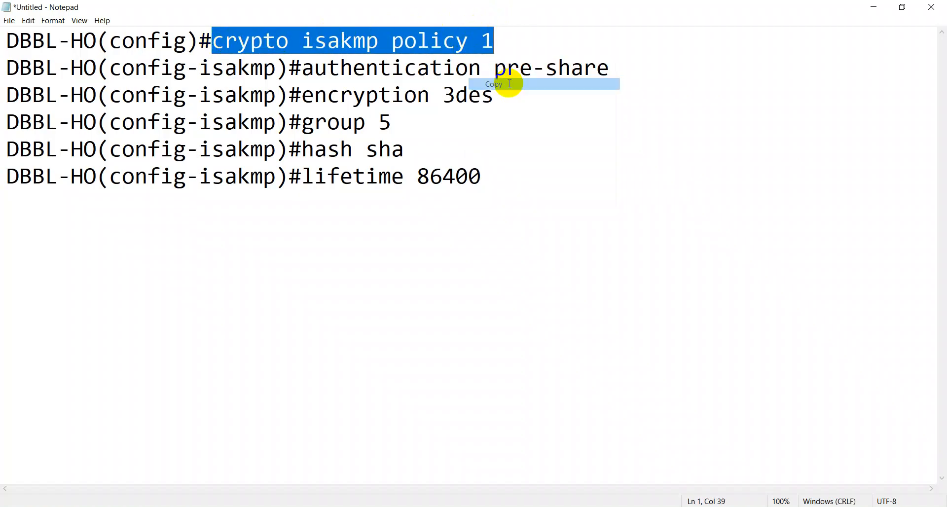
left_click(872, 6)
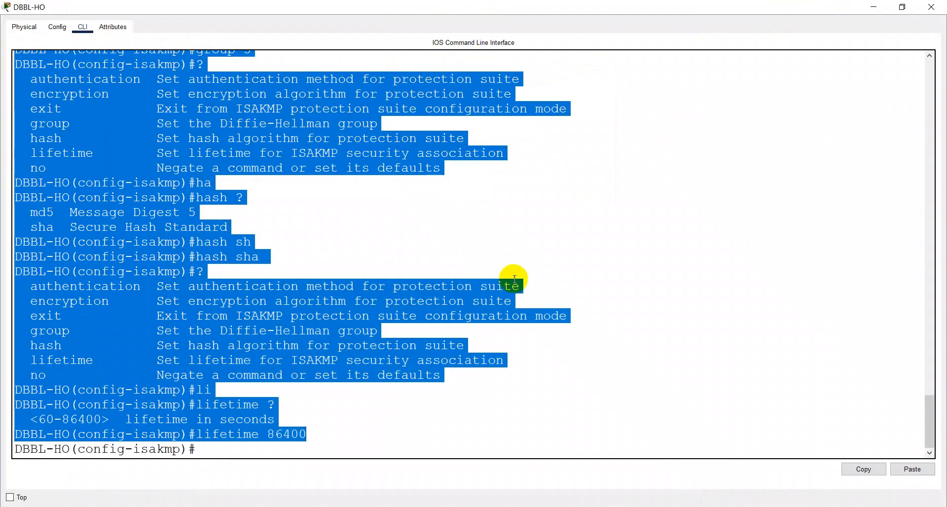
Step: In the enlarged DBBL-CTG-ATM CLI, paste and run 'crypto isakmp policy 1'
left_click(872, 6)
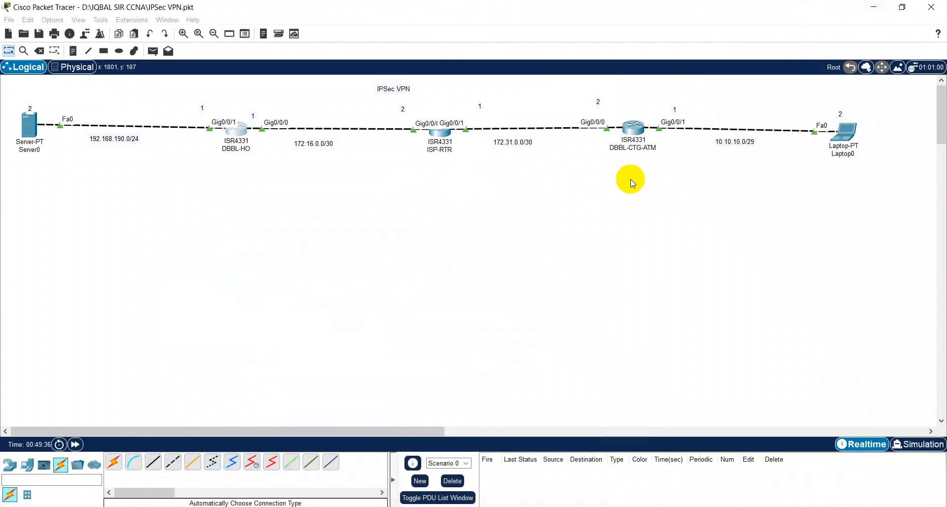
left_click(632, 136)
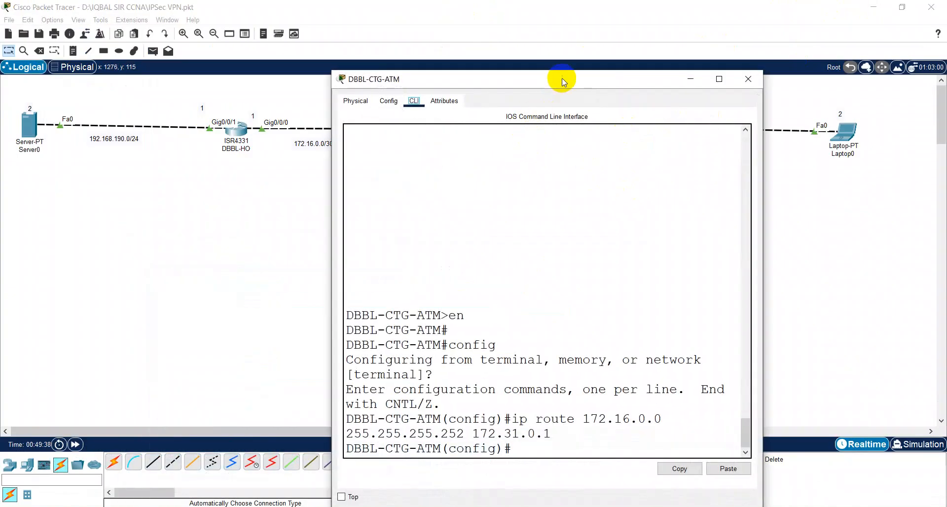
double_click(582, 79)
left_click(437, 201)
key("Return")
key("Return")
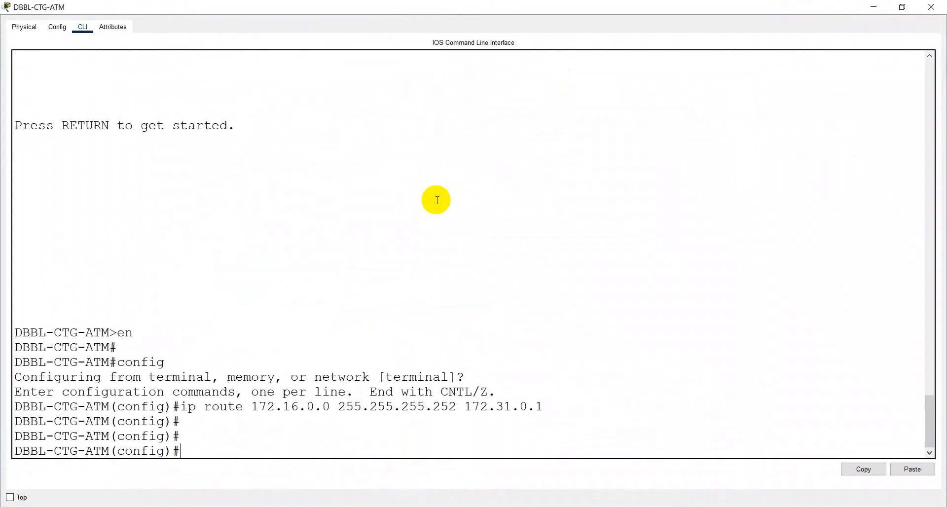
right_click(420, 176)
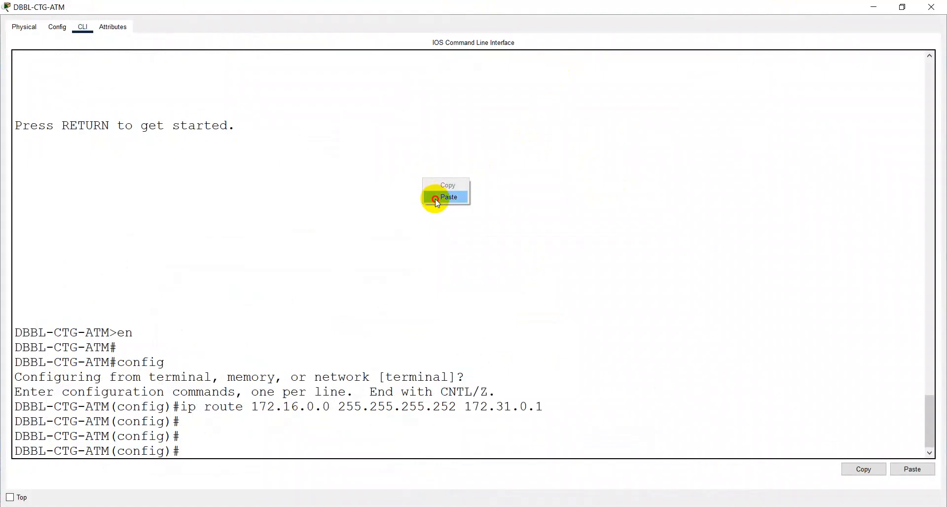
left_click(437, 196)
key("Return")
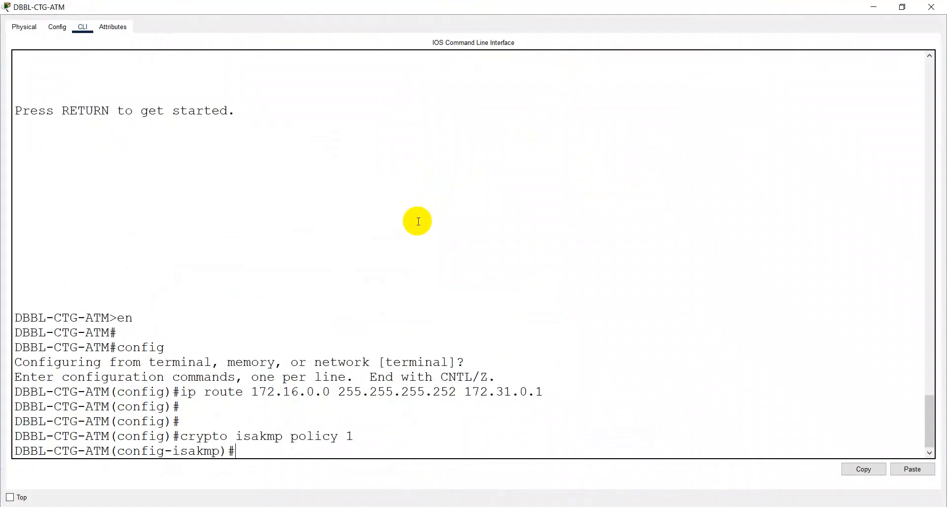
Step: Copy 'authentication pre-share' from the notes and run it on DBBL-CTG-ATM
key("alt+Tab")
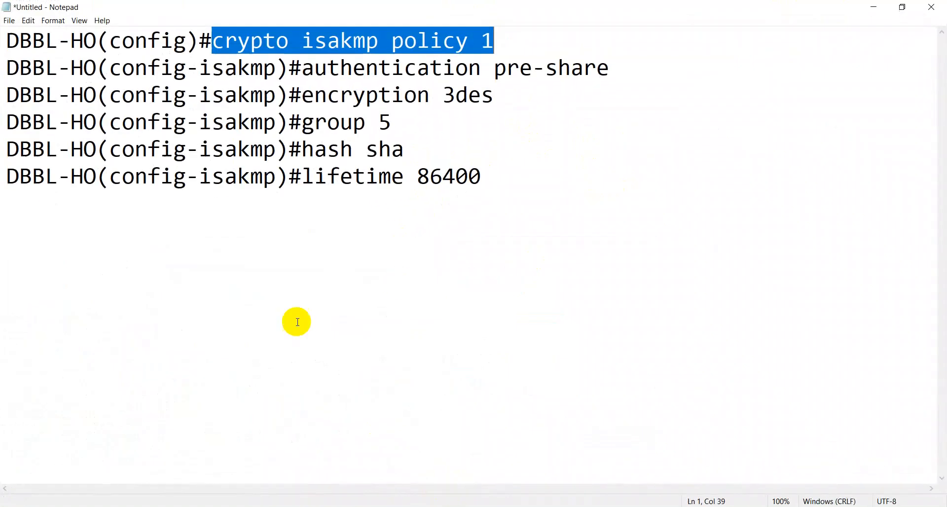
left_click_drag(302, 69, 617, 73)
right_click(594, 72)
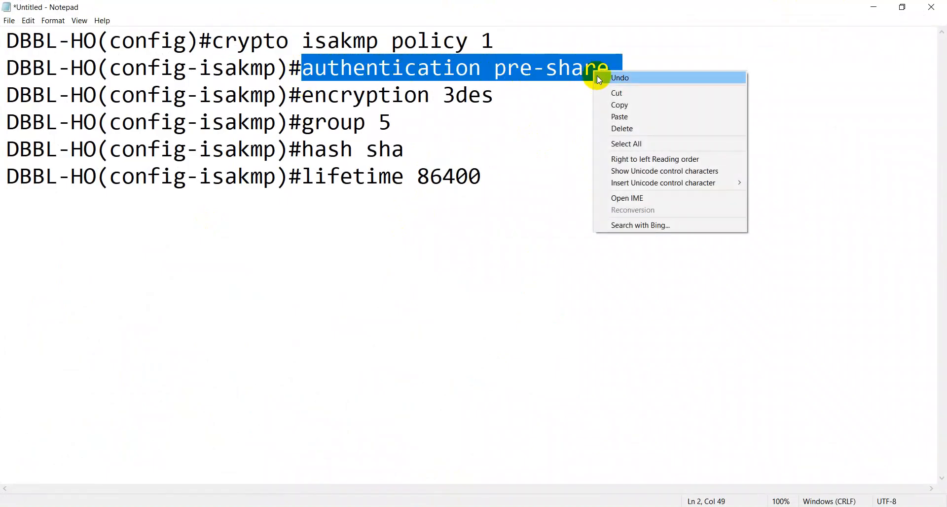
left_click(623, 103)
left_click(873, 6)
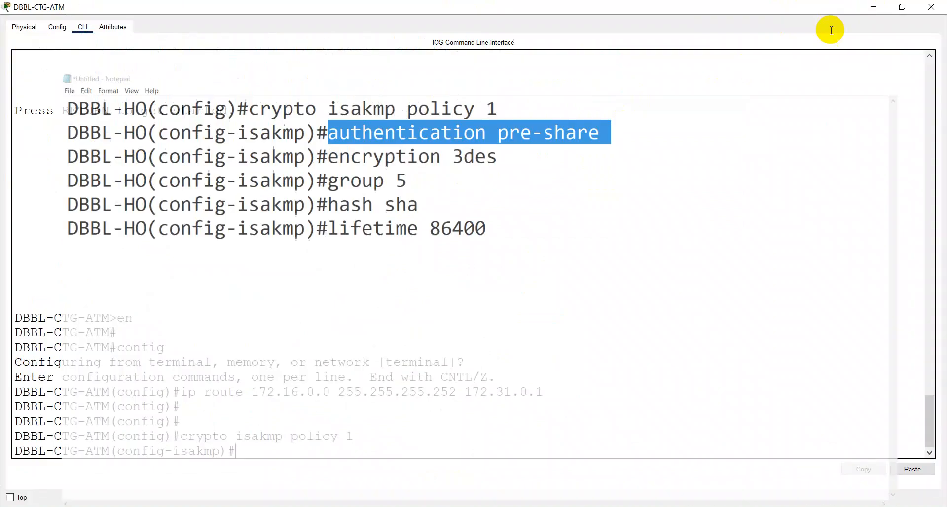
right_click(560, 232)
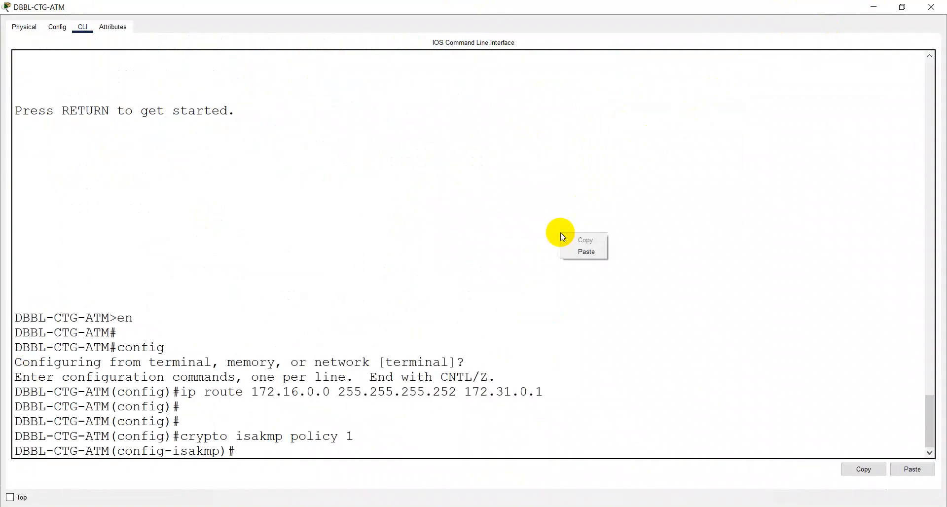
left_click(587, 252)
key("Return")
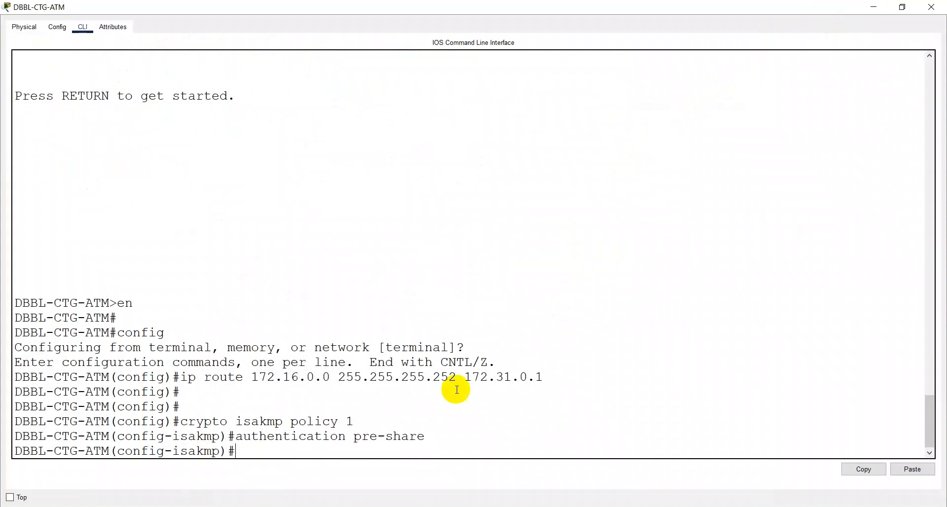
Step: Copy 'encryption 3des' from the notes and run it on DBBL-CTG-ATM
left_click(443, 506)
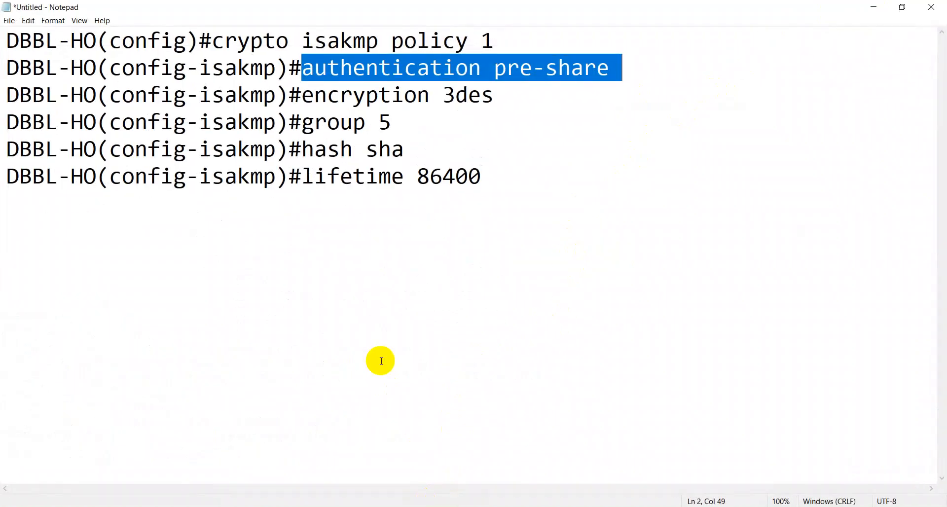
left_click_drag(301, 95, 490, 100)
right_click(485, 103)
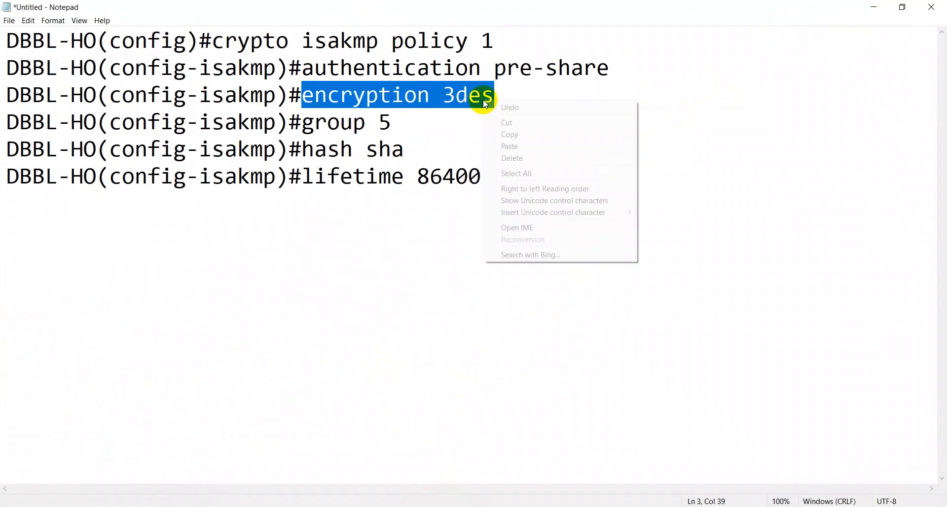
left_click(517, 135)
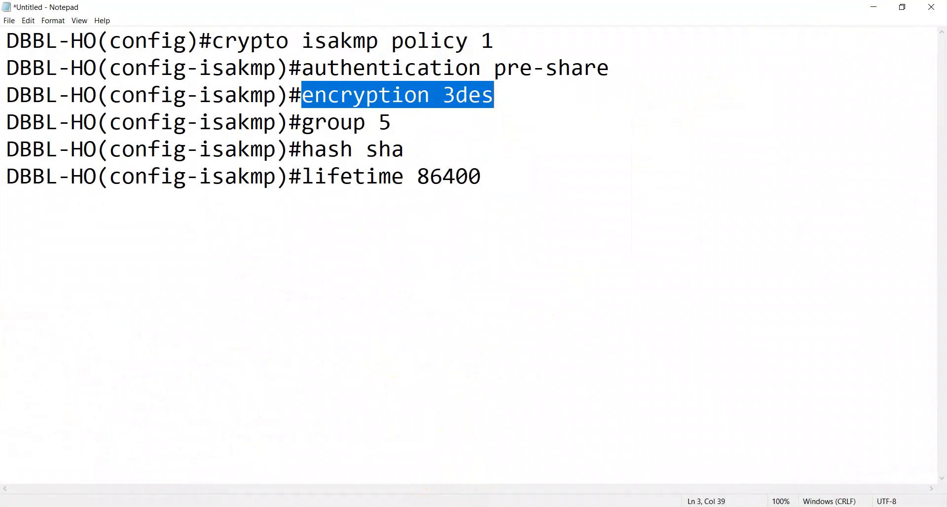
left_click(443, 461)
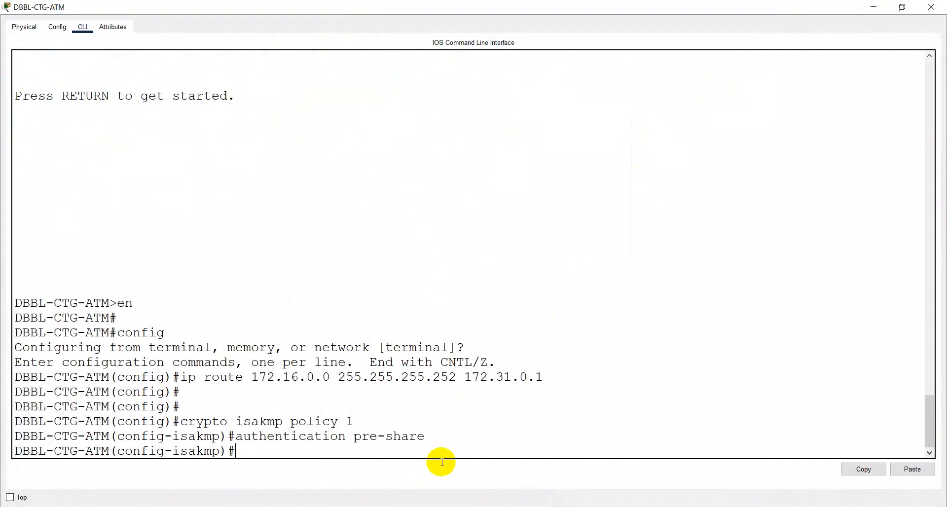
right_click(438, 310)
left_click(465, 329)
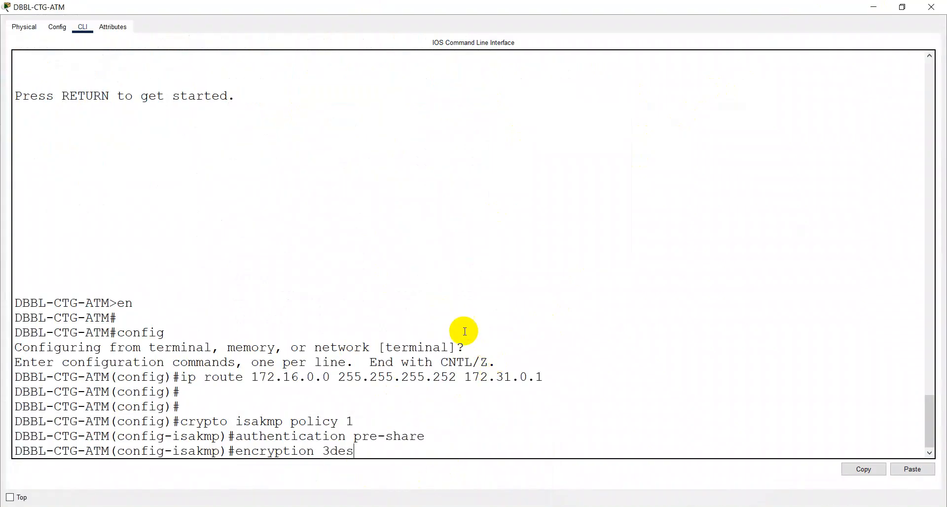
key("Return")
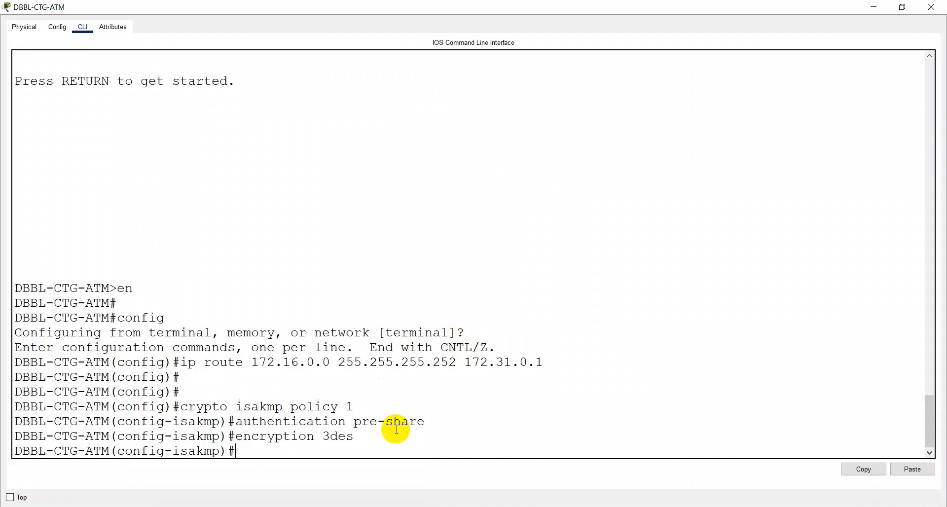
left_click(384, 506)
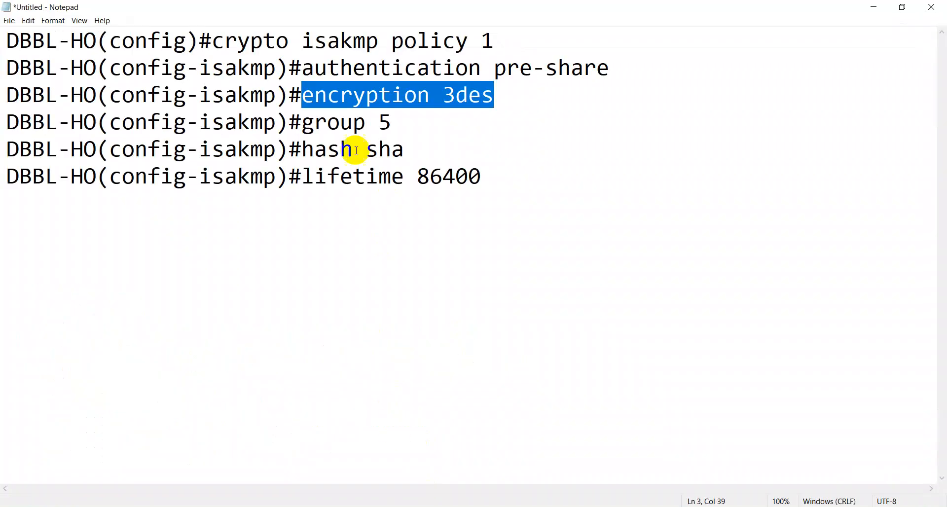
Step: Copy 'group 5' from the notes and run it on DBBL-CTG-ATM
left_click_drag(303, 124, 391, 123)
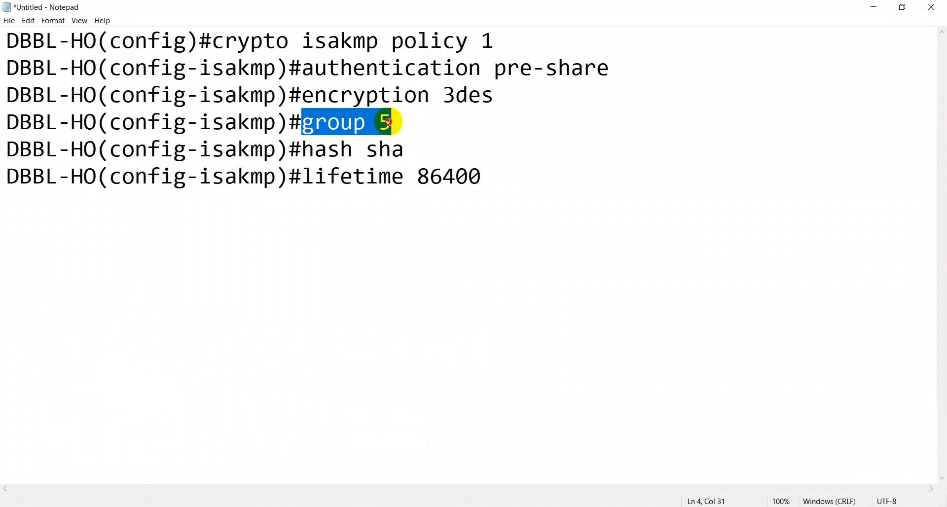
right_click(363, 123)
left_click(378, 158)
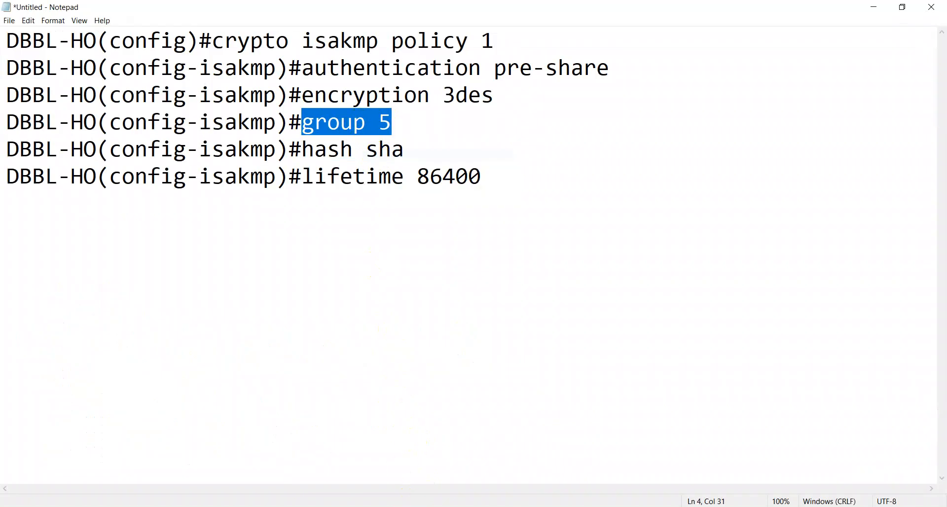
left_click(454, 454)
right_click(451, 318)
left_click(475, 337)
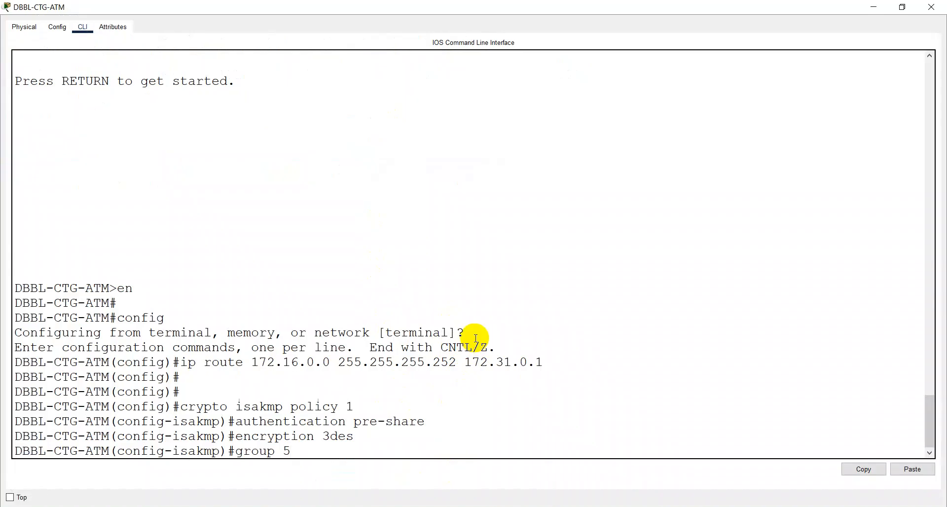
key("Return")
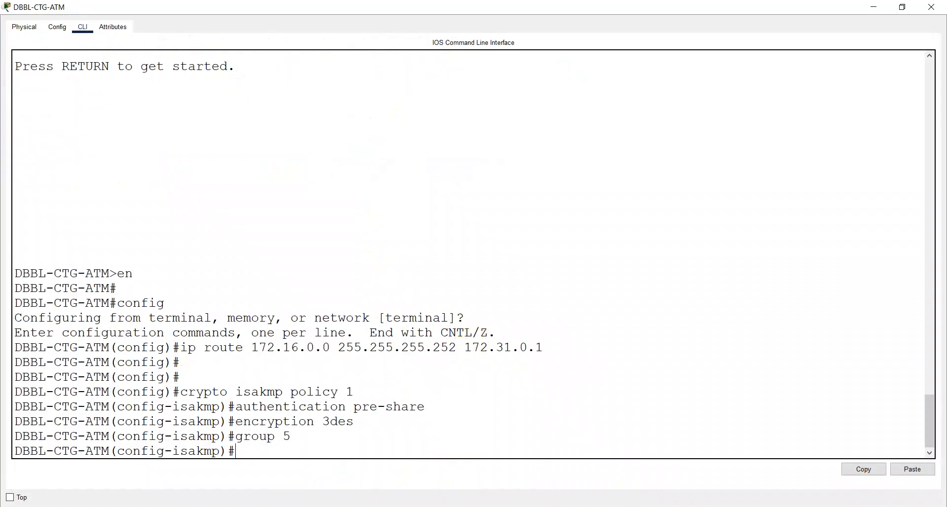
Step: Copy 'hash sha' from the notes and run it on DBBL-CTG-ATM
key("alt+Tab")
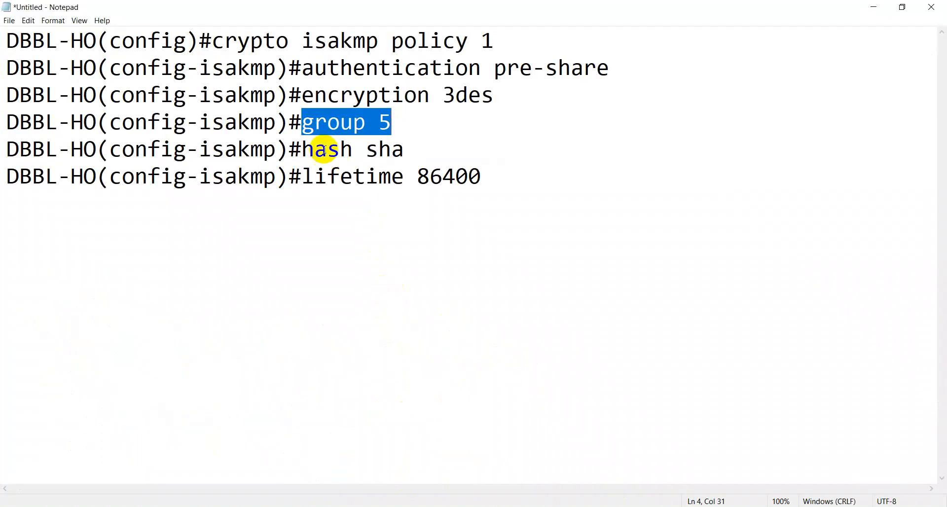
left_click_drag(308, 149, 408, 149)
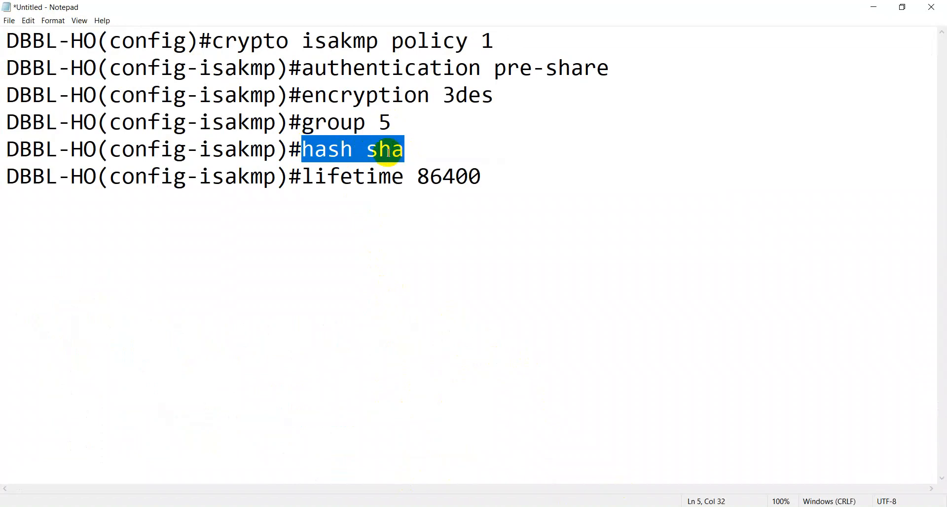
right_click(388, 160)
left_click(422, 187)
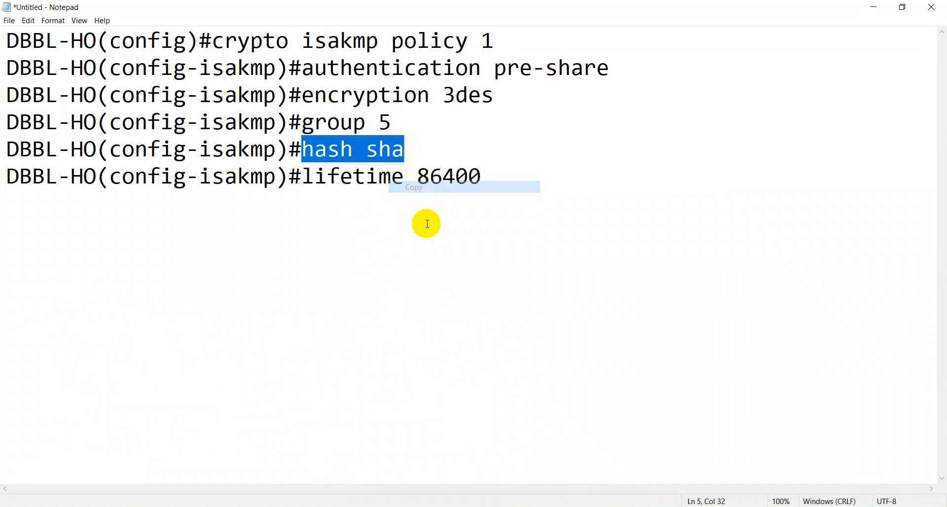
left_click(284, 506)
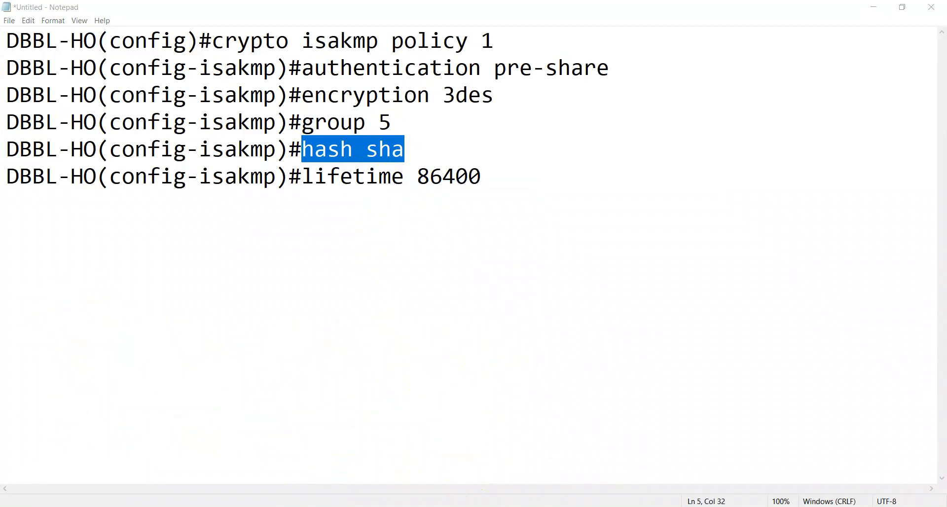
left_click(453, 470)
right_click(452, 356)
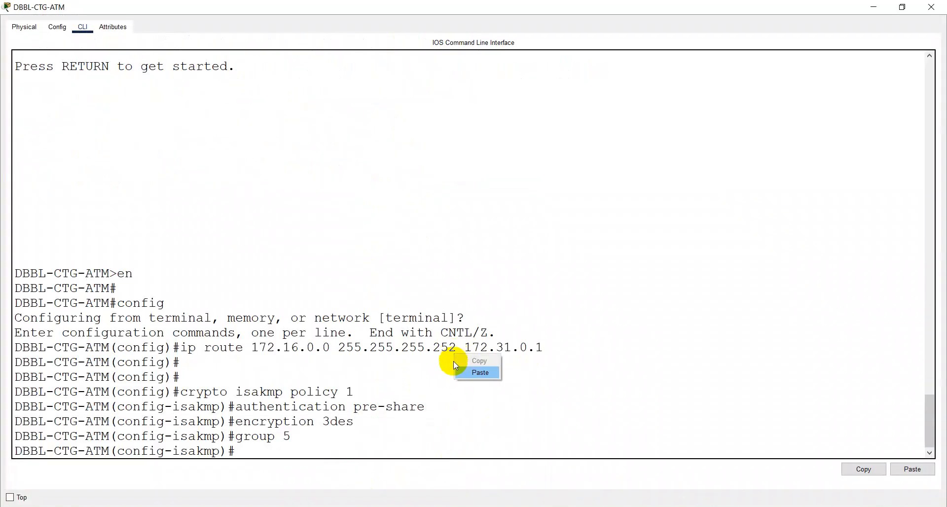
left_click(480, 373)
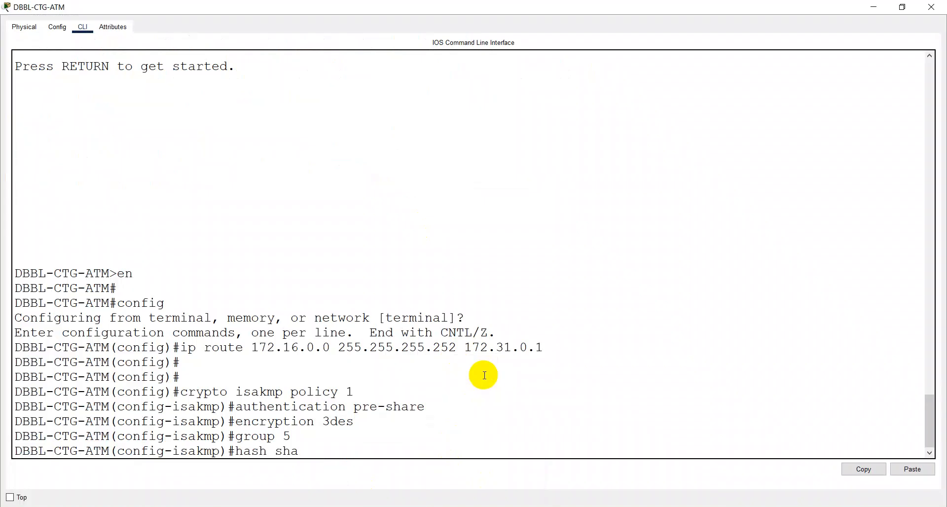
key("Return")
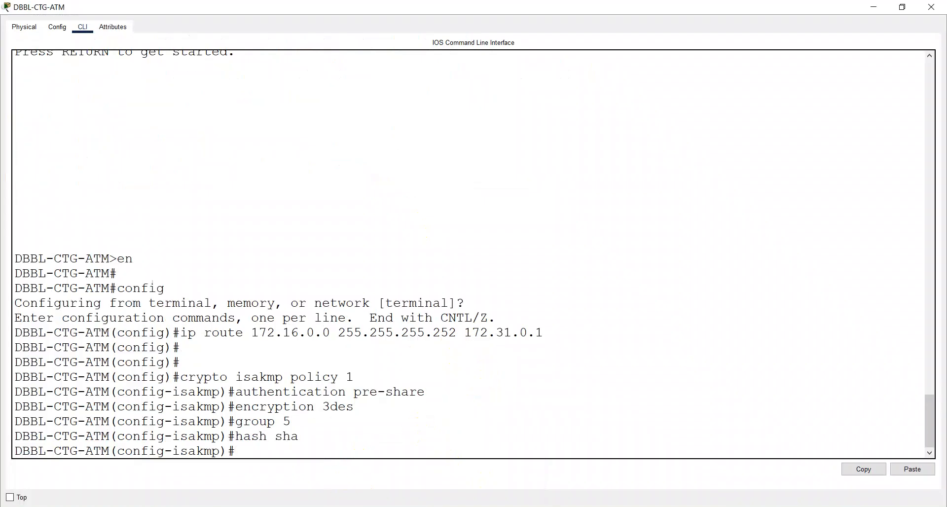
Step: Copy 'lifetime 86400' from the notes and run it on DBBL-CTG-ATM
left_click(374, 506)
left_click_drag(302, 176, 480, 176)
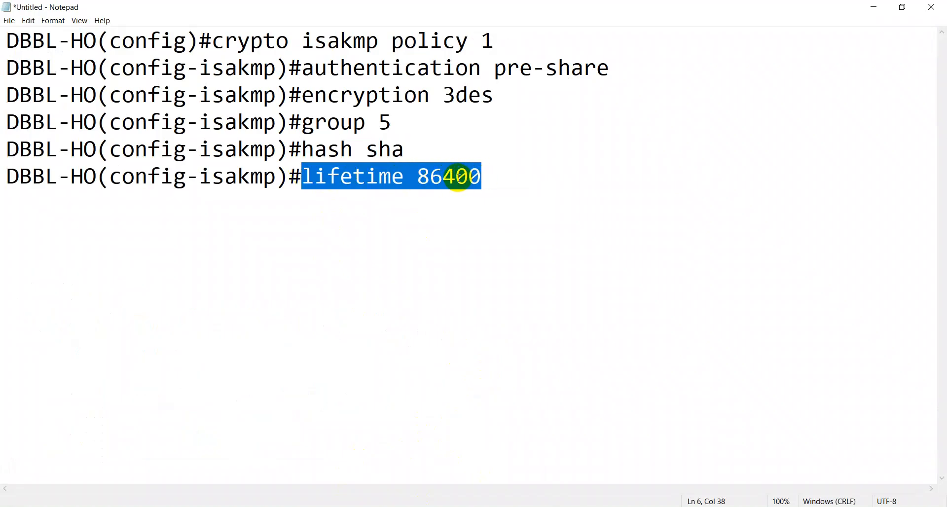
right_click(459, 179)
left_click(496, 212)
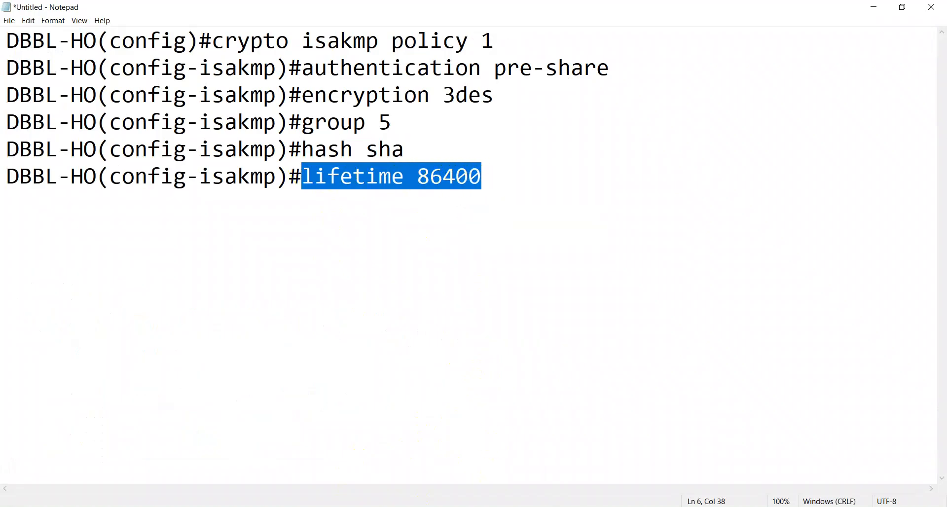
left_click(456, 439)
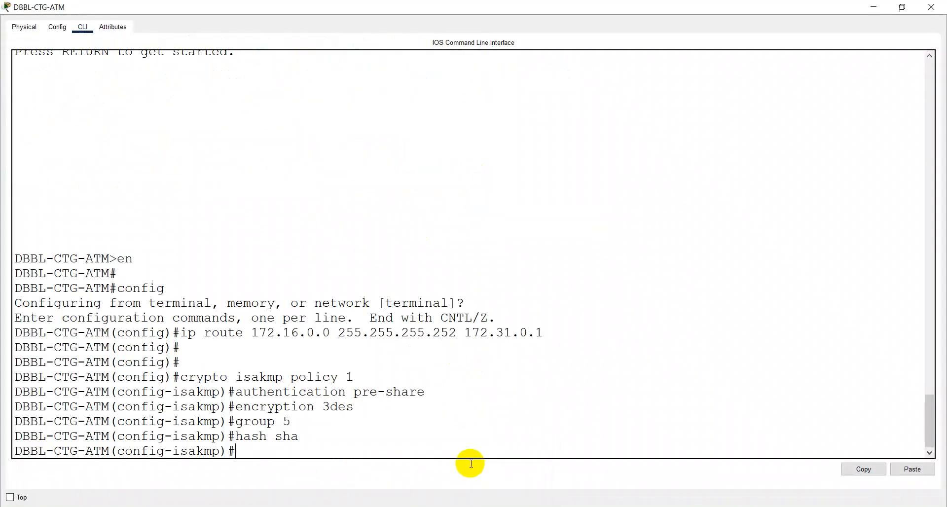
right_click(476, 307)
left_click(505, 325)
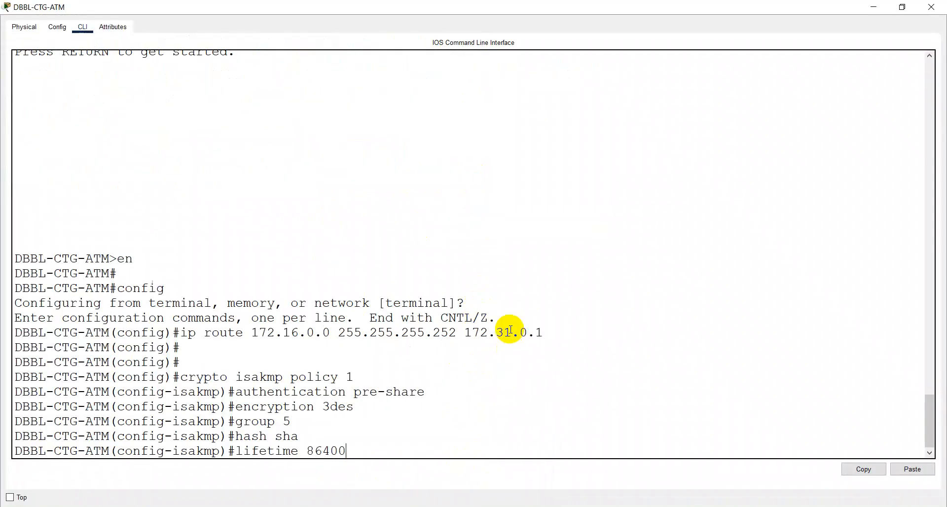
key("Return")
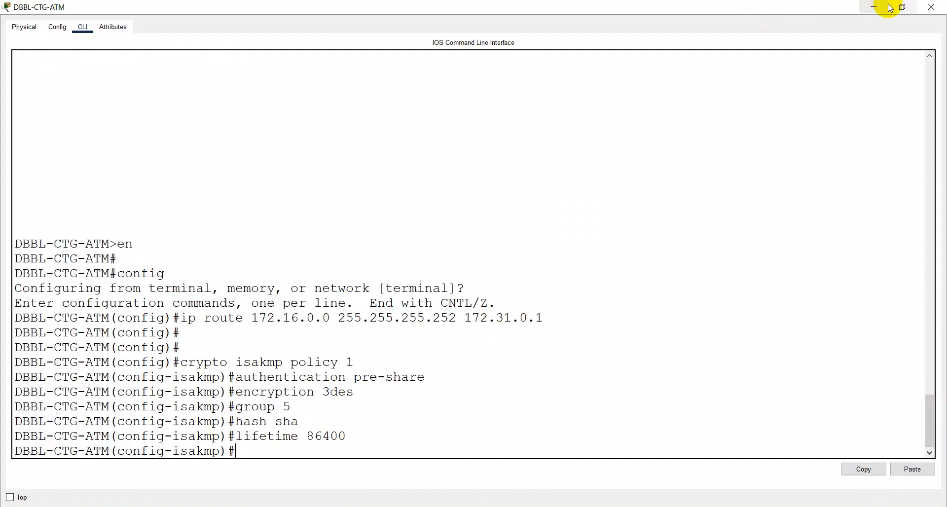
Step: Open and maximize the DBBL-HO console, then exit ISAKMP policy mode to global configuration
left_click(874, 7)
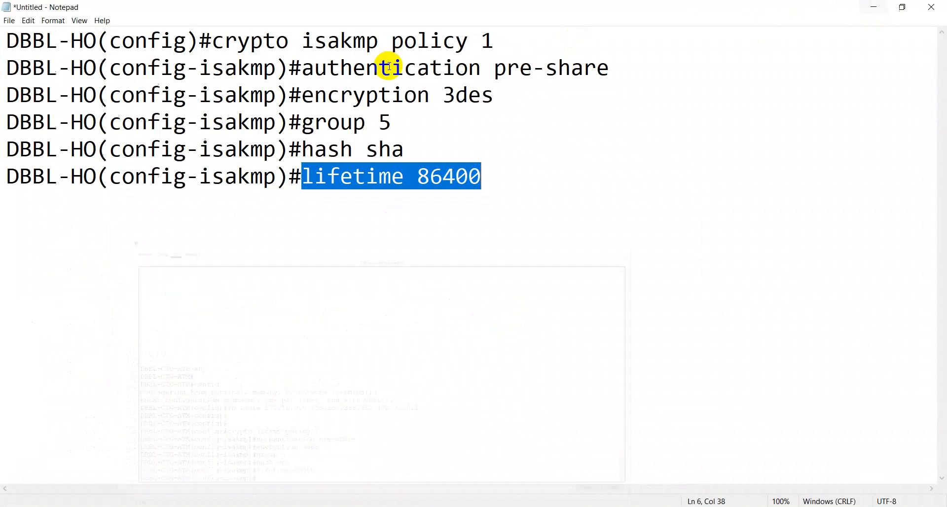
left_click(873, 7)
left_click(236, 129)
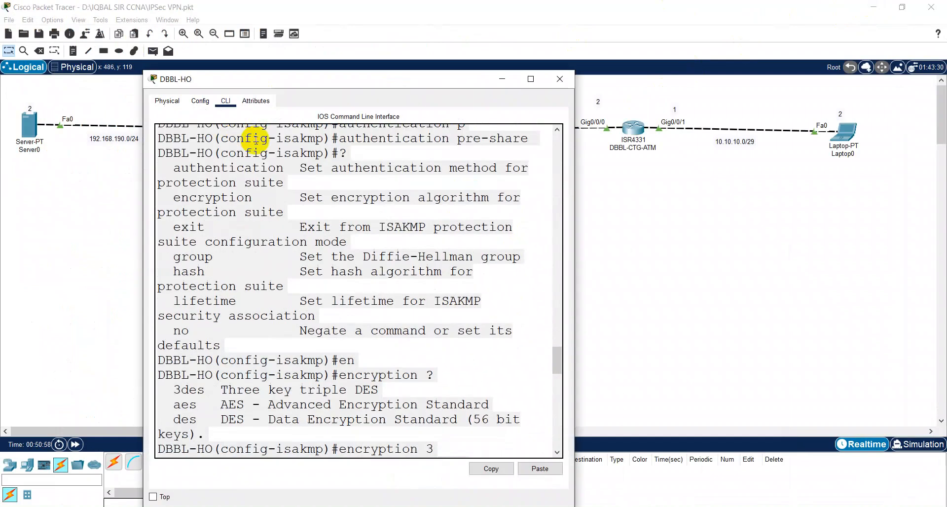
double_click(387, 78)
key("Return")
key("Return")
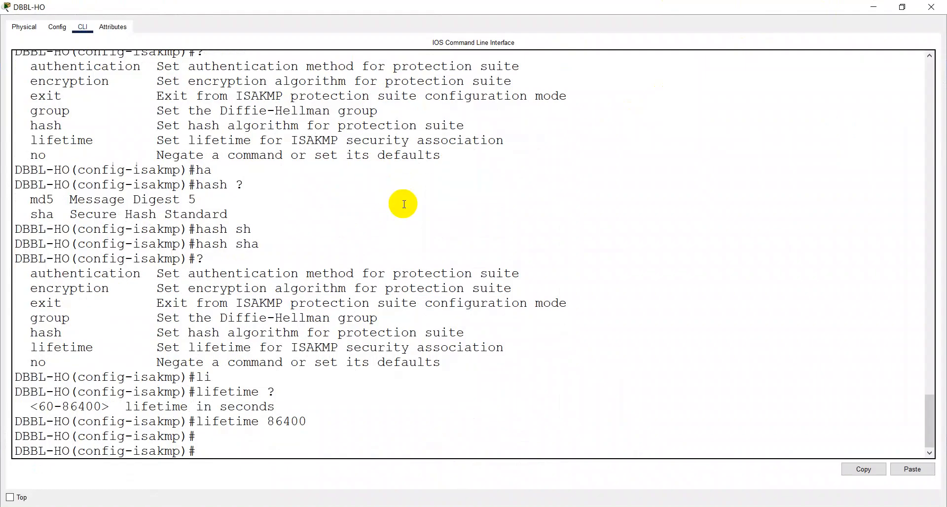
type("exit")
key("Return")
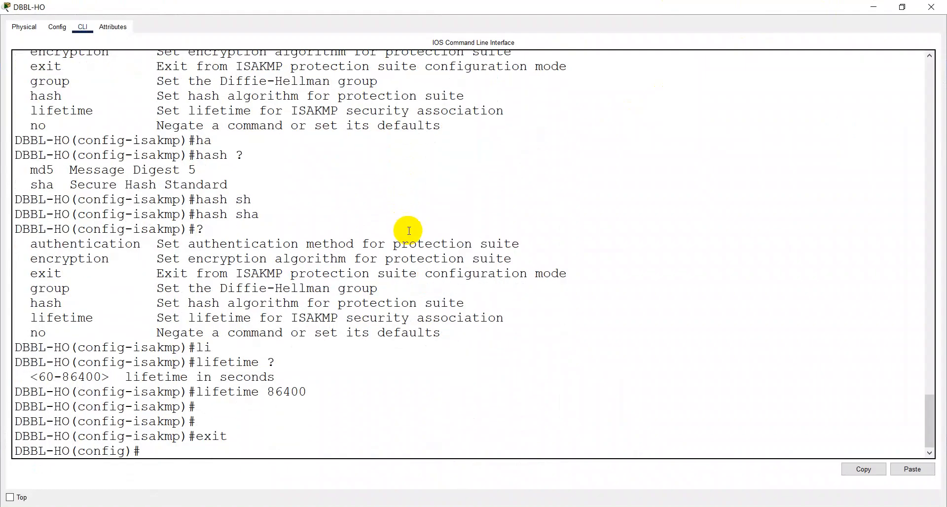
Step: Clear the stray console highlight and list help for crypto and crypto ipsec options
left_click_drag(404, 305, 407, 303)
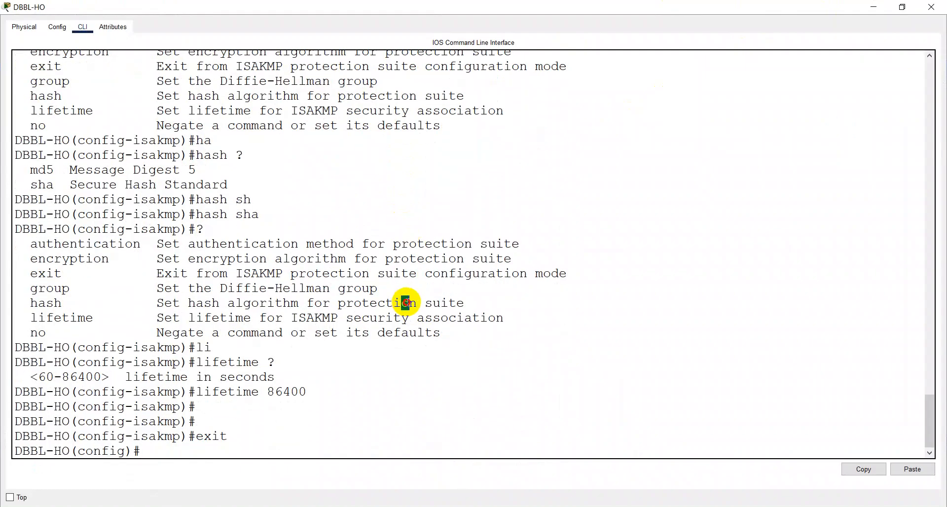
left_click(405, 304)
key("Return")
left_click(380, 389)
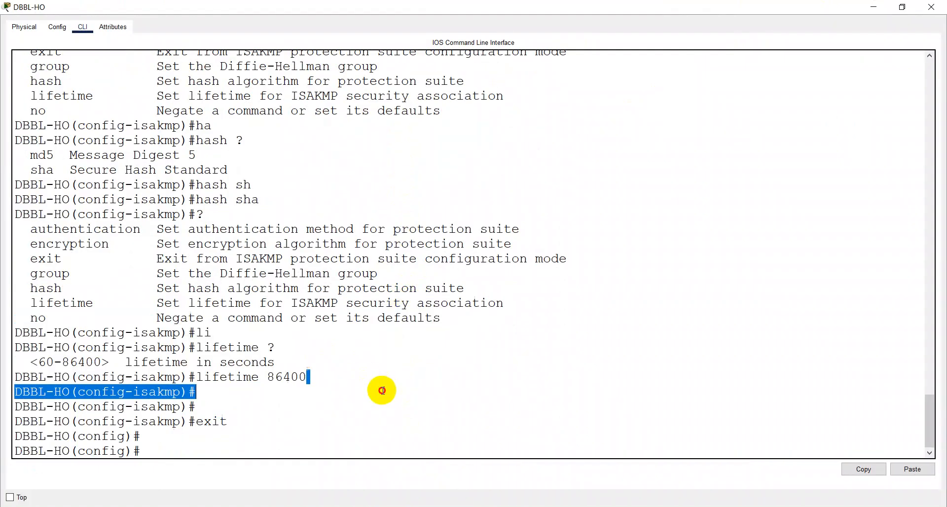
key("Return")
type("cry")
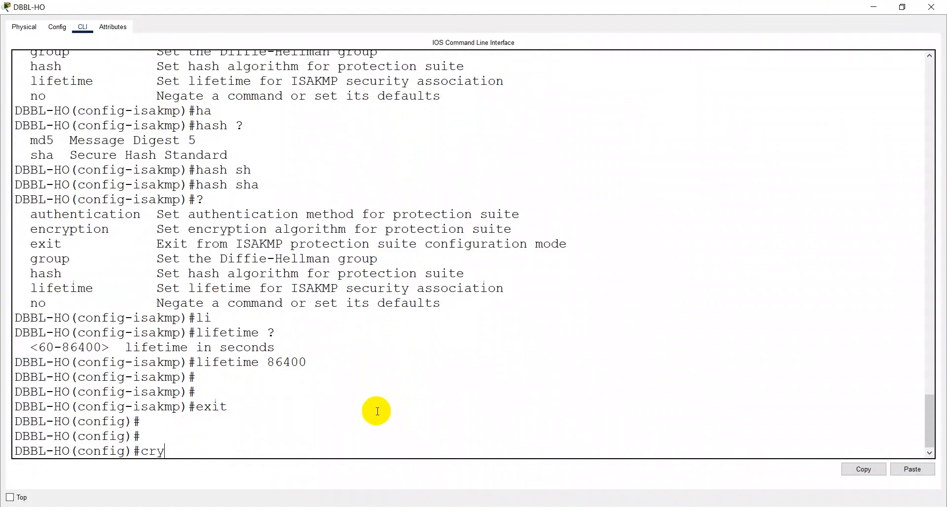
key("Tab")
type("?")
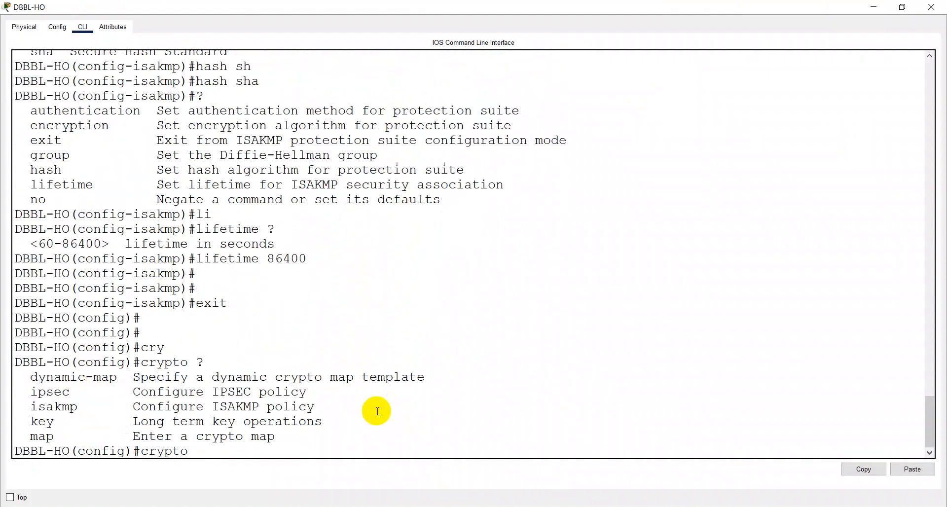
type("ip")
key("Tab")
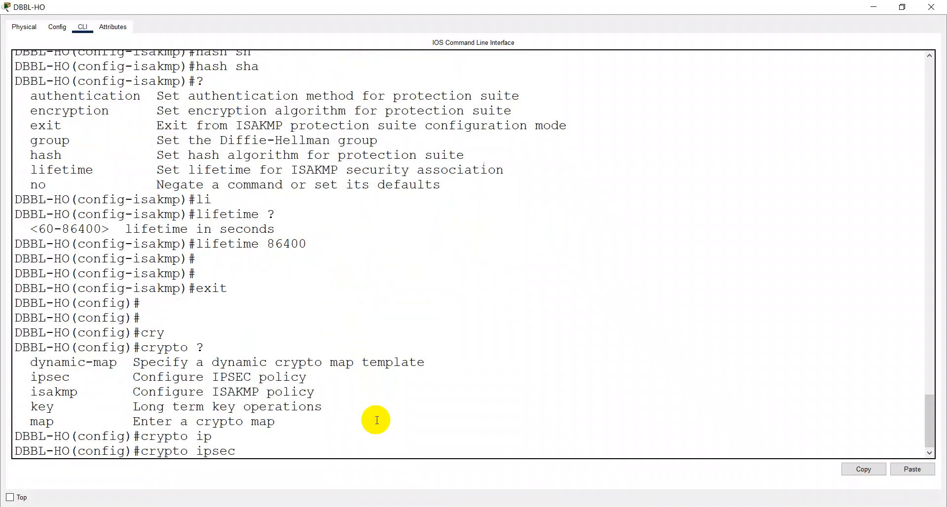
type("?")
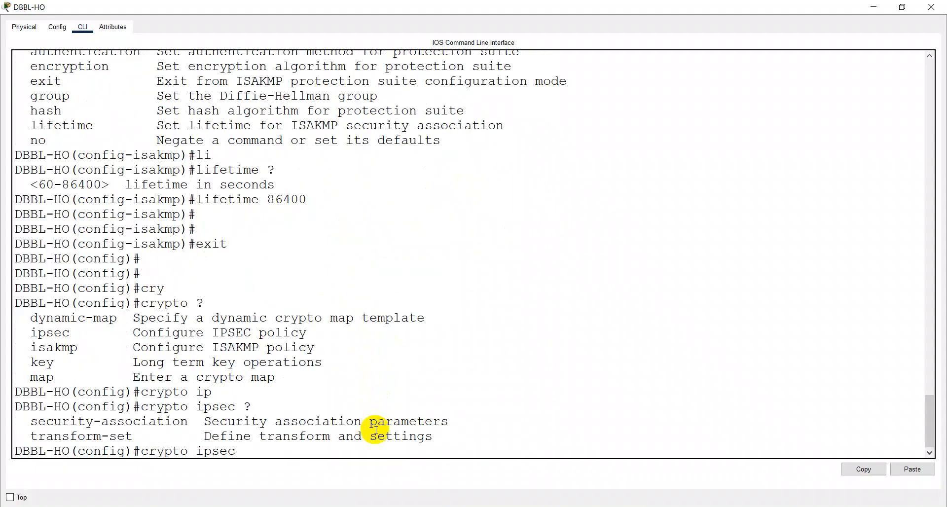
Step: Check crypto isakmp key help with a trial key value, then erase back to crypto
key("BackSpace")
key("BackSpace")
key("BackSpace")
key("BackSpace")
key("BackSpace")
type("is")
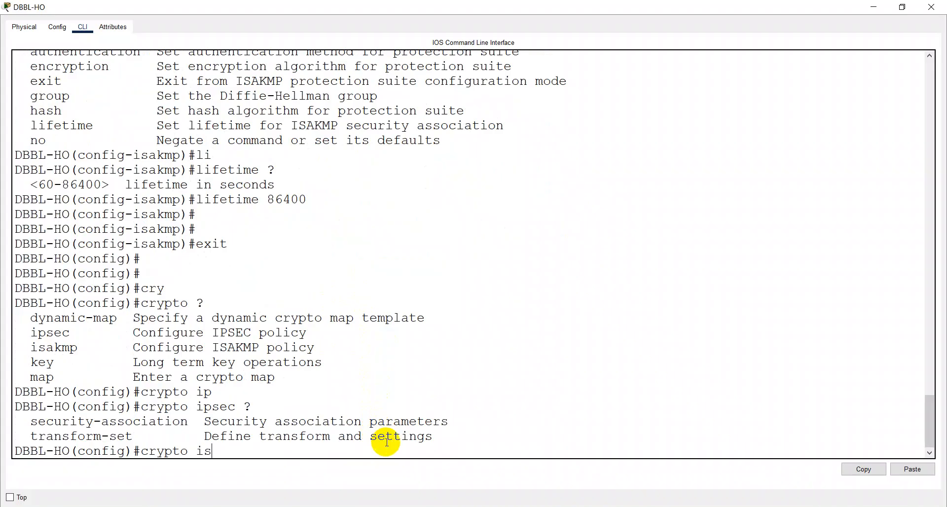
key("Tab")
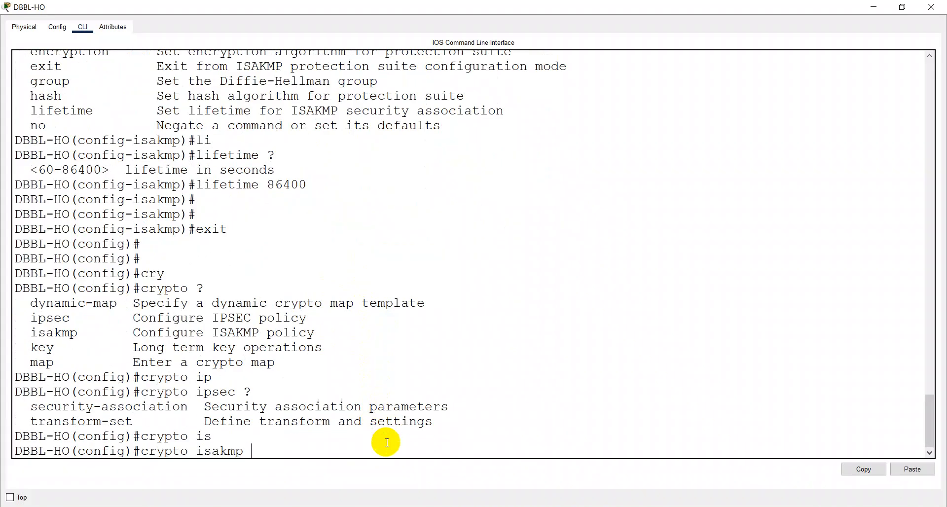
type("?")
type("ke")
key("Tab")
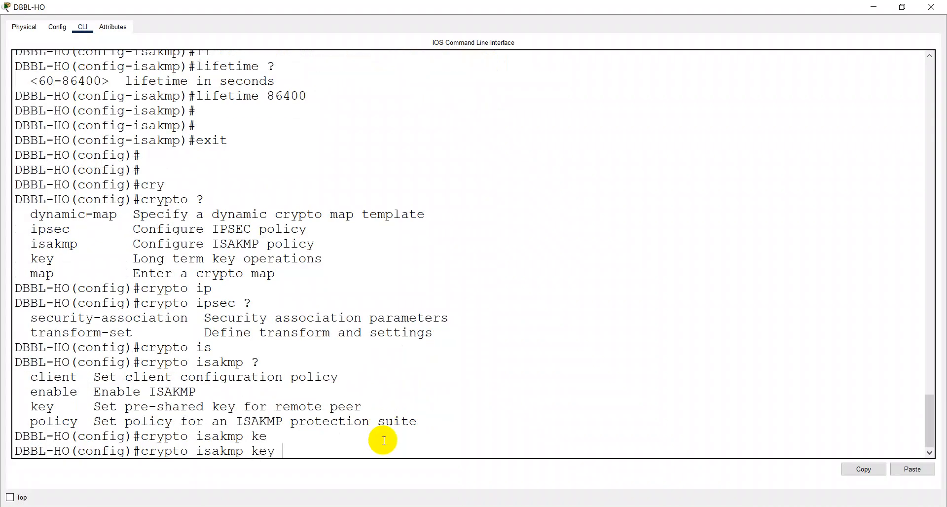
type("?")
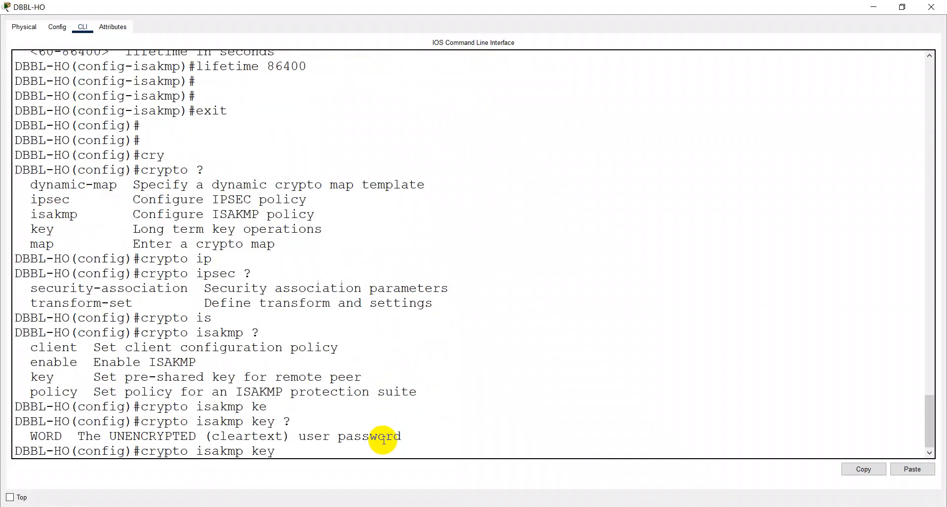
type("cisco")
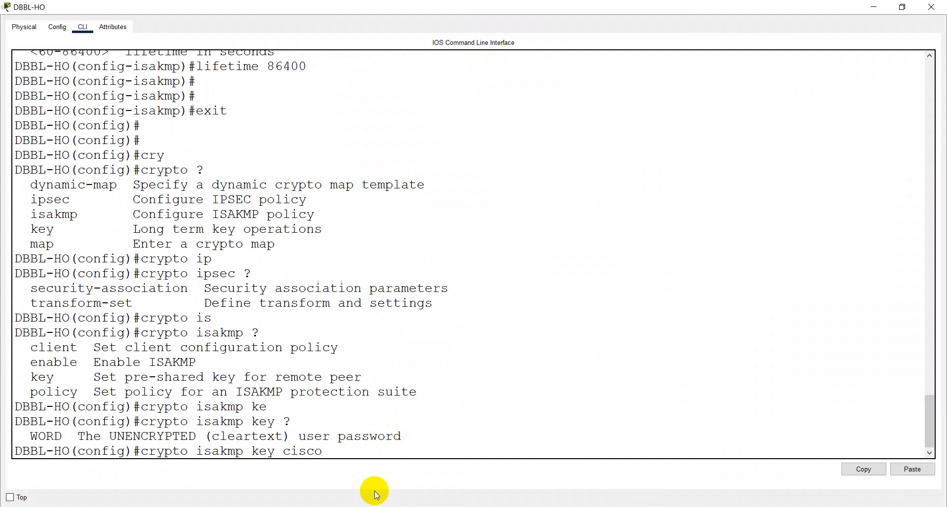
type("?")
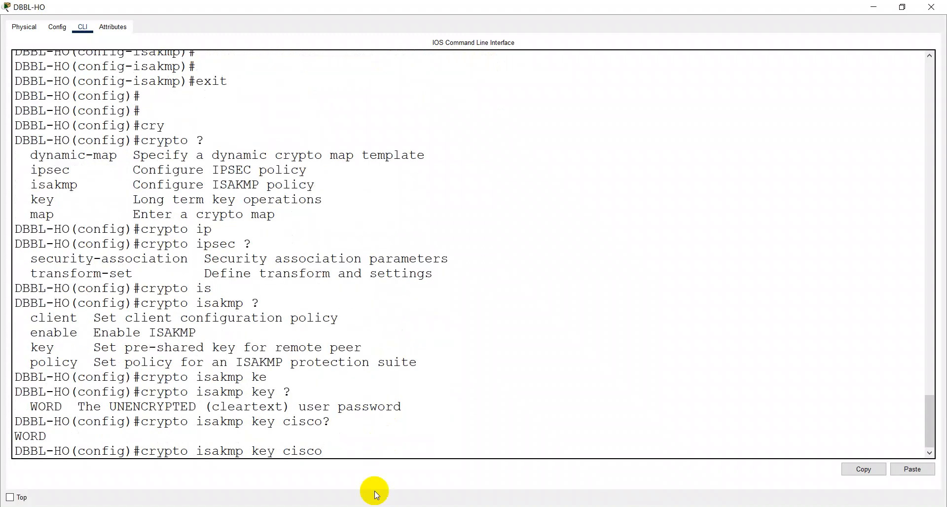
key("BackSpace")
key("BackSpace")
key("BackSpace")
key("BackSpace")
key("BackSpace")
key("BackSpace")
key("BackSpace")
key("BackSpace")
key("BackSpace")
key("BackSpace")
key("BackSpace")
key("BackSpace")
key("BackSpace")
key("BackSpace")
key("BackSpace")
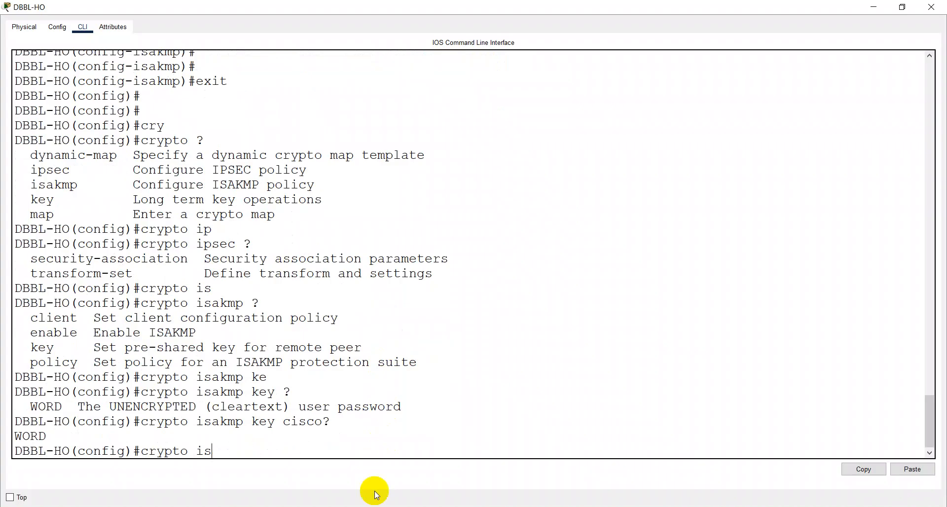
key("BackSpace")
Step: Check the help listings for crypto ipsec and crypto key
type("?")
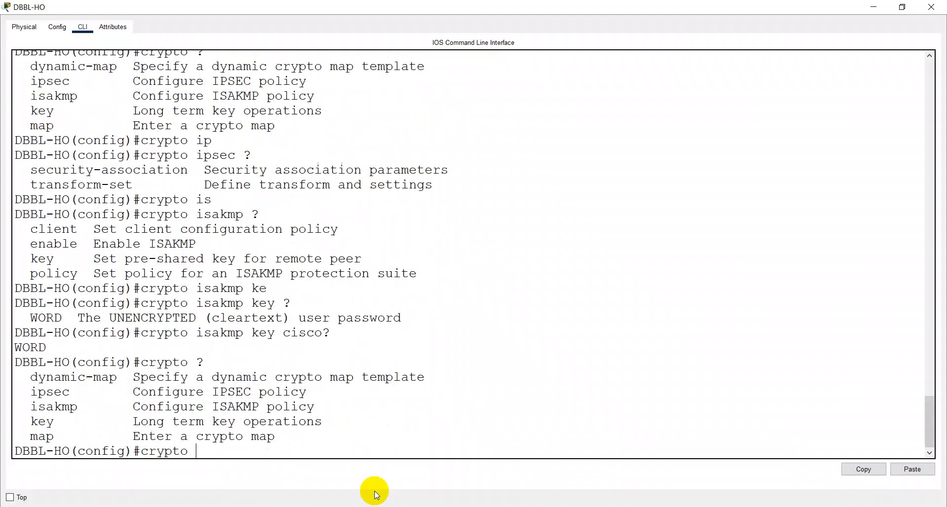
type("ip")
key("Tab")
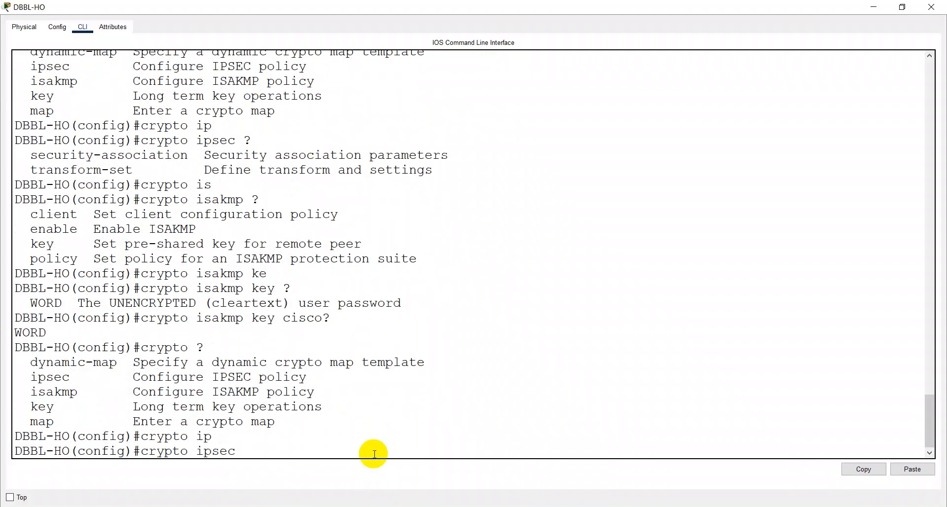
type("?")
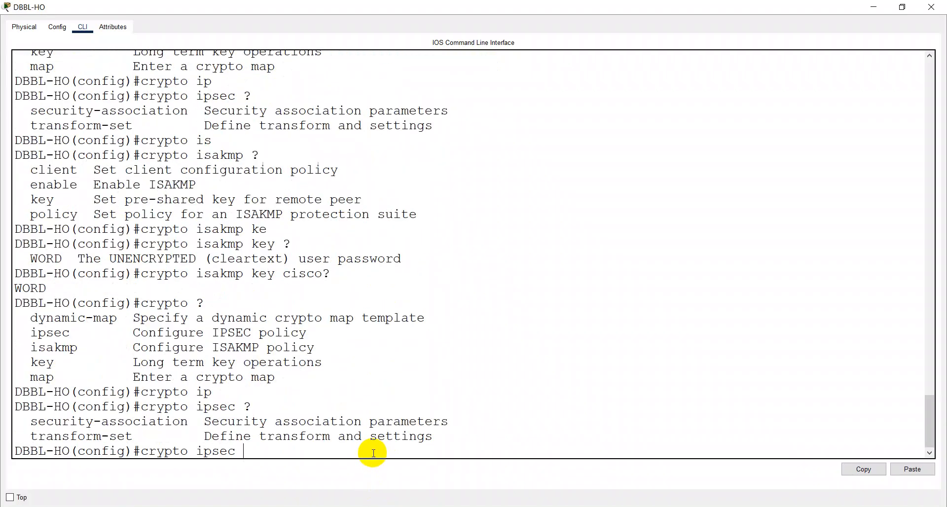
key("BackSpace")
key("BackSpace")
key("BackSpace")
key("BackSpace")
key("BackSpace")
key("BackSpace")
type("?")
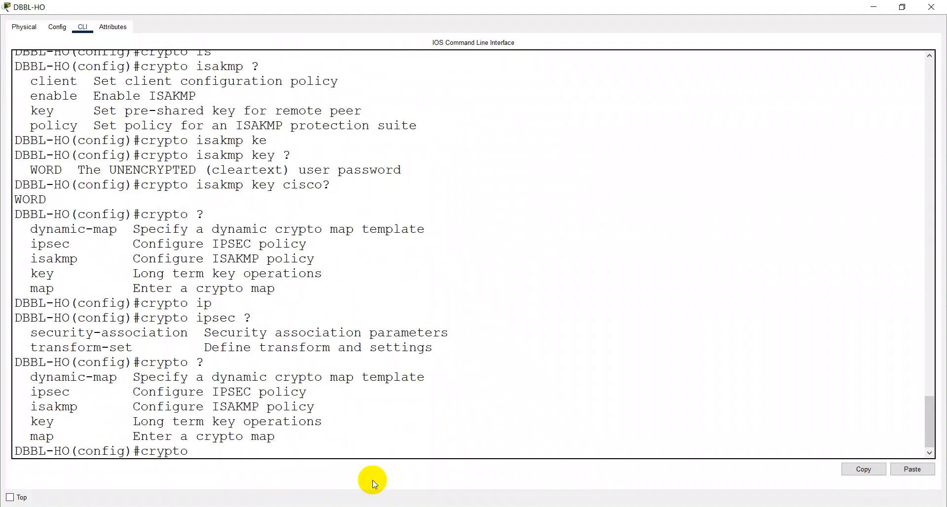
type("ke")
key("Tab")
type("?")
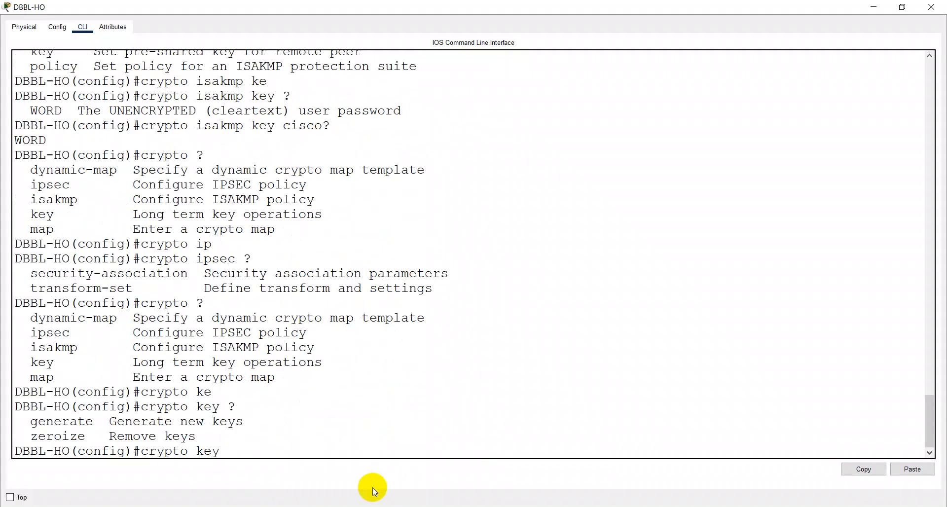
key("BackSpace")
key("BackSpace")
key("BackSpace")
key("BackSpace")
Step: List crypto isakmp options and confirm crypto isakmp key expects a cleartext password
type("is")
key("Tab")
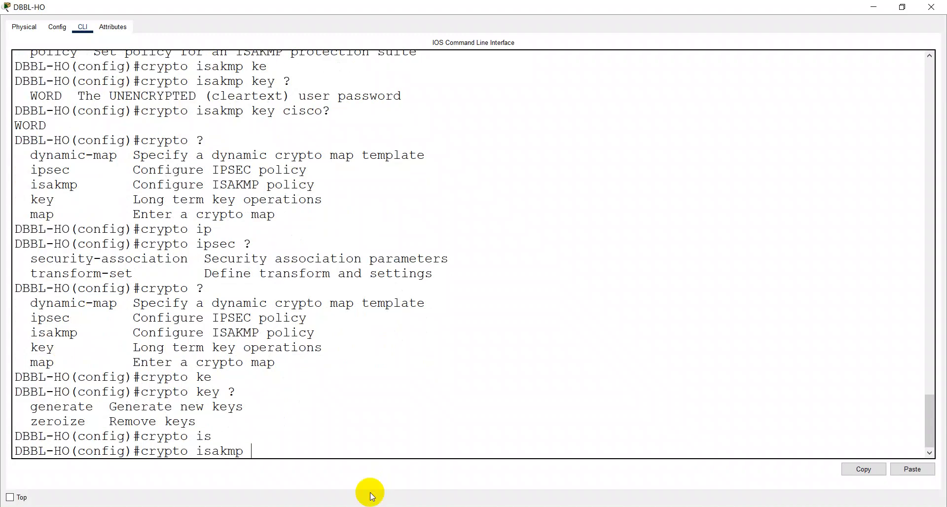
type("po")
key("Tab")
key("BackSpace")
key("BackSpace")
key("BackSpace")
key("BackSpace")
key("BackSpace")
key("BackSpace")
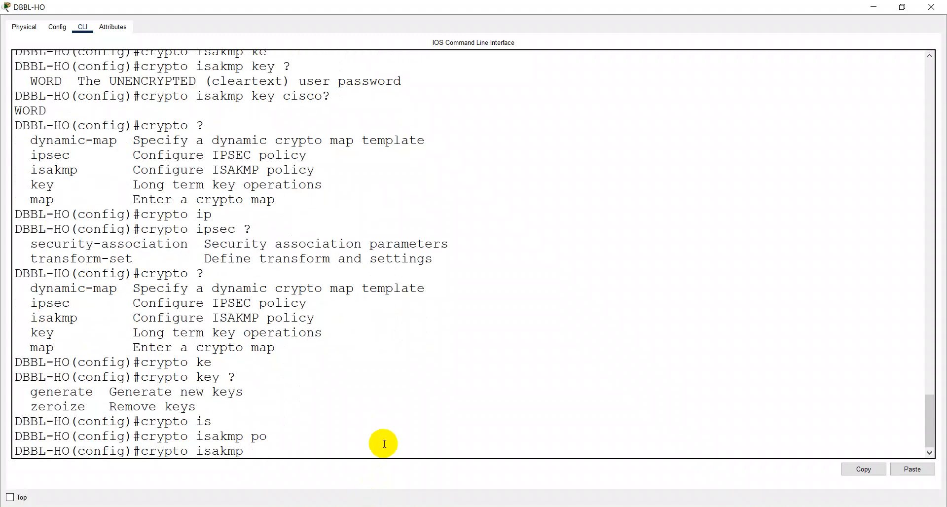
type("i")
key("Tab")
type("?")
key("BackSpace")
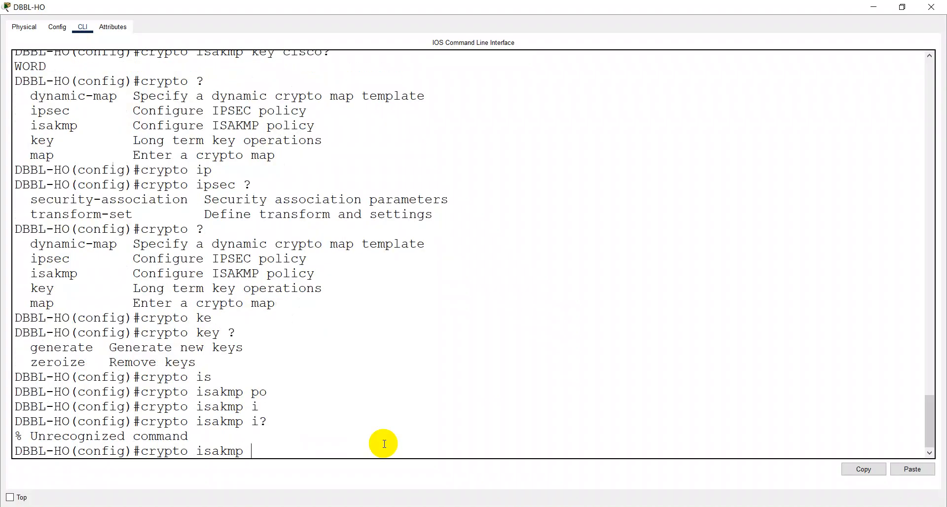
type("?")
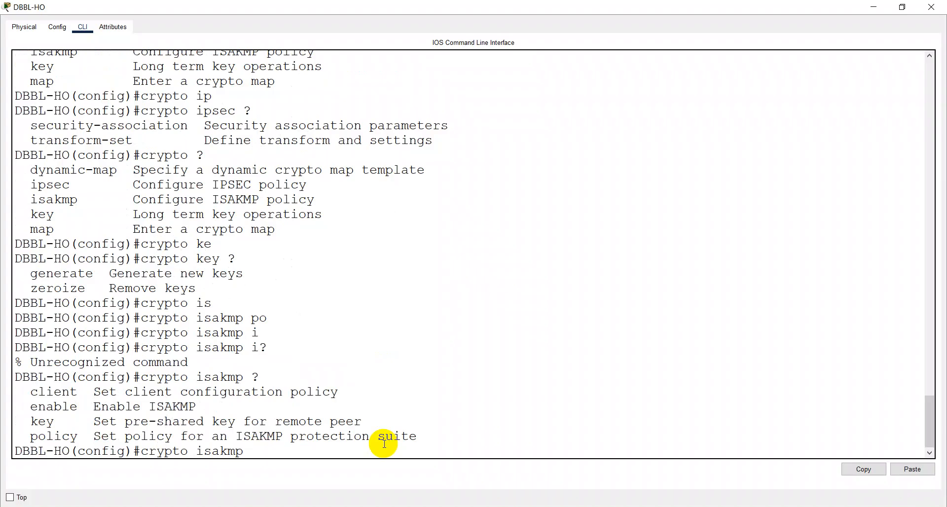
type("k")
key("Tab")
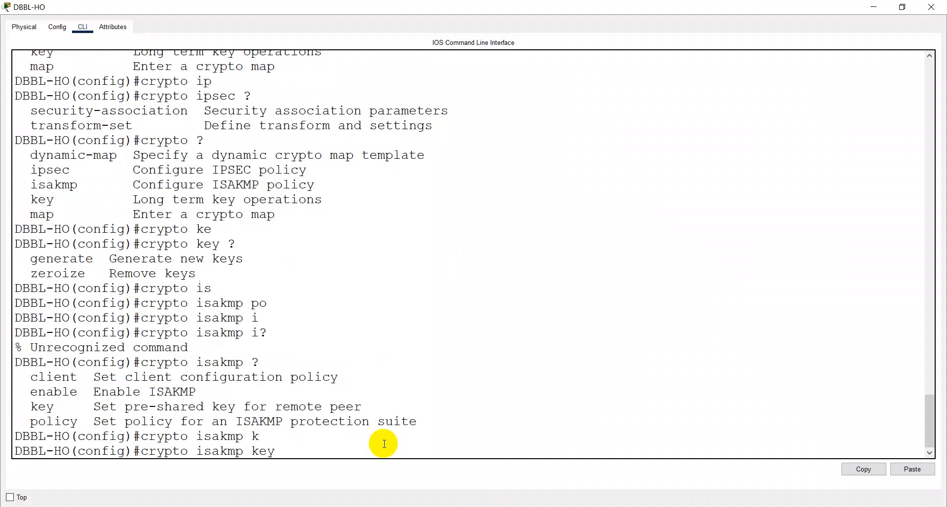
type("?")
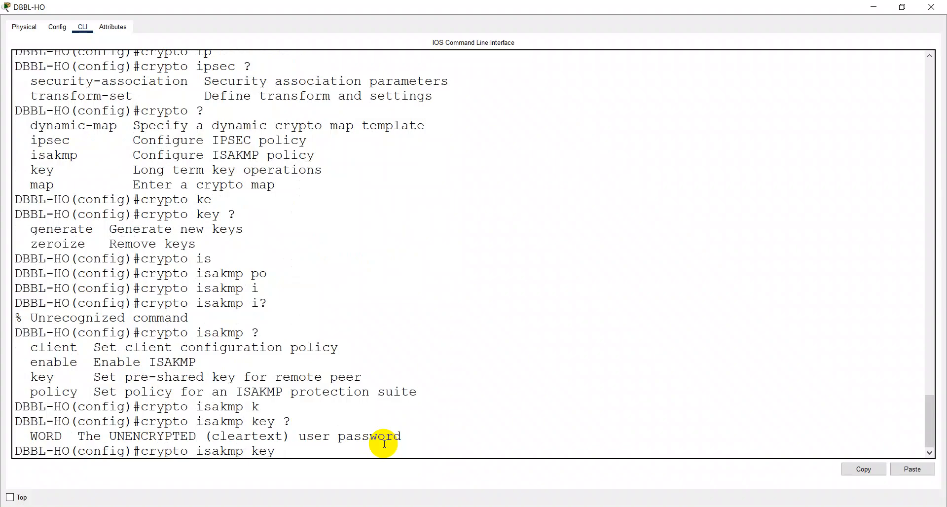
key("BackSpace")
key("BackSpace")
key("BackSpace")
key("BackSpace")
key("BackSpace")
key("BackSpace")
key("BackSpace")
key("BackSpace")
key("BackSpace")
key("BackSpace")
key("BackSpace")
key("BackSpace")
key("BackSpace")
key("BackSpace")
key("BackSpace")
key("BackSpace")
key("BackSpace")
key("BackSpace")
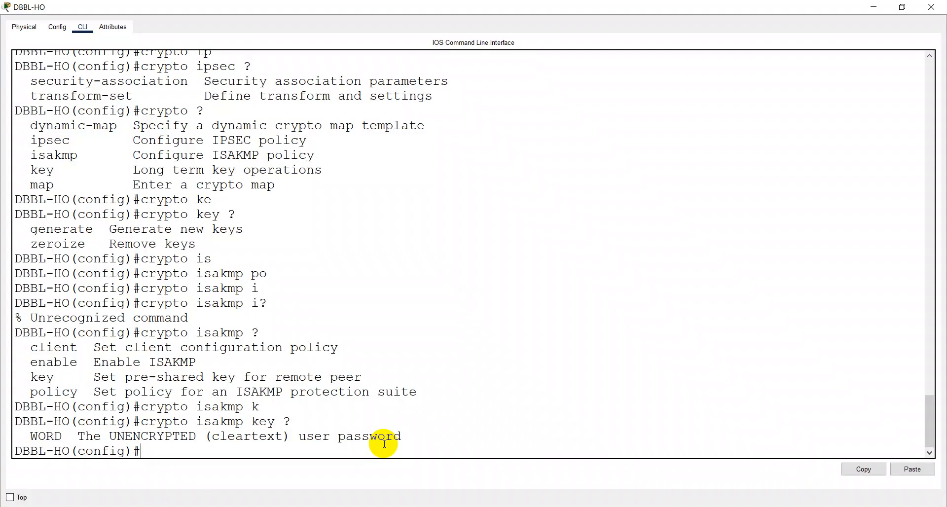
Step: Enter crypto isakmp key with the pre-shared key for peer address 172.31.0.2 on DBBL-HO
type("cry")
key("Tab")
type("i")
key("Tab")
type("s")
key("Tab")
type("k")
key("Tab")
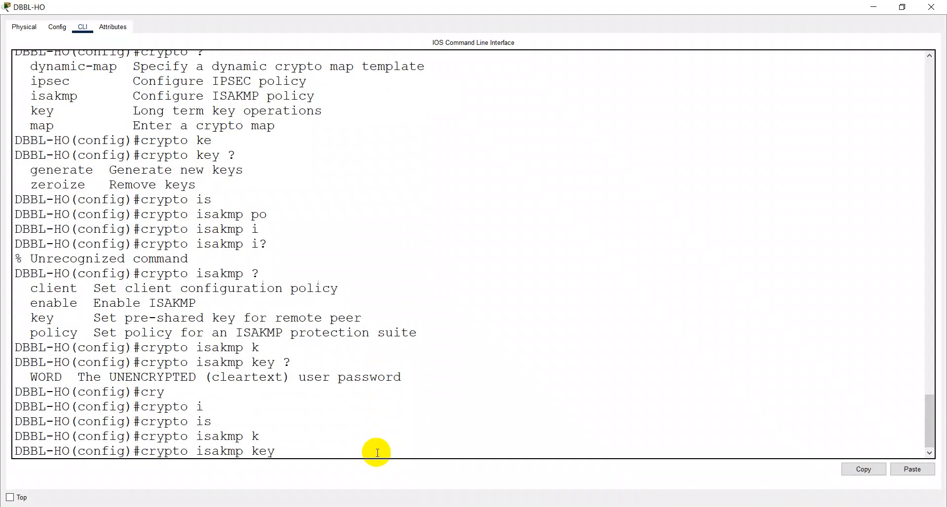
type("?")
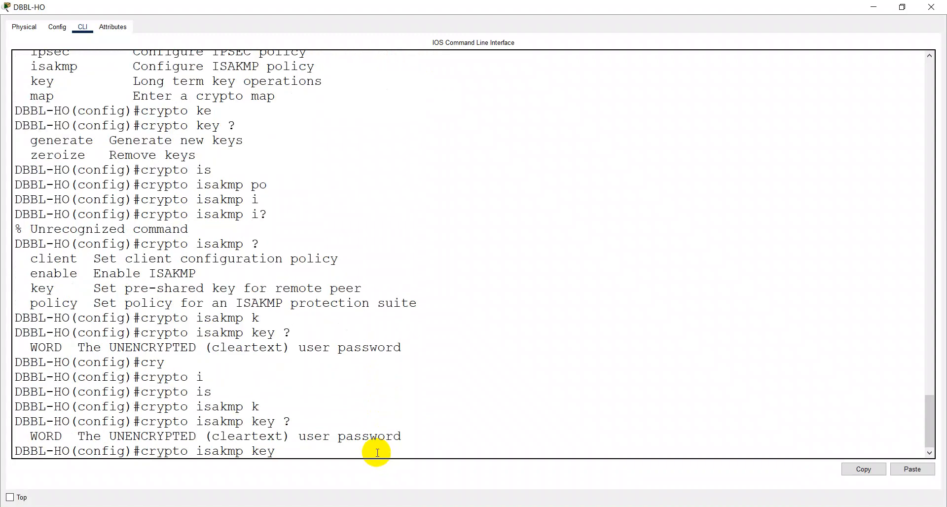
type("Cisco123")
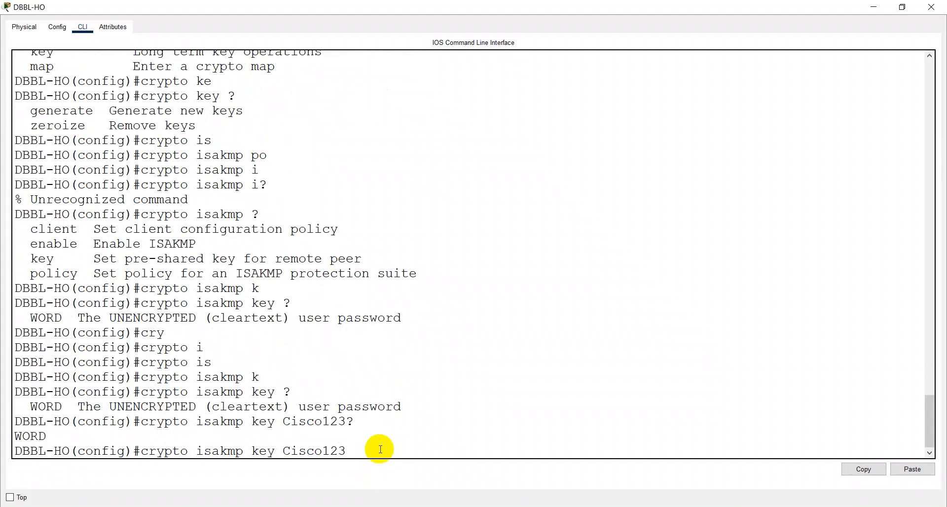
type("? ?")
type("ad")
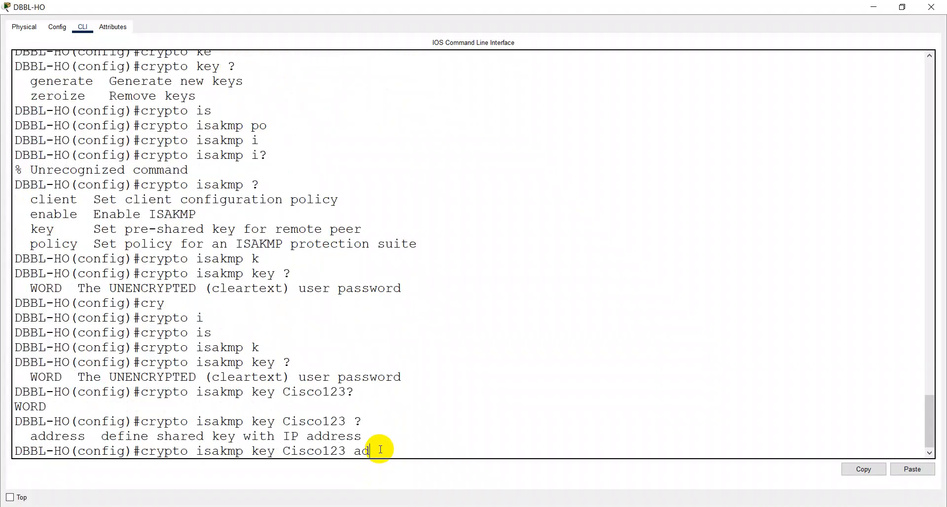
type("d")
key("Tab")
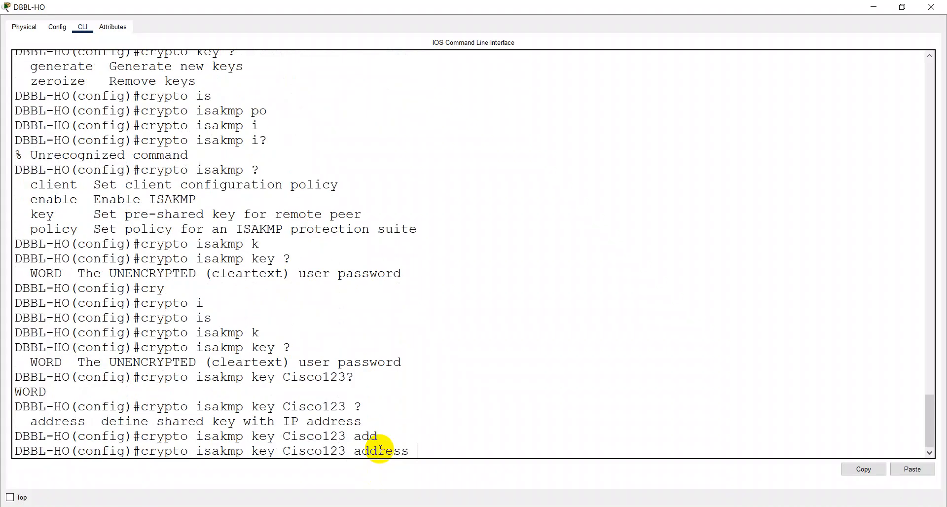
type("172.31.0.2")
key("Return")
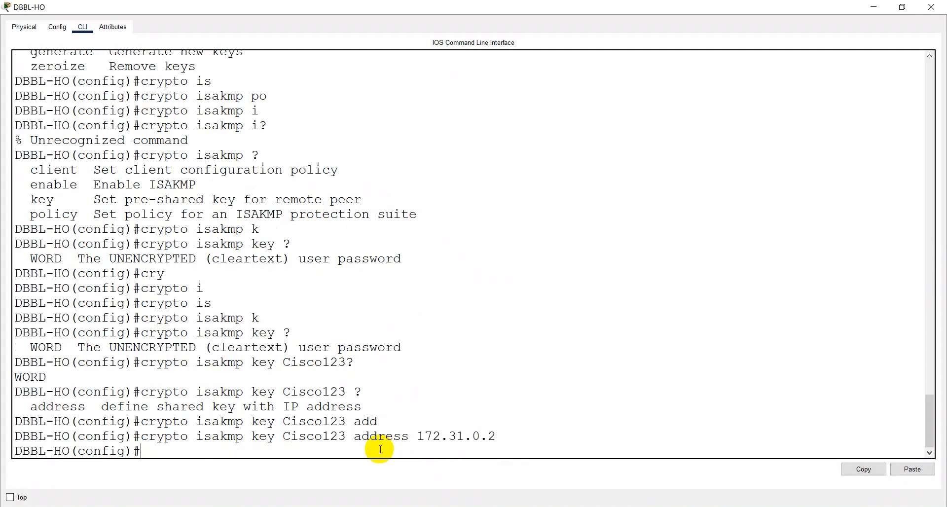
key("Return")
key("Return")
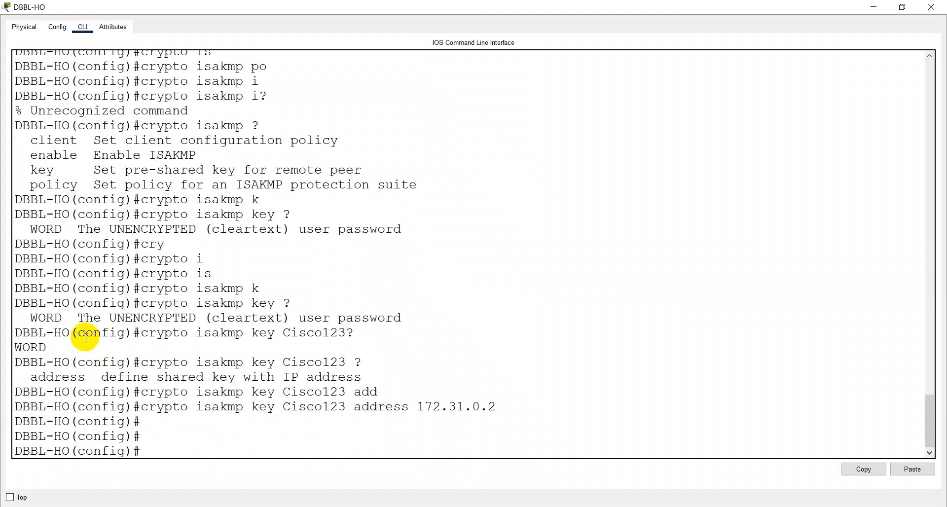
Step: Copy DBBL-HO's crypto isakmp key command and paste it into Notepad below the lifetime line
left_click_drag(12, 407, 542, 409)
left_click(845, 469)
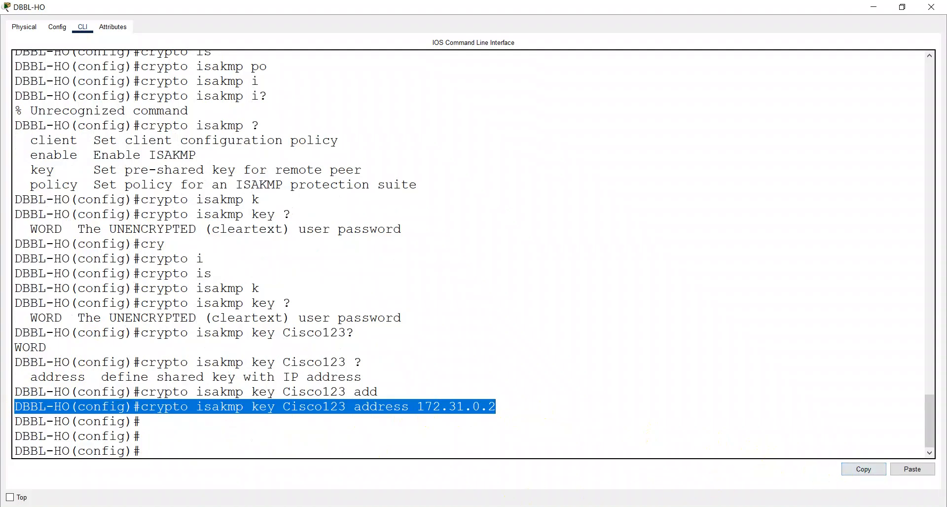
left_click(406, 506)
left_click(501, 173)
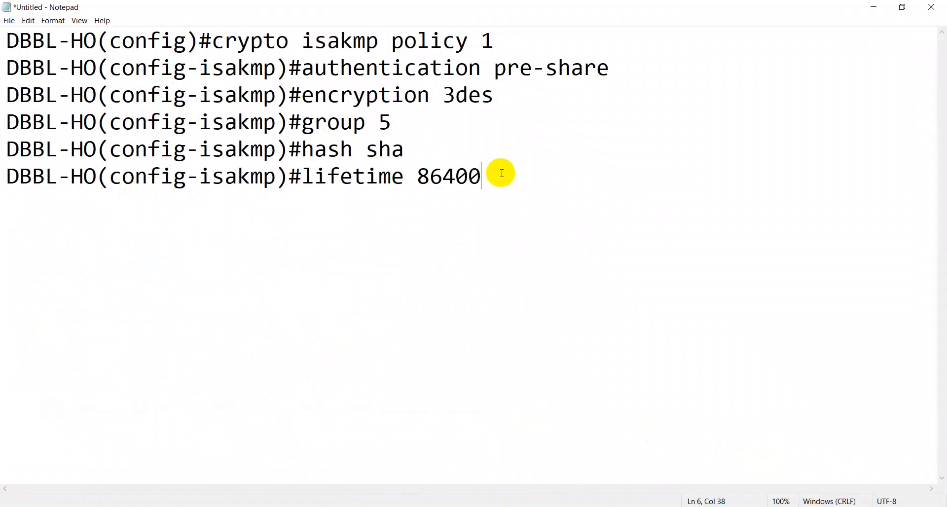
key("Return")
key("Return")
key("ctrl+v")
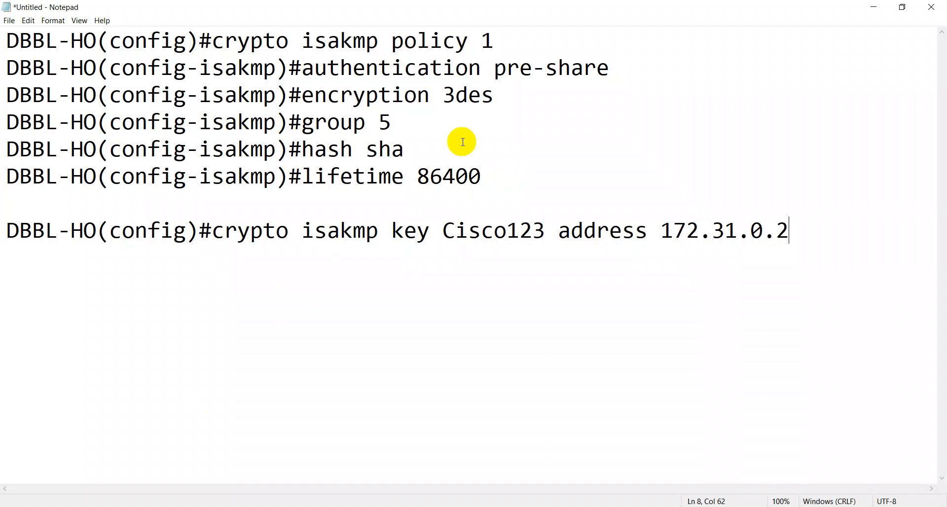
Step: Open and maximize the DBBL-CTG-ATM console and exit ISAKMP policy mode
left_click(875, 11)
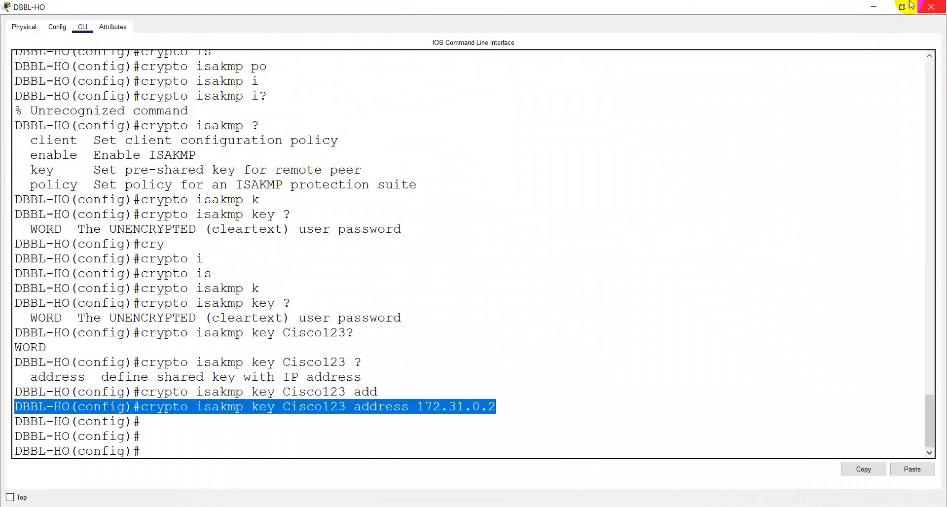
left_click(875, 11)
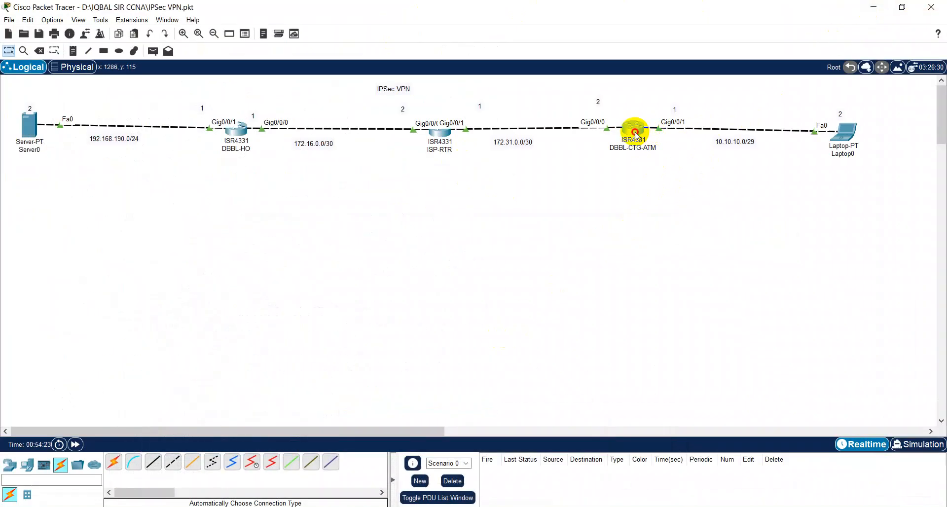
left_click(634, 131)
left_click(719, 79)
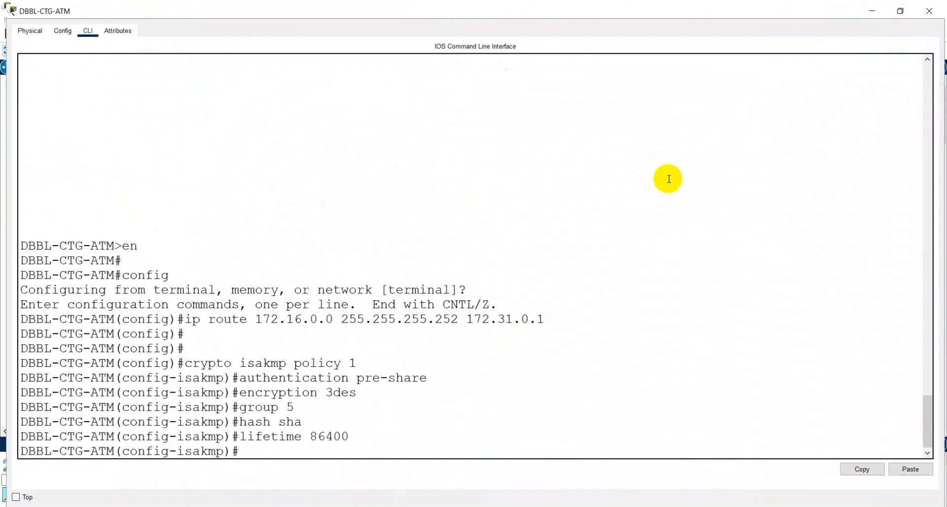
type("exit")
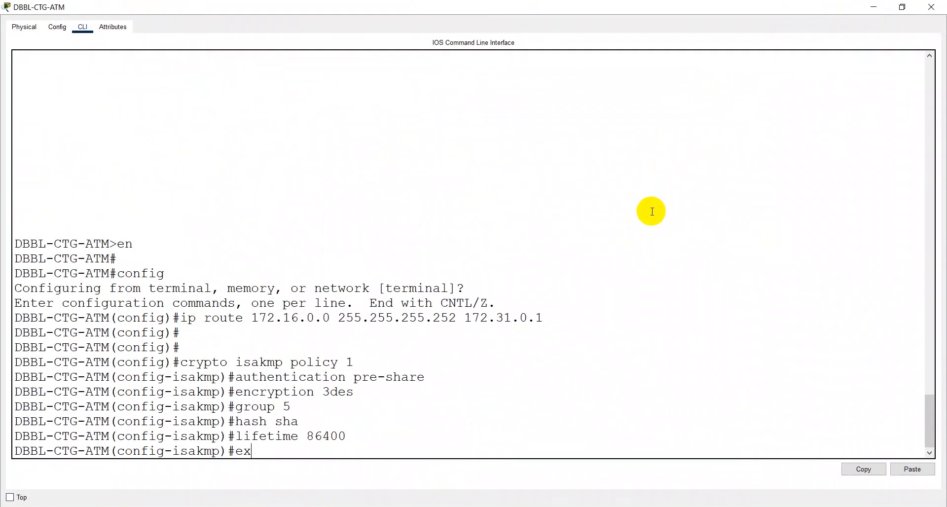
key("Return")
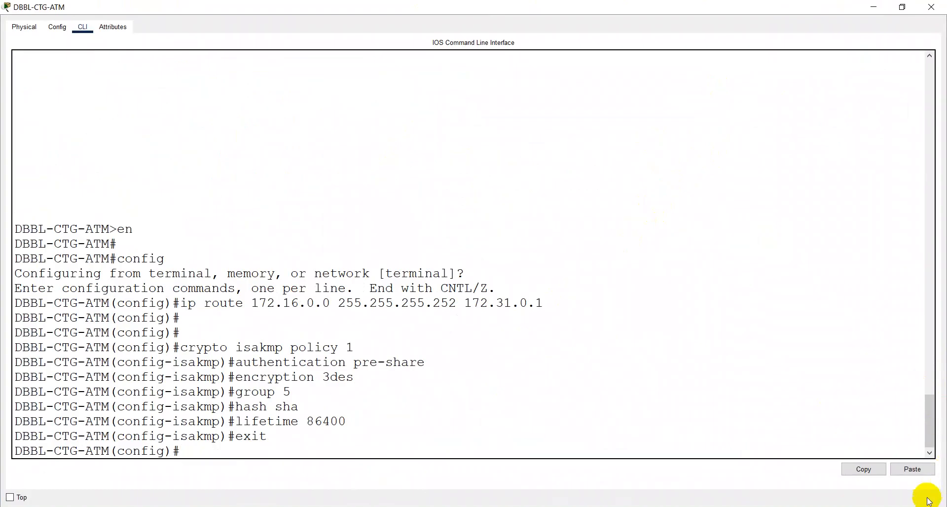
Step: Paste the key command with peer address changed to 172.16.0.1, removing the pasted prompt prefix
left_click(912, 469)
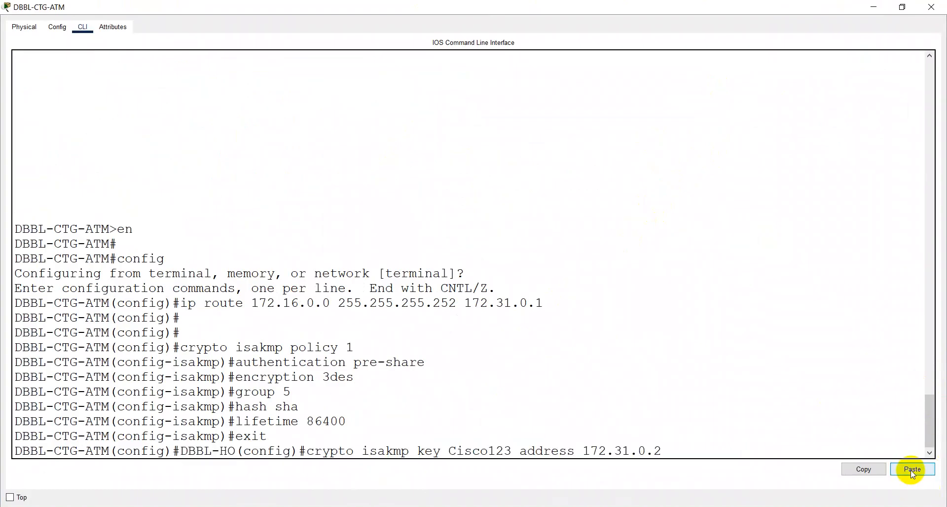
key("BackSpace")
key("BackSpace")
key("BackSpace")
key("BackSpace")
key("BackSpace")
key("BackSpace")
type("16.0.1")
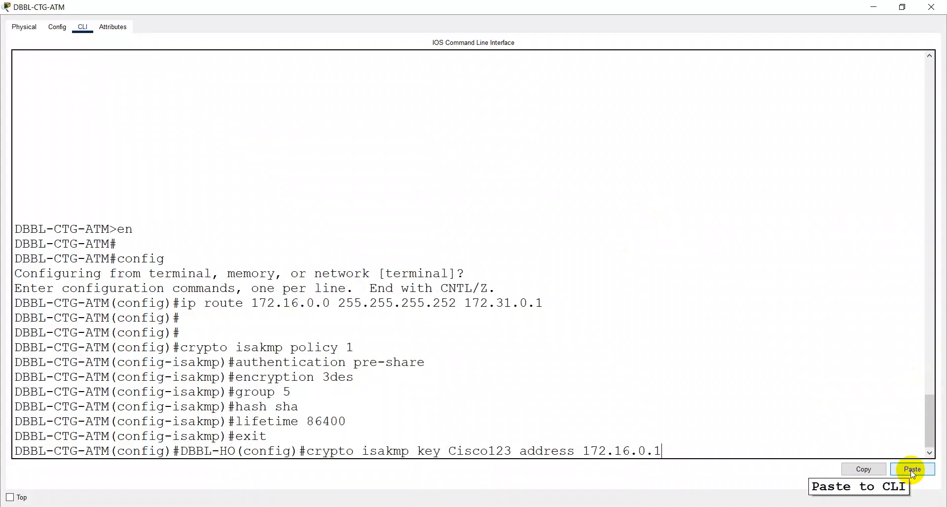
key("Return")
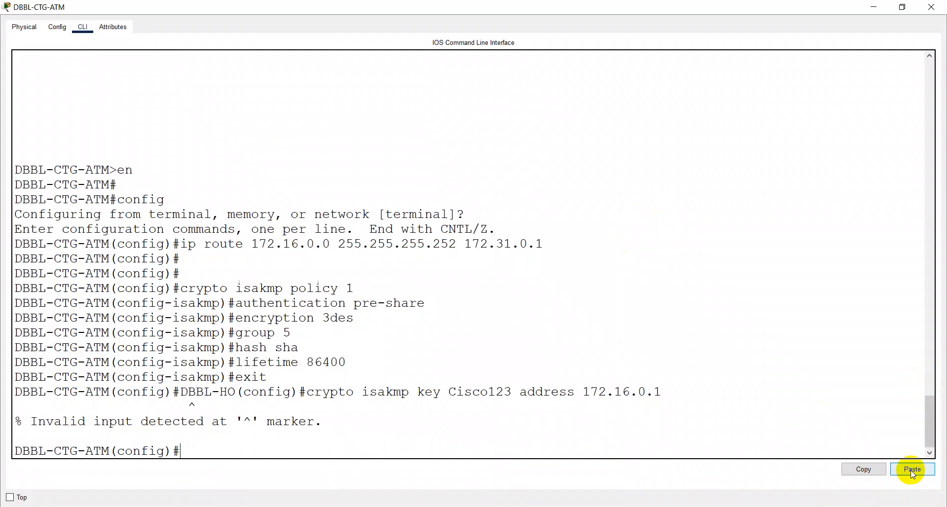
left_click(912, 469)
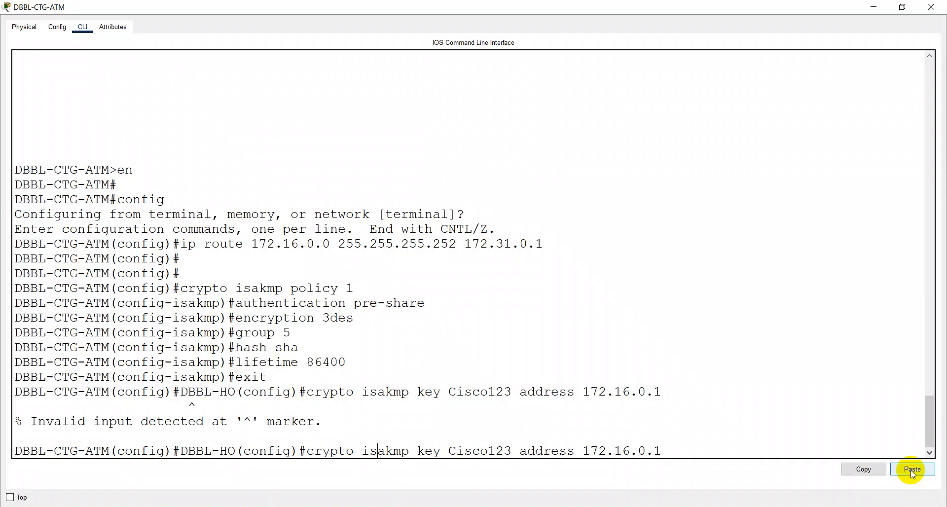
key("Left")
key("Left")
key("Left")
key("Left")
key("Left")
key("Left")
key("Left")
key("Left")
key("Left")
key("Left")
key("Left")
key("Left")
key("Left")
key("Left")
key("Left")
key("Left")
key("Left")
key("Left")
key("Left")
key("Left")
key("BackSpace")
key("BackSpace")
key("BackSpace")
key("BackSpace")
key("BackSpace")
key("BackSpace")
key("BackSpace")
key("BackSpace")
key("BackSpace")
key("BackSpace")
key("BackSpace")
key("BackSpace")
key("BackSpace")
key("BackSpace")
key("BackSpace")
key("BackSpace")
key("Return")
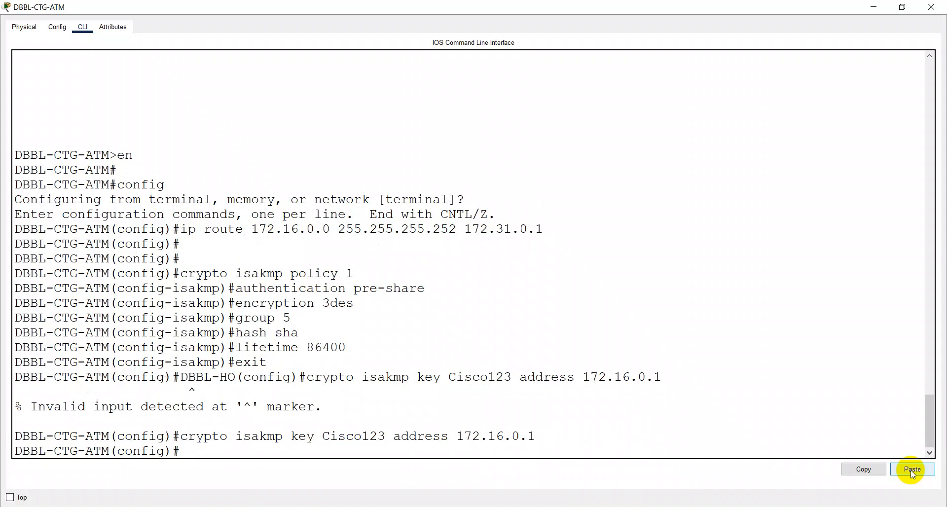
Step: Minimize DBBL-CTG-ATM, open the DBBL-HO console, and bring Notepad to the front
left_click(872, 6)
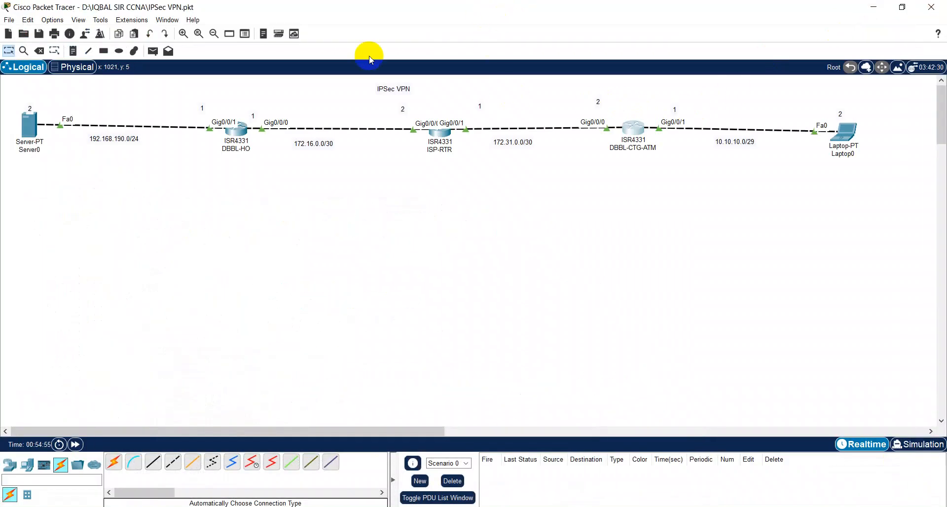
left_click(239, 136)
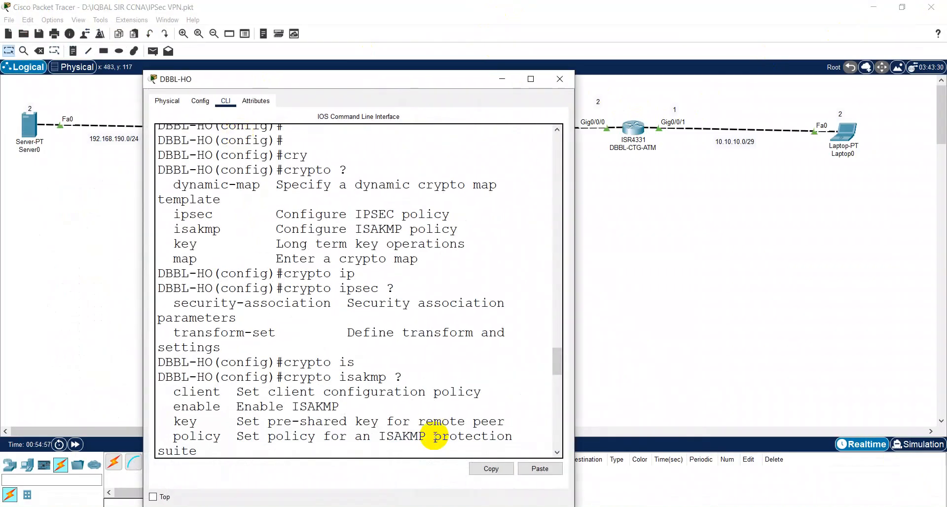
key("alt+Tab")
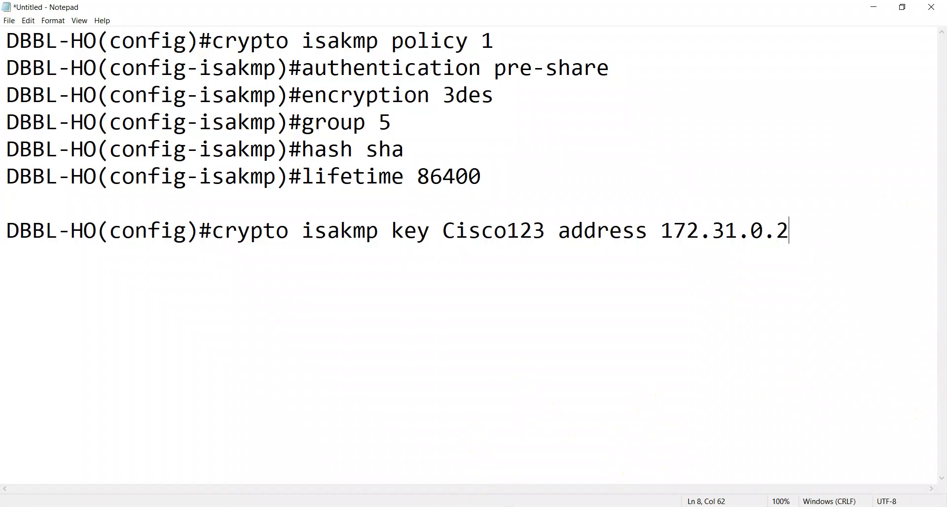
Step: Bring the DBBL-HO console back from the Packet Tracer taskbar preview
mouse_move(330, 482)
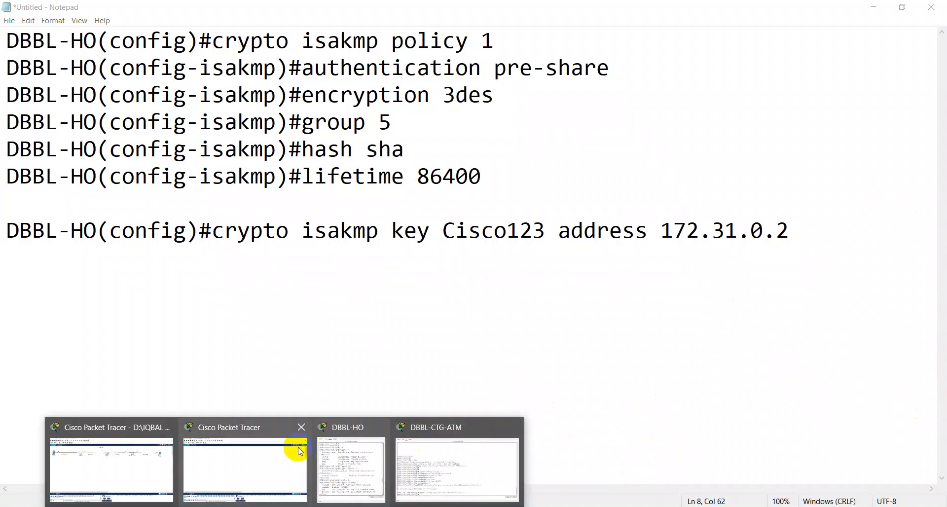
left_click(348, 459)
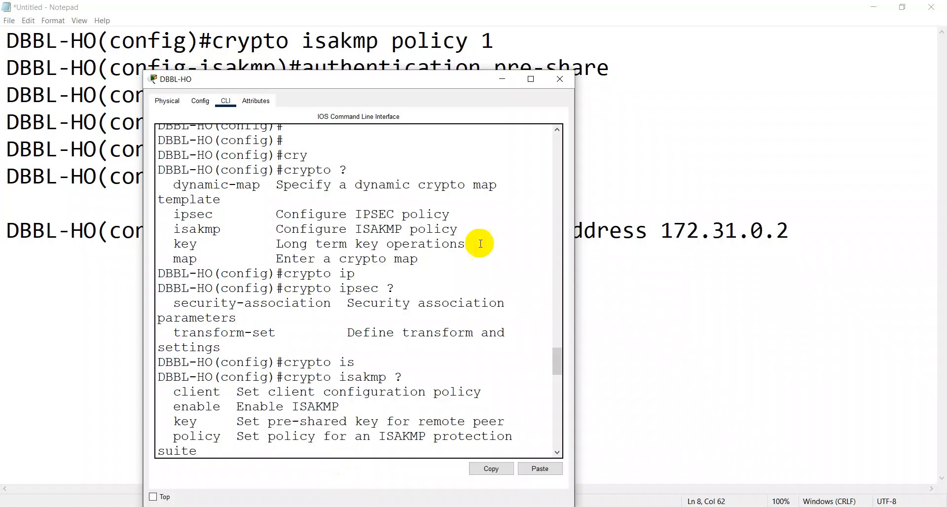
Step: Maximize the DBBL-HO console and recall the previous key command, trimming it back to crypto
left_click(531, 79)
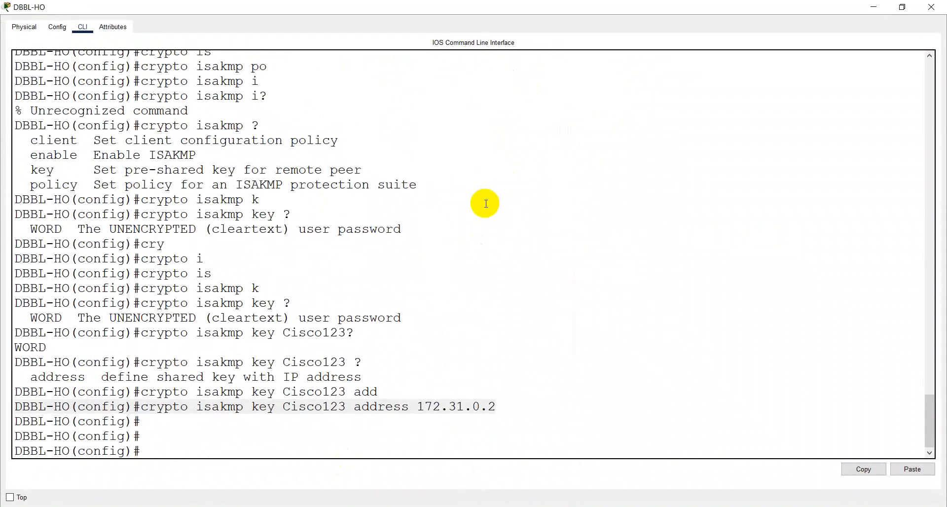
key("Return")
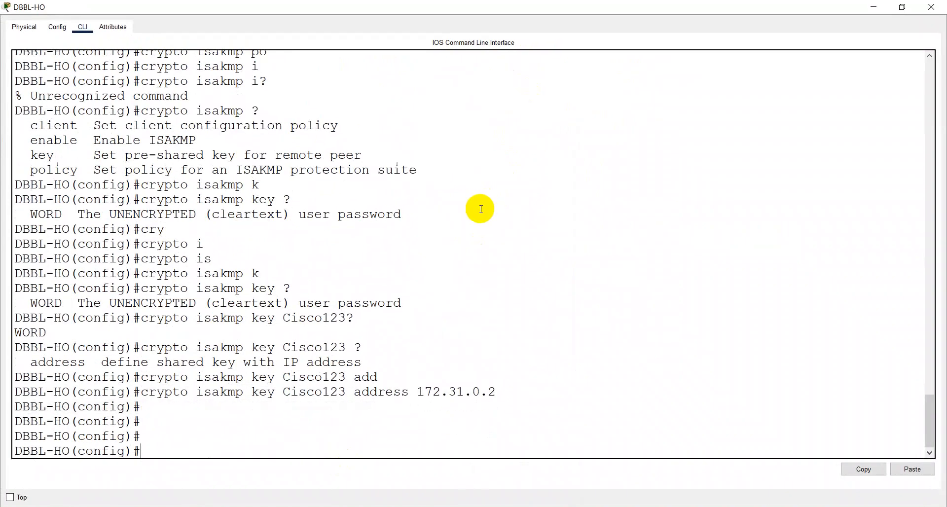
key("Up")
key("BackSpace")
key("BackSpace")
key("BackSpace")
key("BackSpace")
key("BackSpace")
key("BackSpace")
key("BackSpace")
key("BackSpace")
key("BackSpace")
key("BackSpace")
key("BackSpace")
key("BackSpace")
key("BackSpace")
key("BackSpace")
key("BackSpace")
key("BackSpace")
key("BackSpace")
key("BackSpace")
key("BackSpace")
key("BackSpace")
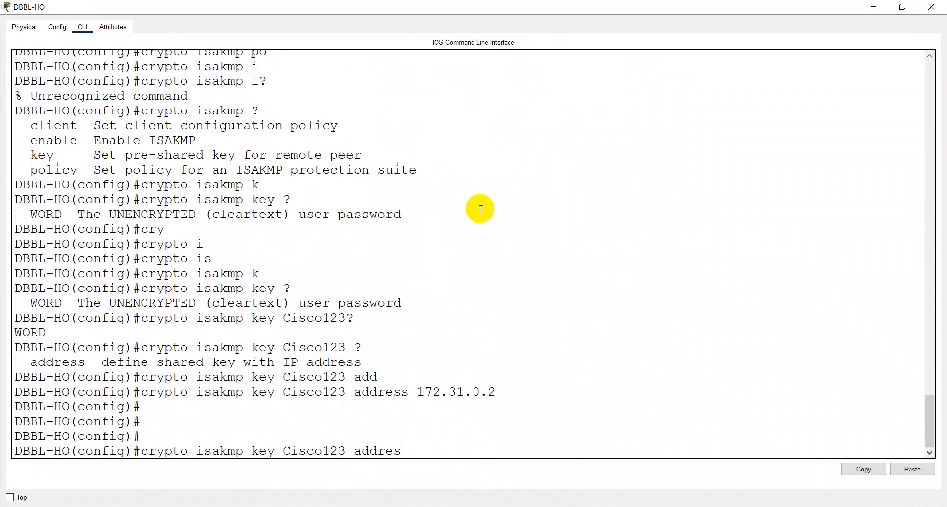
key("BackSpace")
key("BackSpace")
key("BackSpace")
key("BackSpace")
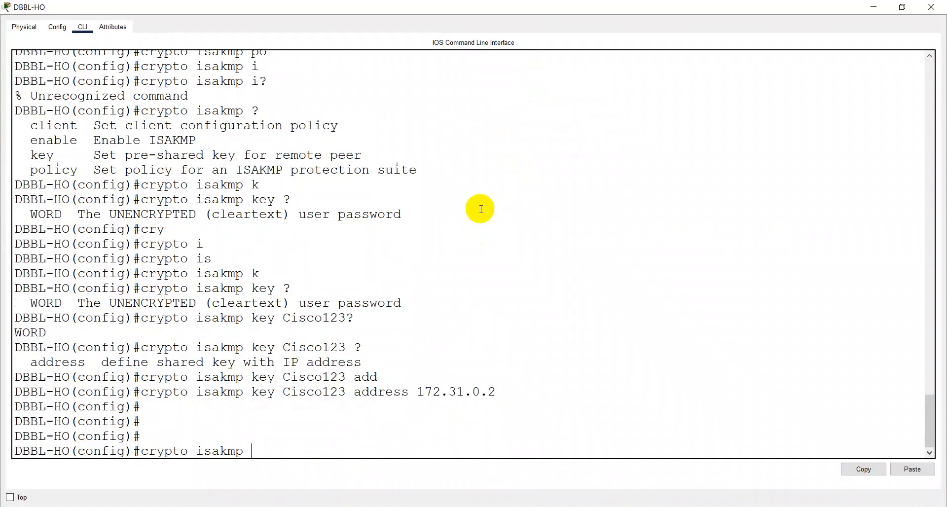
type("i")
key("BackSpace")
key("BackSpace")
key("BackSpace")
key("BackSpace")
key("BackSpace")
key("BackSpace")
key("BackSpace")
Step: Type crypto ipsec transform-set ? to see that it expects a transform set tag
type("ips")
key("Tab")
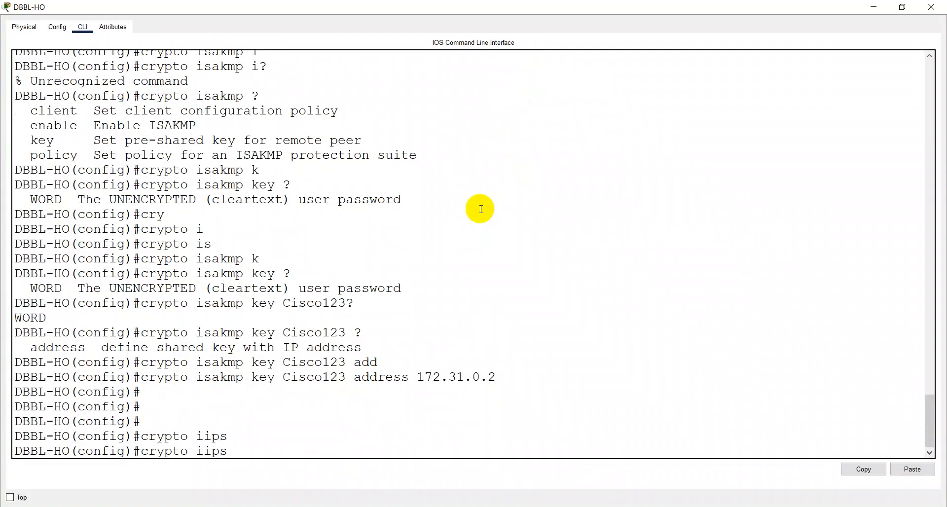
key("BackSpace")
key("BackSpace")
type("p")
key("BackSpace")
key("BackSpace")
type("p")
key("Tab")
type("tr")
key("Tab")
type("?")
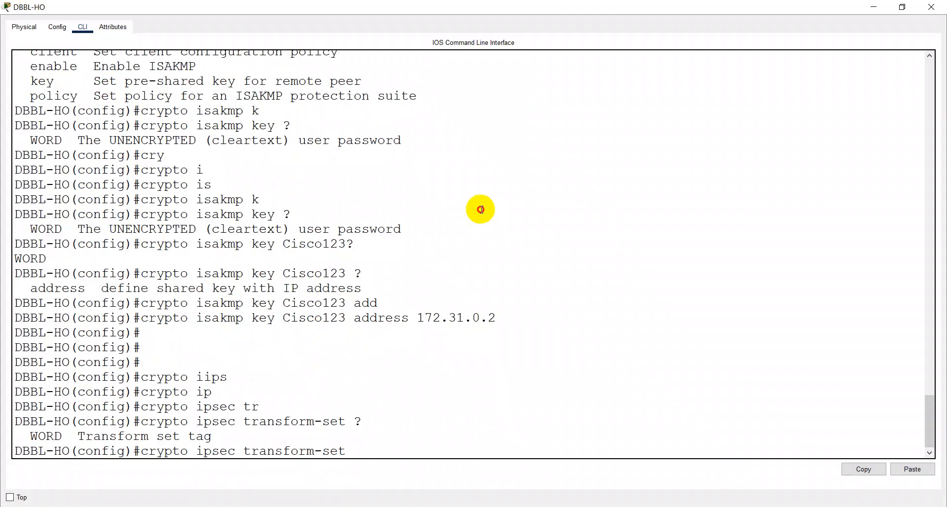
Step: Name the transform set DBBL and add the ah-sha-hmac transform
left_click(481, 209, "shift")
type("CO")
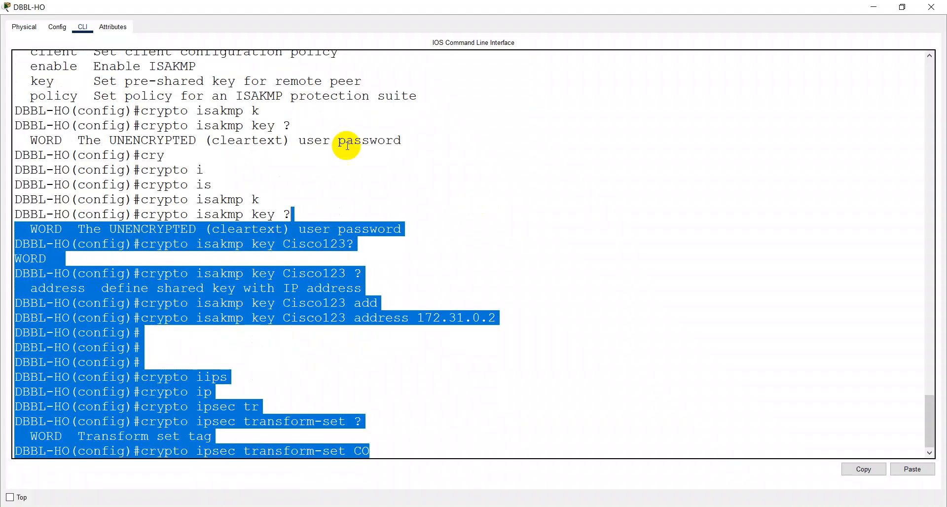
left_click(391, 447)
key("BackSpace")
key("BackSpace")
type("DBBL")
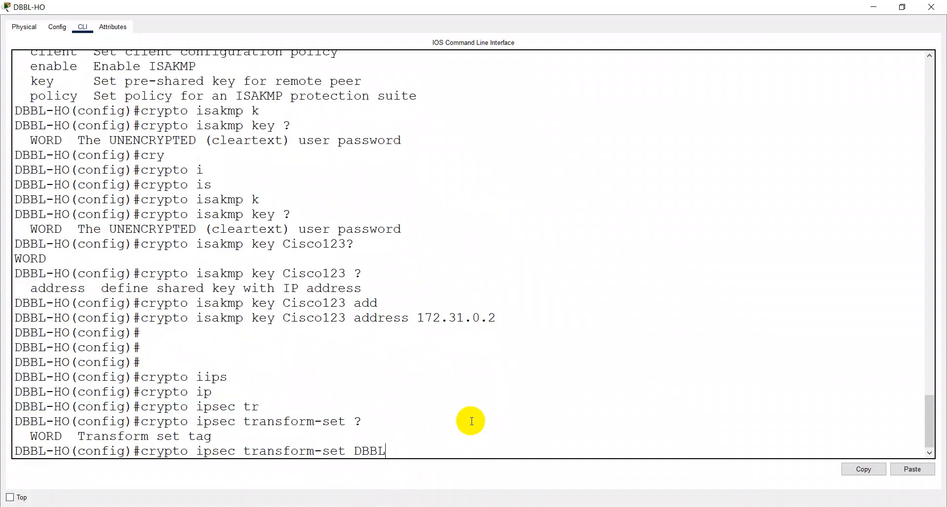
type(" ?")
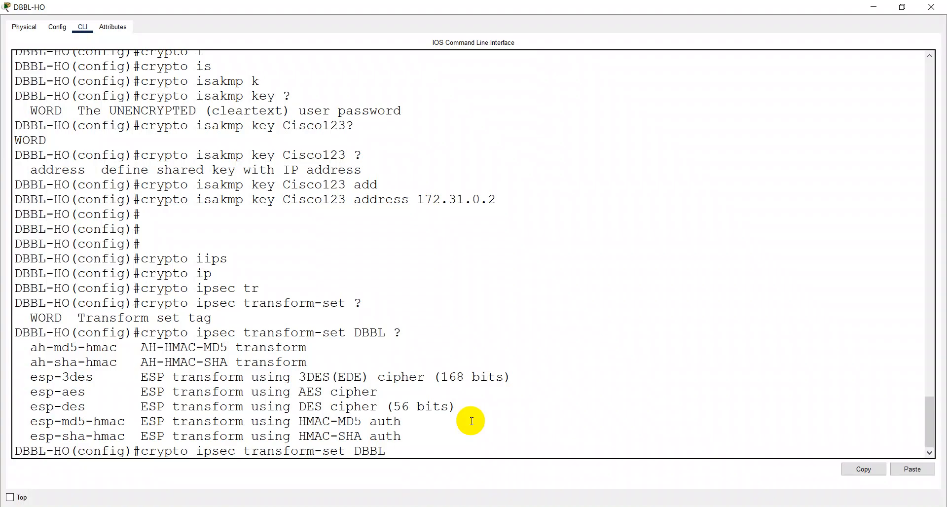
type("ah")
key("Tab")
type("-")
key("Tab")
type("m")
key("BackSpace")
type("sg")
key("BackSpace")
type("h")
key("Tab")
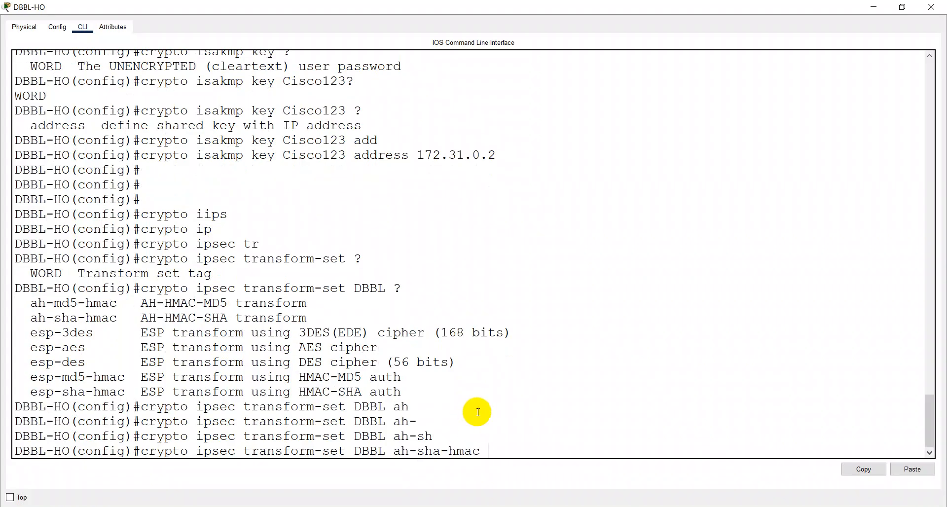
Step: Add the esp-3des and esp-sha-hmac transforms and enter the transform-set command
type("?")
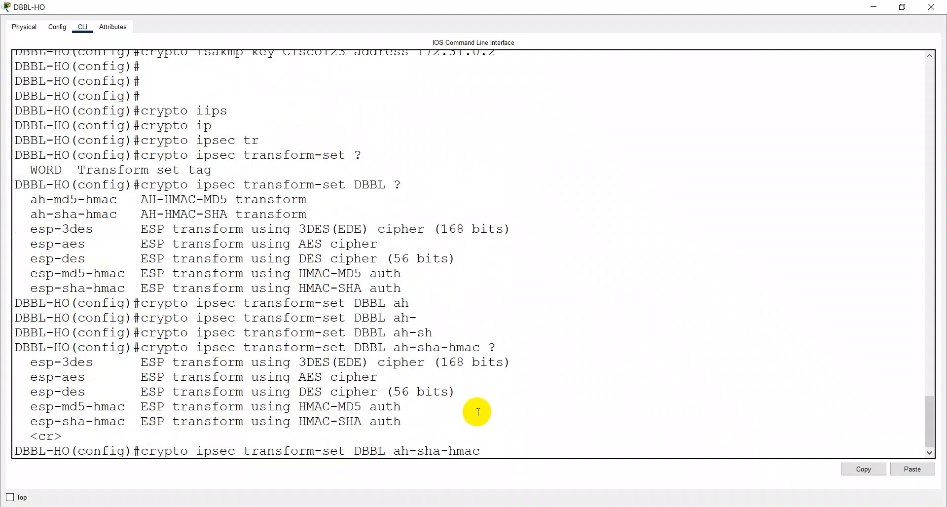
type("es")
key("Tab")
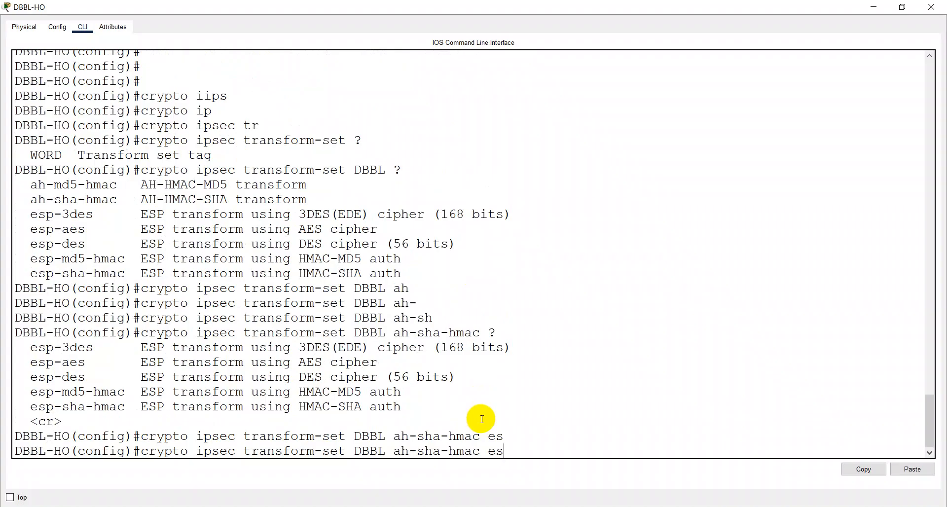
type("p-3")
key("Tab")
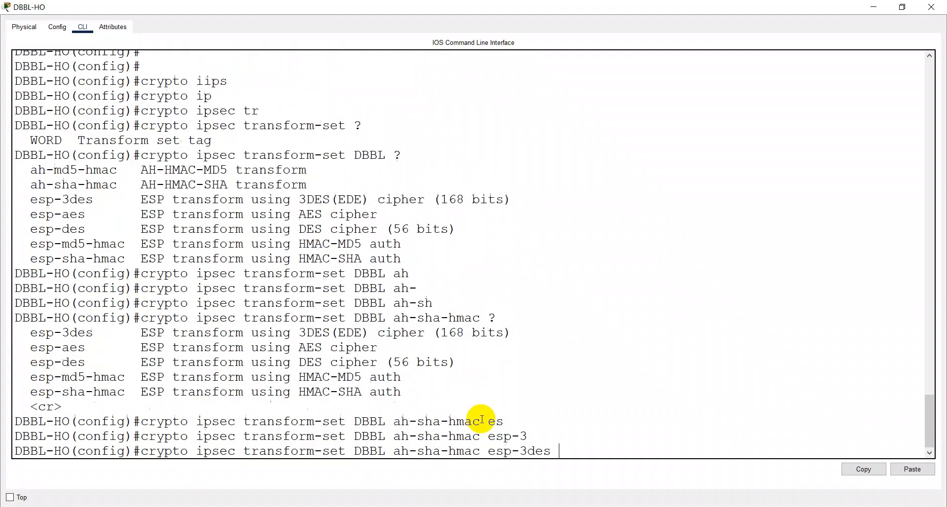
type("?")
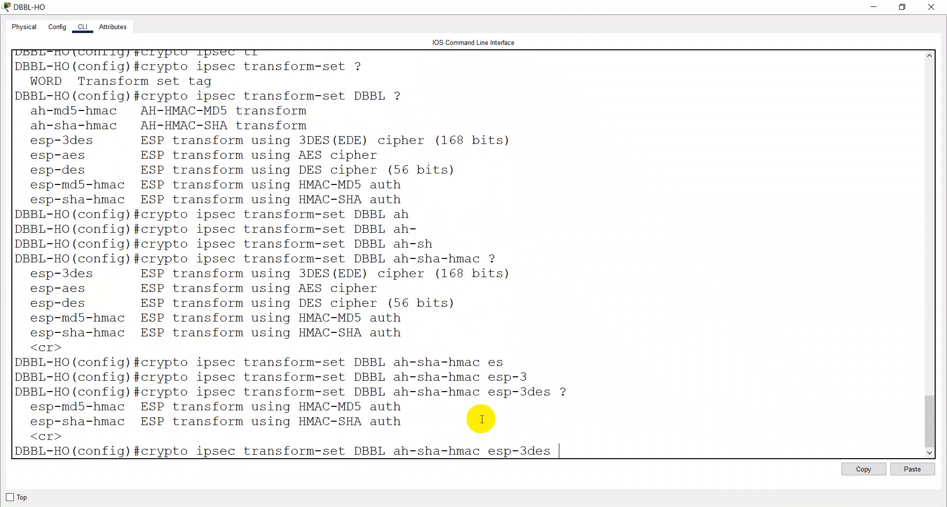
type("es")
key("Tab")
type("p")
key("Tab")
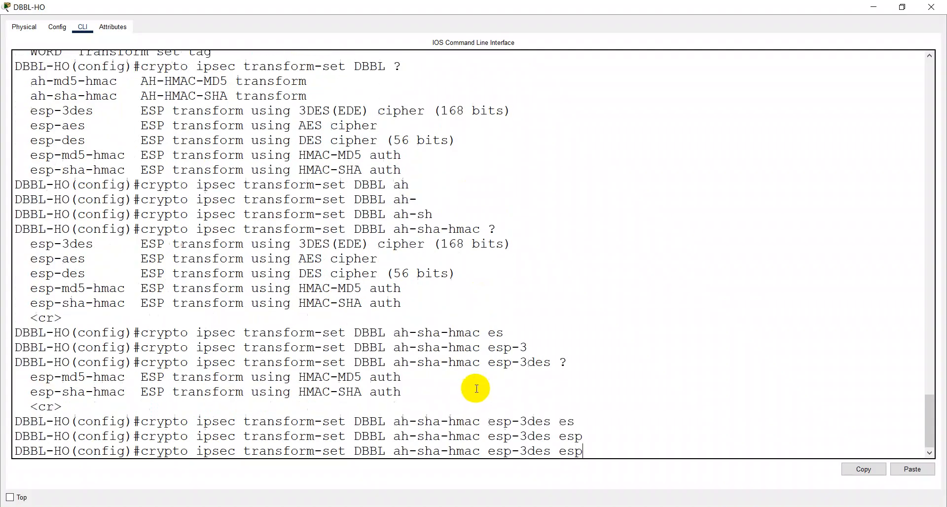
type("-sh")
key("Tab")
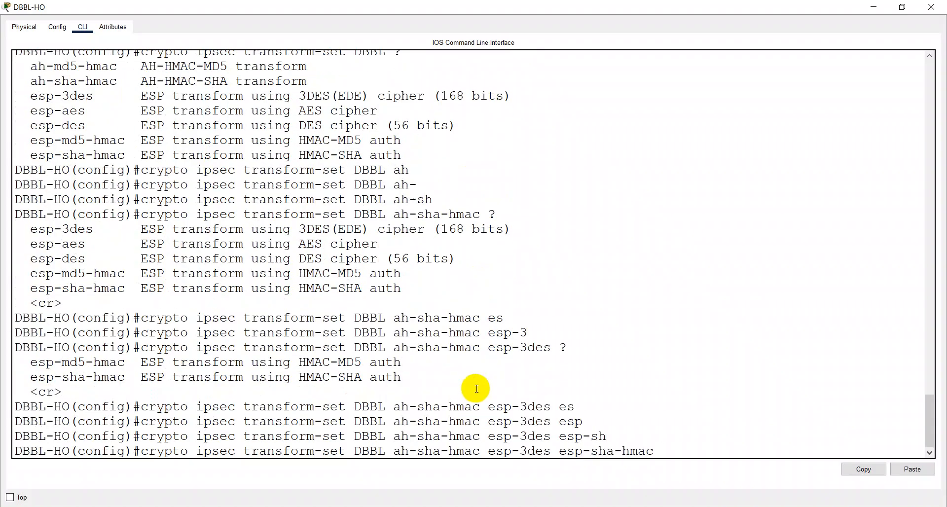
key("Return")
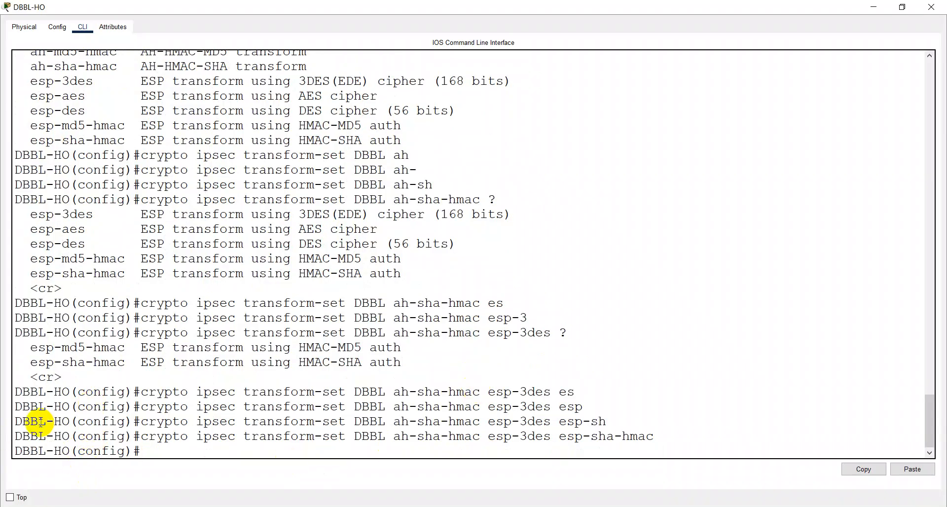
Step: Copy the transform-set command line and return to the Notepad notes
left_click_drag(18, 437, 679, 434)
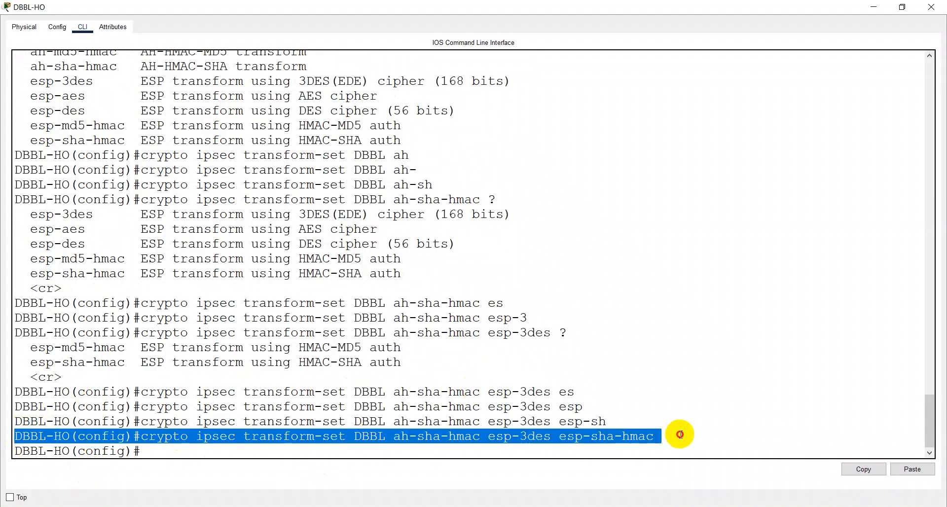
left_click(863, 469)
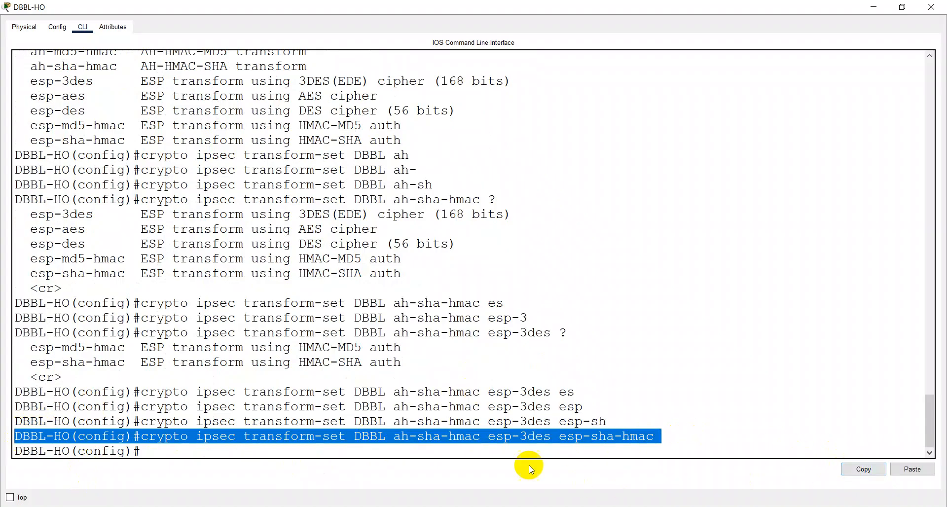
left_click(535, 506)
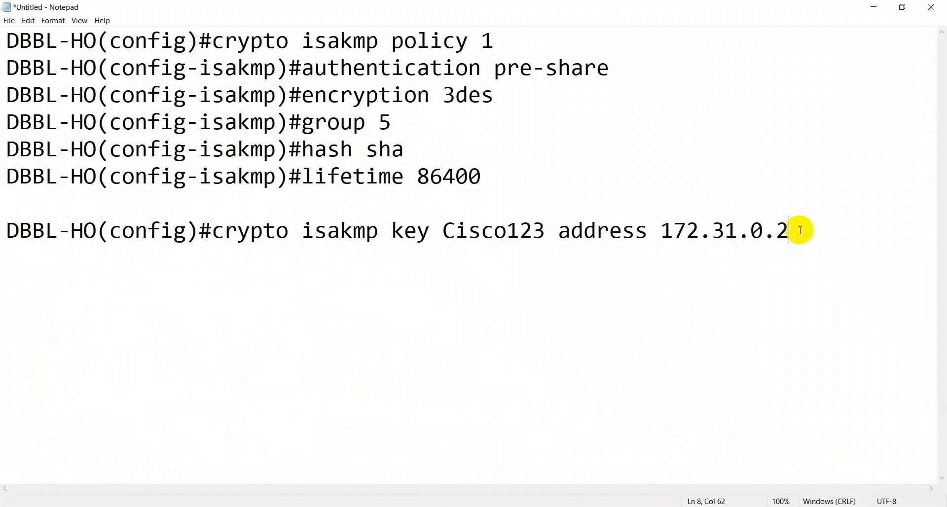
Step: Add the crypto ipsec transform-set DBBL command on a new line and set the notes font size to 24
key("Return")
key("ctrl+v")
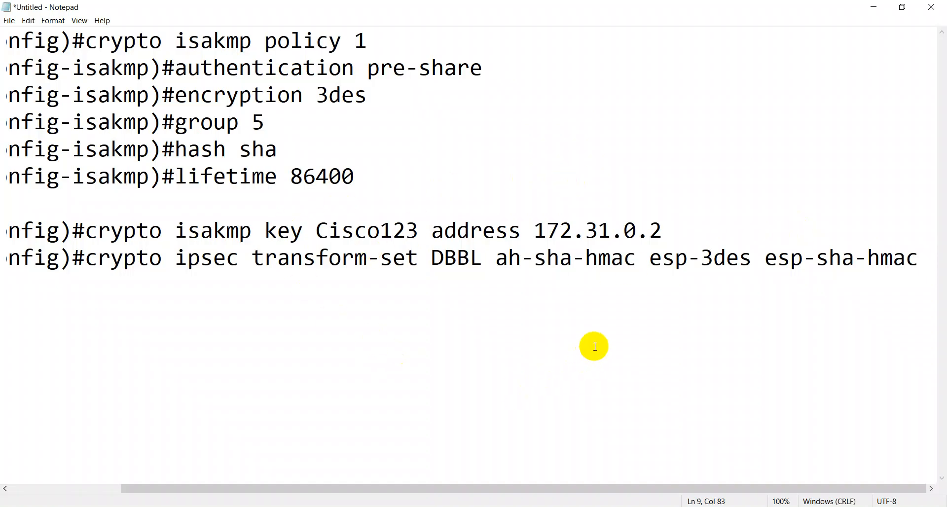
left_click_drag(300, 486, 148, 477)
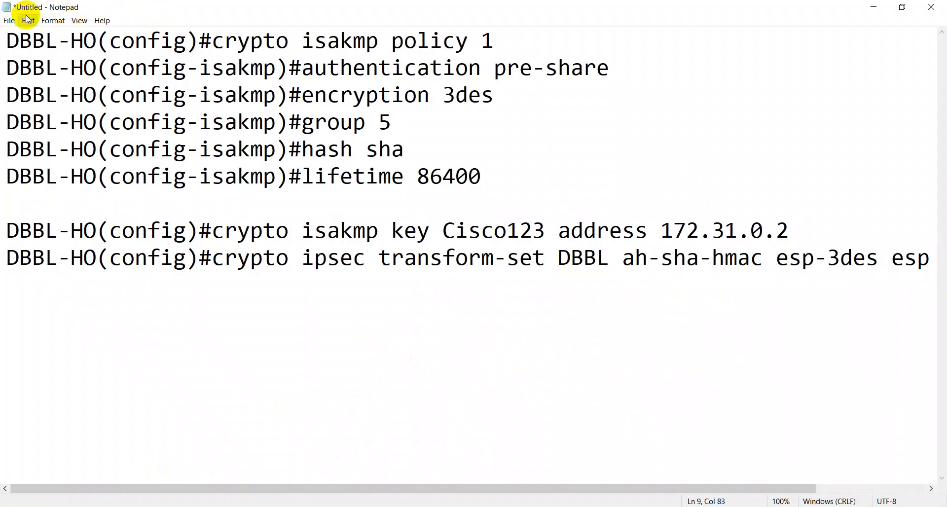
left_click(45, 40)
left_click(47, 23)
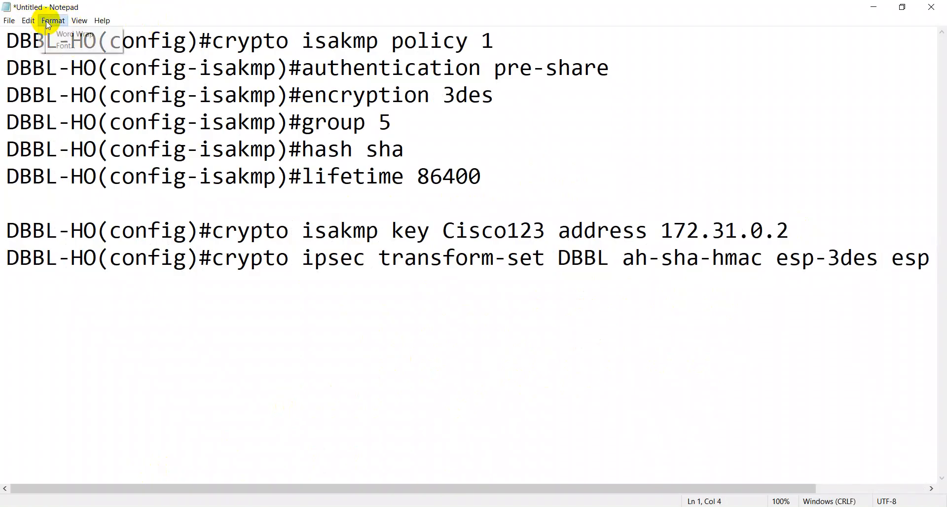
key("Escape")
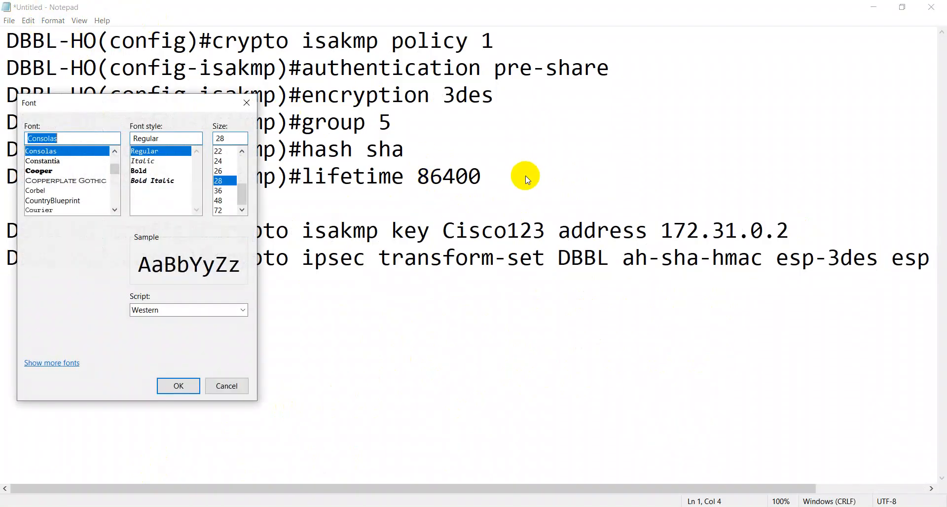
left_click(227, 162)
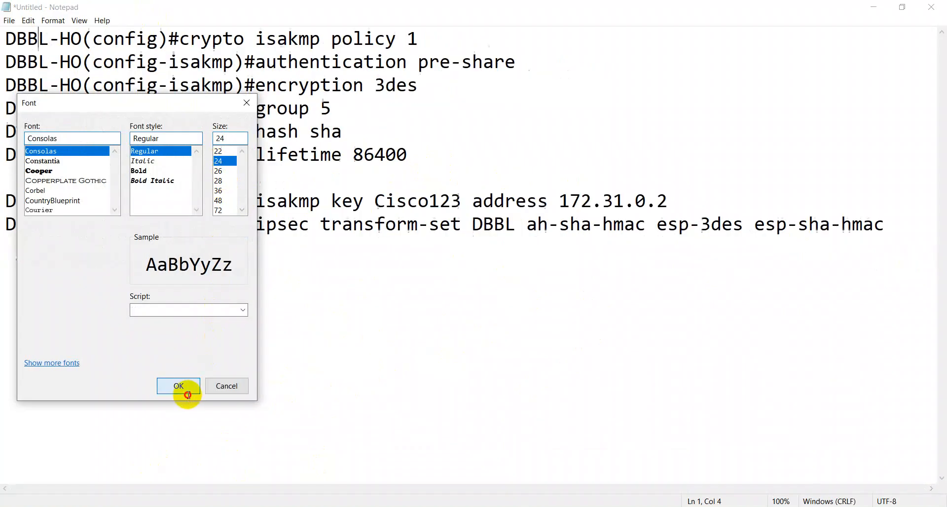
left_click(188, 394)
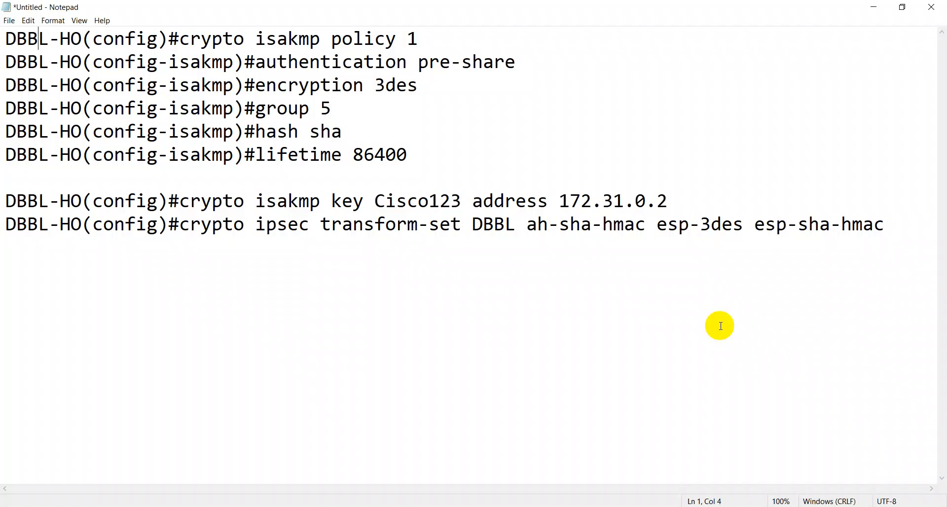
Step: Copy the transform-set command from line 9 and switch to the DBBL-CTG-ATM router console
left_click_drag(180, 226, 892, 255)
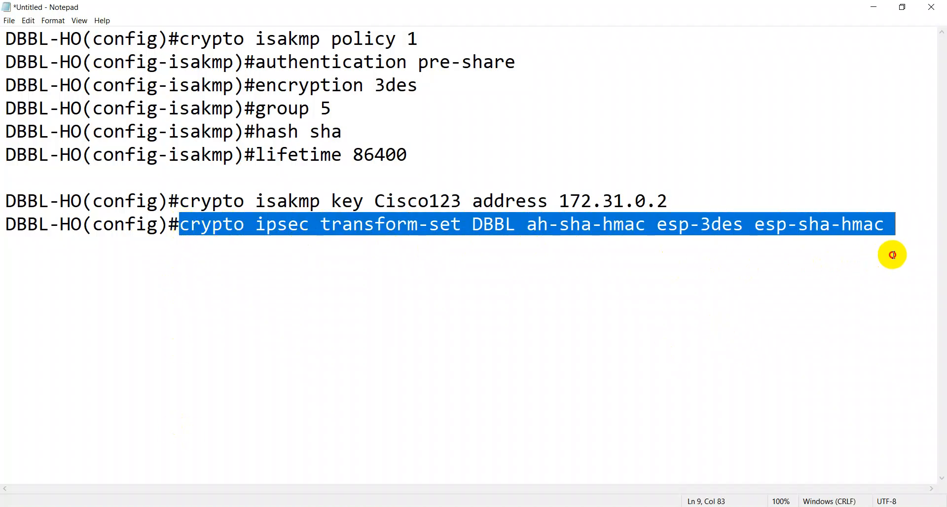
right_click(877, 229)
left_click(837, 263)
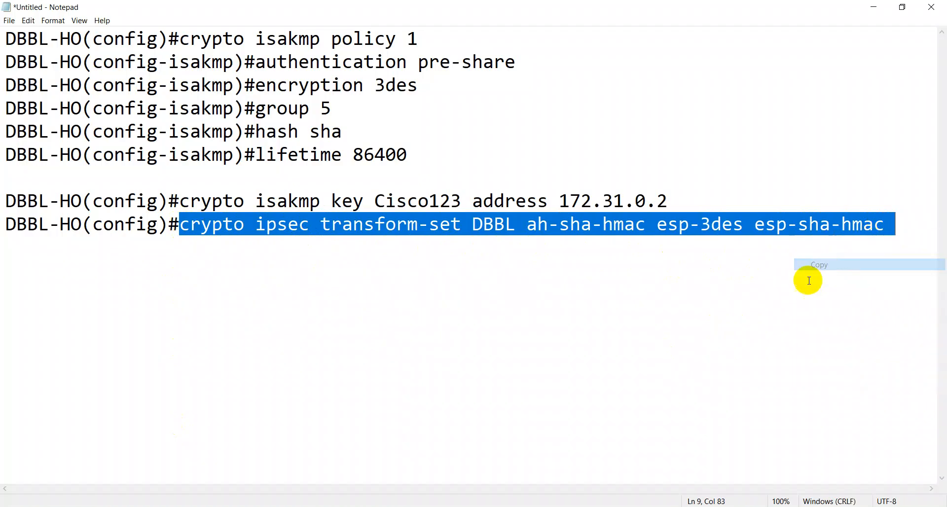
left_click(807, 281)
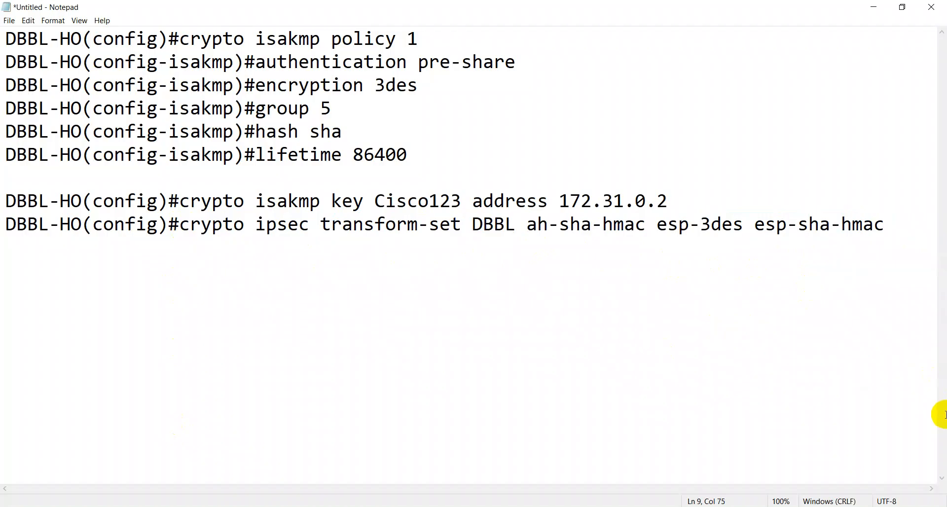
left_click(333, 504)
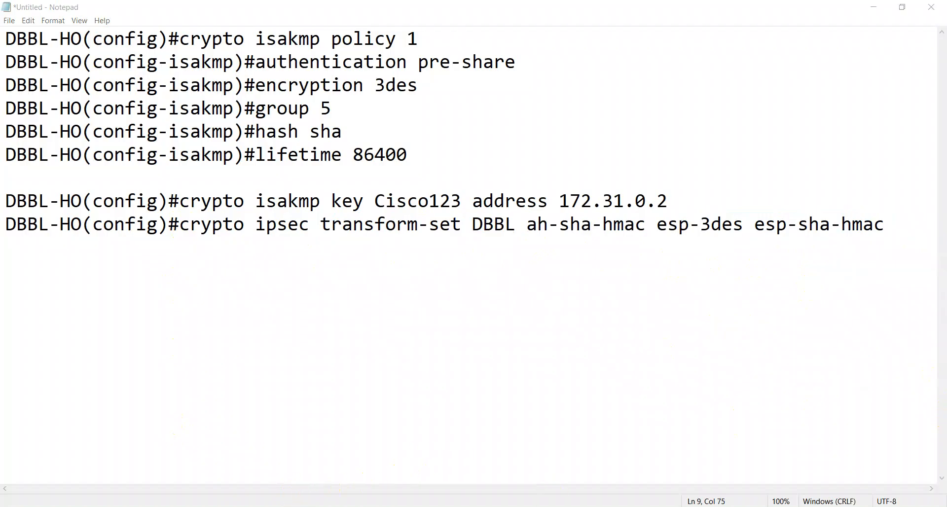
left_click(441, 461)
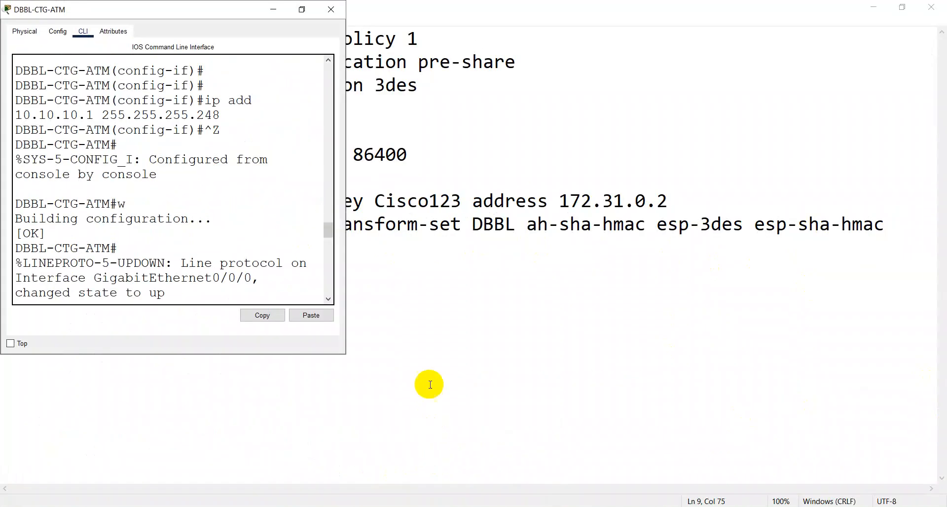
Step: In the maximized DBBL-CTG-ATM CLI, enter transform-set DBBL with ah-sha-hmac, esp-3des and esp-sha-hmac
left_click(302, 11)
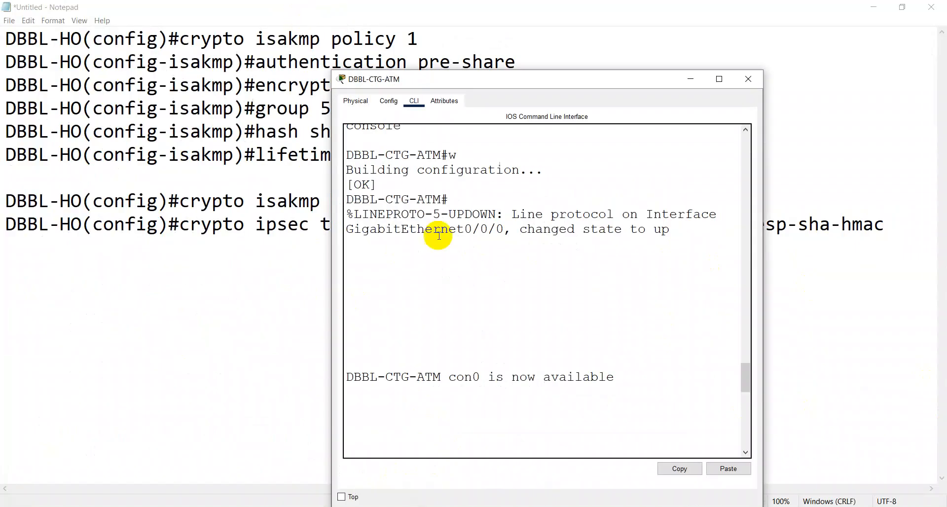
left_click(718, 79)
key("Return")
key("Return")
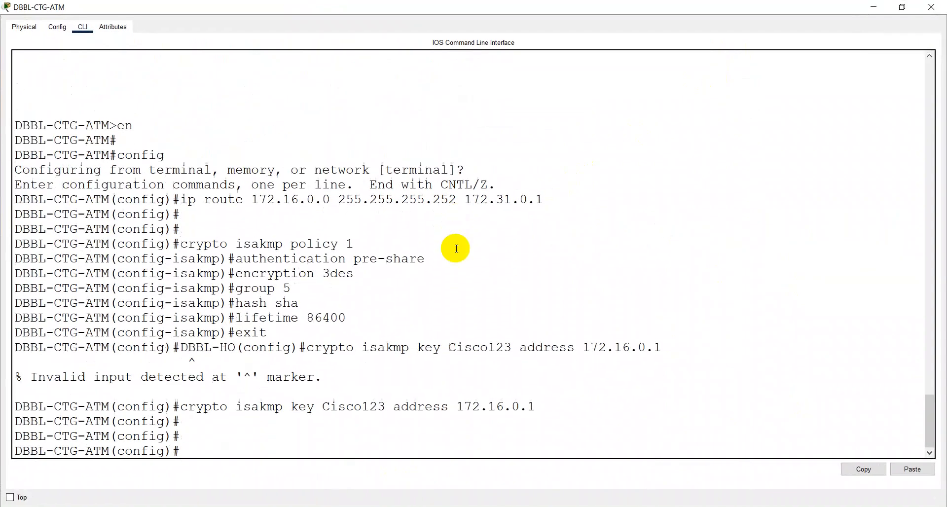
left_click(903, 471)
key("Return")
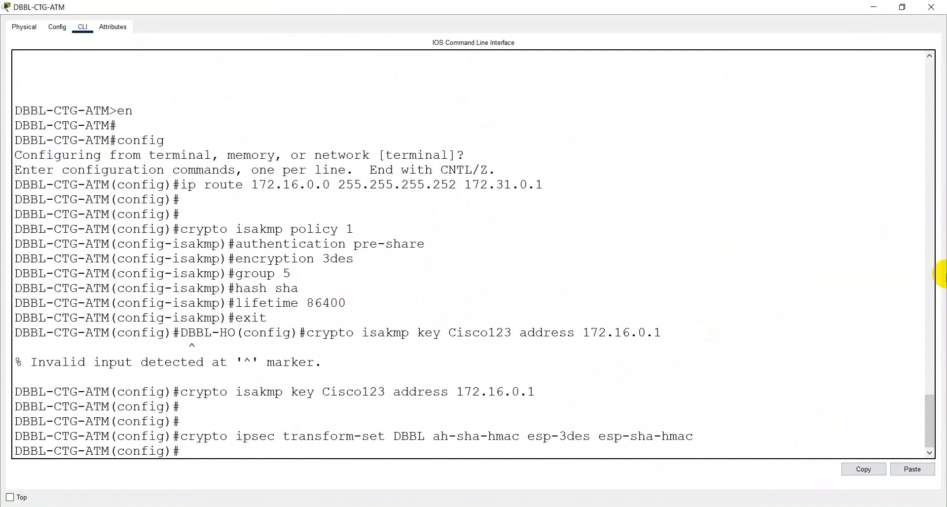
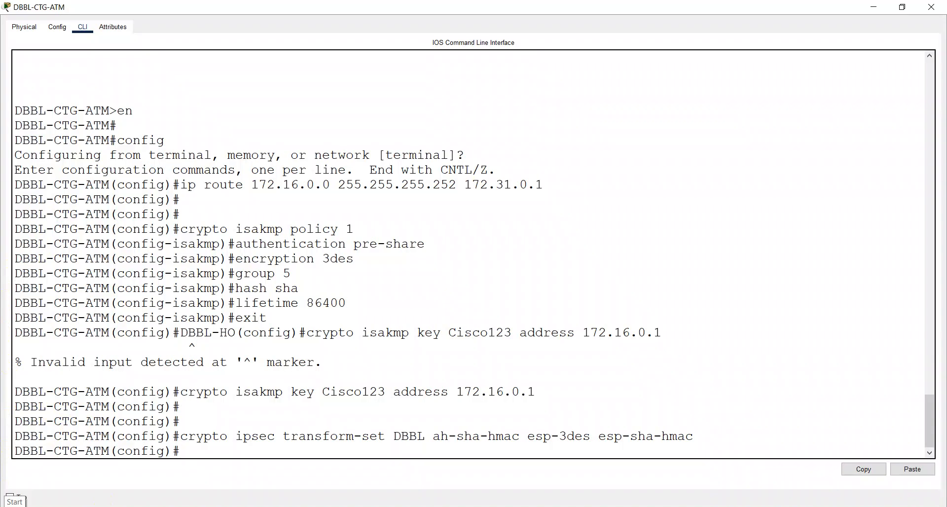
Step: Leave the DBBL-CTG-ATM console at a fresh prompt and minimize it to show the Notepad notes
key("Return")
key("Return")
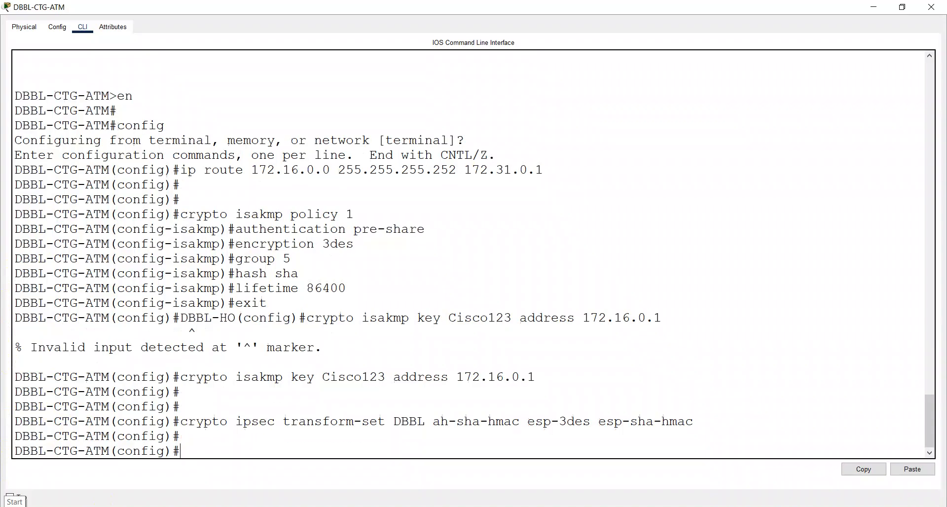
left_click(873, 7)
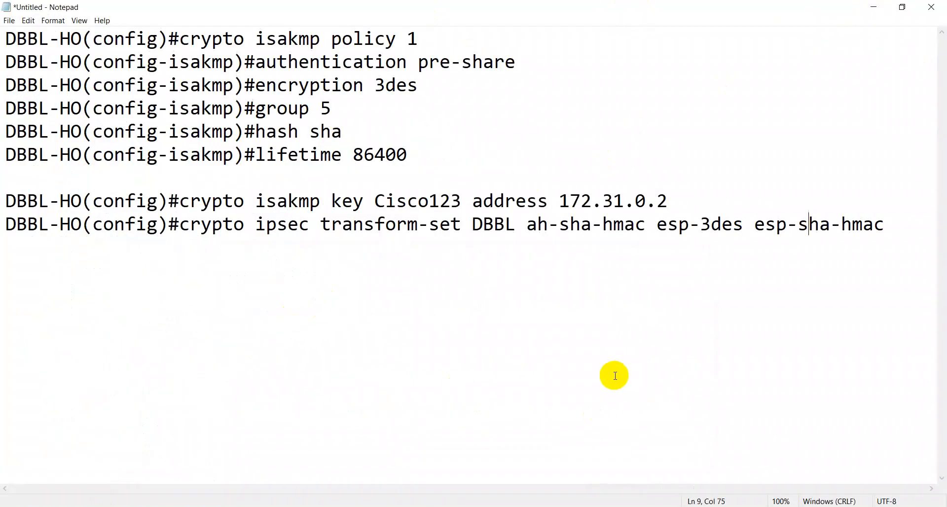
Step: Switch to the DBBL-HO router console and start a fresh prompt line
left_click(284, 506)
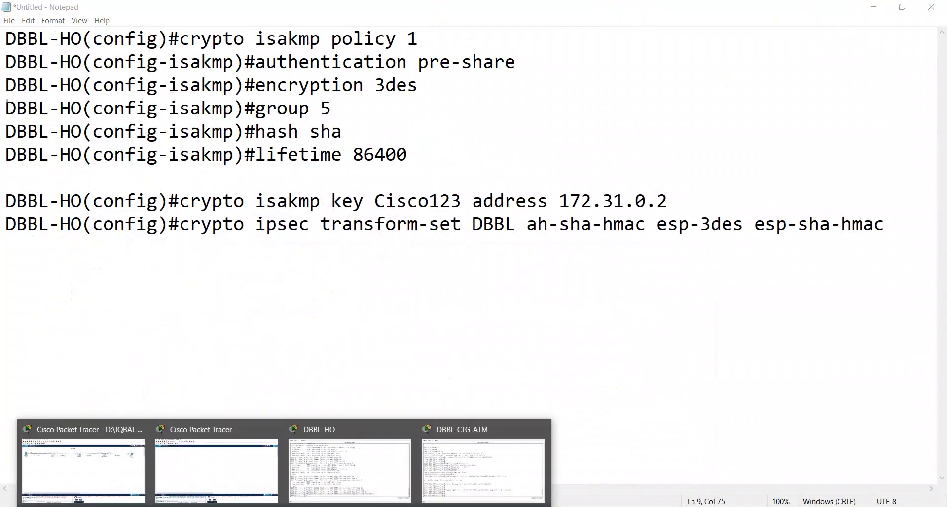
left_click(326, 457)
left_click(326, 391)
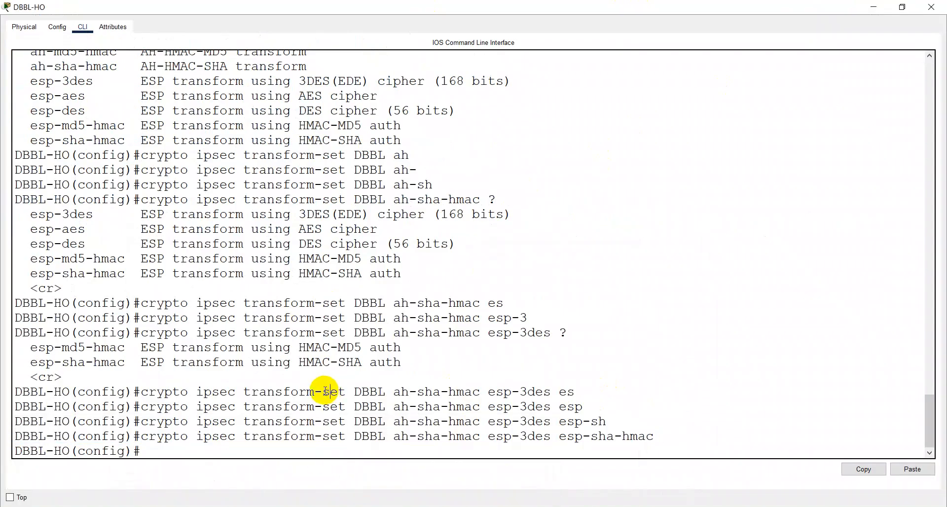
key("Return")
Step: Enter crypto map DBBL-HO-2-CTG 1 ipsec-isakmp, correcting the HQ typo to HO
type("crypto")
key("Tab")
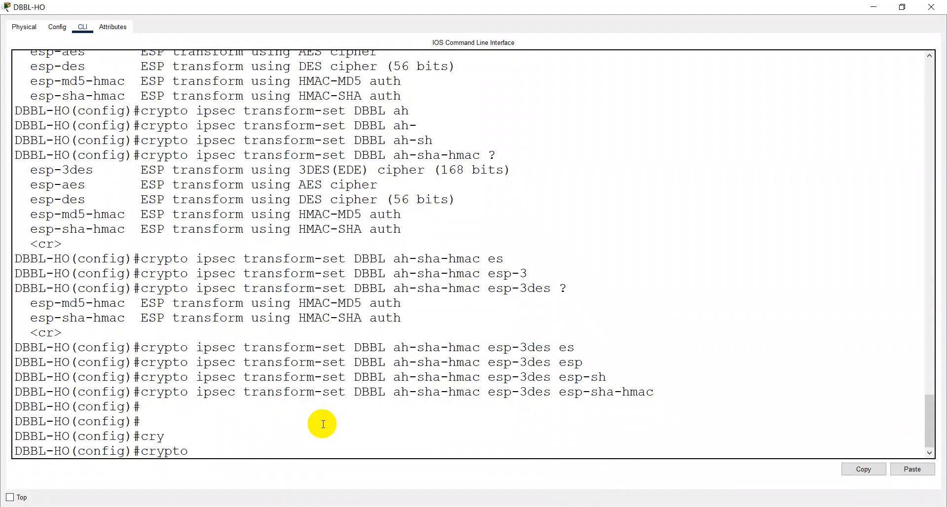
type("m")
key("Tab")
type("?")
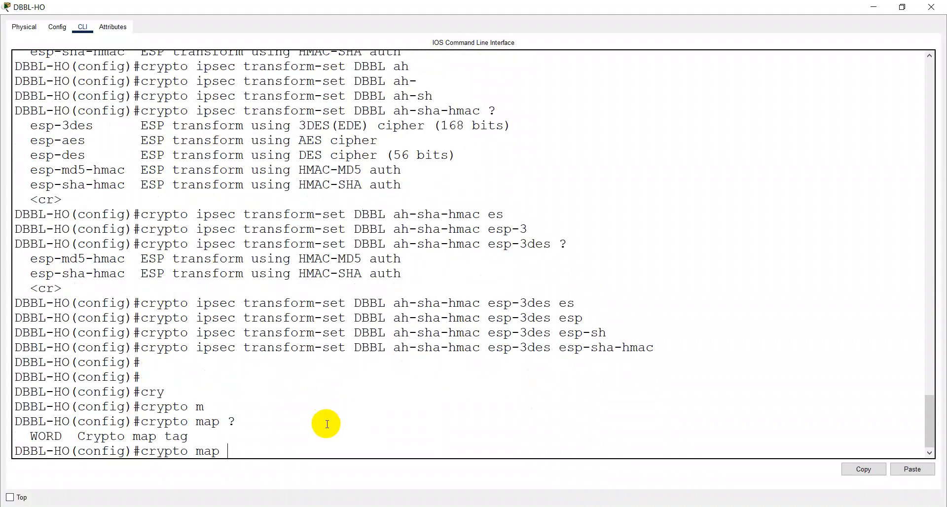
type("DBBL-HQ-")
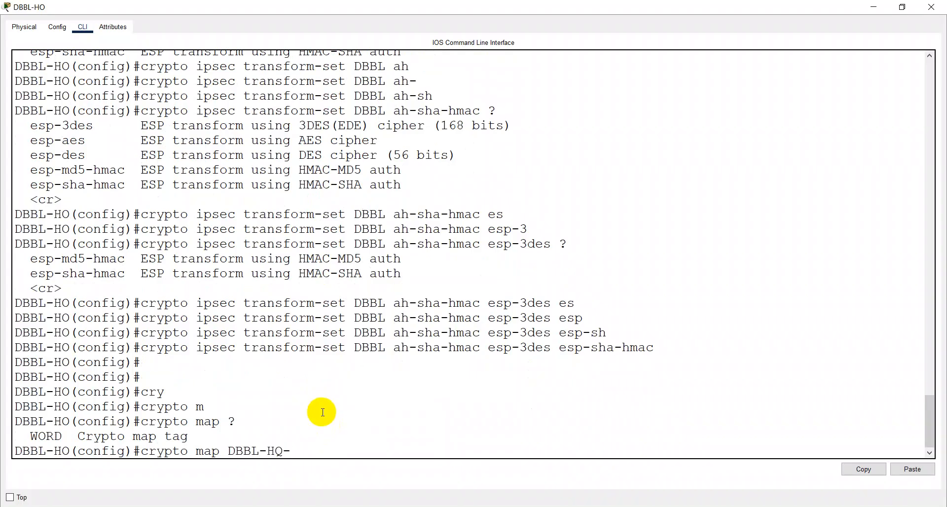
type("2-CTG ?")
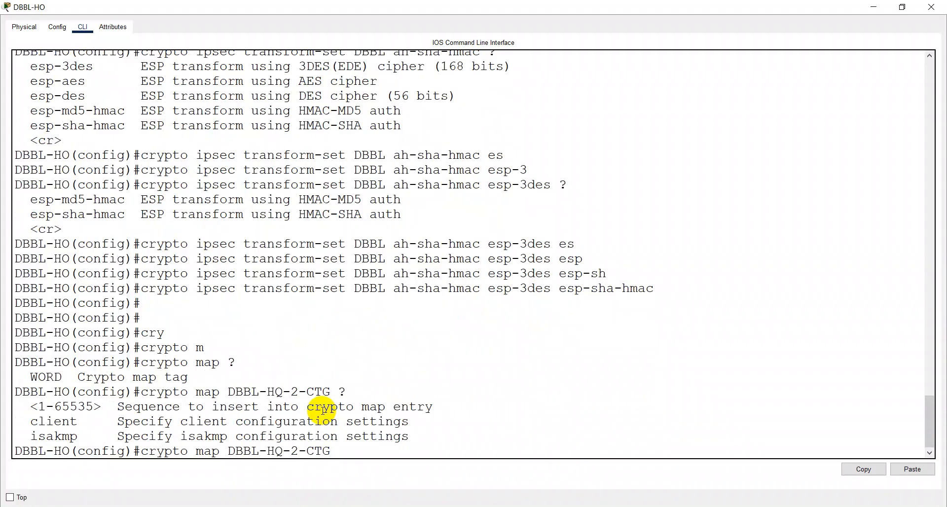
key("BackSpace")
type("O")
type("?")
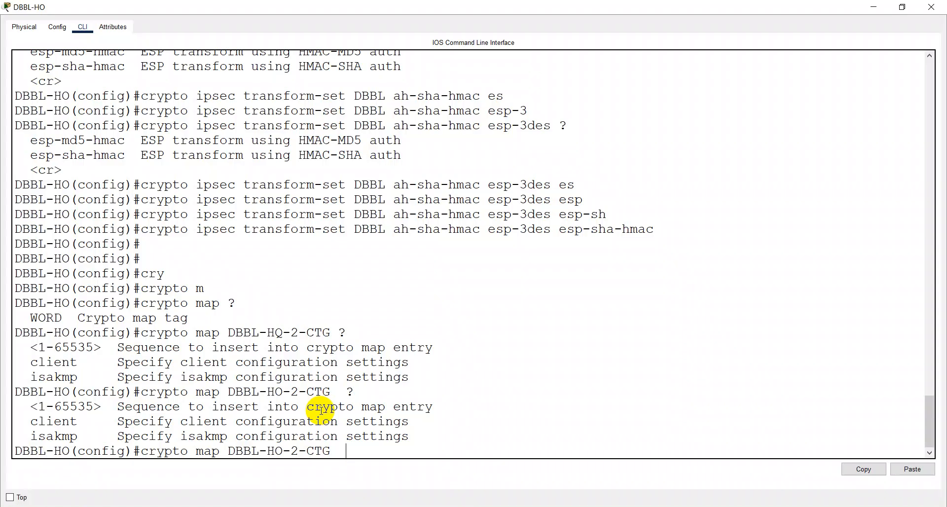
type("1")
type(" ?")
type("ip")
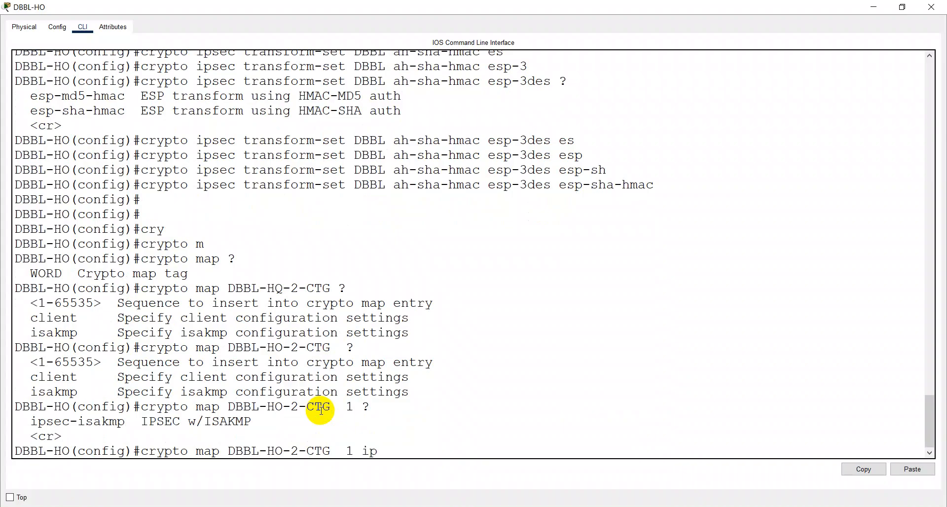
key("Tab")
key("Return")
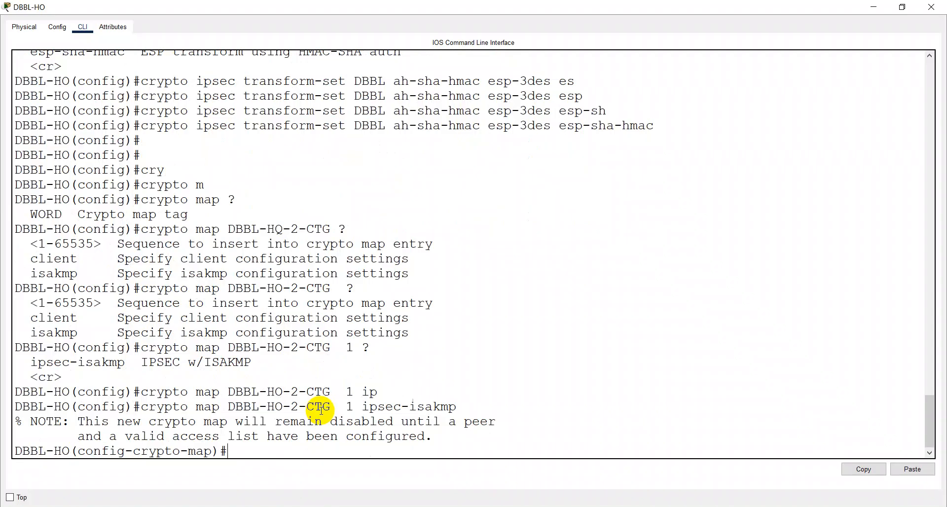
Step: Set the crypto map peer to 172.31.0.2
type("set")
key("Tab")
type("p")
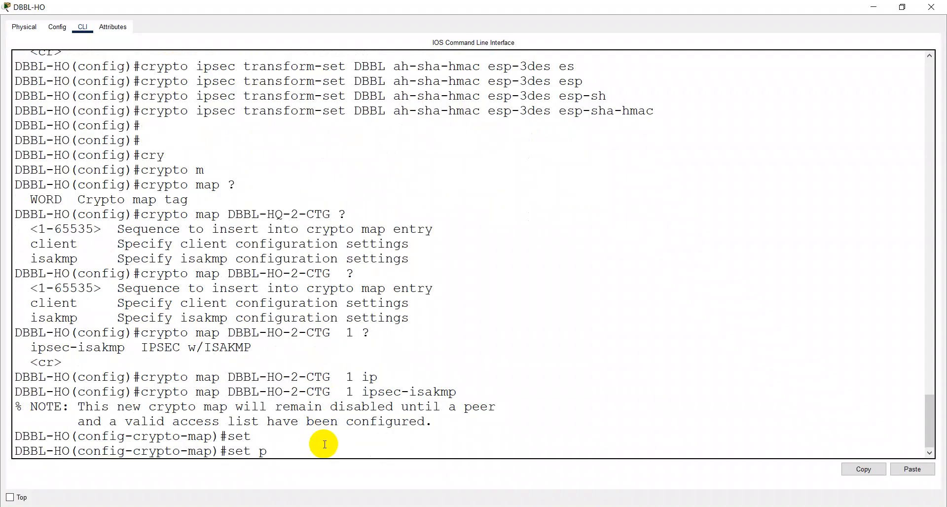
type("e")
key("Tab")
type("172")
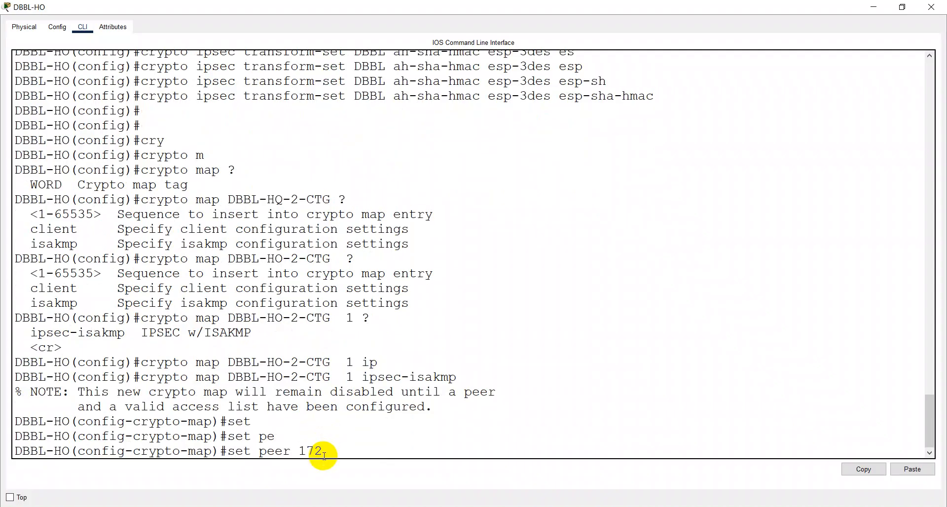
type(".31.0.2")
key("Return")
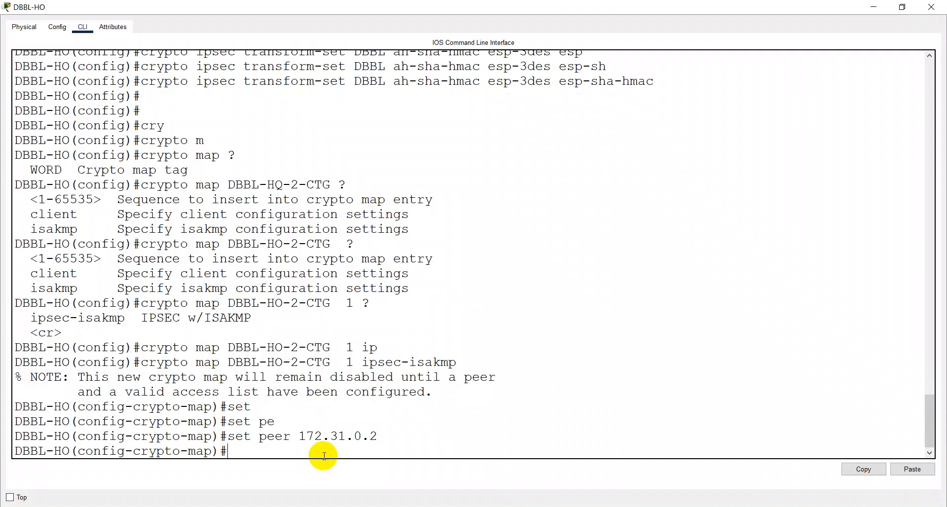
Step: Add set transform-set DBBL and match address 101, then select the crypto map commands in the console
type("set tra")
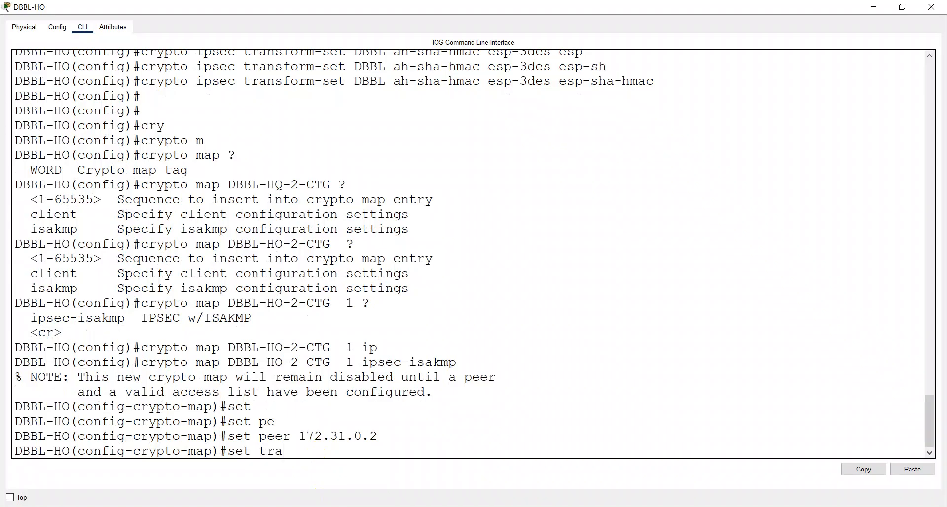
key("Tab")
type("DBBL")
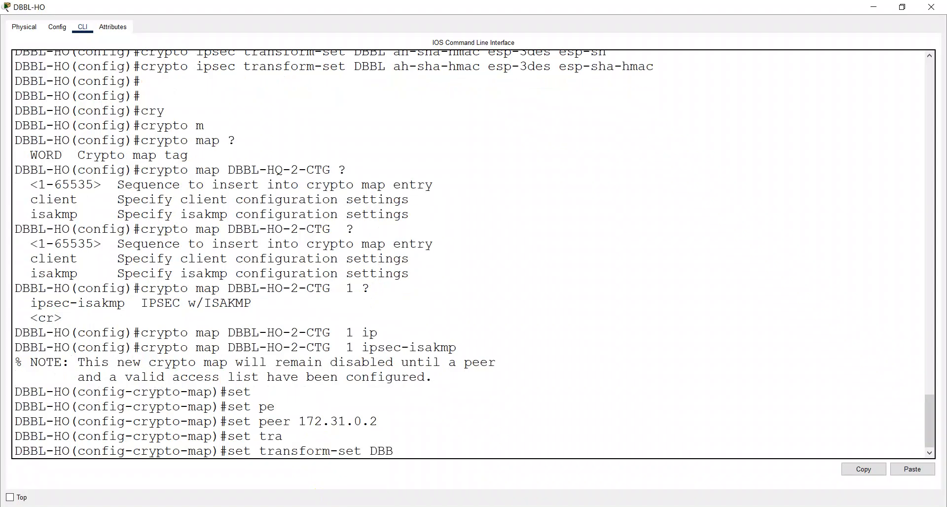
key("Return")
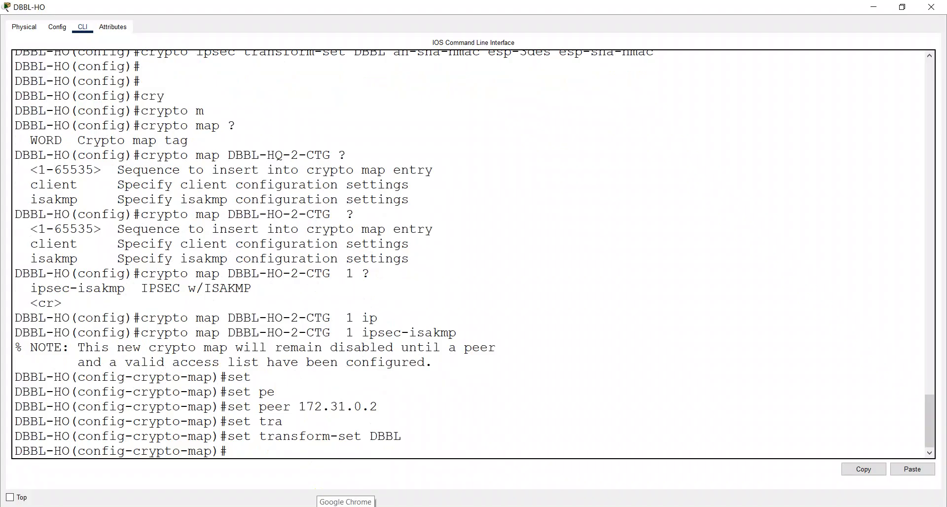
type("mat")
key("Tab")
type("ad")
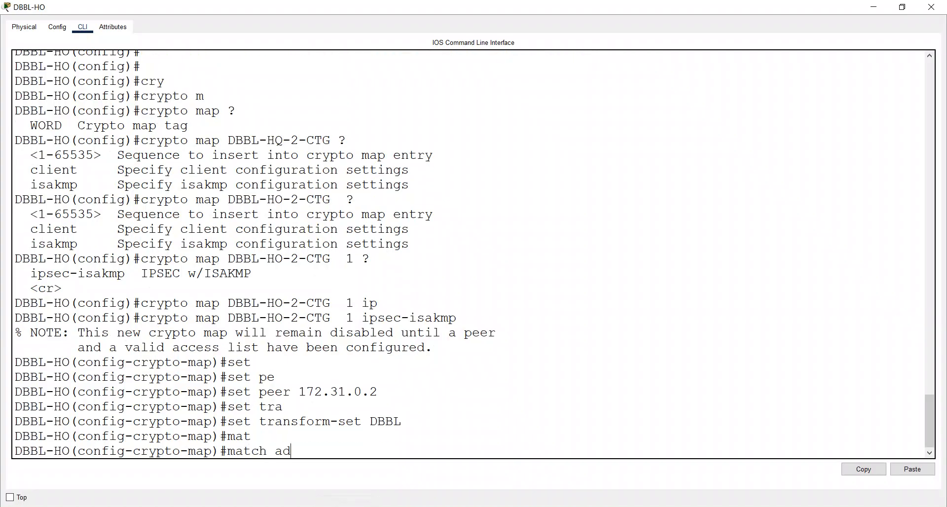
key("Tab")
type("101")
key("Return")
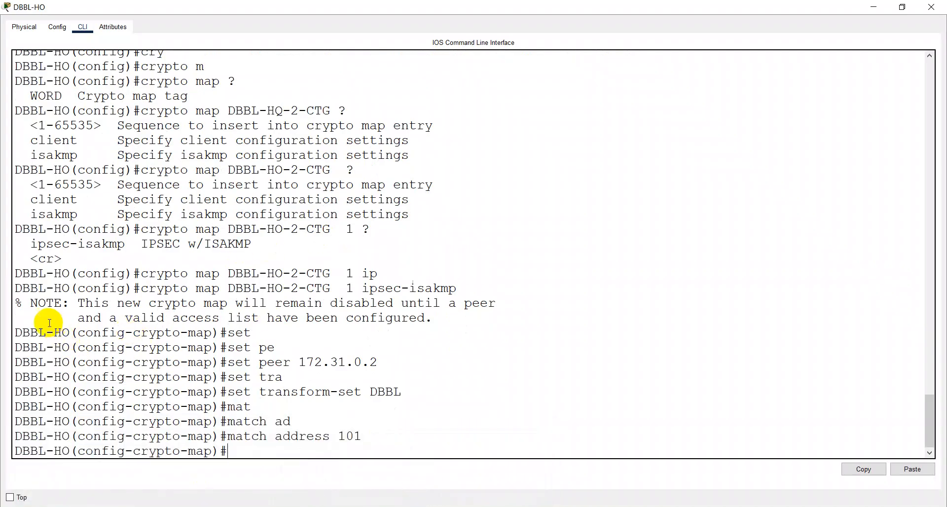
left_click_drag(15, 288, 389, 439)
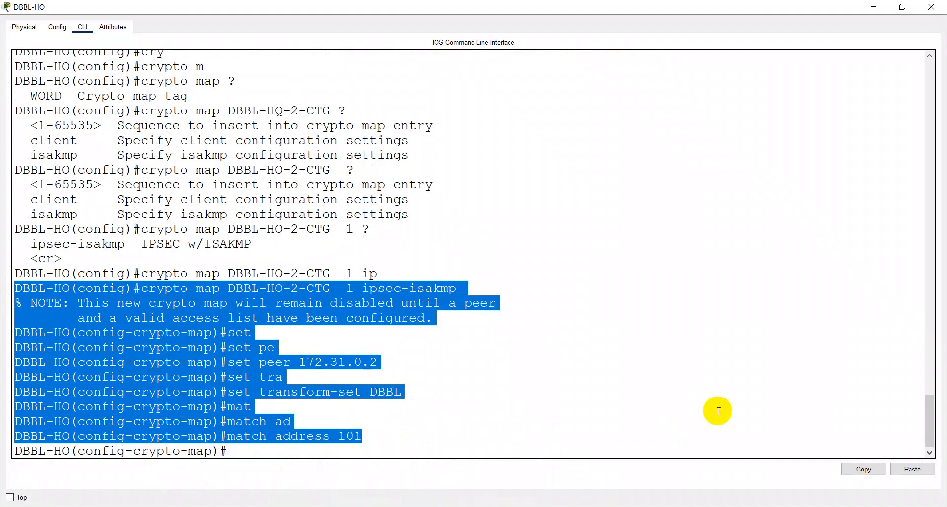
Step: Paste the copied crypto map commands into Notepad below the transform-set line
left_click(866, 469)
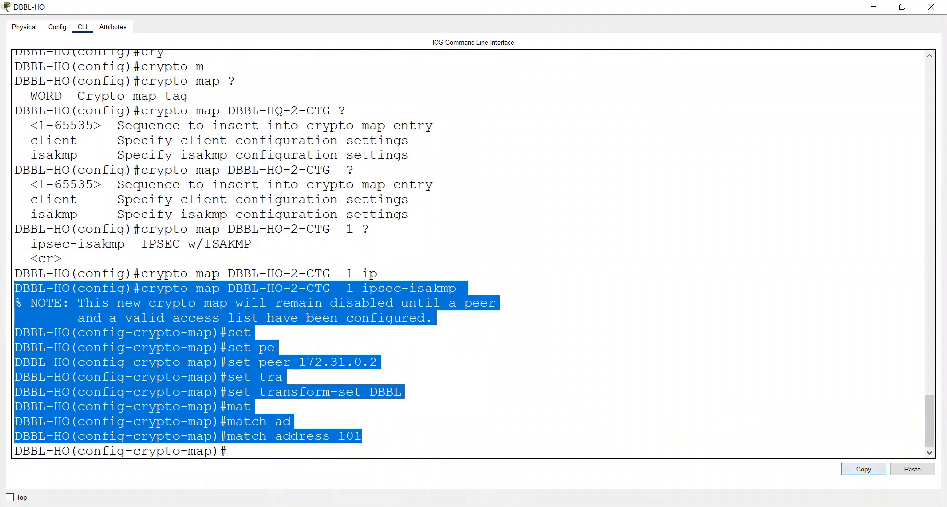
key("alt+Tab")
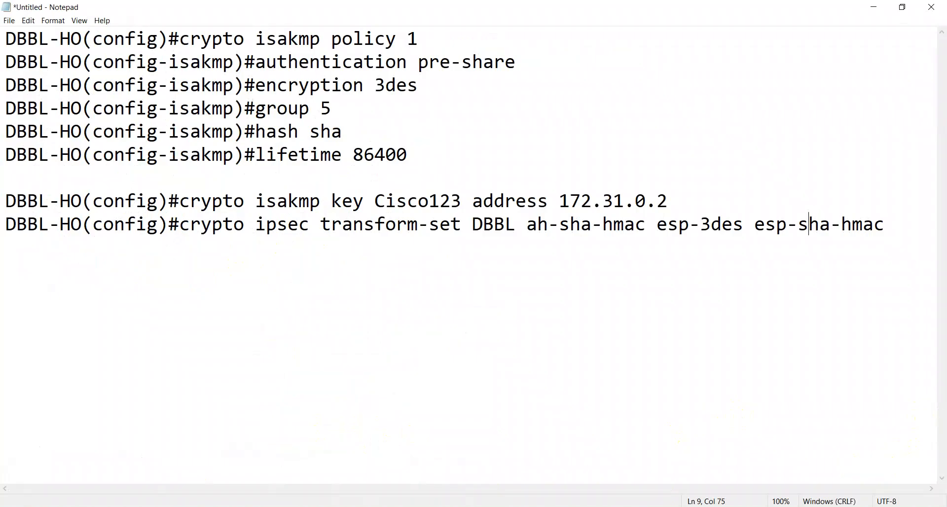
left_click(903, 226)
key("Return")
key("Return")
key("ctrl+v")
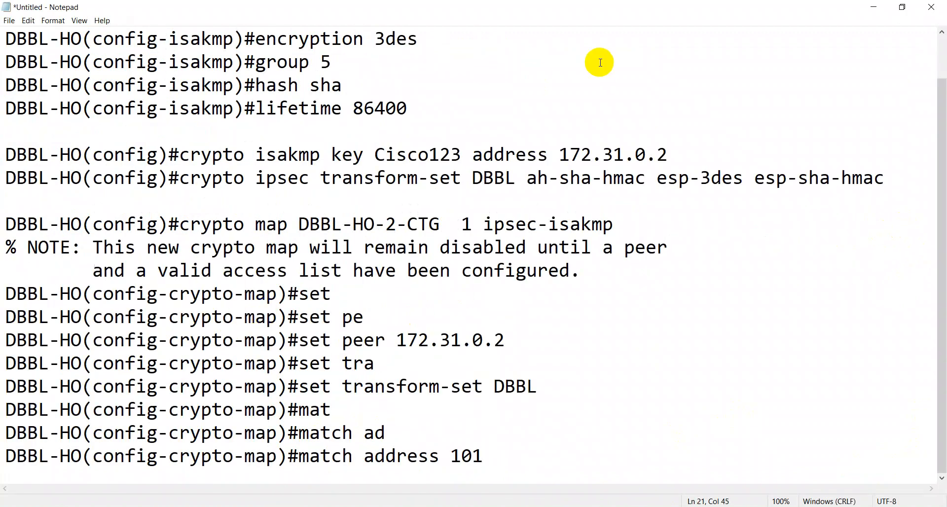
Step: Delete the NOTE message and the incomplete set, set tra and match lines from the notes
left_click_drag(8, 249, 589, 268)
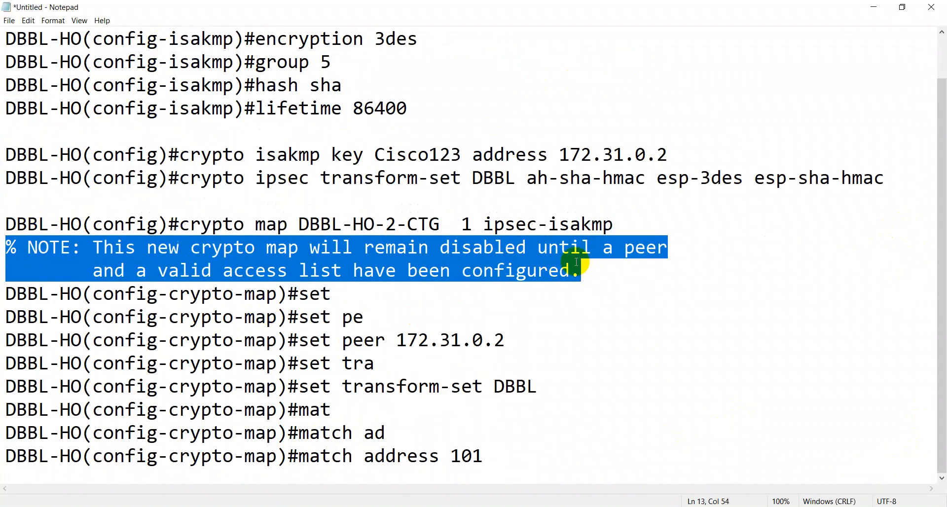
key("Delete")
key("Delete")
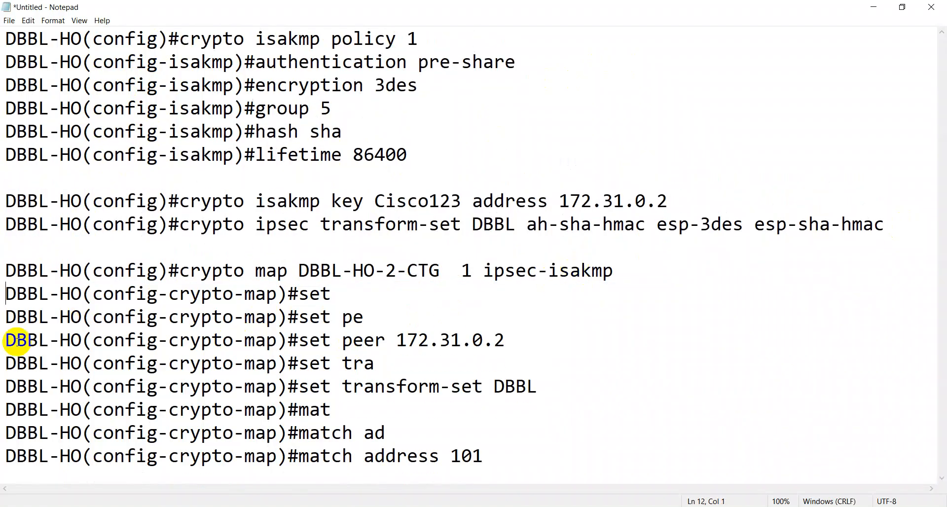
left_click_drag(8, 288, 394, 313)
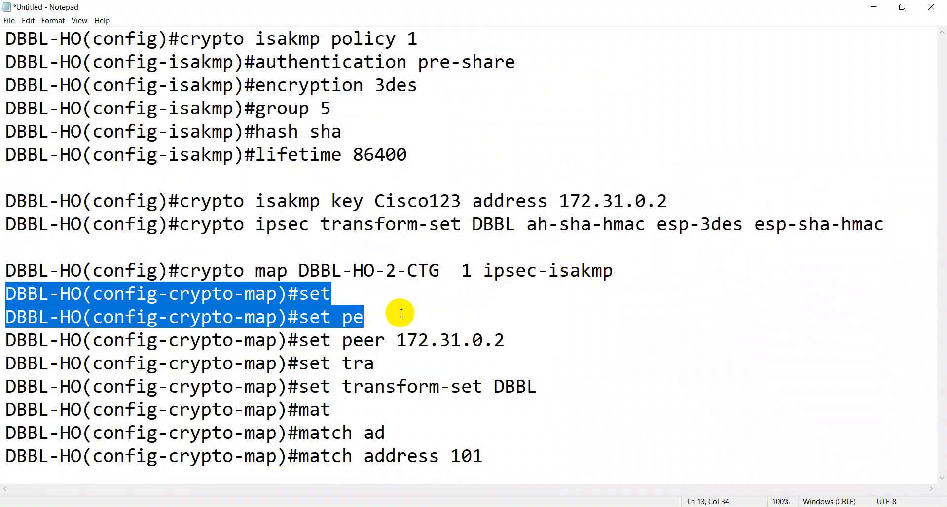
key("Delete")
key("Delete")
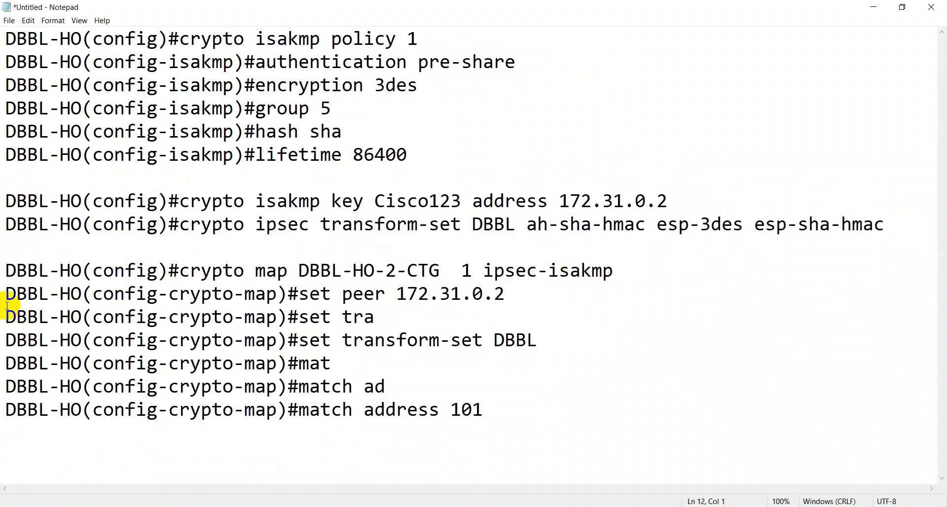
left_click_drag(6, 310, 373, 315)
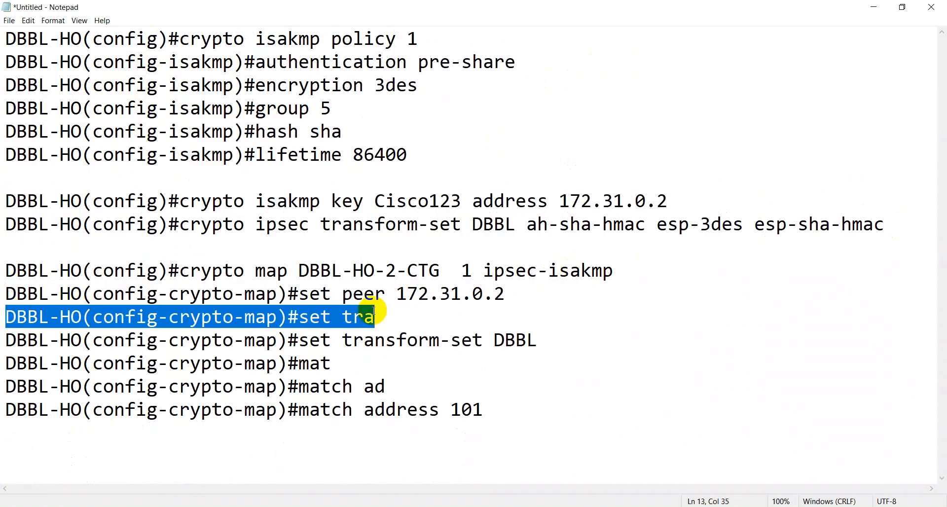
key("Delete")
key("Delete")
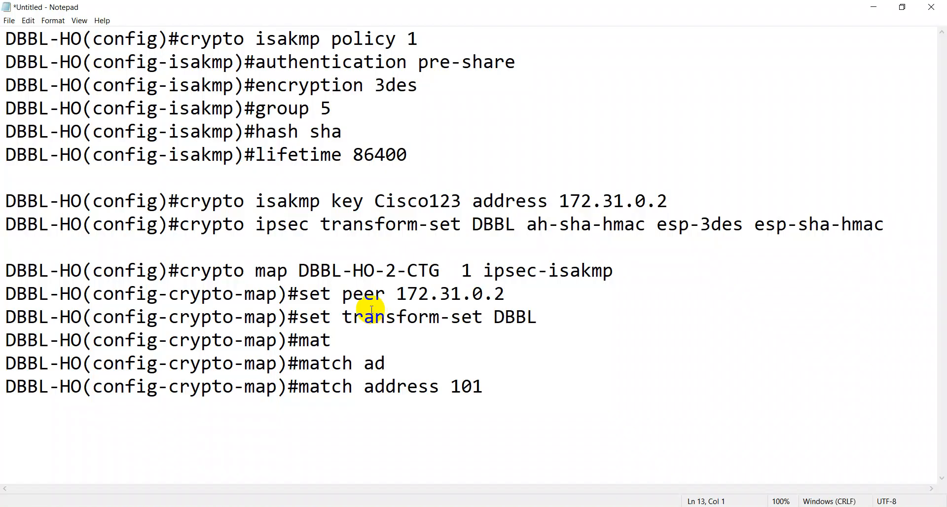
left_click_drag(2, 336, 416, 359)
key("Delete")
key("Delete")
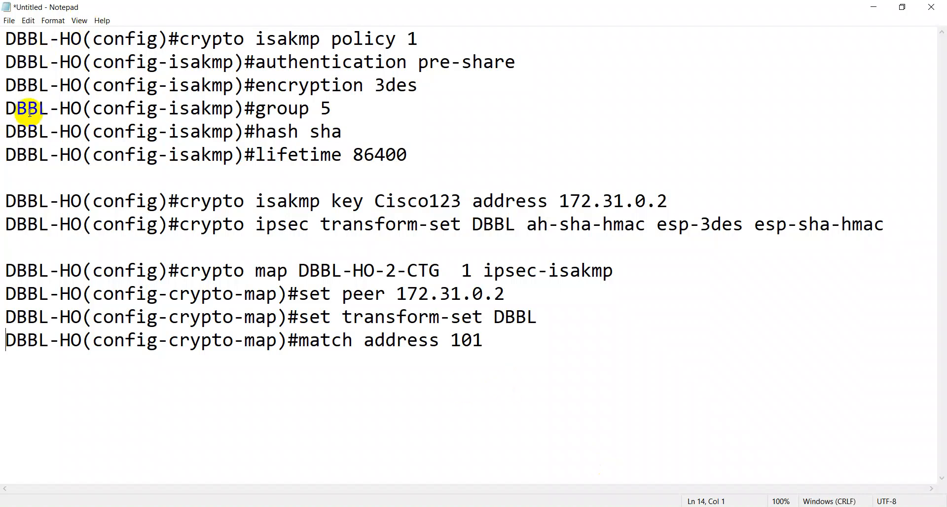
Step: Enter crypto map DBBL-HO-2-CTG 1 ipsec-isakmp on DBBL-CTG-ATM, copied from the notes, in a widened console
left_click_drag(184, 271, 254, 271)
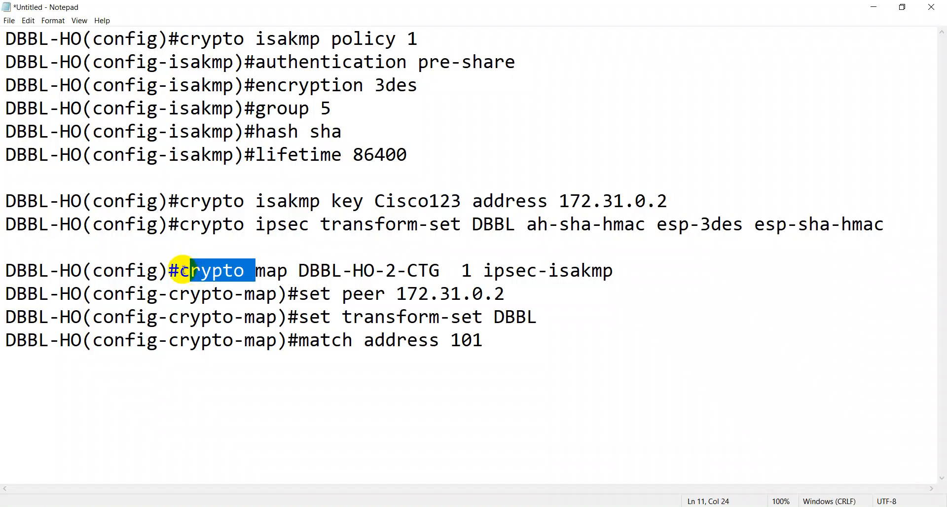
left_click_drag(184, 271, 5, 271)
left_click(616, 270, "shift")
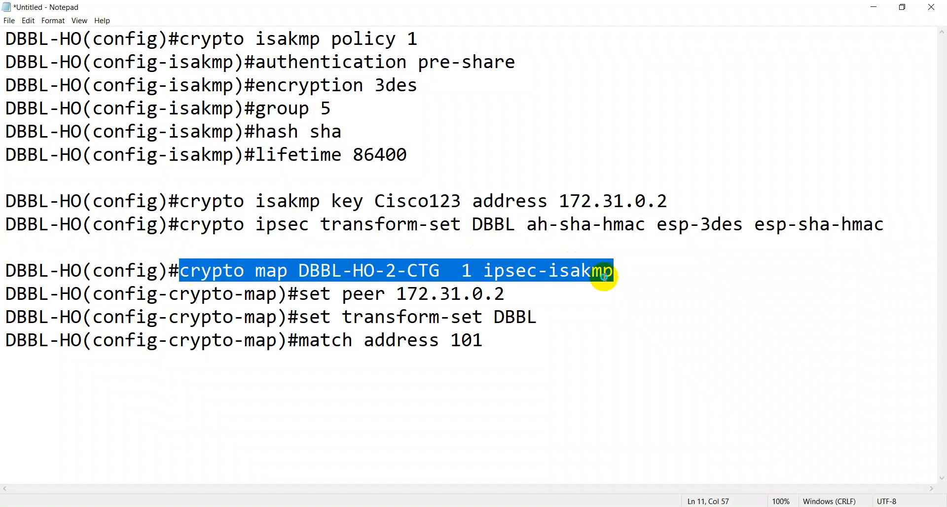
right_click(604, 276)
left_click(616, 312)
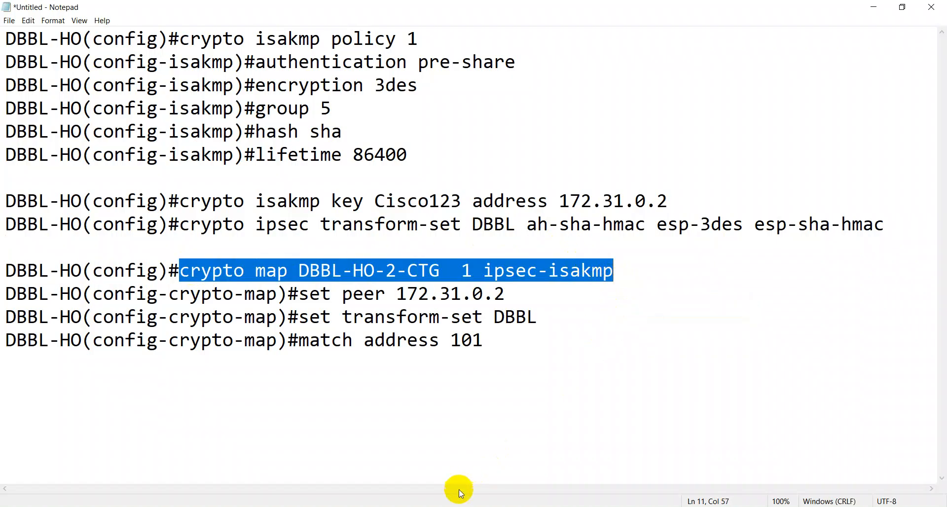
left_click(284, 506)
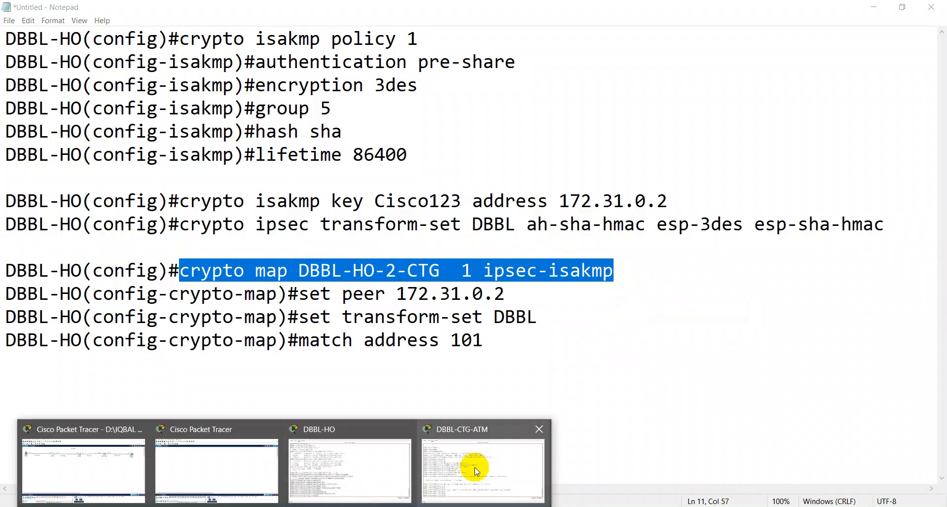
left_click(460, 457)
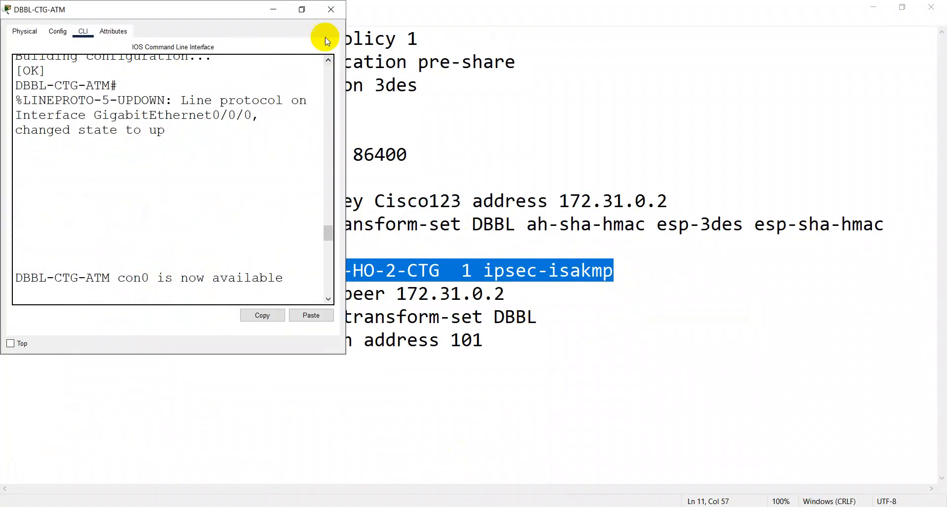
left_click(303, 10)
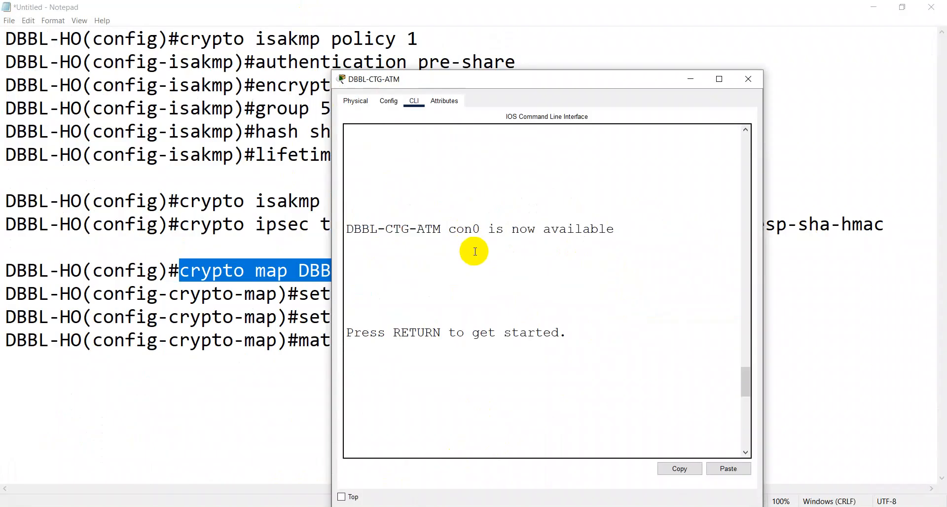
key("ctrl+v")
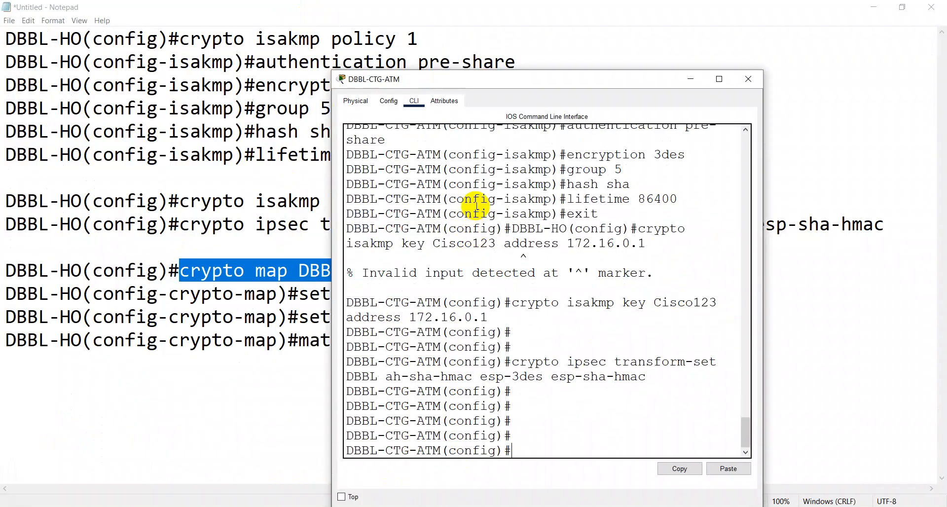
left_click_drag(768, 169, 920, 170)
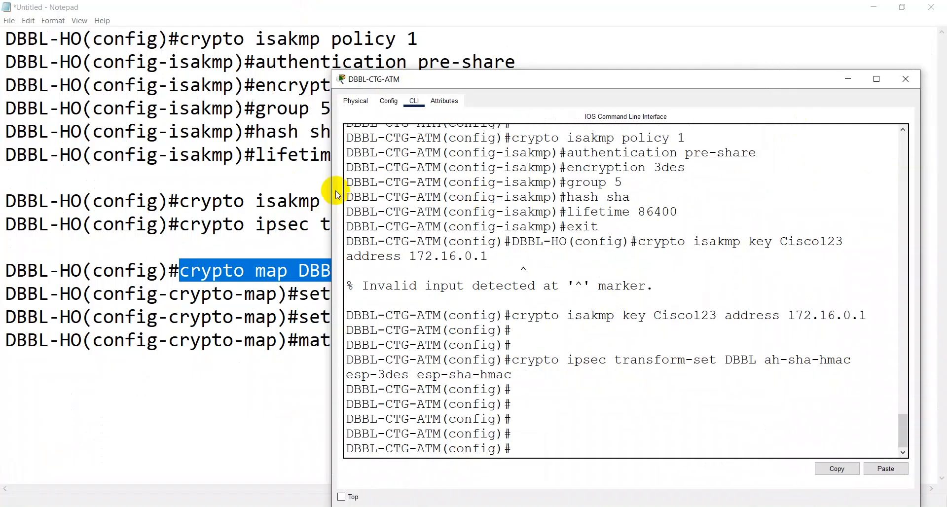
left_click_drag(331, 193, 87, 171)
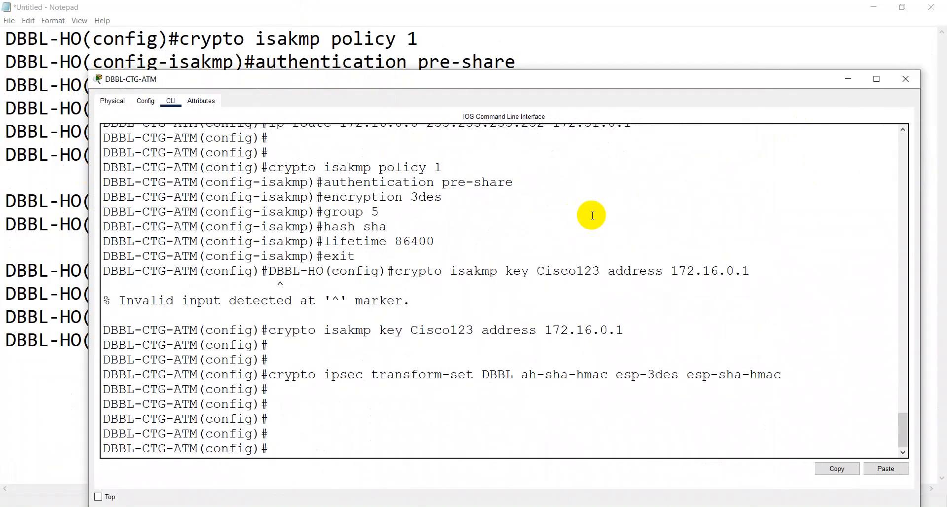
right_click(630, 302)
left_click(643, 320)
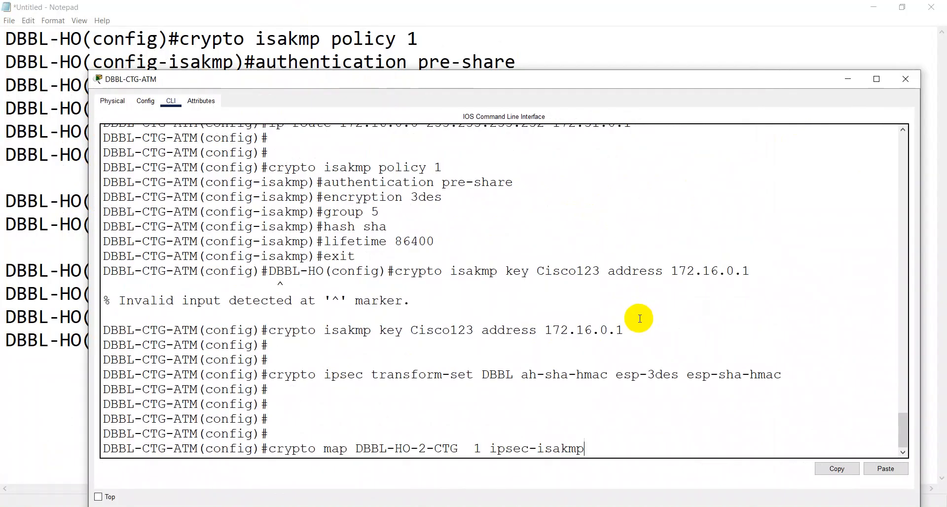
key("Return")
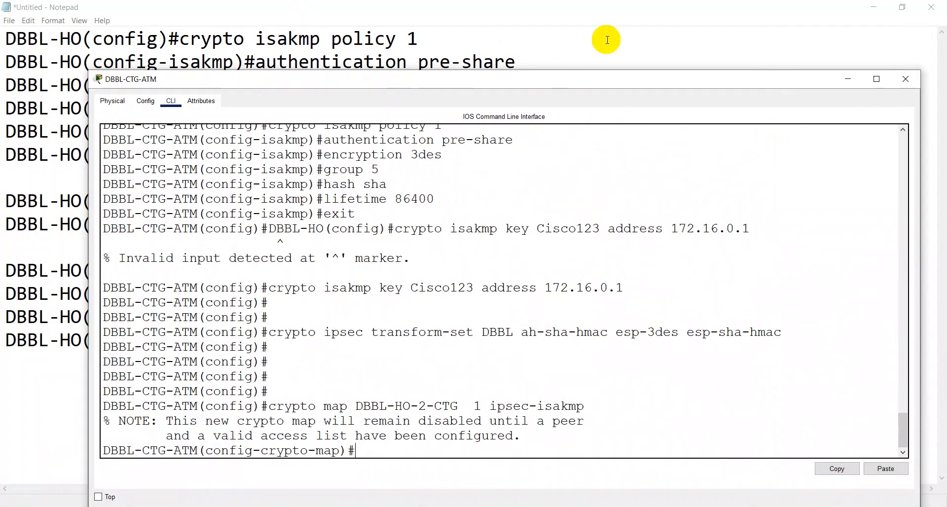
Step: Set the DBBL-CTG-ATM crypto map peer to 172.16.0.1
left_click(582, 11)
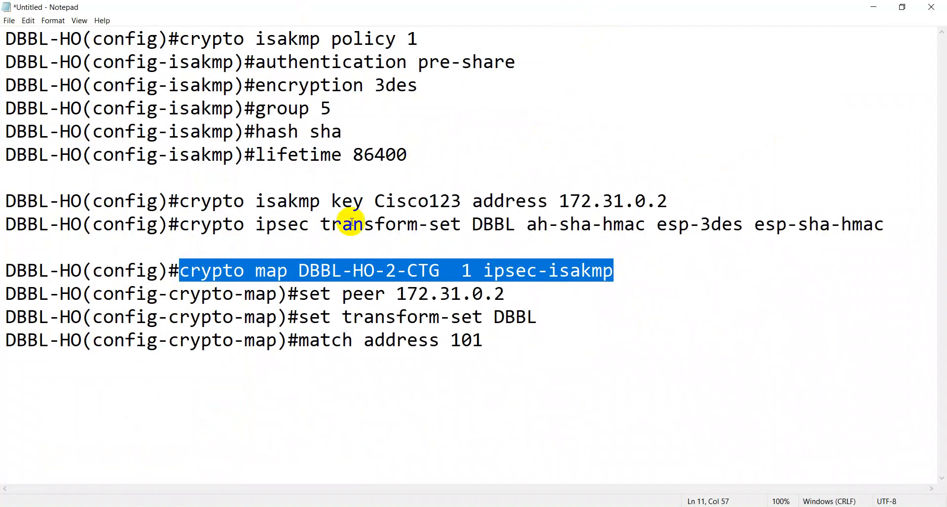
left_click_drag(298, 294, 384, 298)
right_click(369, 294)
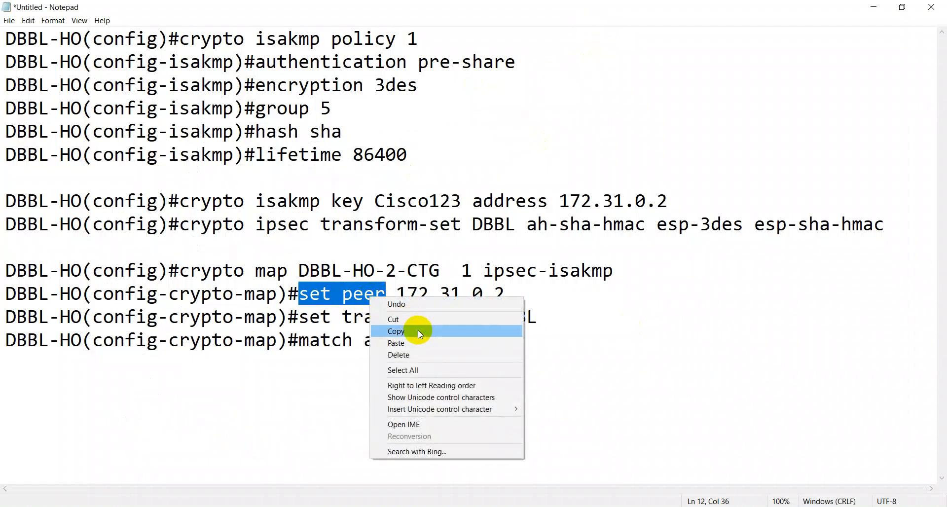
left_click(418, 330)
left_click(871, 8)
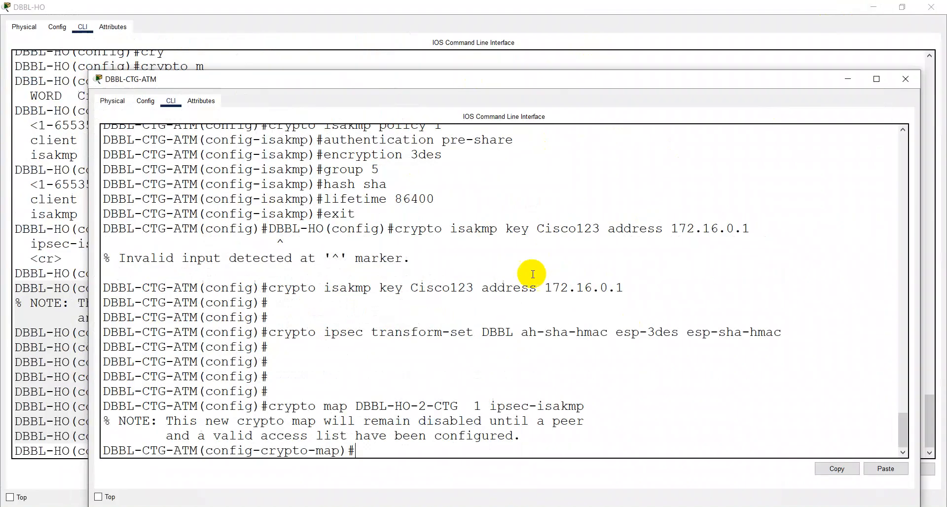
right_click(495, 323)
left_click(500, 345)
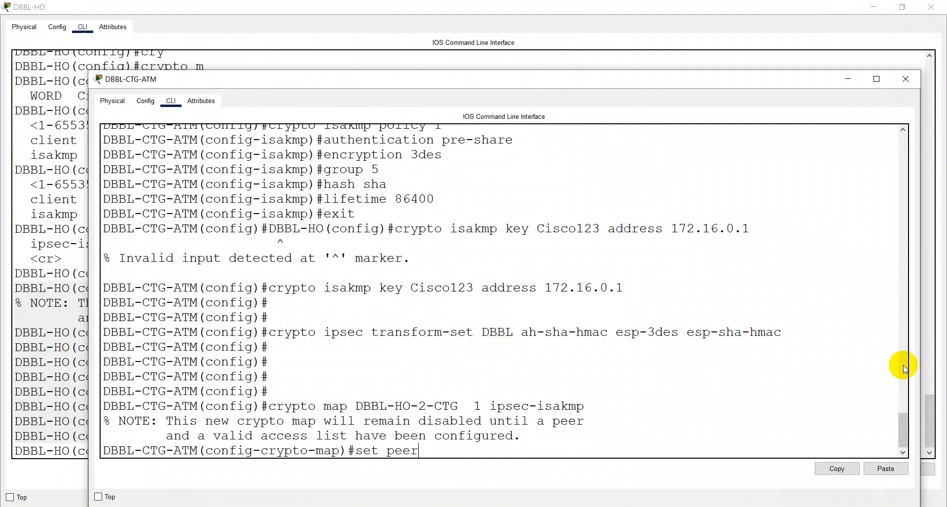
type("172.16.0.1")
key("Return")
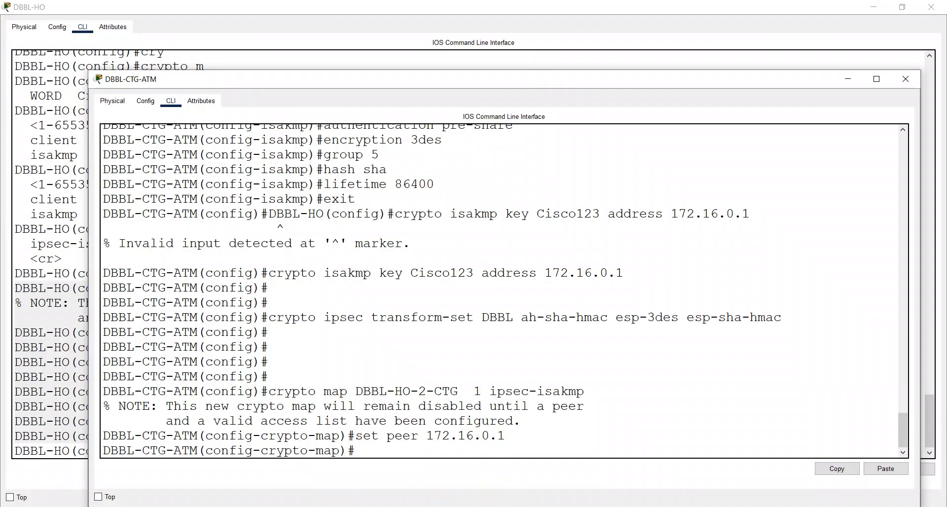
Step: Apply transform-set DBBL to the DBBL-CTG-ATM crypto map
left_click(405, 506)
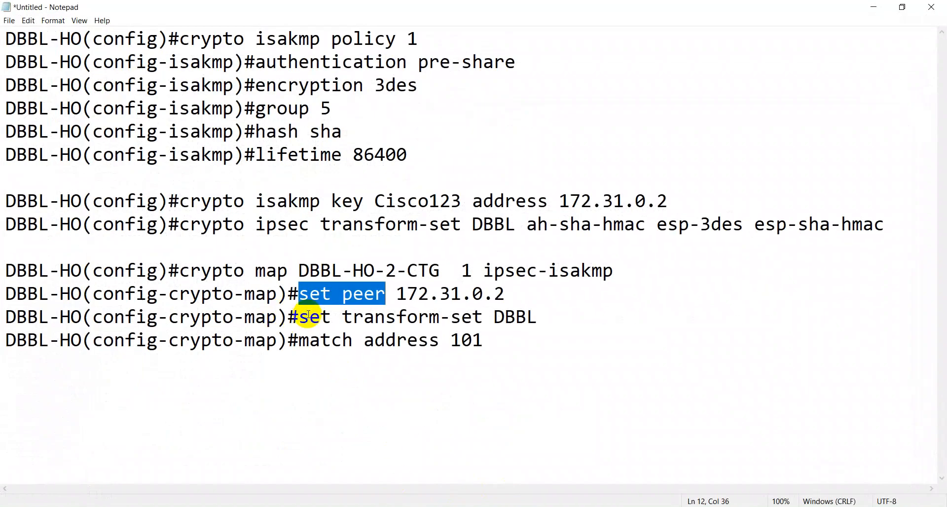
left_click_drag(305, 318, 440, 318)
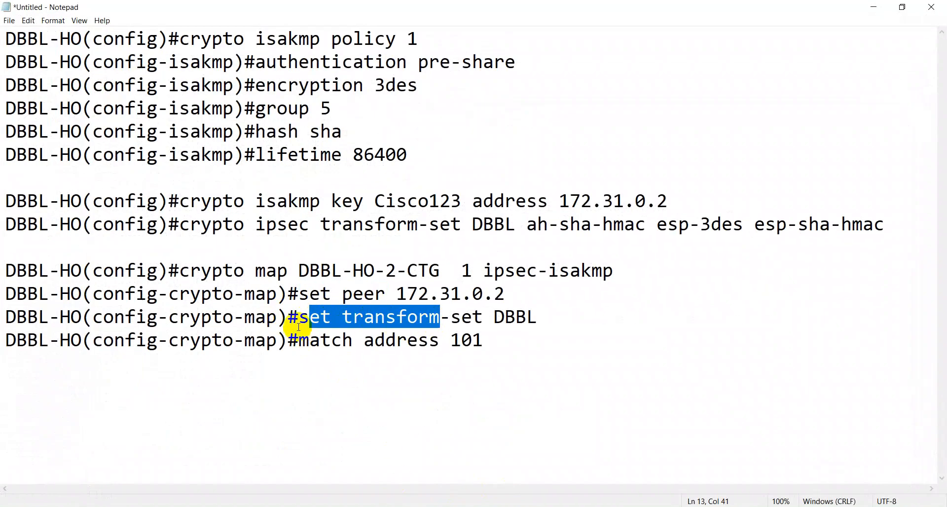
left_click_drag(305, 318, 543, 305)
right_click(514, 312)
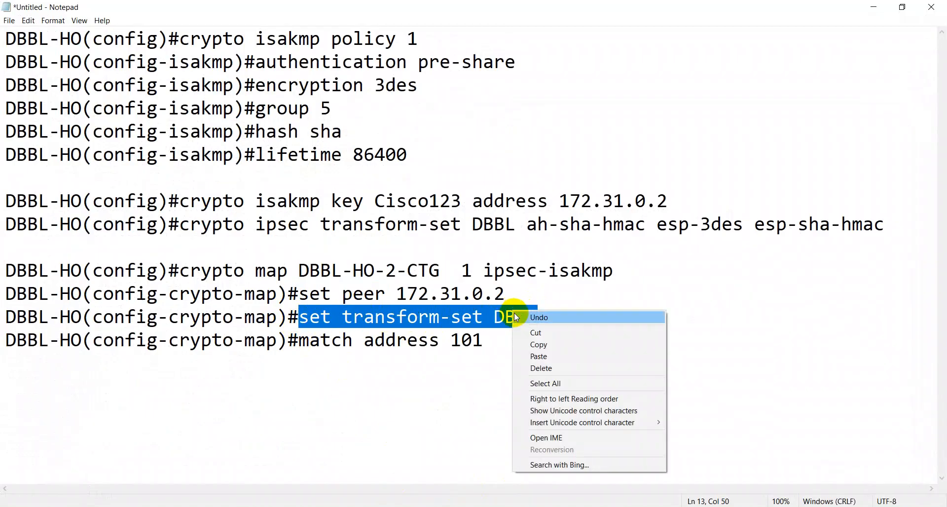
left_click(537, 345)
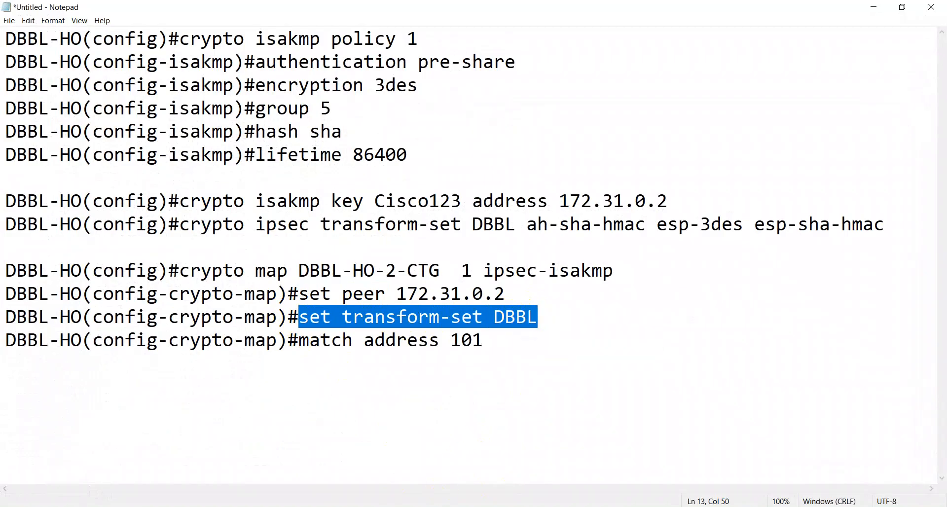
left_click(284, 506)
left_click(461, 469)
right_click(473, 360)
left_click(495, 380)
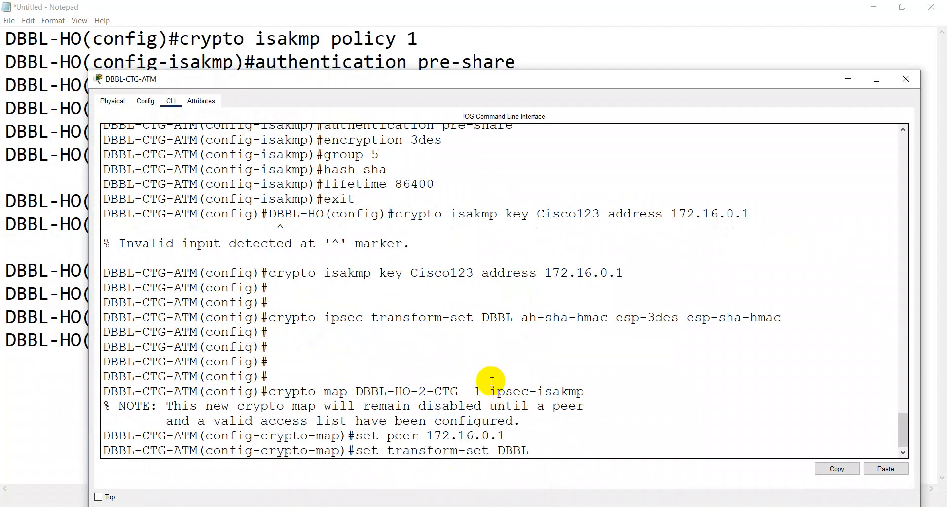
key("Return")
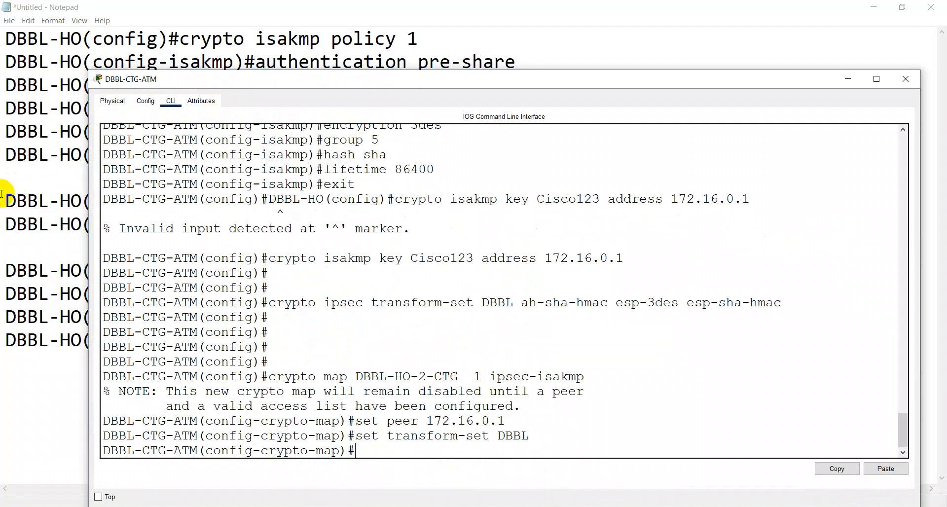
Step: Add match address 101 to the DBBL-CTG-ATM crypto map
left_click(27, 223)
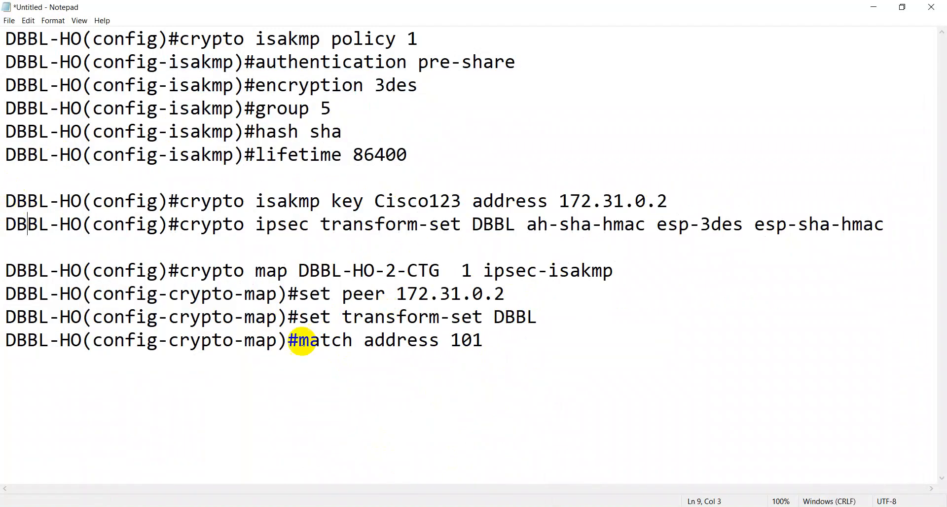
left_click_drag(302, 341, 492, 340)
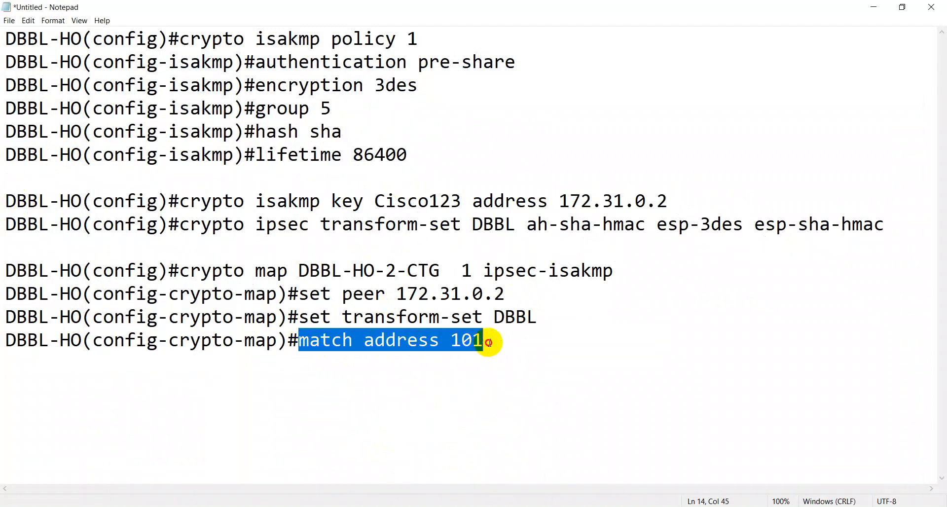
right_click(453, 342)
left_click(485, 378)
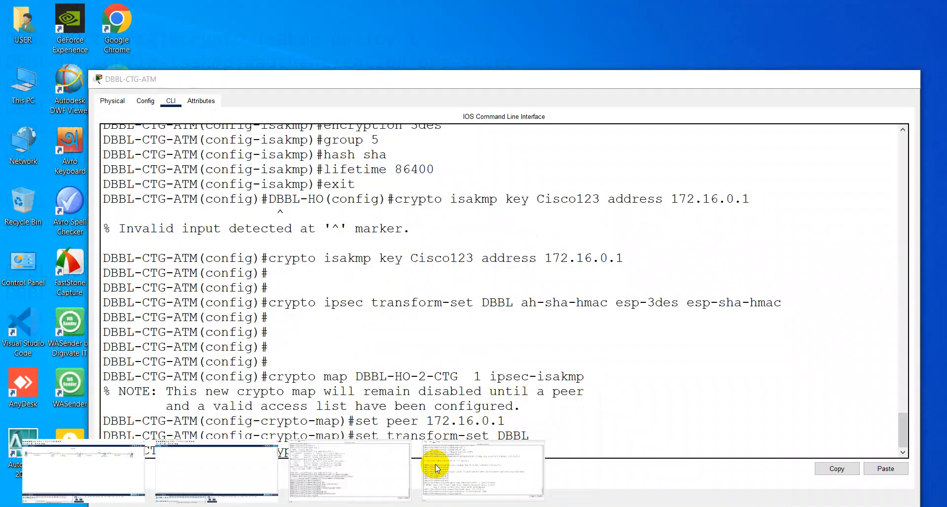
left_click(435, 463)
right_click(424, 392)
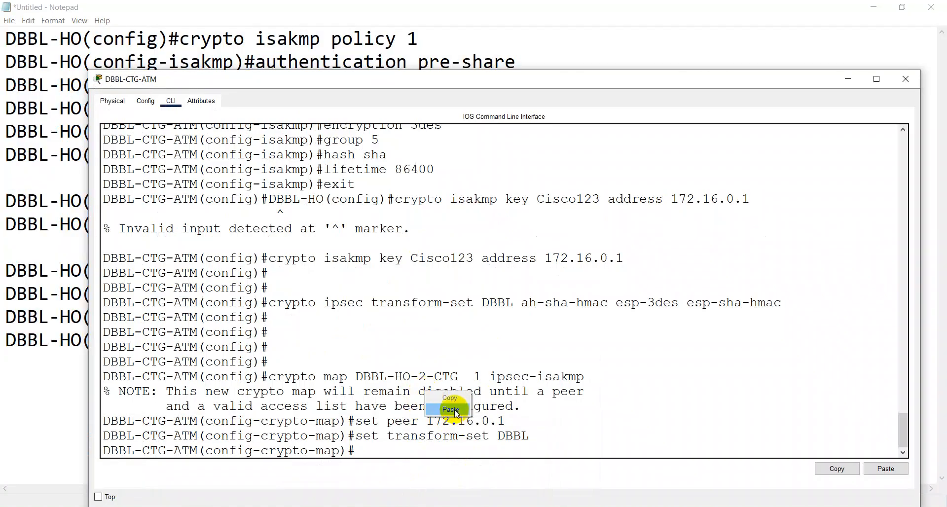
left_click(451, 412)
key("Return")
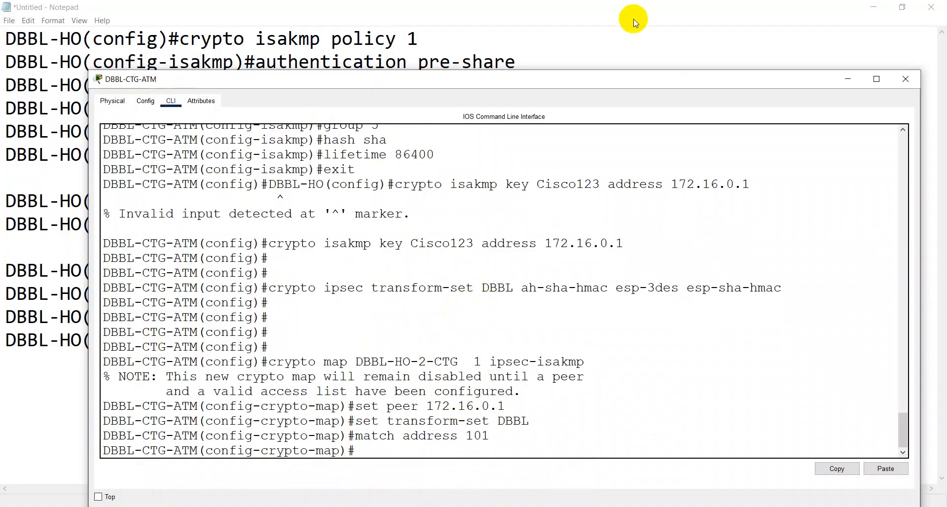
left_click(868, 8)
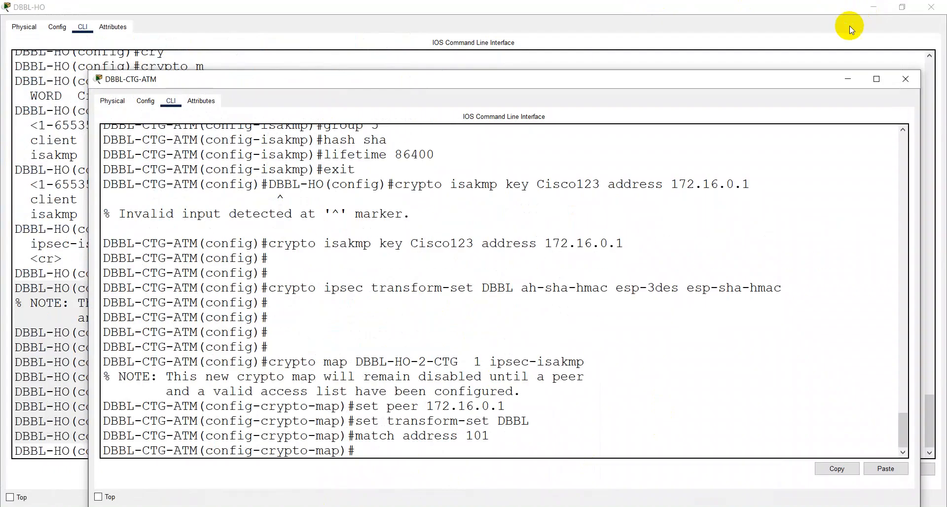
Step: Return to the DBBL-HO console and exit crypto-map mode to global configuration
left_click(847, 79)
left_click(647, 125)
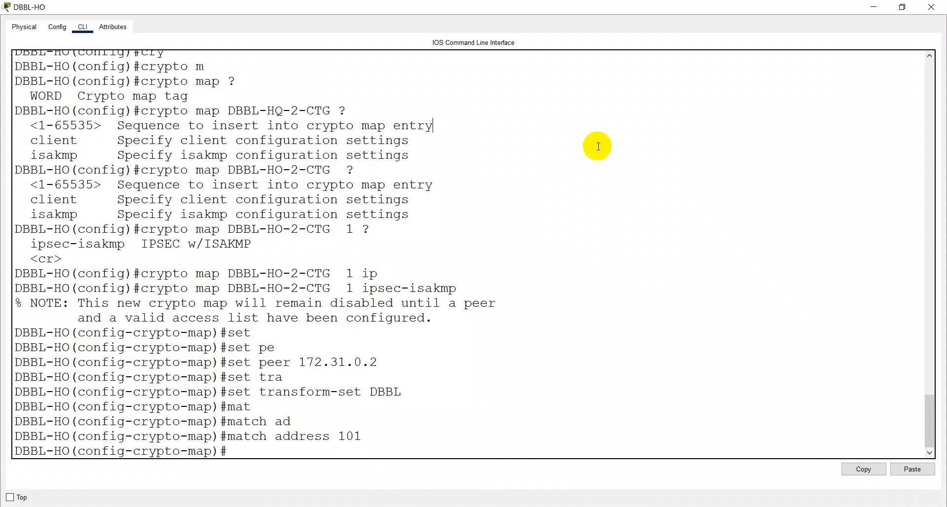
key("Return")
key("Return")
type("exit")
key("Return")
key("Return")
key("Return")
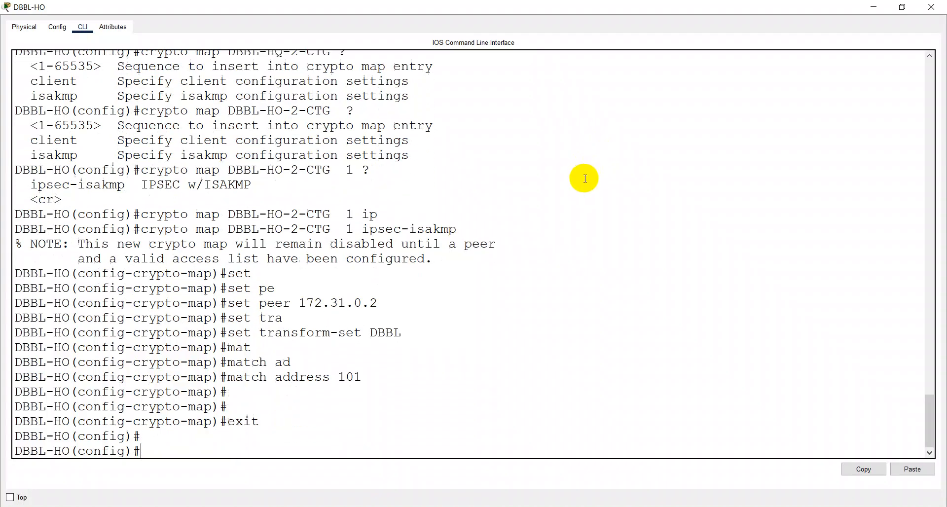
Step: Type access-list 101 permit 192.168.190.0 0.0.0.255, trimming the mistyped destination
type("acc")
key("Tab")
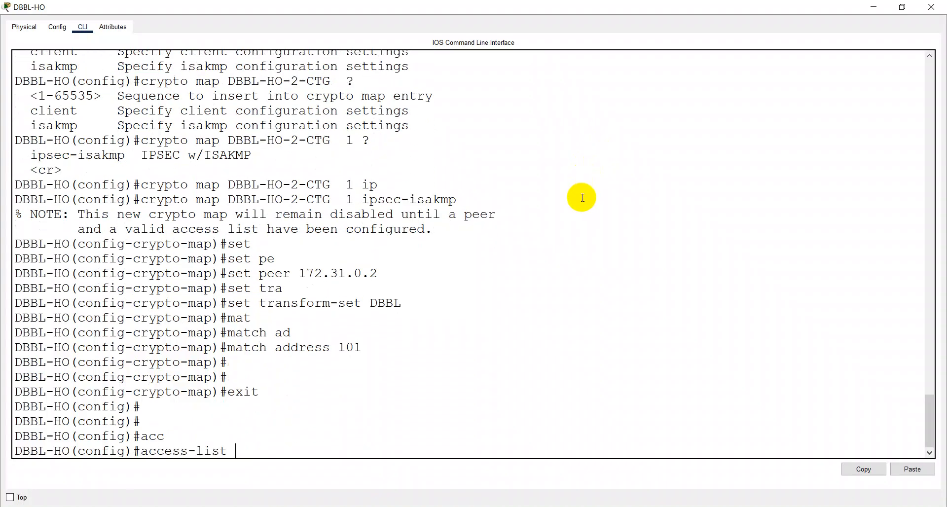
type("101 per")
key("Tab")
type("1")
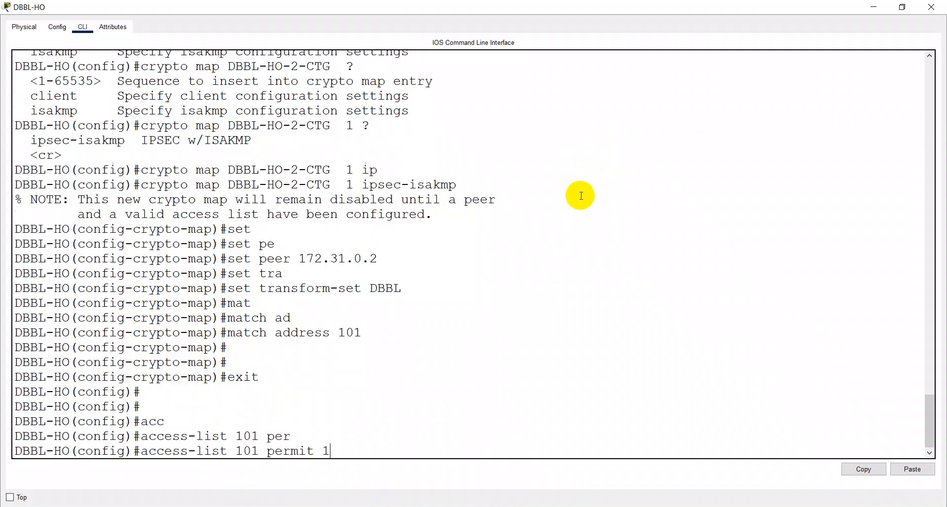
type("92.168.190.0 0.0.0")
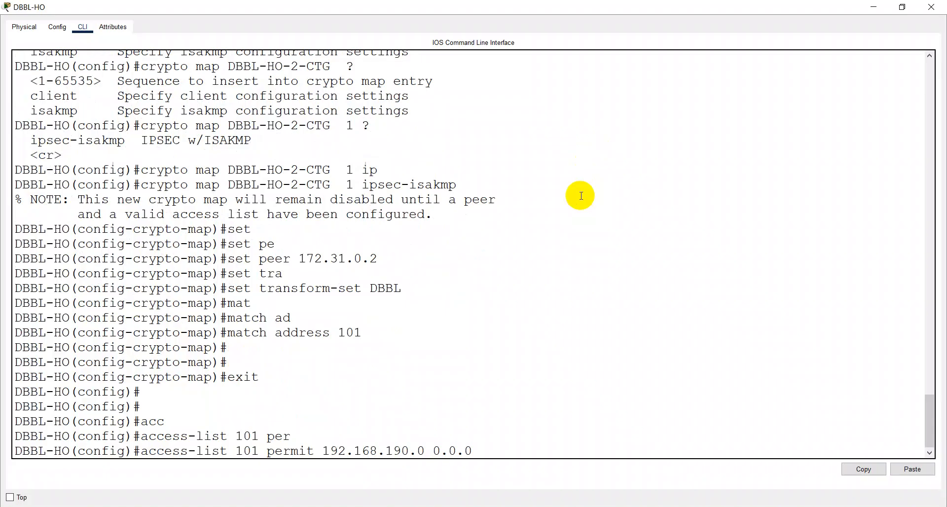
type(".255 172")
key("BackSpace")
key("BackSpace")
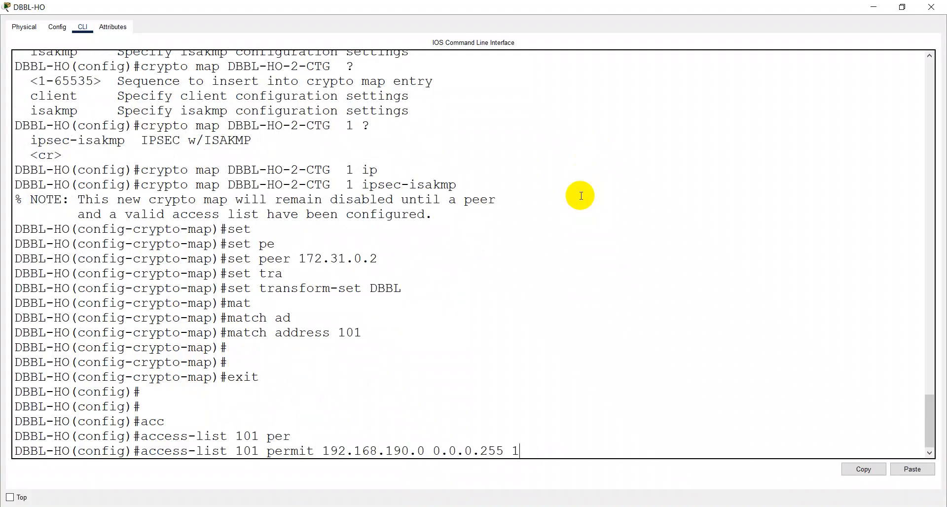
left_click(873, 7)
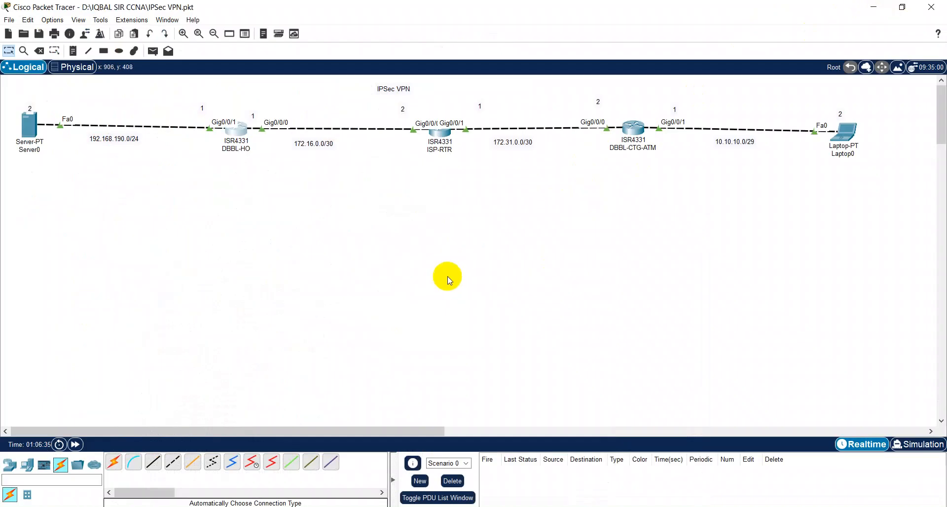
left_click(284, 506)
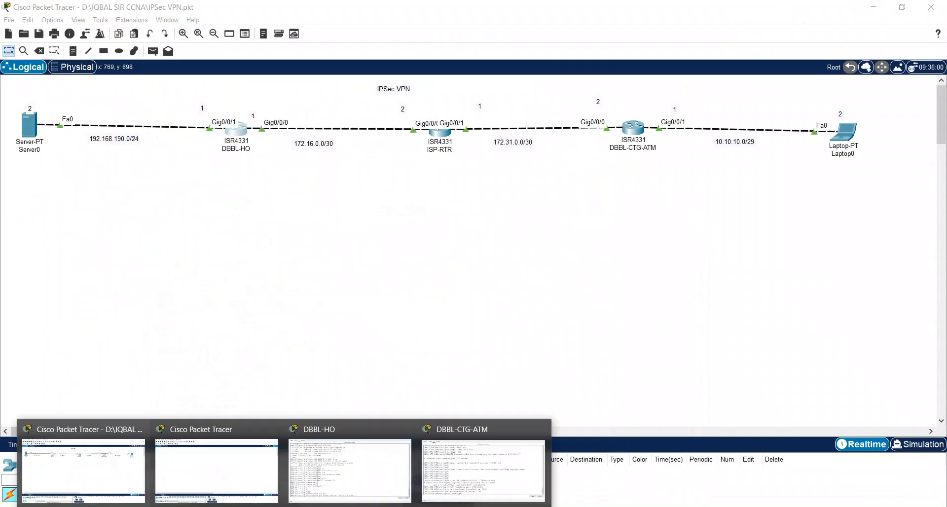
left_click(331, 467)
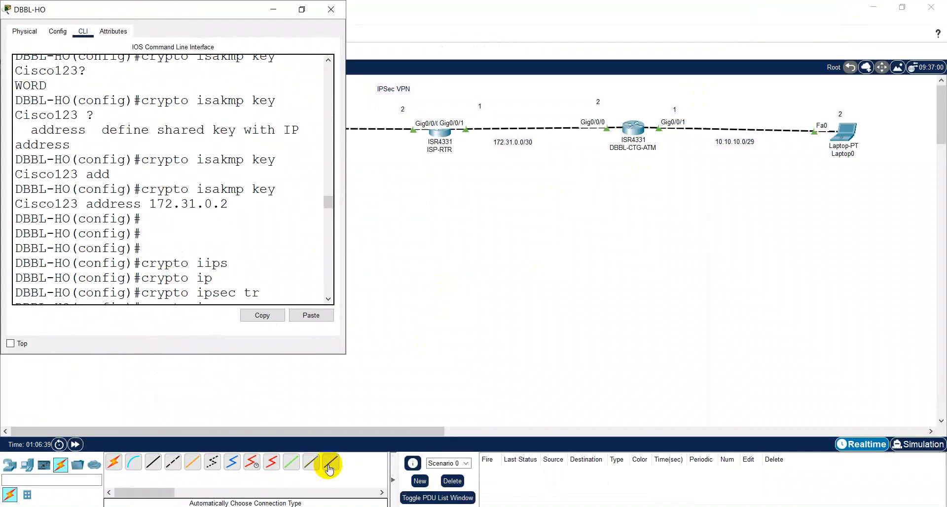
left_click(302, 10)
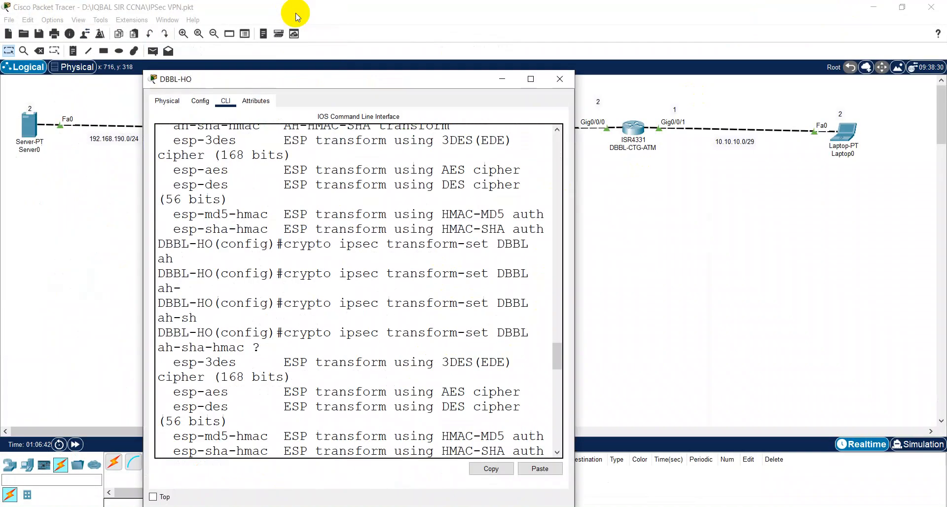
left_click(529, 79)
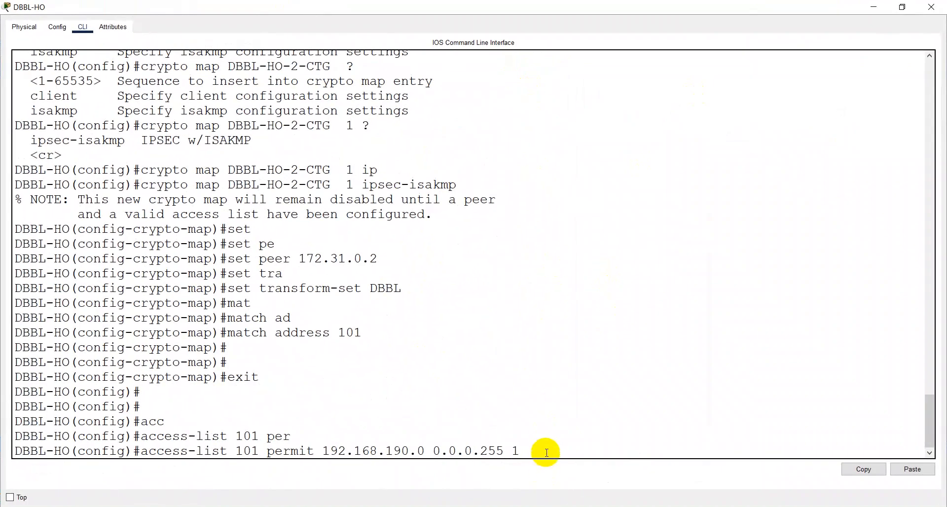
Step: Complete the rule with destination 10.10.10.0 0.0.0.7 and submit it
type("0.10.10.0 0.0.0.7")
key("Return")
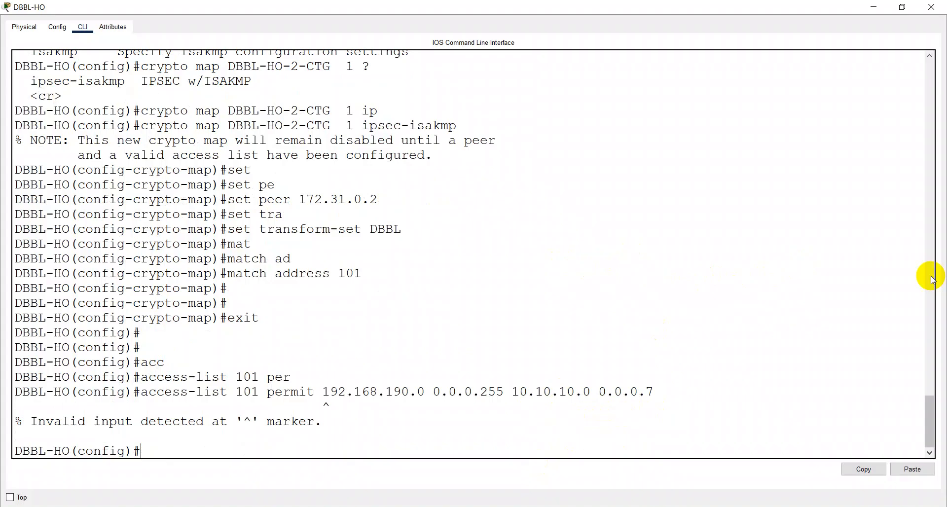
Step: Recall the rejected rule, cut it back to access-list 101 permit, and list protocol options
key("Up")
key("BackSpace")
key("BackSpace")
key("BackSpace")
key("BackSpace")
key("BackSpace")
key("BackSpace")
key("BackSpace")
key("BackSpace")
key("BackSpace")
key("BackSpace")
key("BackSpace")
key("BackSpace")
key("BackSpace")
key("BackSpace")
key("BackSpace")
key("BackSpace")
key("BackSpace")
key("BackSpace")
key("BackSpace")
key("BackSpace")
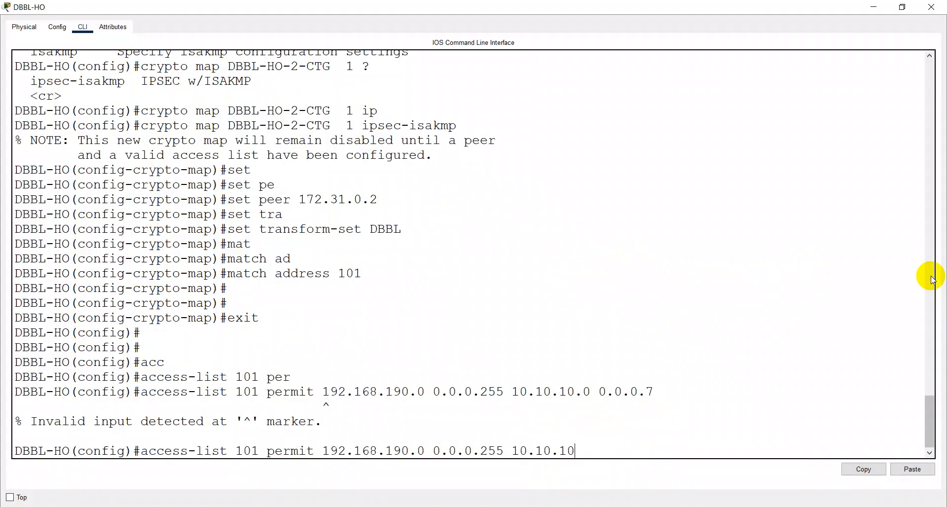
key("BackSpace")
key("BackSpace")
key("BackSpace")
key("BackSpace")
key("BackSpace")
key("BackSpace")
key("BackSpace")
key("BackSpace")
key("BackSpace")
key("BackSpace")
key("BackSpace")
key("BackSpace")
key("BackSpace")
key("BackSpace")
key("BackSpace")
key("BackSpace")
key("BackSpace")
key("BackSpace")
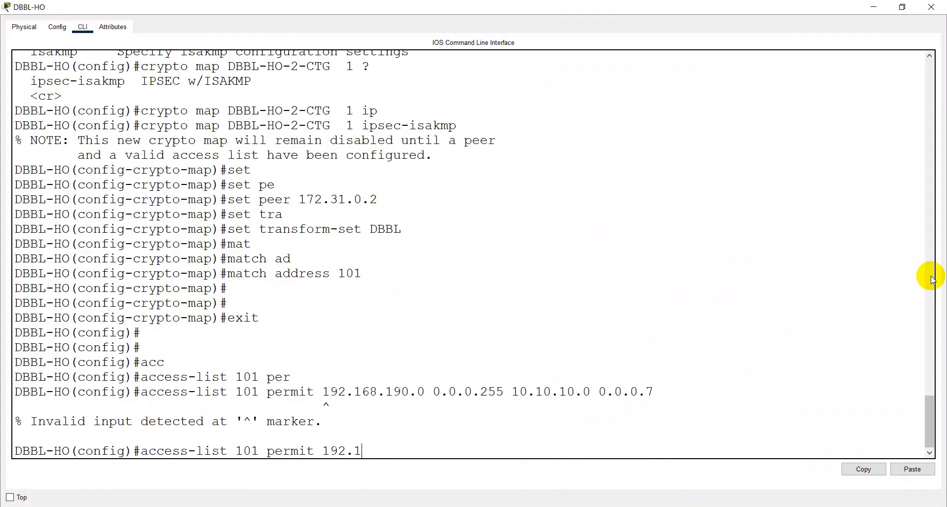
key("BackSpace")
key("BackSpace")
type("?")
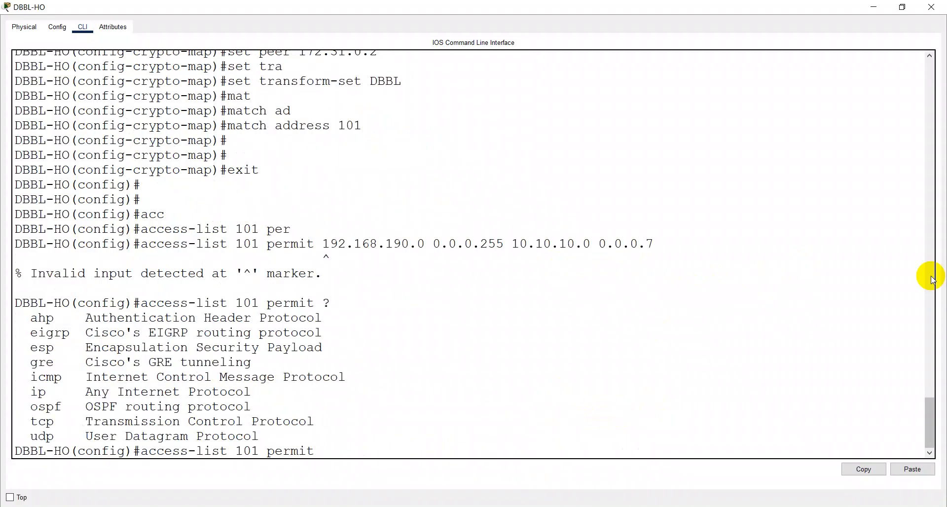
type("i")
Step: Browse the command history and clear the mistaken permit entry from the prompt
key("Up")
key("Up")
key("Up")
key("Up")
key("Down")
key("Up")
key("Up")
key("Down")
key("Down")
key("Up")
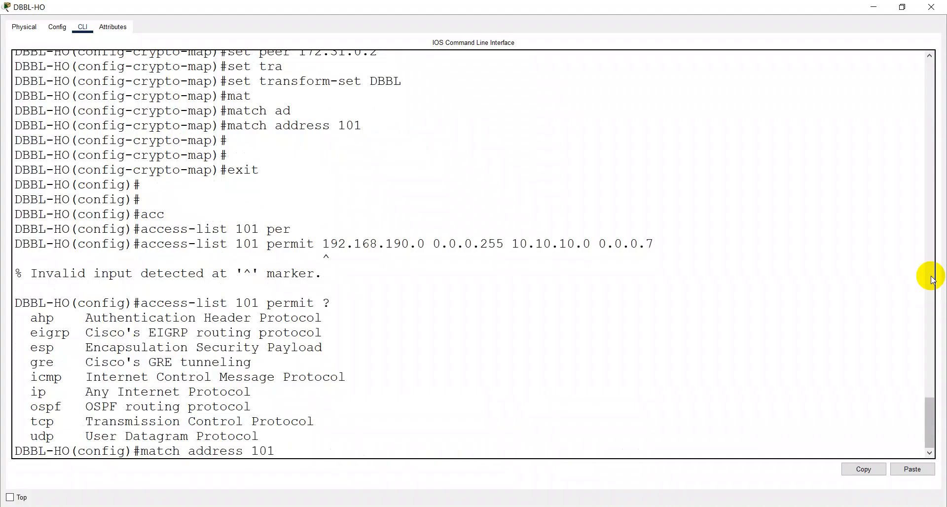
type("per")
key("Tab")
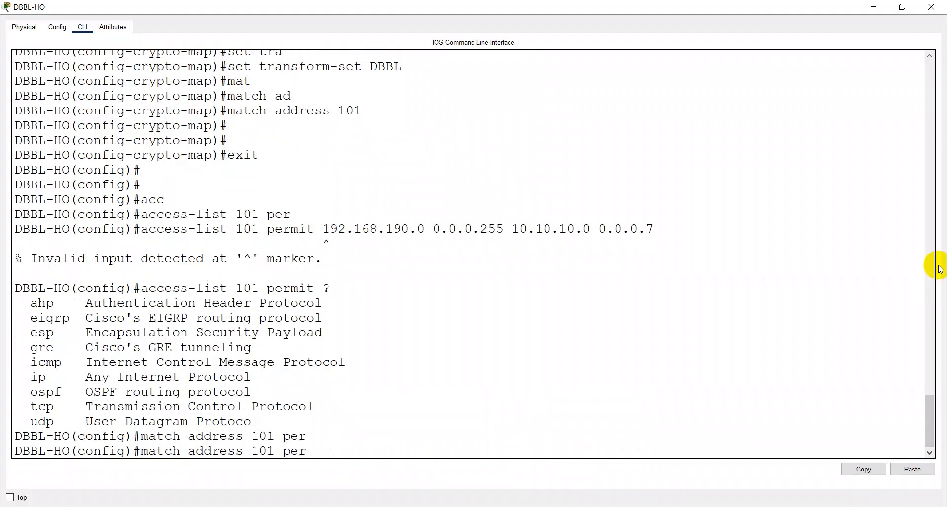
type("mit")
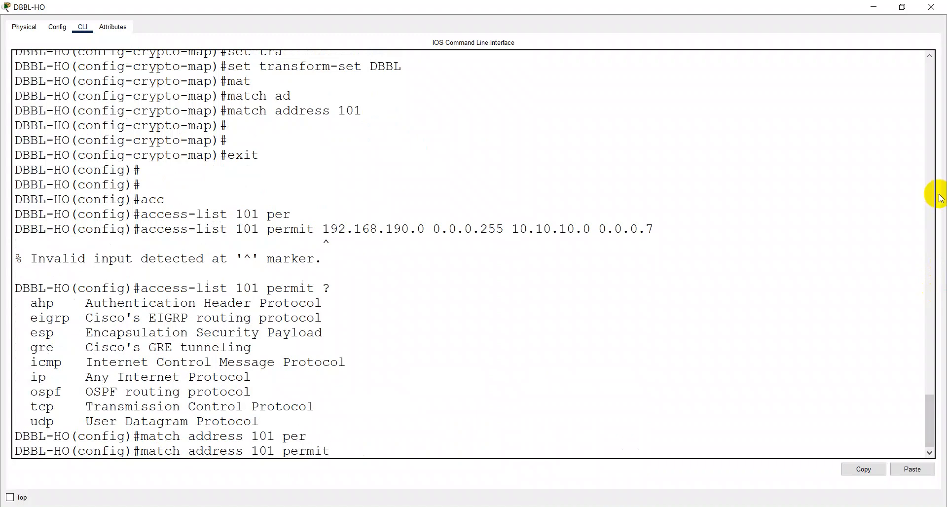
key("BackSpace")
key("BackSpace")
key("BackSpace")
key("BackSpace")
key("BackSpace")
key("BackSpace")
key("BackSpace")
key("BackSpace")
key("BackSpace")
key("BackSpace")
key("BackSpace")
key("BackSpace")
key("BackSpace")
key("BackSpace")
key("BackSpace")
key("BackSpace")
key("BackSpace")
key("BackSpace")
key("BackSpace")
key("BackSpace")
key("BackSpace")
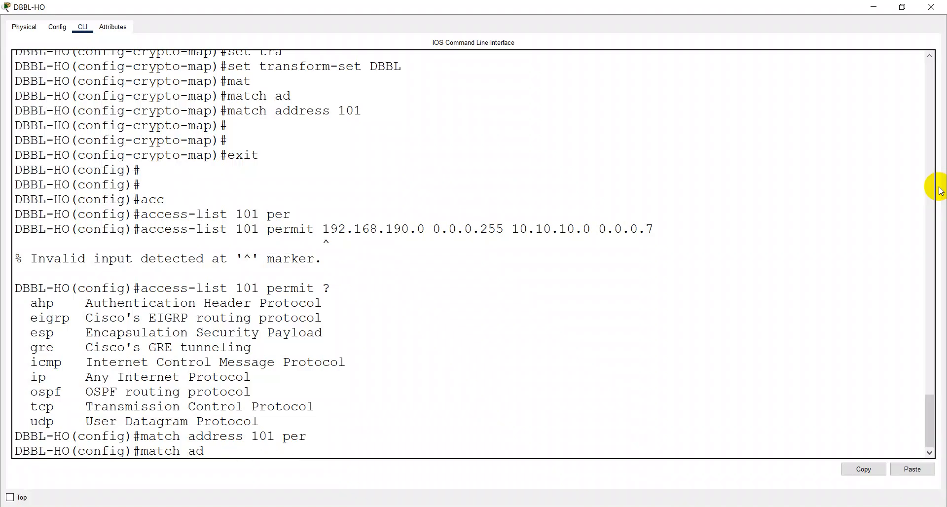
Step: Type access-list 101 permit ip and paste in ranges 192.168.190.0 0.0.0.255 10.10.10.0 0.0.0.7
type("acc")
key("Tab")
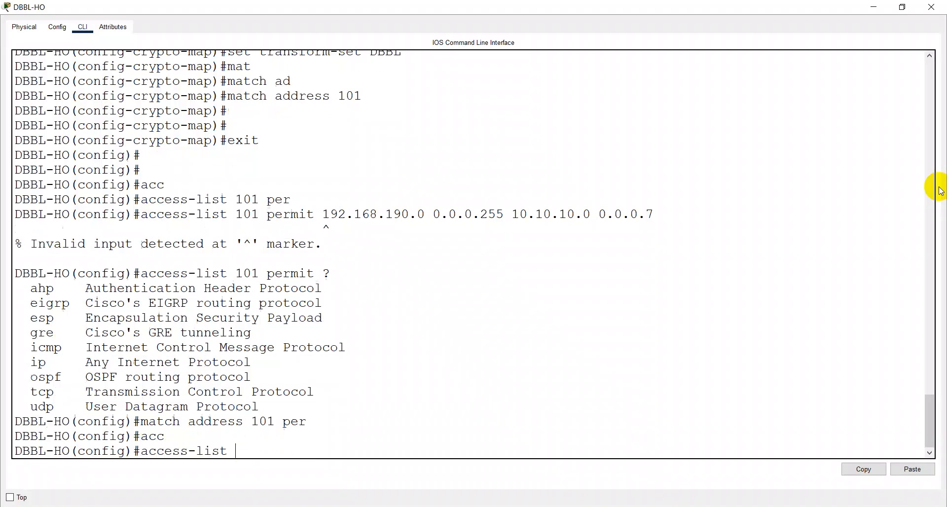
type("101")
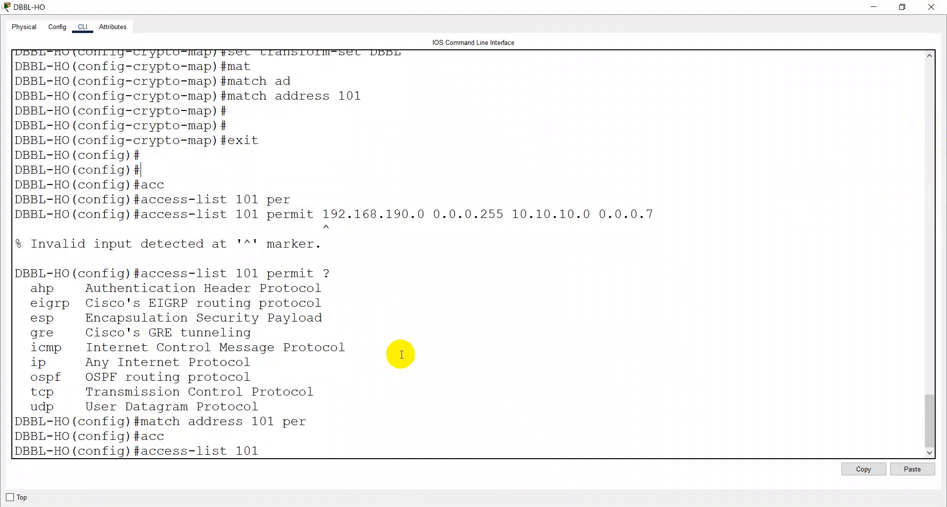
type("per")
key("Tab")
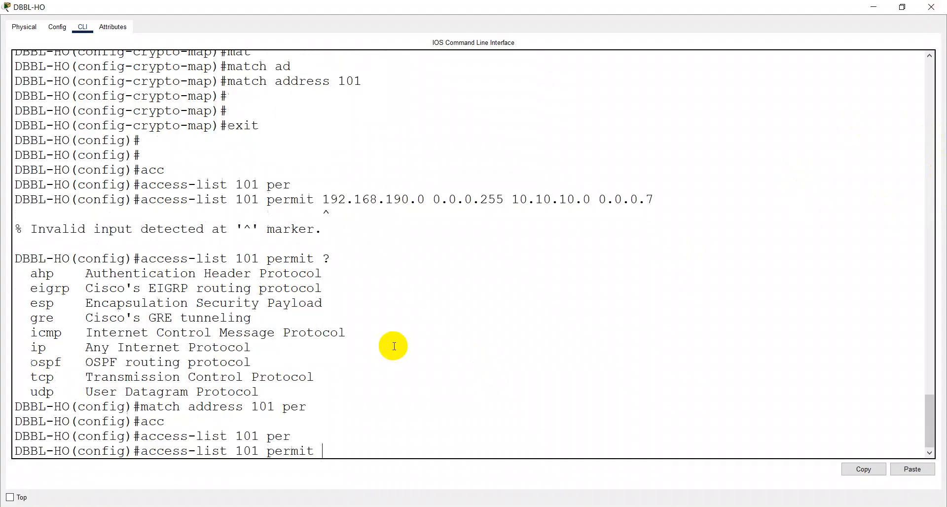
type("ip")
left_click_drag(323, 199, 671, 201)
left_click(859, 468)
left_click(909, 469)
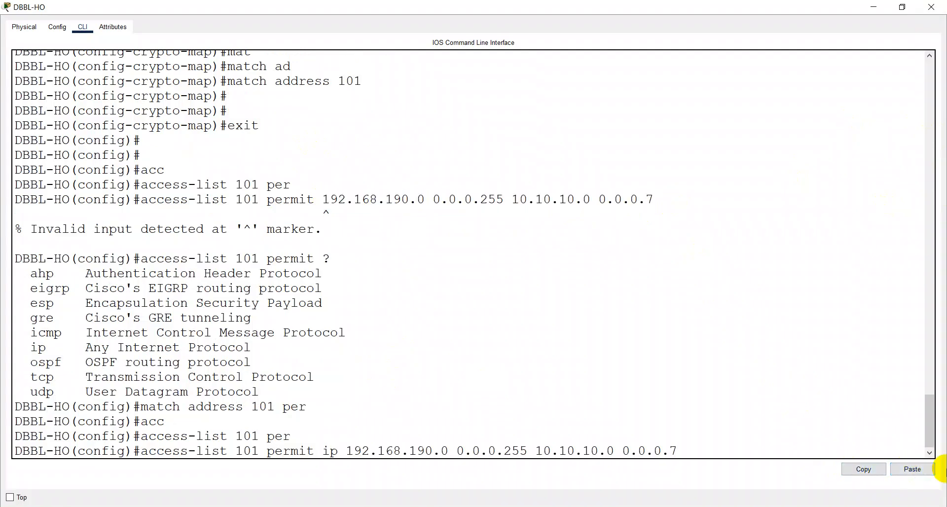
key("Return")
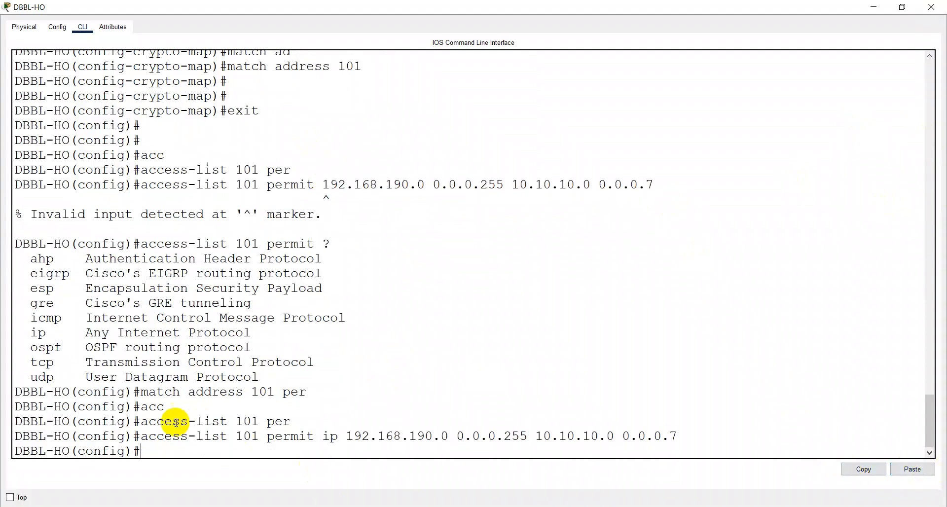
Step: Copy DBBL-HO's accepted access-list 101 line into the notes below 'match address 101'
left_click_drag(17, 438, 691, 436)
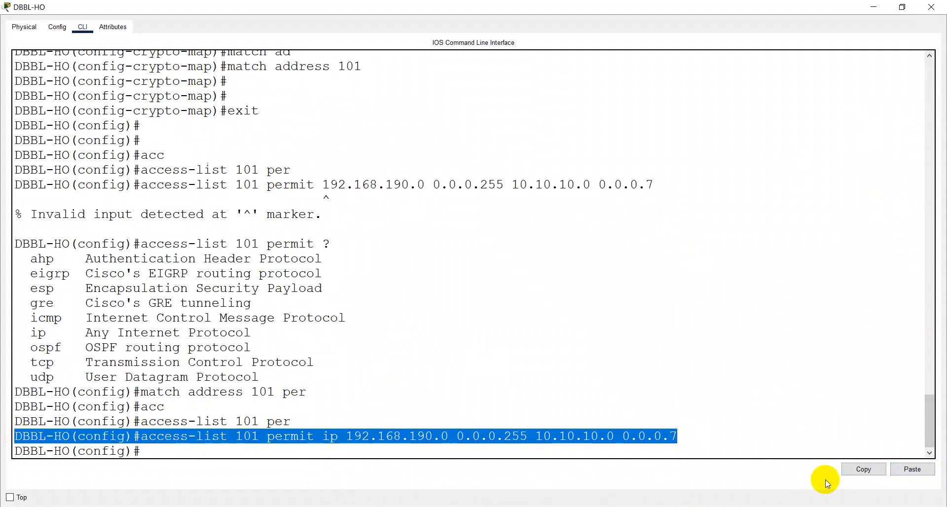
left_click(862, 468)
key("alt+Tab")
left_click(503, 347)
key("Return")
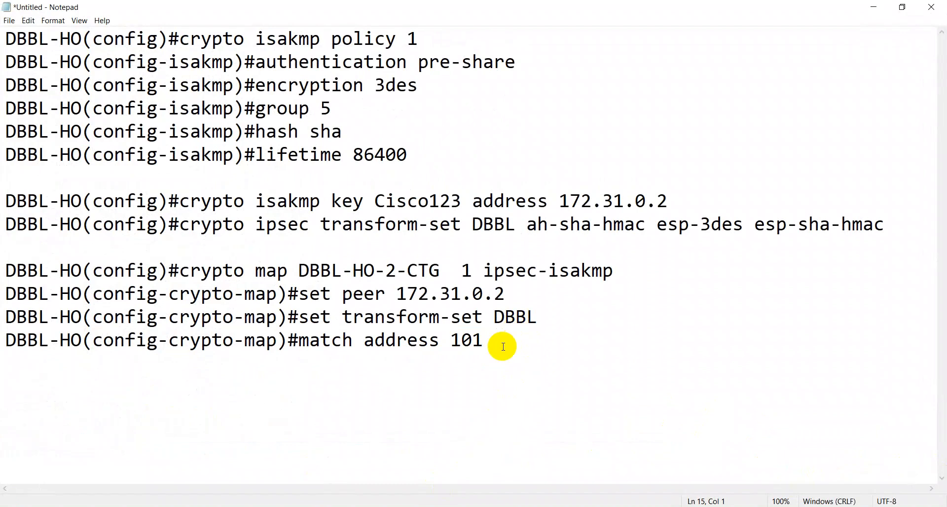
key("ctrl+v")
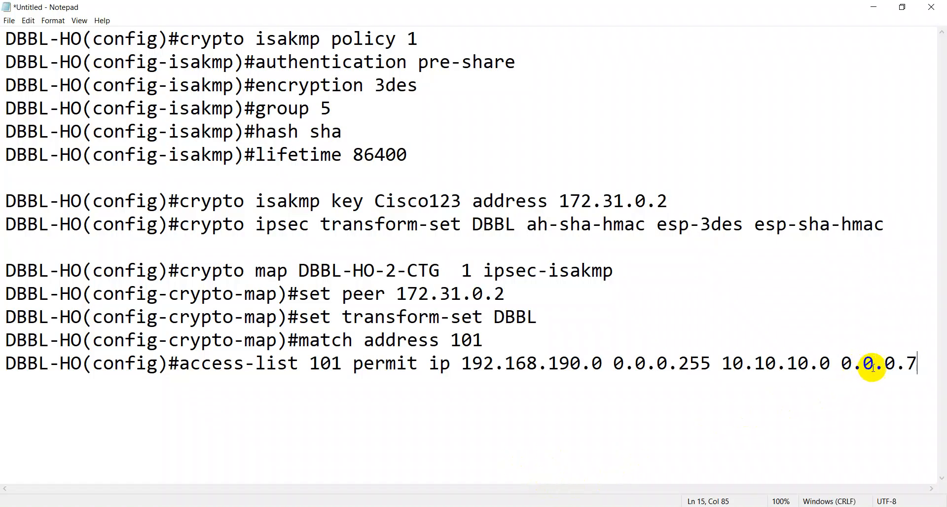
Step: Paste a second copy of the access-list line and strip its DBBL-HO(config)# prompt
left_click_drag(924, 362, 2, 438)
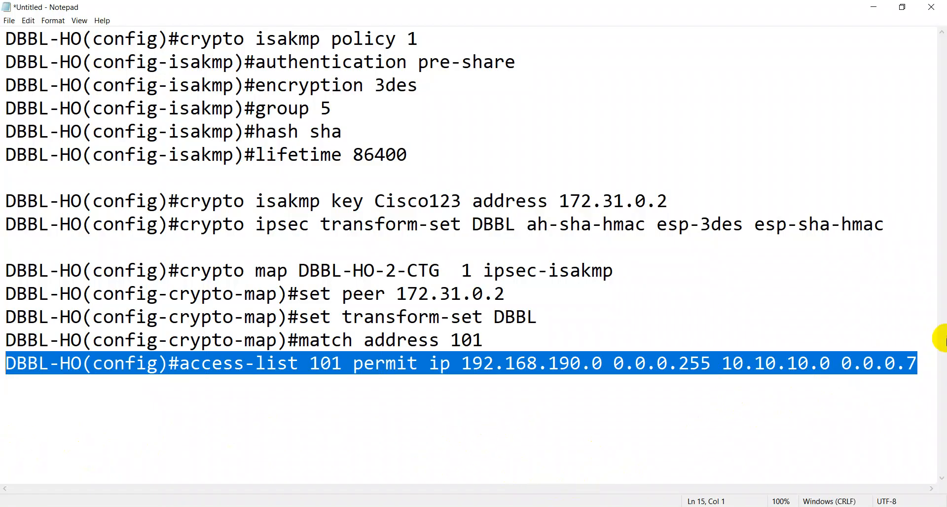
left_click(931, 359)
key("Return")
key("Return")
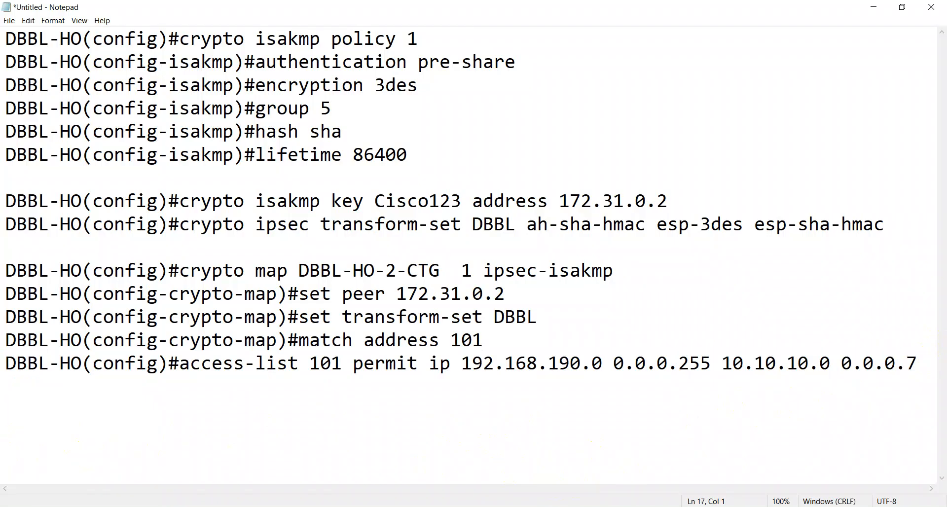
key("ctrl+v")
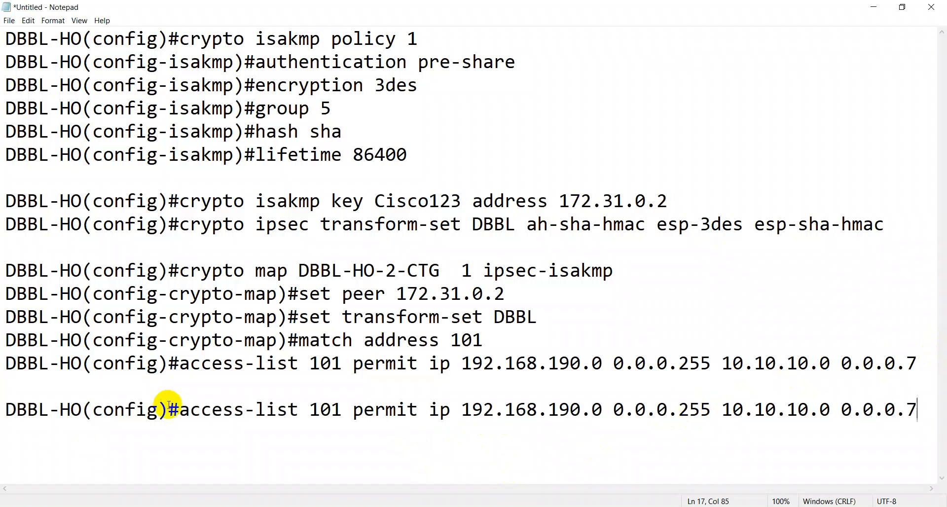
left_click_drag(178, 409, 1, 413)
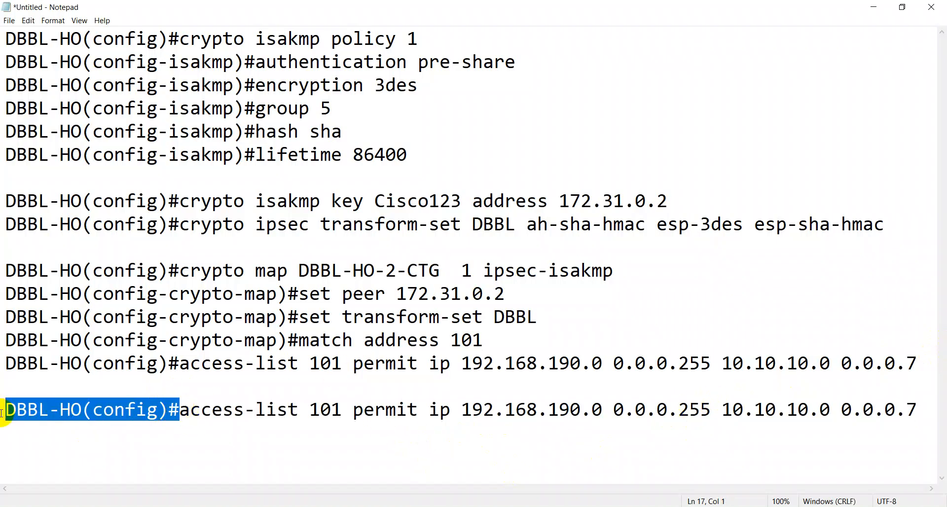
key("BackSpace")
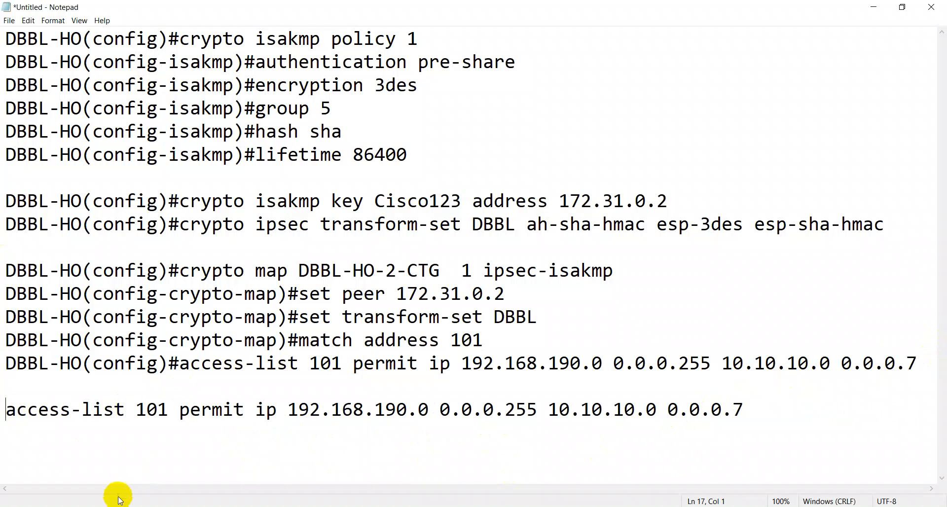
Step: Move 192.168.190.0 0.0.0.255 to the line's end as destination, then select the reversed line
left_click(288, 408)
left_click_drag(288, 408, 530, 413)
right_click(530, 413)
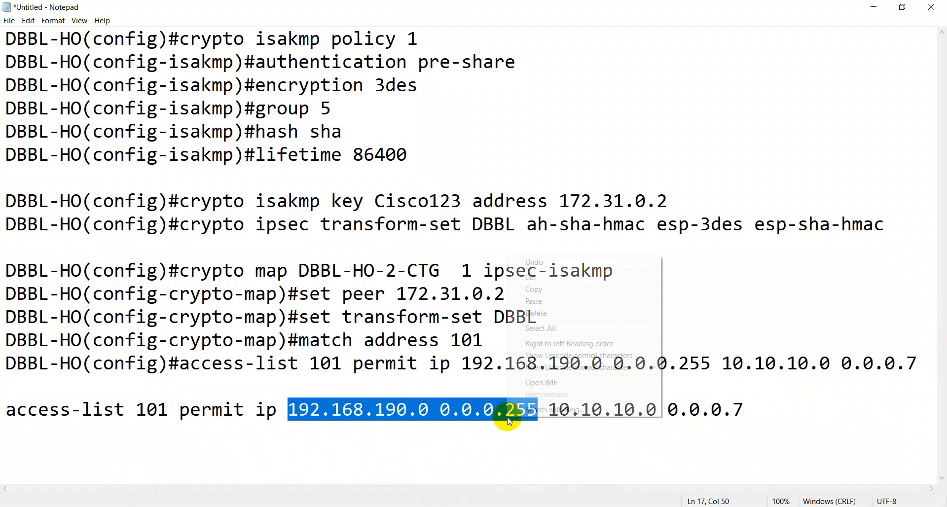
left_click(530, 277)
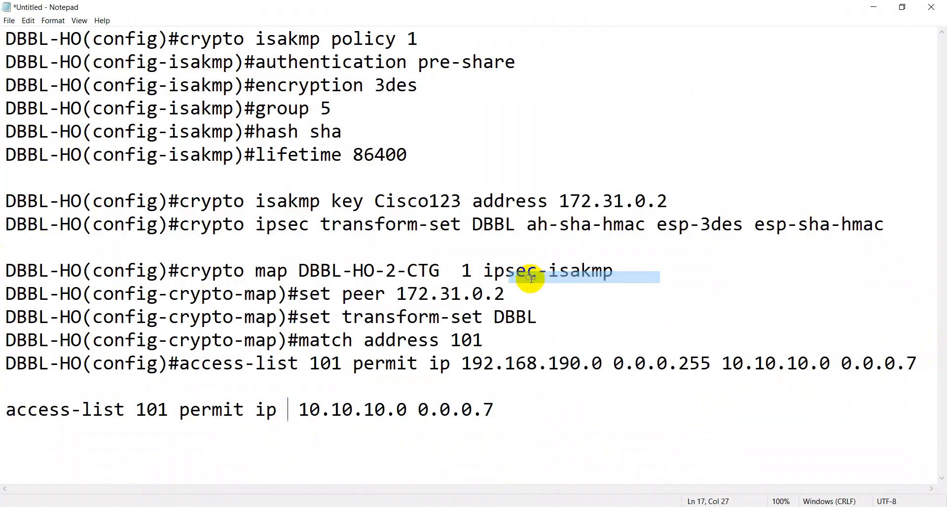
key("Delete")
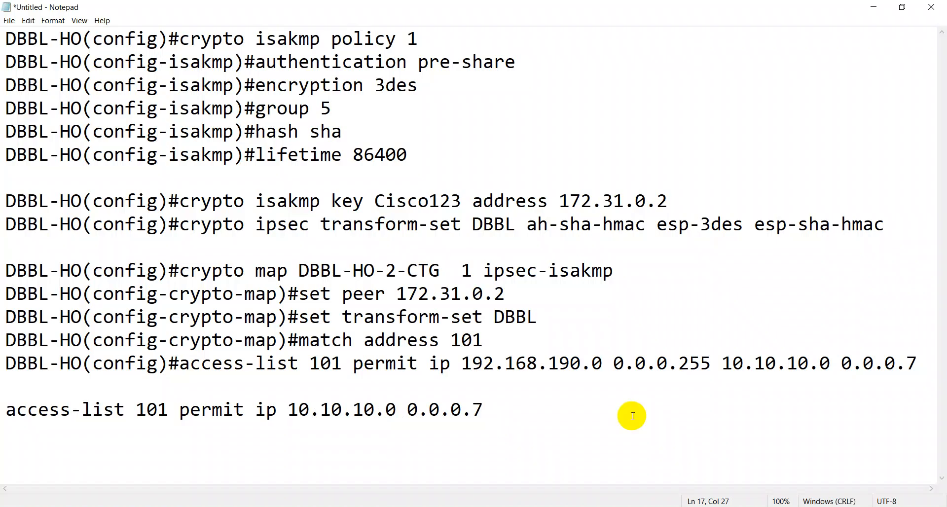
key("Right")
key("Right")
key("Right")
key("Right")
key("Right")
key("Right")
key("Right")
key("Right")
key("Right")
key("Right")
key("Right")
key("Right")
key("Right")
key("Right")
key("Right")
key("Right")
key("Right")
key("Right")
key("Right")
key("ctrl+v")
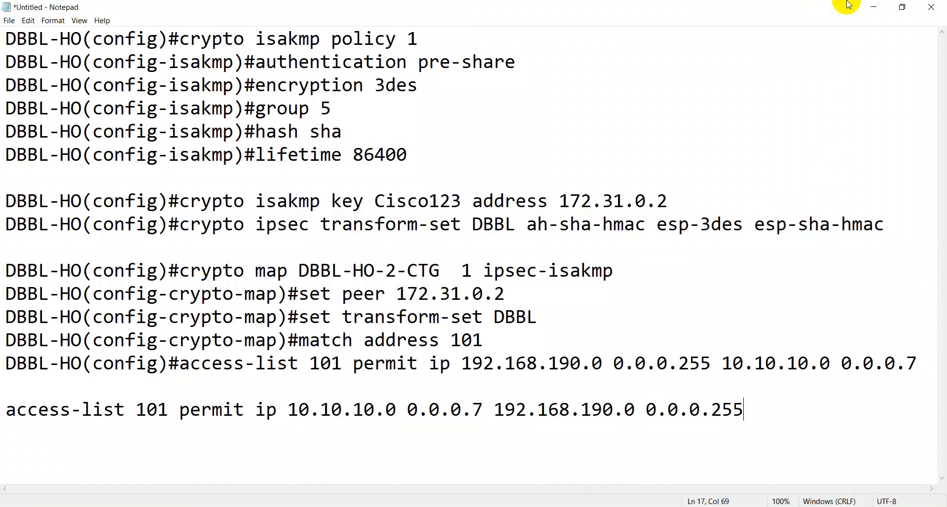
left_click(747, 402)
left_click_drag(746, 402, 7, 435)
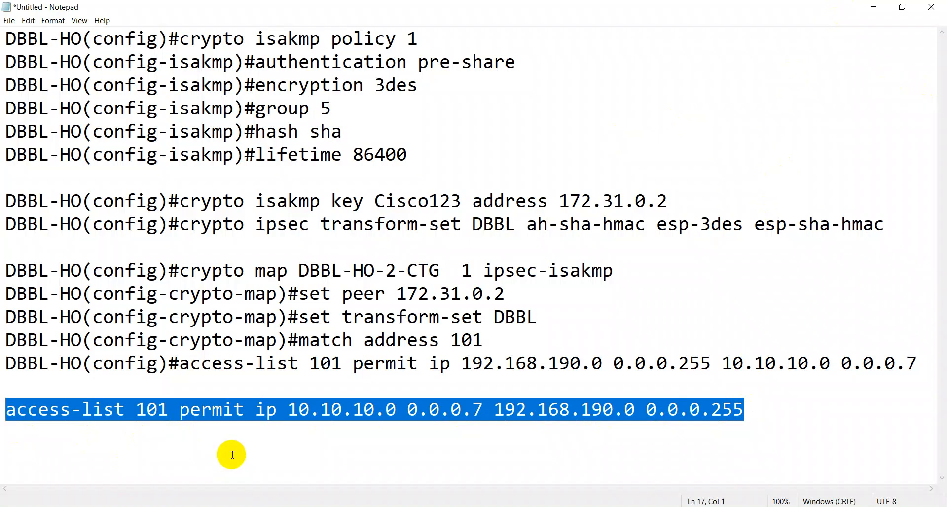
Step: Bring up the DBBL-CTG-ATM router console full screen
left_click(873, 7)
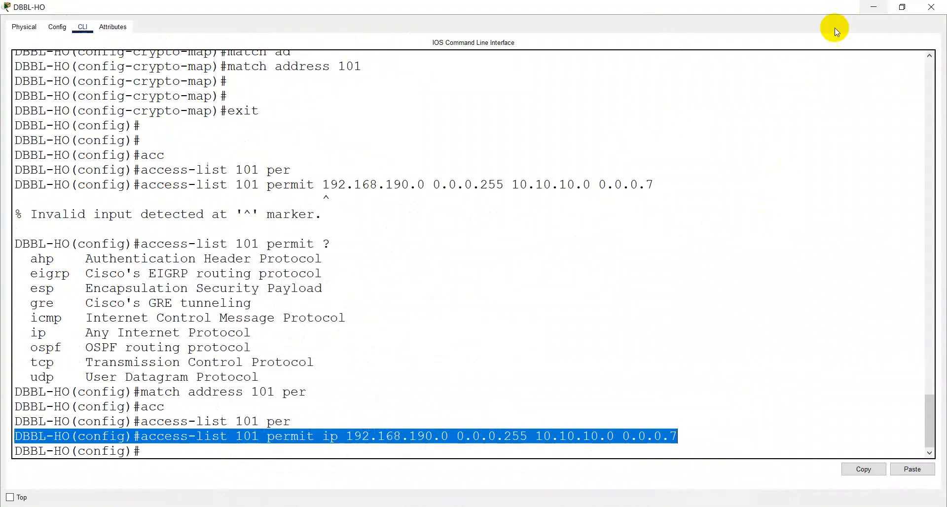
left_click(872, 10)
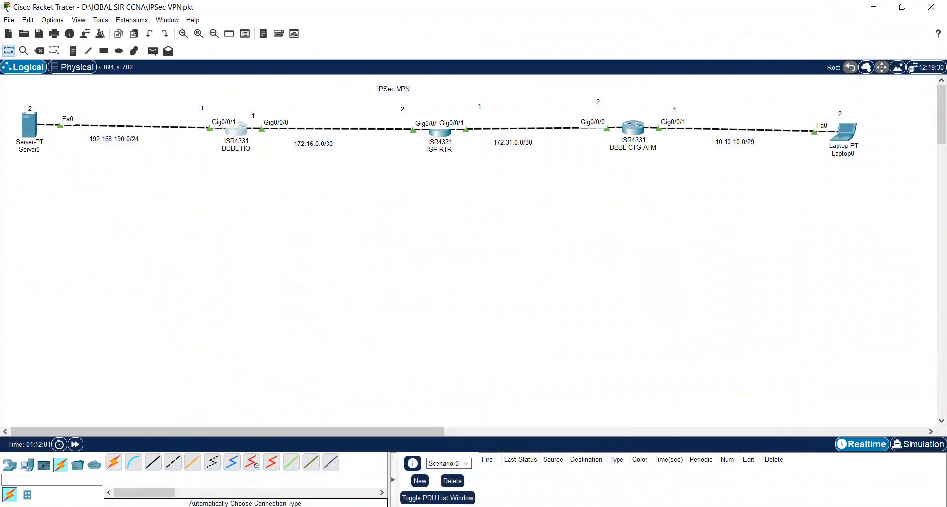
mouse_move(362, 486)
left_click(449, 456)
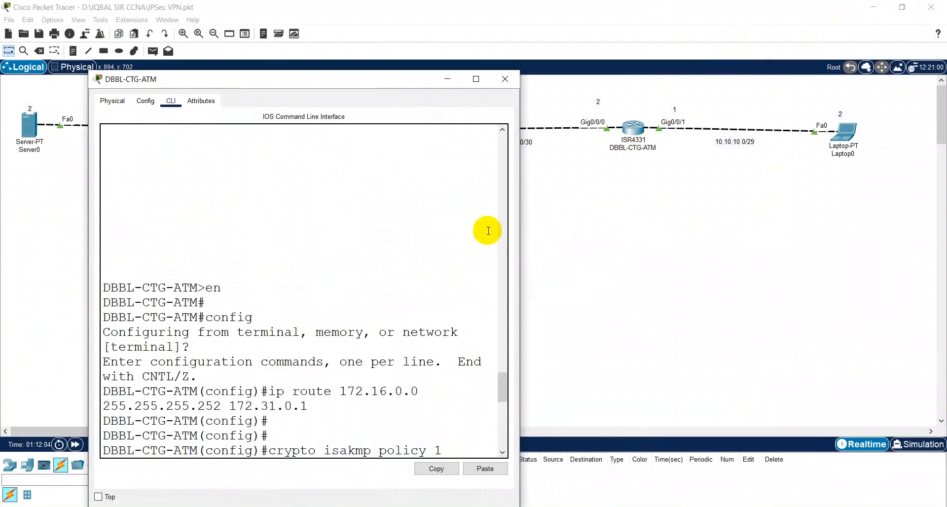
left_click(475, 79)
Step: Exit crypto map mode and enter access-list 101 permit ip 10.10.10.0 0.0.0.7 192.168.190.0 0.0.0.255
key("Return")
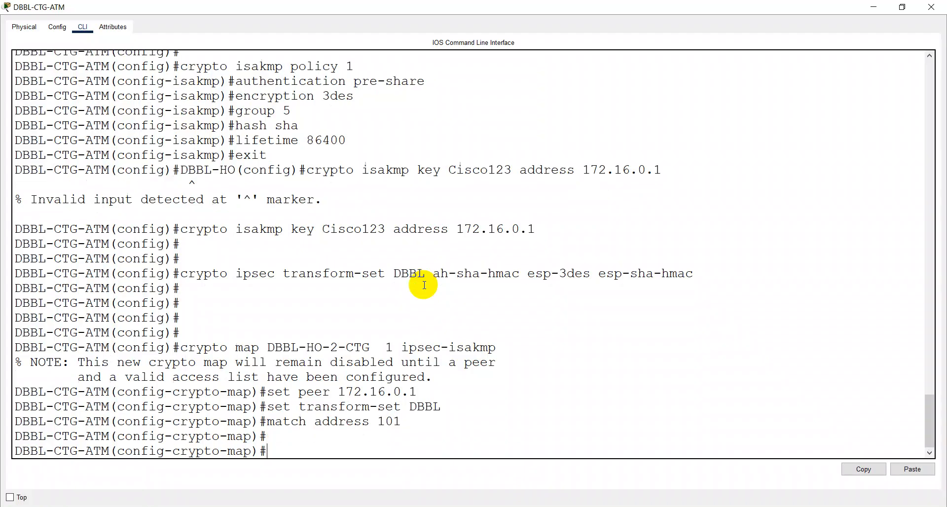
type("exit")
key("Return")
key("Return")
key("Return")
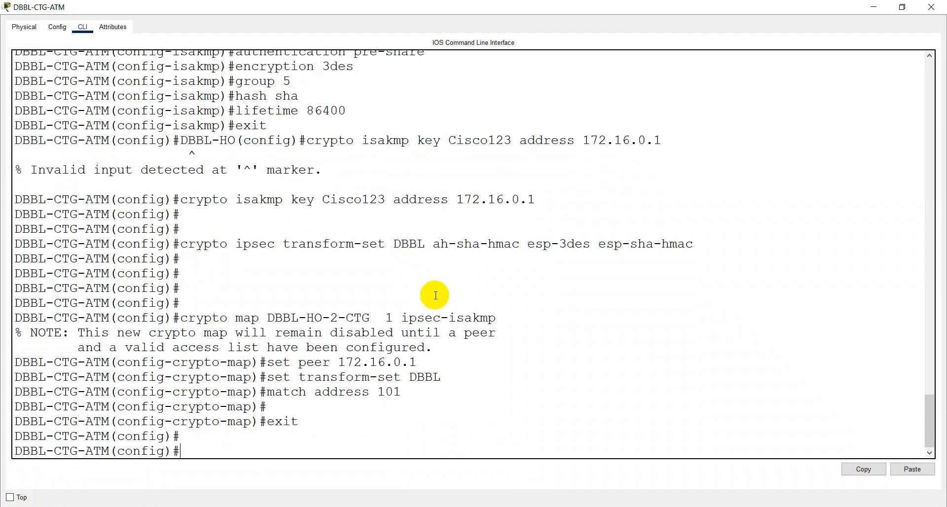
right_click(666, 245)
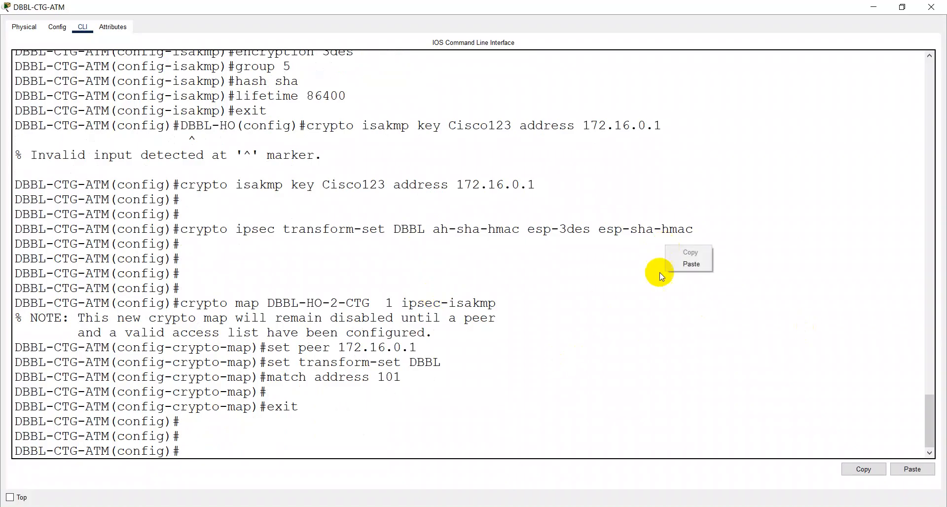
left_click(706, 265)
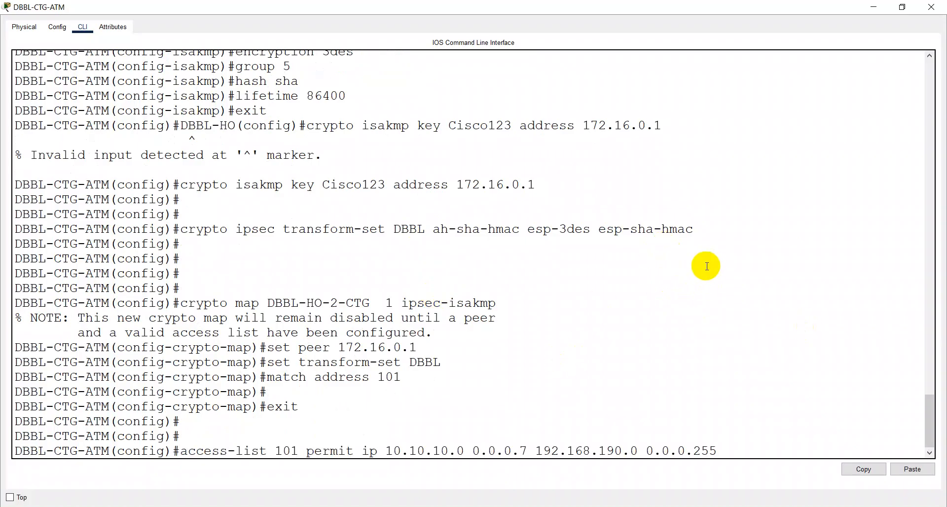
key("Return")
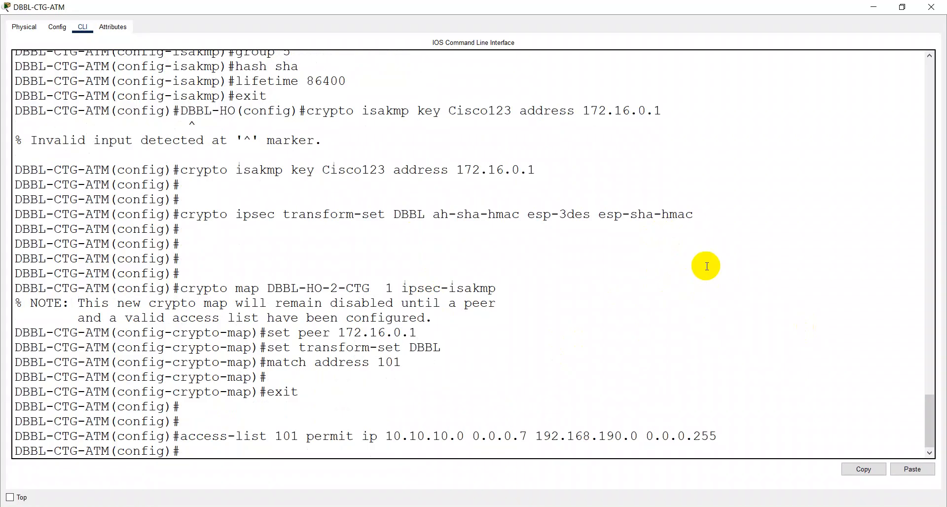
Step: Switch to the DBBL-HO console full screen and enter global configuration mode
left_click(874, 7)
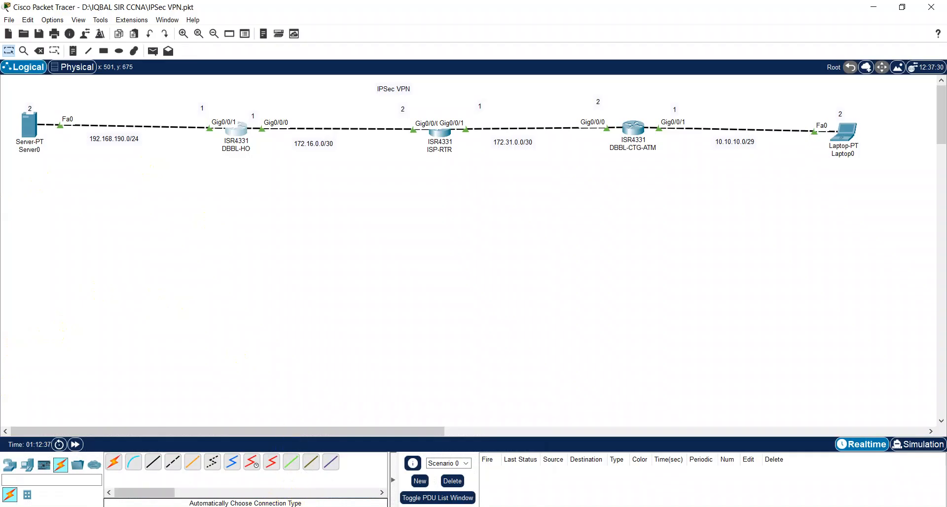
mouse_move(284, 506)
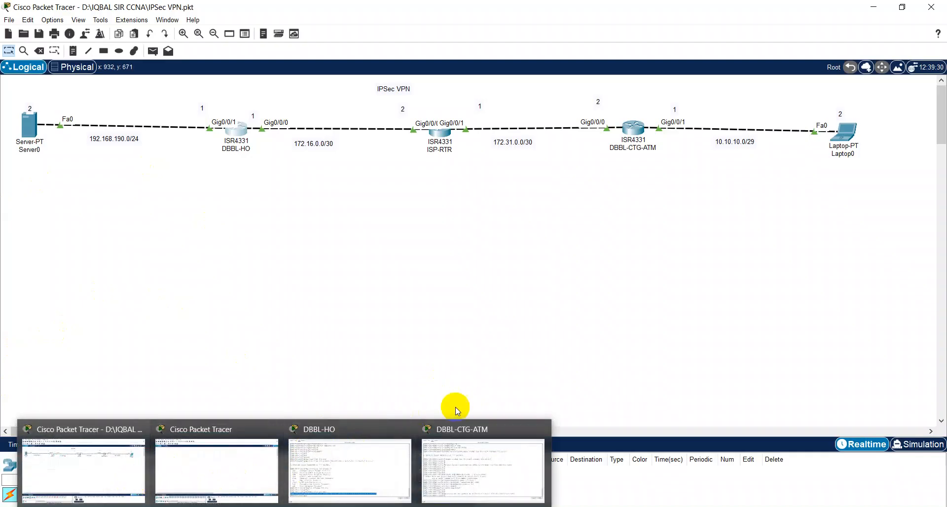
left_click(338, 454)
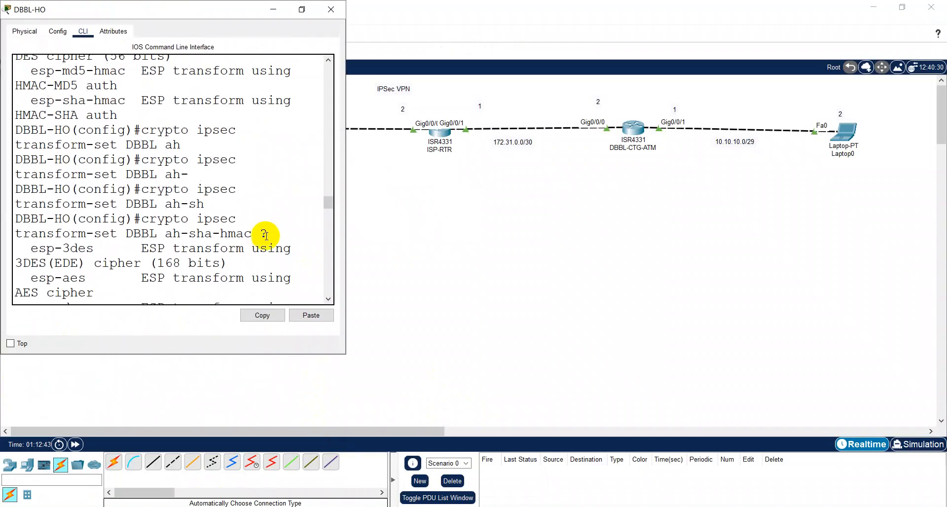
left_click(302, 7)
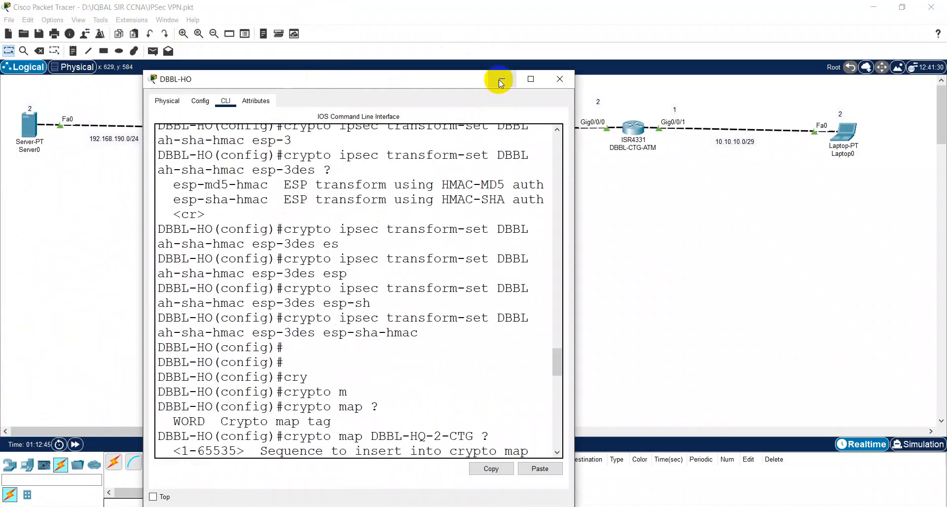
left_click(531, 78)
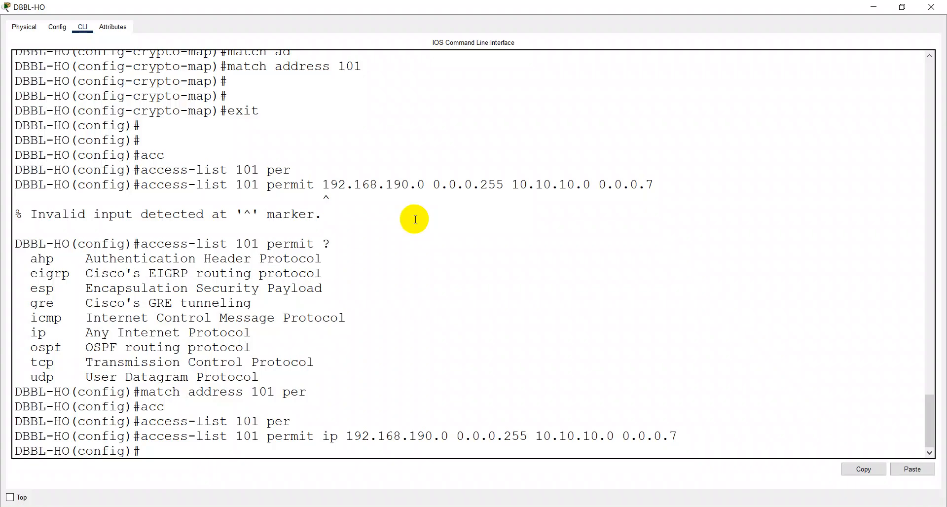
key("Return")
type("conf")
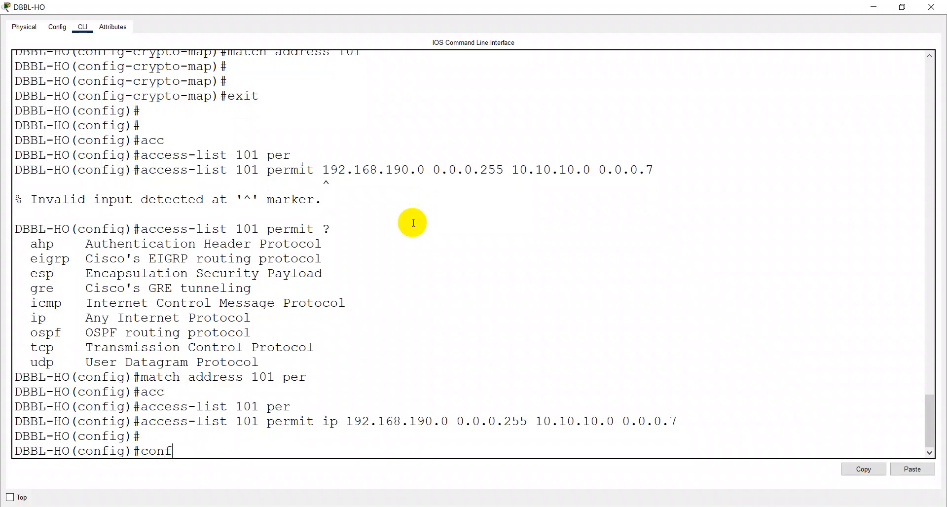
type("ig")
key("Return")
Step: Enter ip route 10.10.10.0 255.255.255.248 172.31.0.2 and select the command line
type("ip route ")
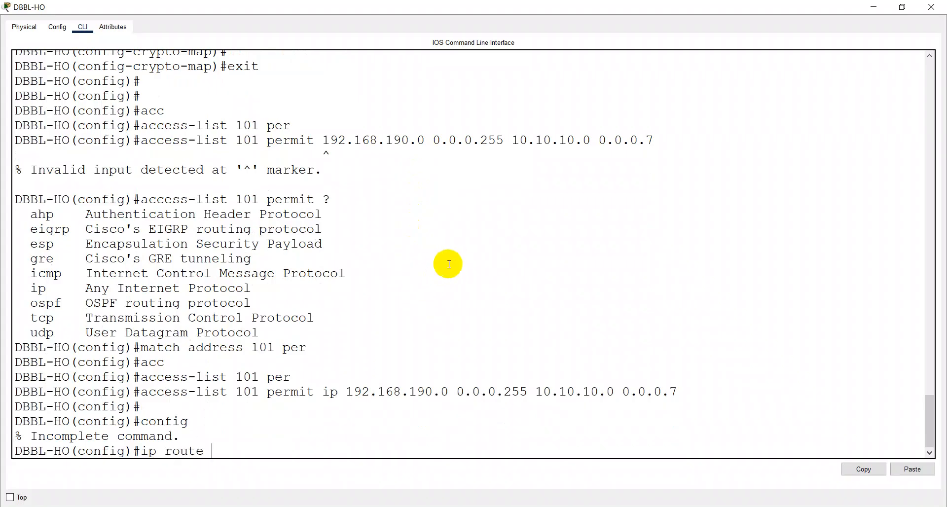
type("10.10.10,.0")
key("BackSpace")
type("10.0 255.255")
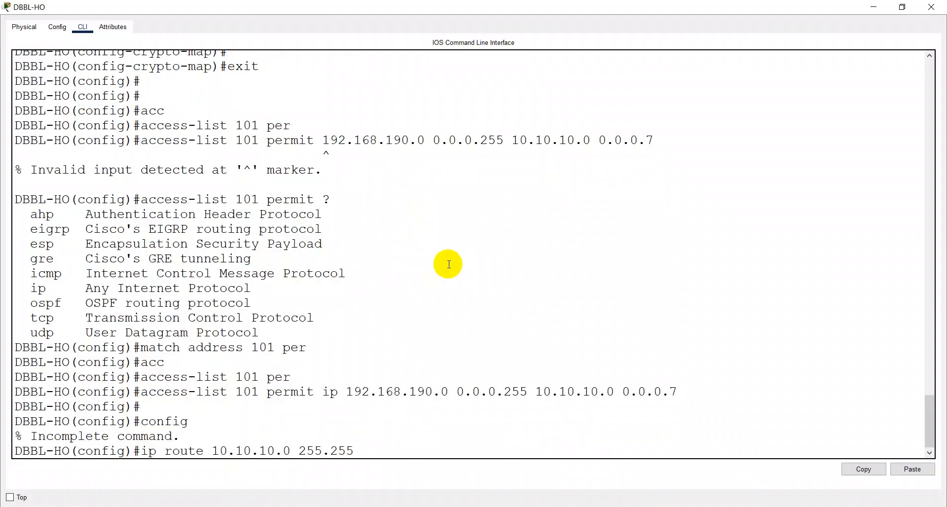
type(".255.248 172.31.0.2")
key("Return")
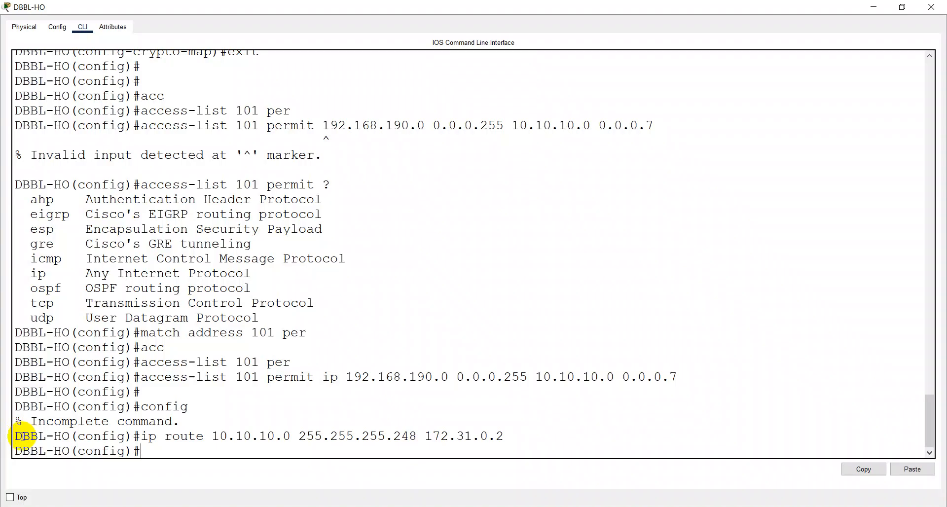
left_click_drag(13, 436, 522, 438)
Step: Paste ip route 10.10.10.0 255.255.255.248 172.31.0.2 into the notes below the access-list line
left_click(868, 474)
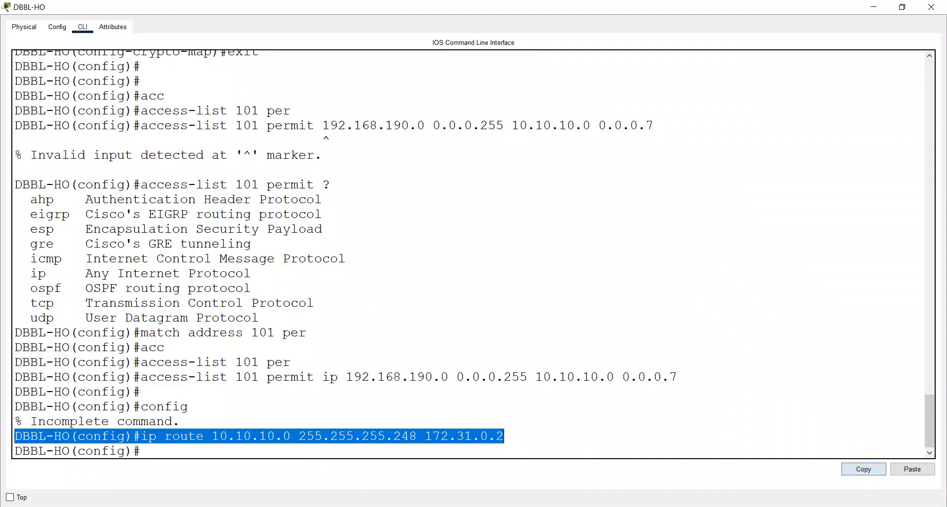
key("alt+Tab")
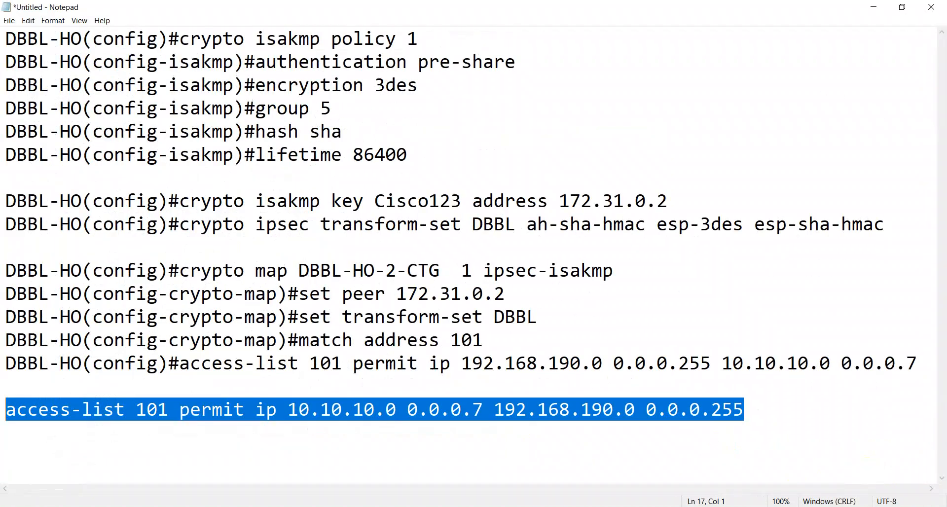
left_click(913, 360)
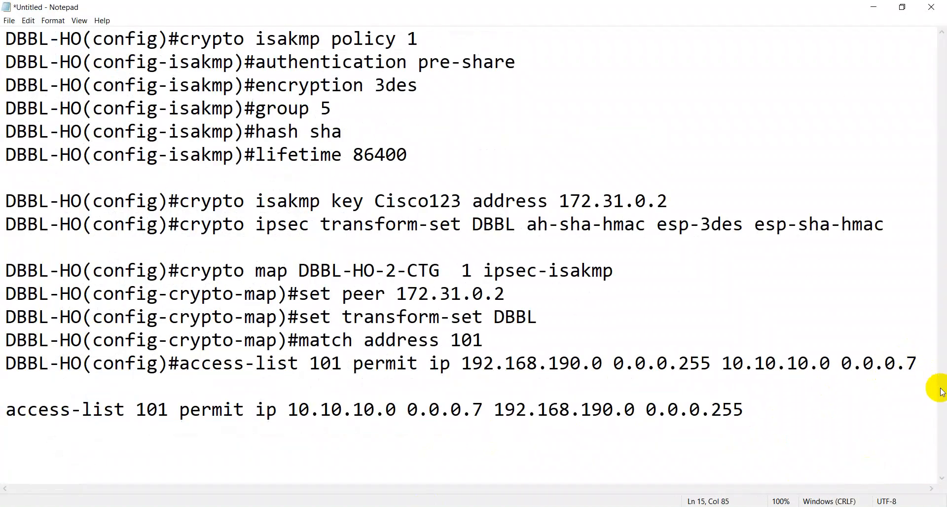
key("Return")
key("Return")
key("Return")
key("Return")
key("Return")
key("Up")
key("Up")
key("Up")
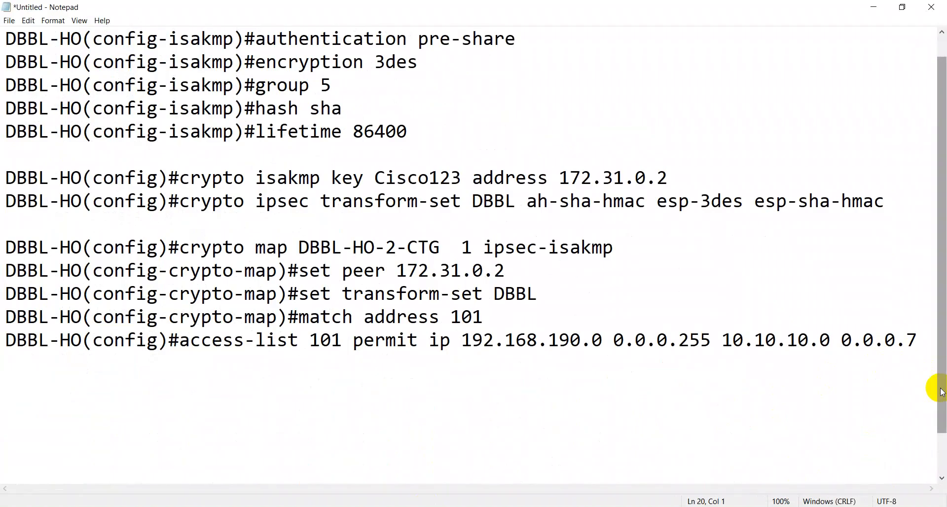
key("Up")
key("ctrl+v")
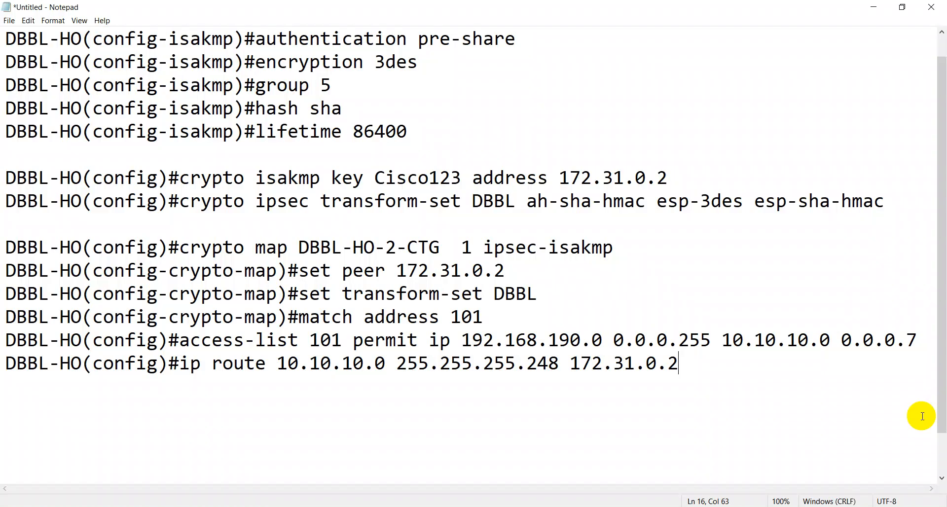
left_click(870, 8)
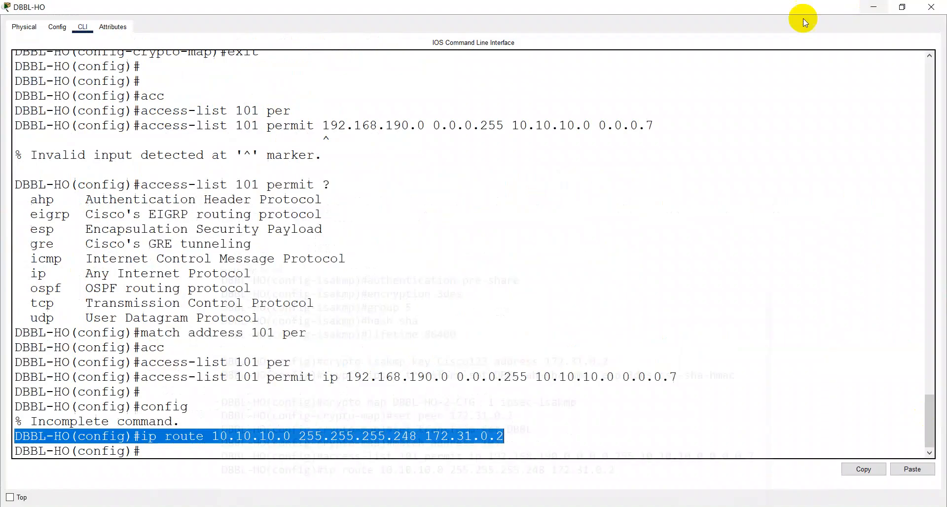
Step: Close the DBBL-HO console and open DBBL-CTG-ATM's console full screen in configuration mode
left_click(931, 7)
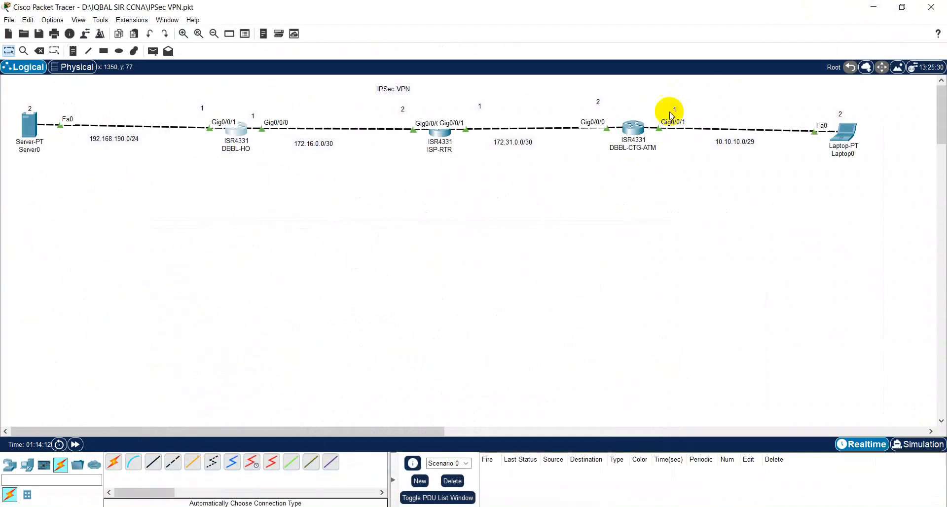
left_click(284, 506)
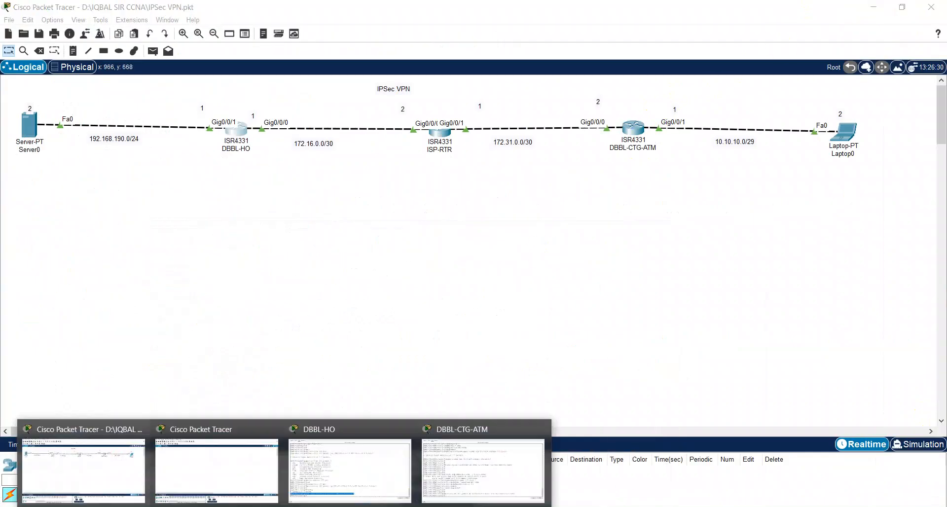
left_click(427, 430)
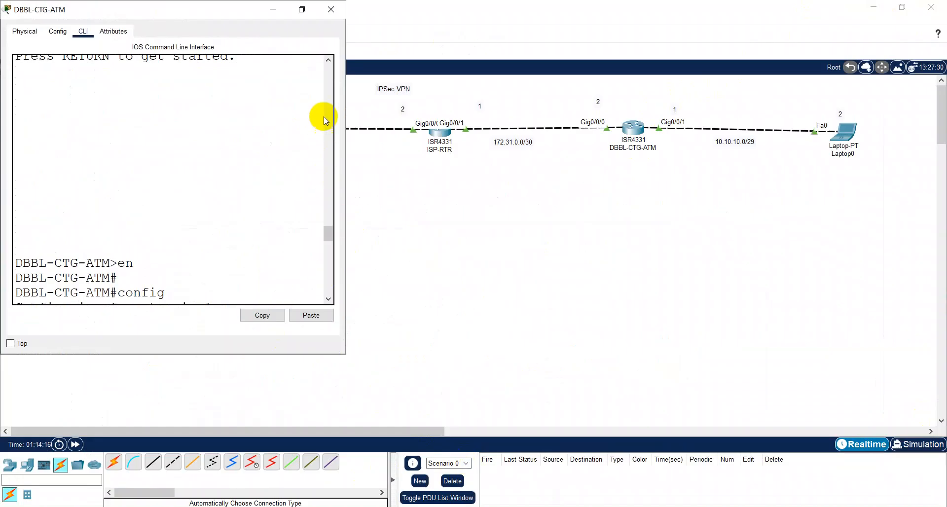
left_click(302, 9)
left_click(330, 288)
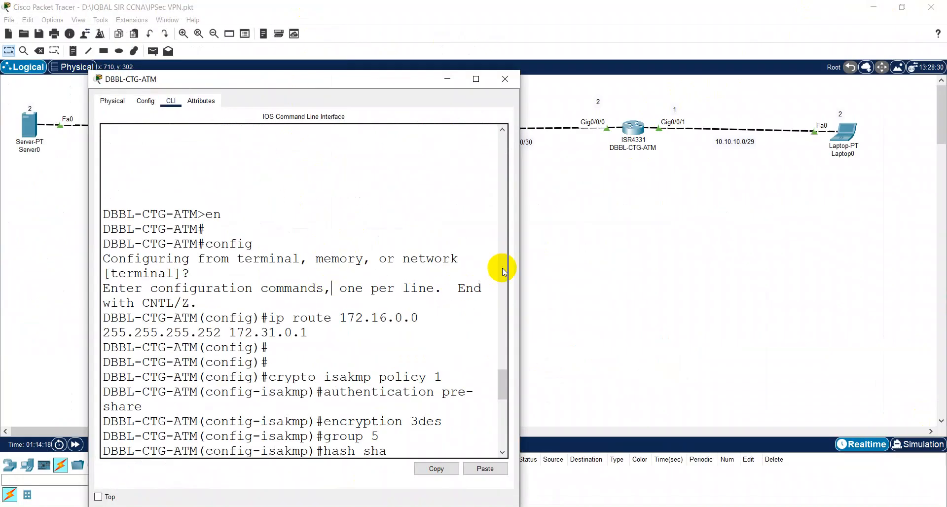
left_click(477, 81)
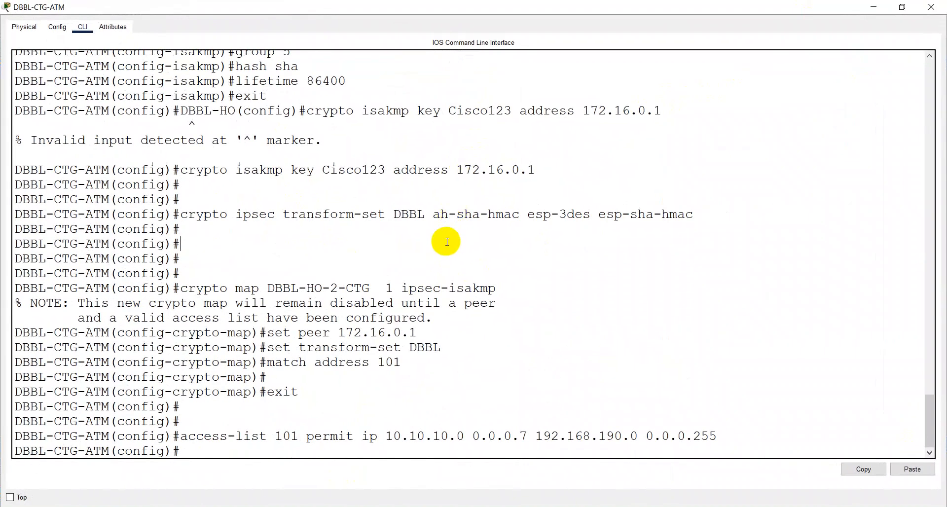
key("Return")
type("config)#config")
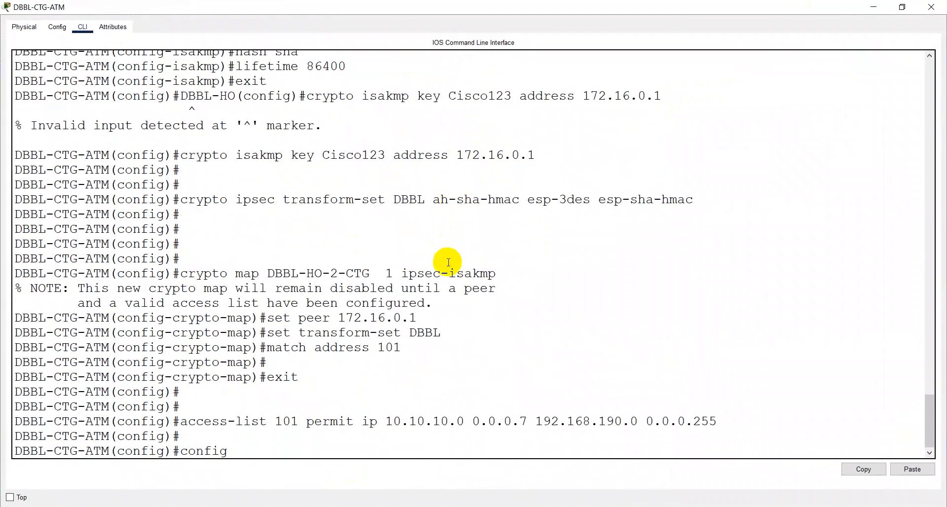
key("Return")
Step: Enter ip route 192.168.190.0 255.255.255.0 172.16.0.1 on DBBL-CTG-ATM, then return to the notes
type("ip r")
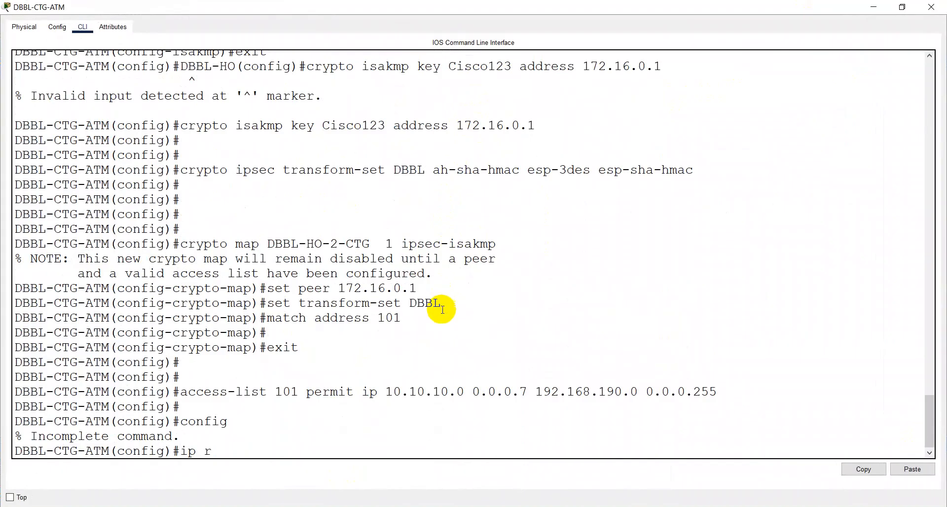
type("oute 192.16")
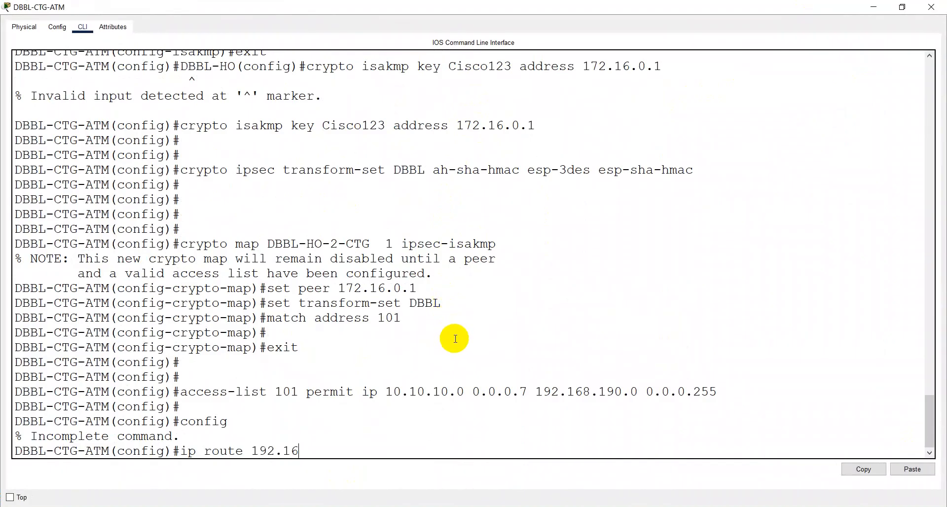
type("8.190")
type(".0 255")
type(".255")
type(".255")
type(".-")
type("0")
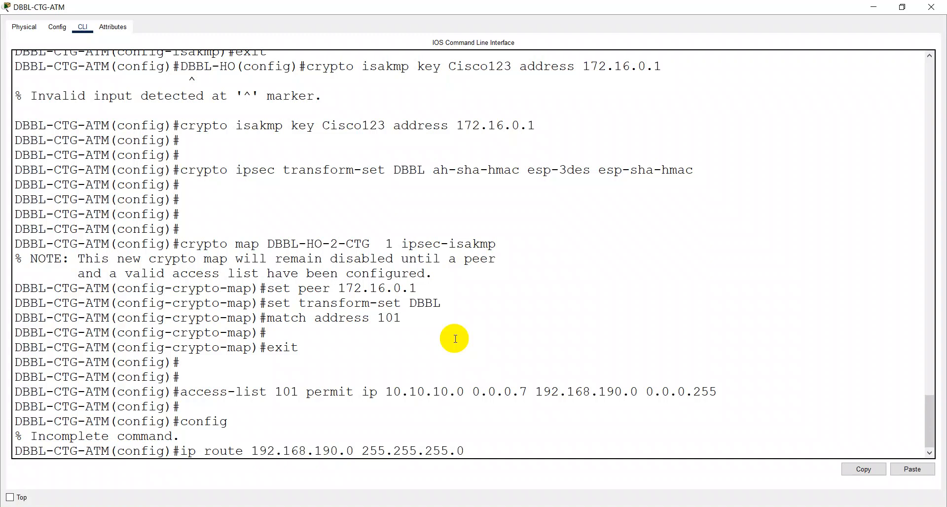
type(" 172.16.0.1")
key("Return")
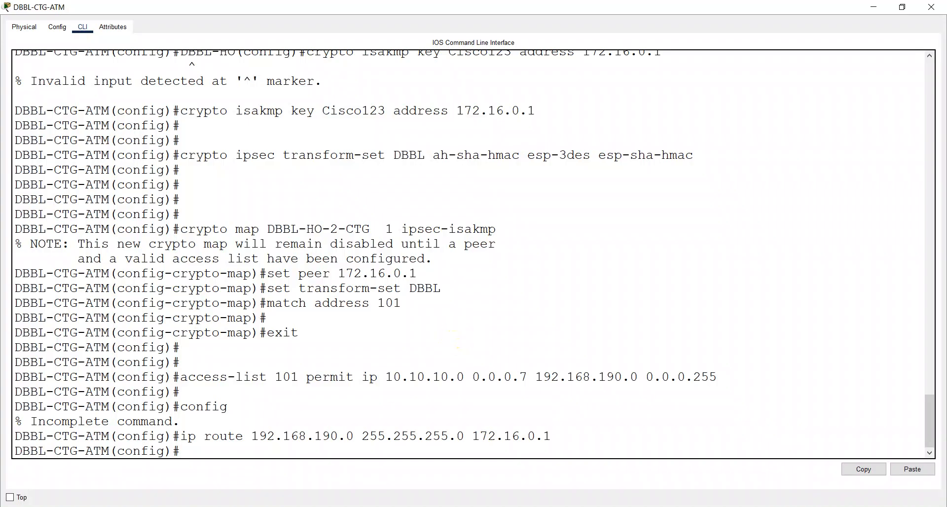
key("alt+Tab")
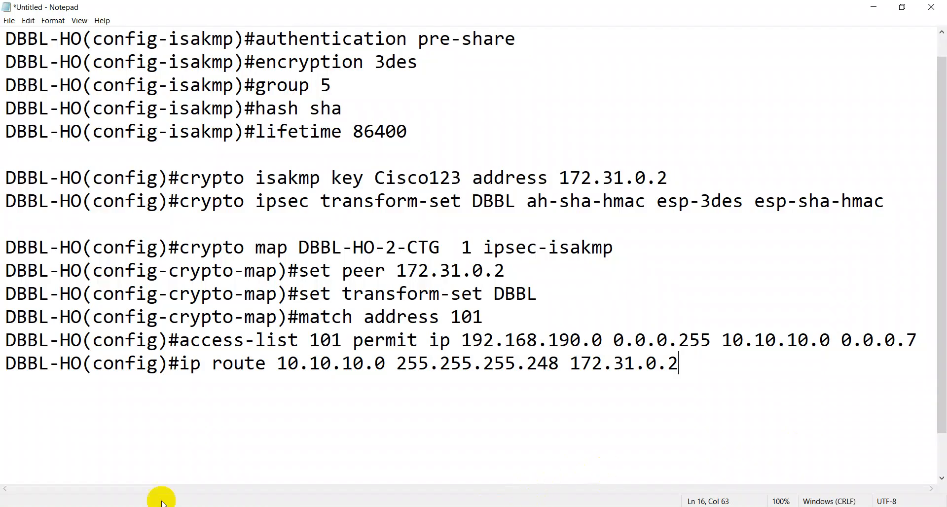
Step: Switch back to the DBBL-CTG-ATM router's console from the taskbar previews
left_click(284, 506)
left_click(457, 458)
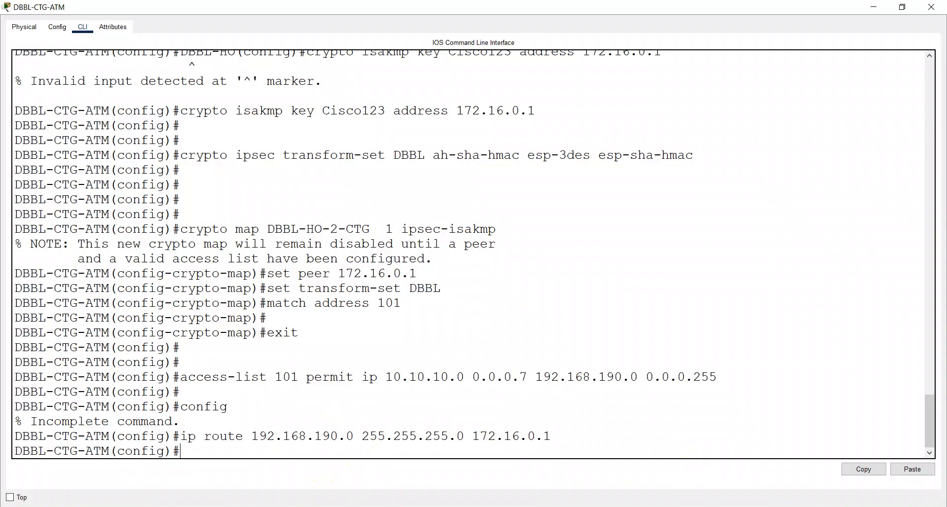
Step: Copy the crypto map name DBBL-HO-2-CTG from the full-screen DBBL-HO console
left_click(284, 506)
left_click(339, 459)
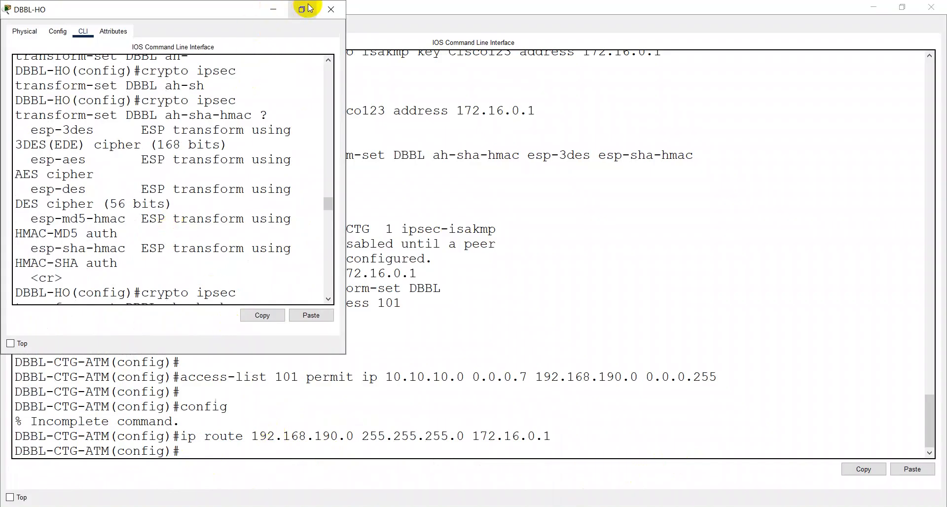
left_click(303, 9)
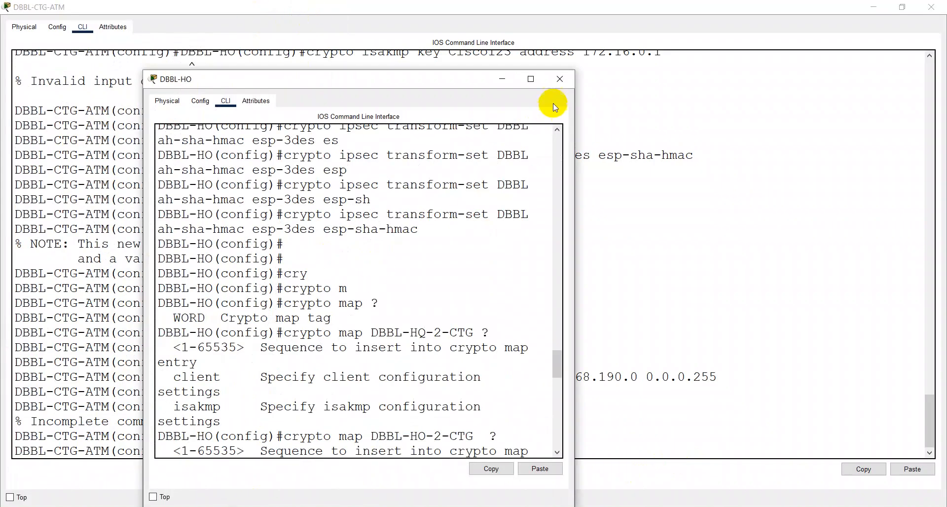
left_click(530, 79)
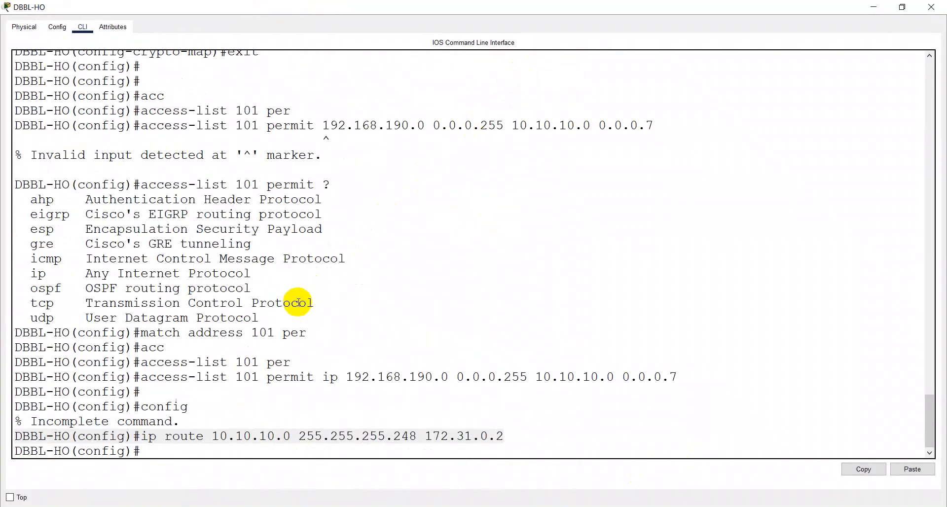
scroll(238, 242, "up", 5)
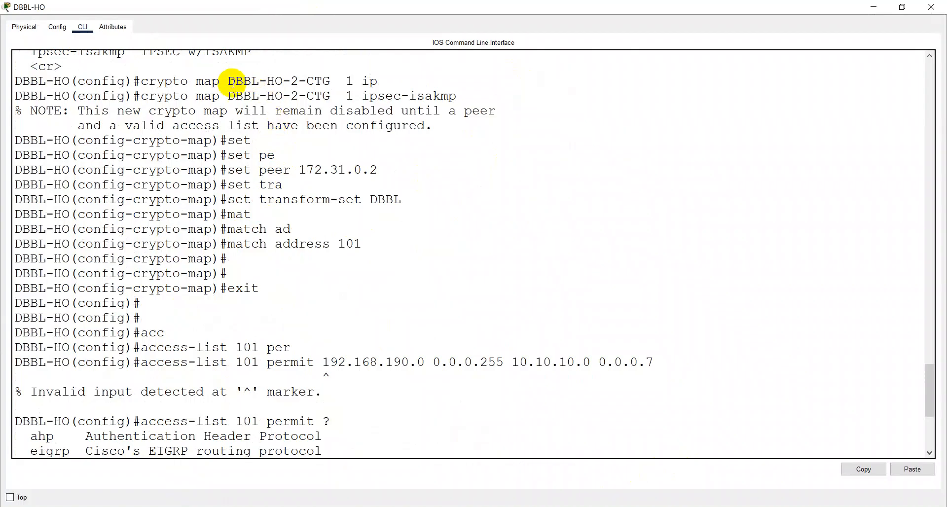
left_click_drag(232, 82, 337, 80)
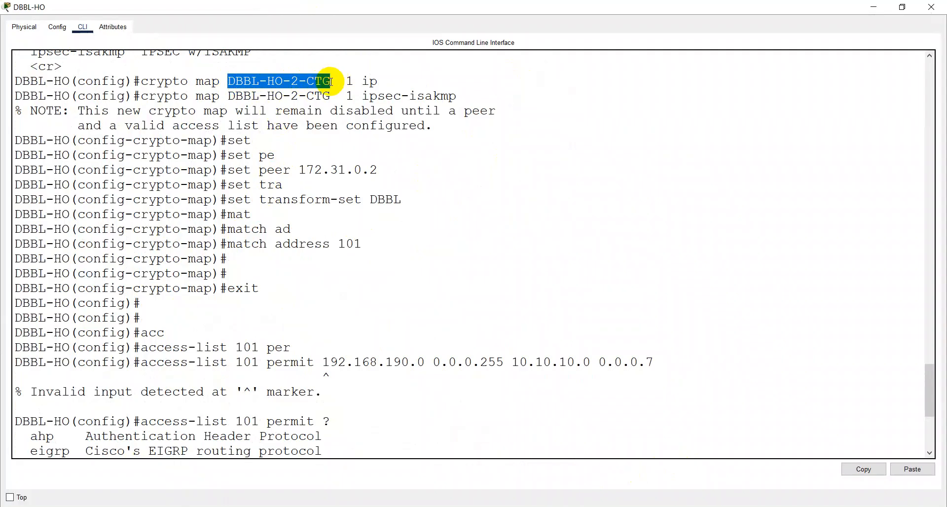
right_click(316, 89)
left_click(340, 94)
scroll(776, 169, "up", 9)
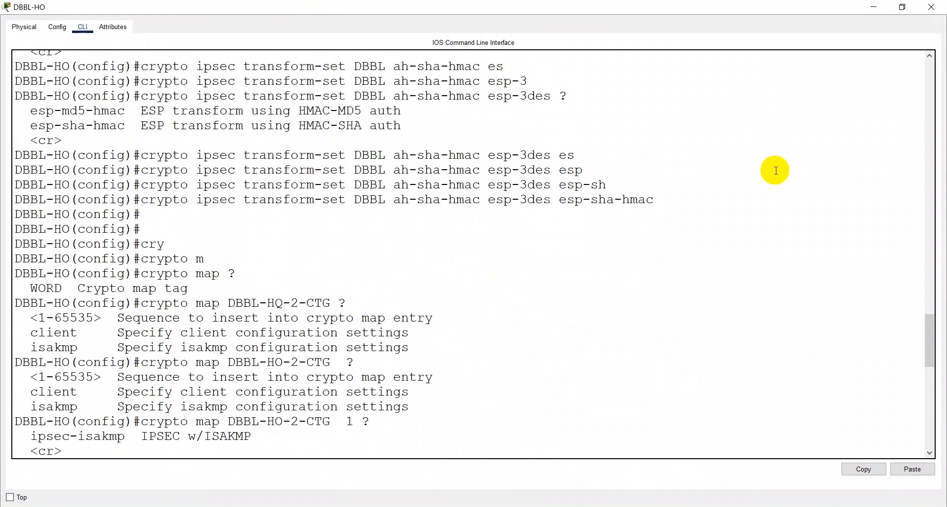
Step: Copy DBBL-HO-2-CTG from the notes and set the consoles and Notepad aside
left_click(873, 6)
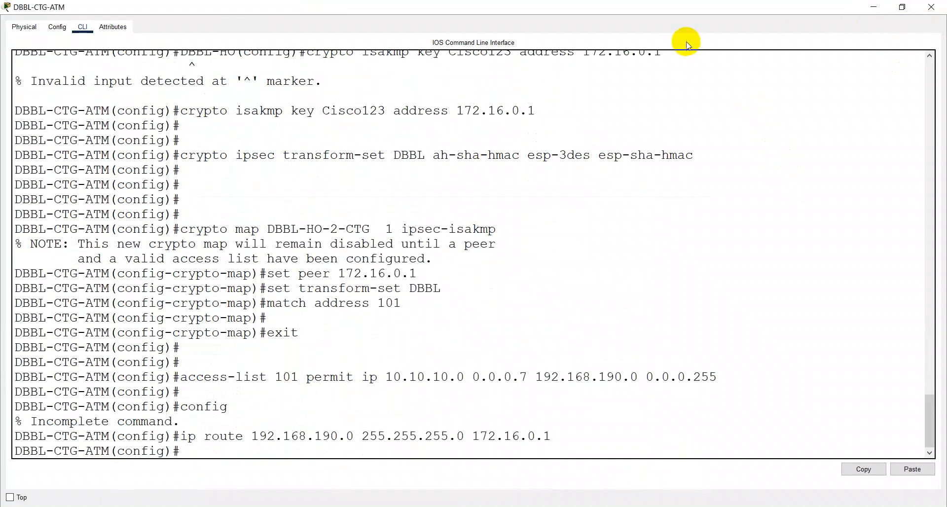
left_click(873, 6)
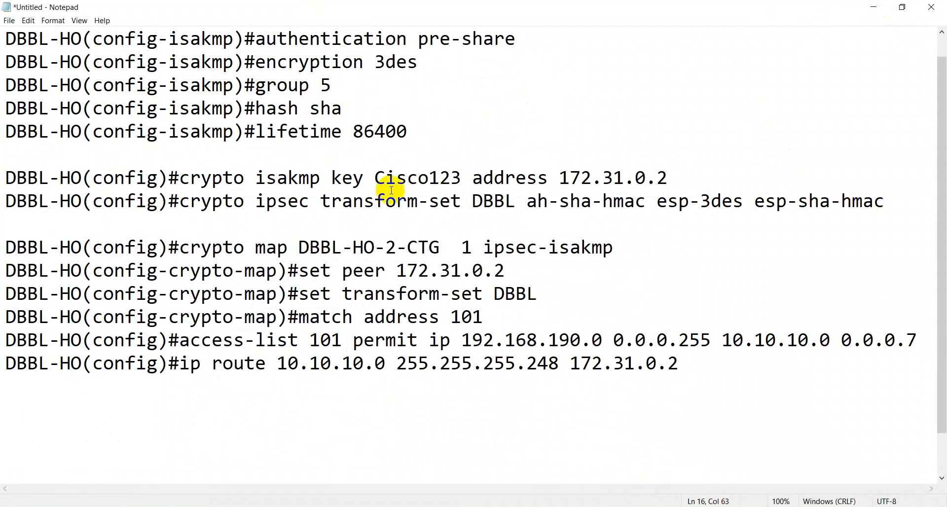
left_click_drag(300, 246, 438, 241)
right_click(433, 241)
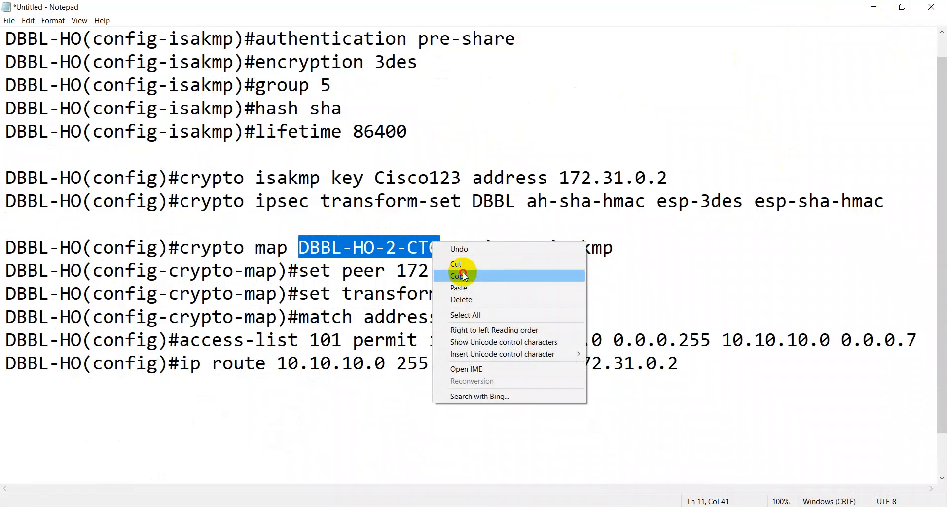
left_click(464, 276)
left_click(873, 7)
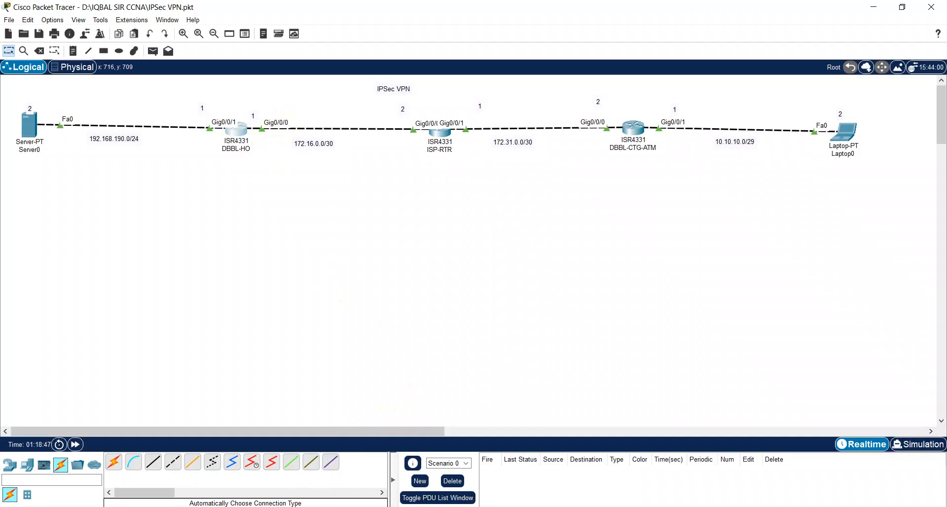
Step: Bring the DBBL-HO console back full screen
left_click(318, 449)
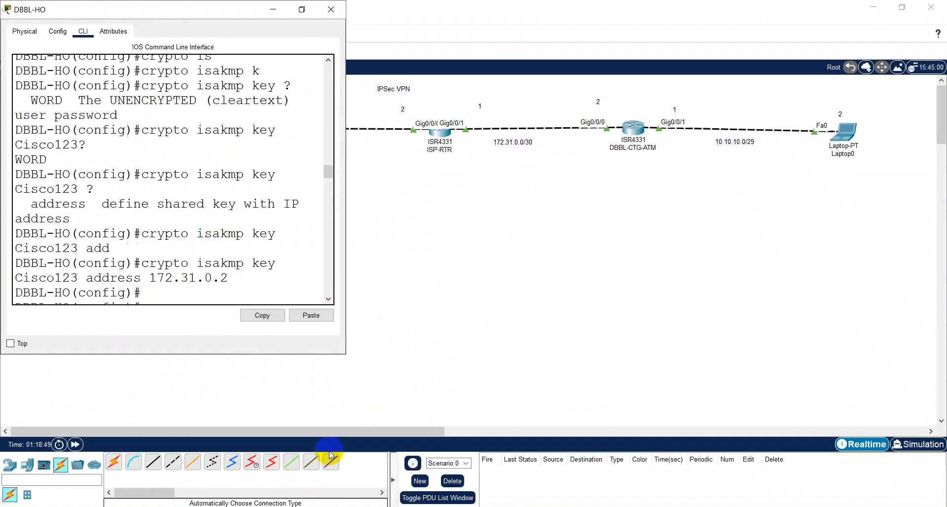
left_click(301, 9)
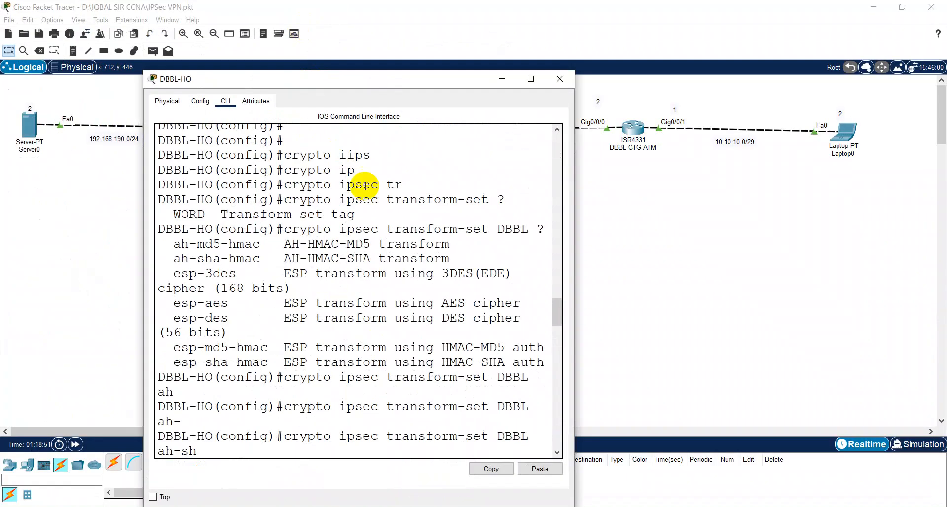
left_click(531, 79)
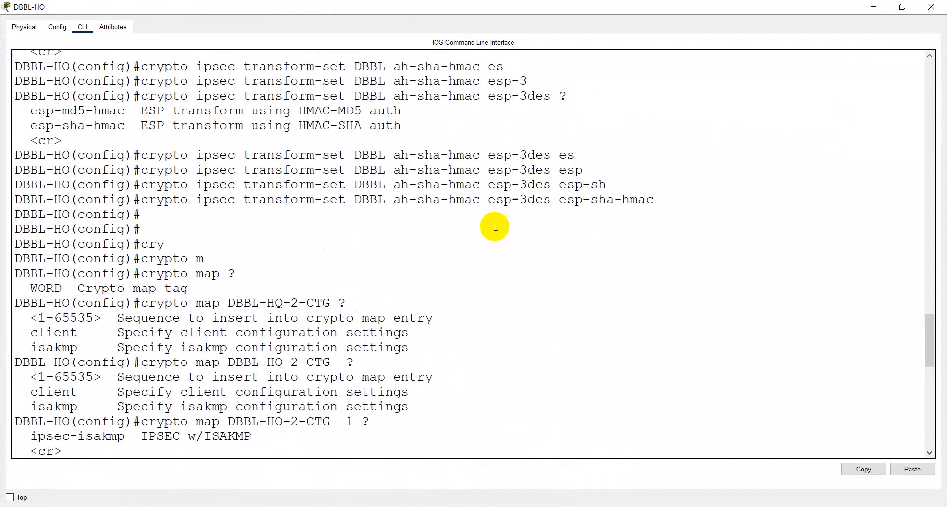
scroll(480, 247, "down", 10)
Step: On interface g0/0/0, apply crypto map DBBL-HO-2-CTG
type("int g0/0")
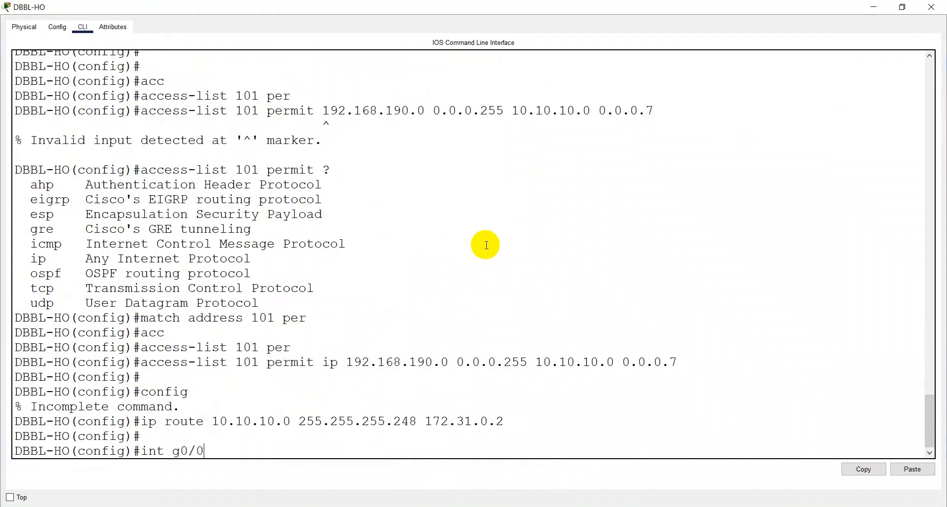
type("/0")
key("Return")
type("cry")
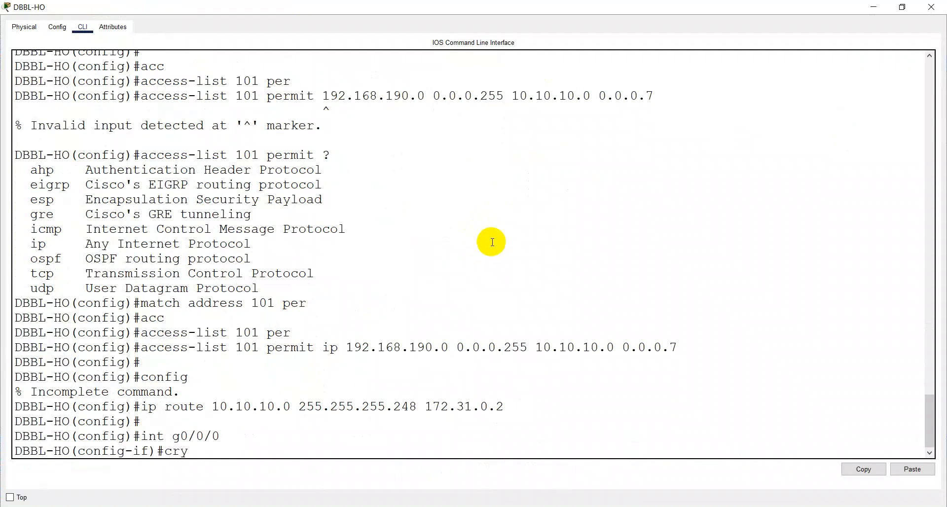
key("Tab")
type("ma")
key("Tab")
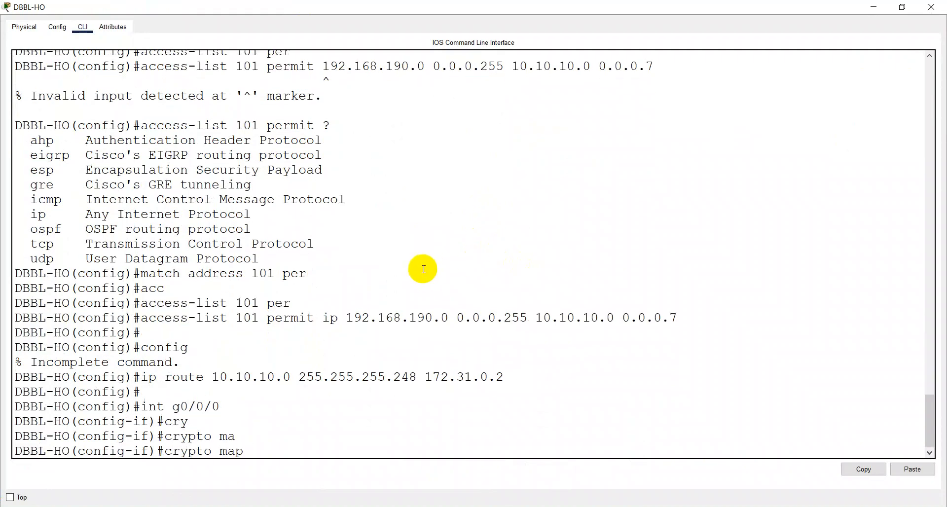
right_click(343, 358)
left_click(369, 378)
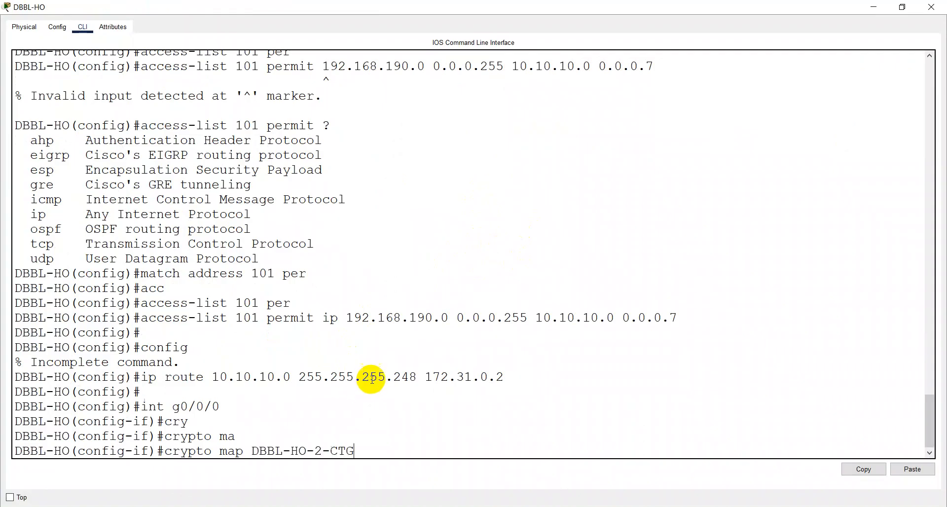
key("Return")
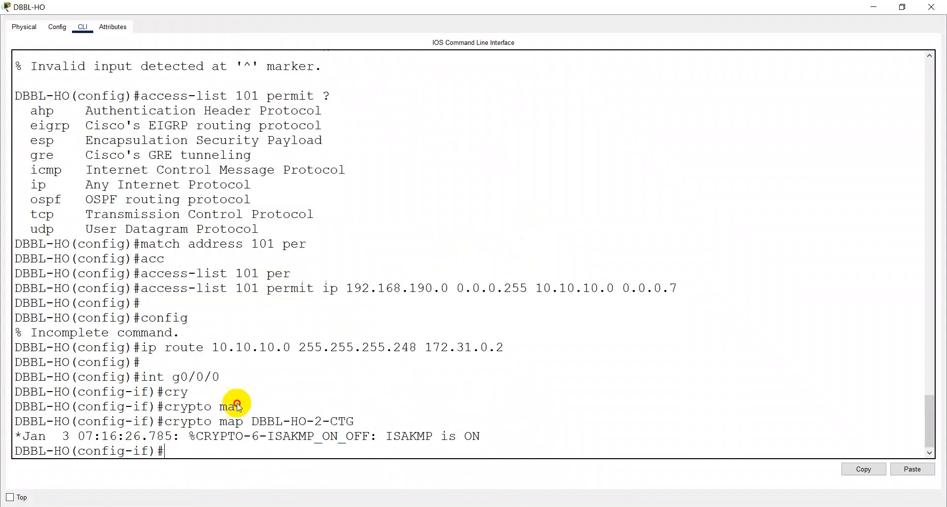
Step: Copy the int g0/0/0 and crypto map command lines for the notes
left_click_drag(16, 377, 385, 419)
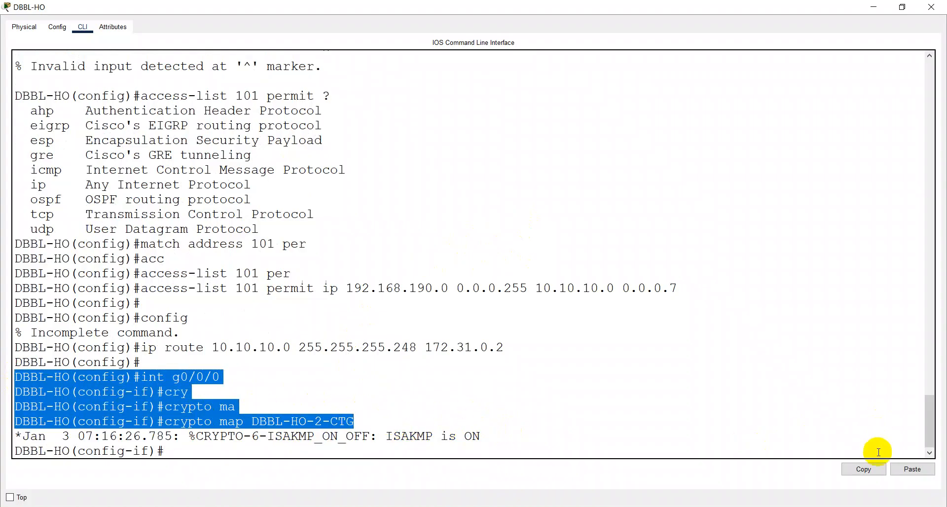
left_click(868, 472)
key("alt+Tab")
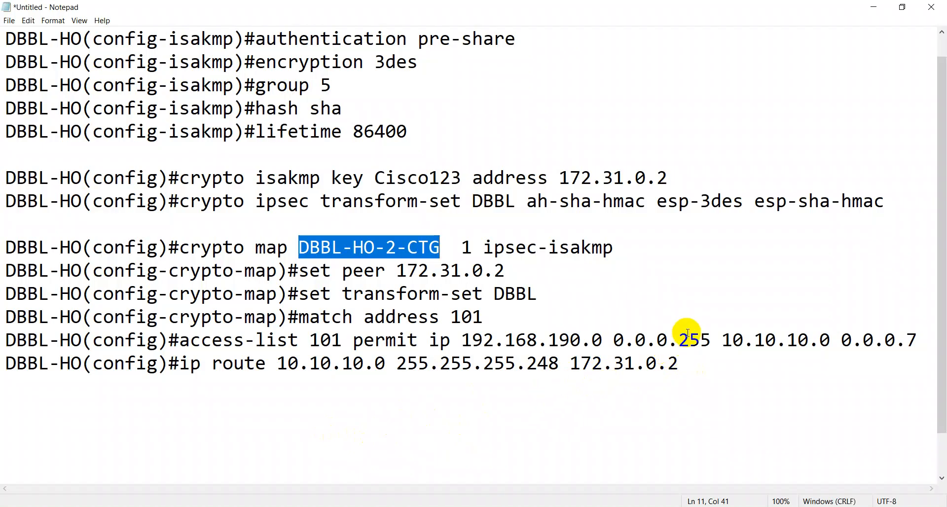
Step: Paste int g0/0/0 and crypto map DBBL-HO-2-CTG under the ip route line, deleting the partial lines
left_click(692, 367)
key("Return")
key("ctrl+v")
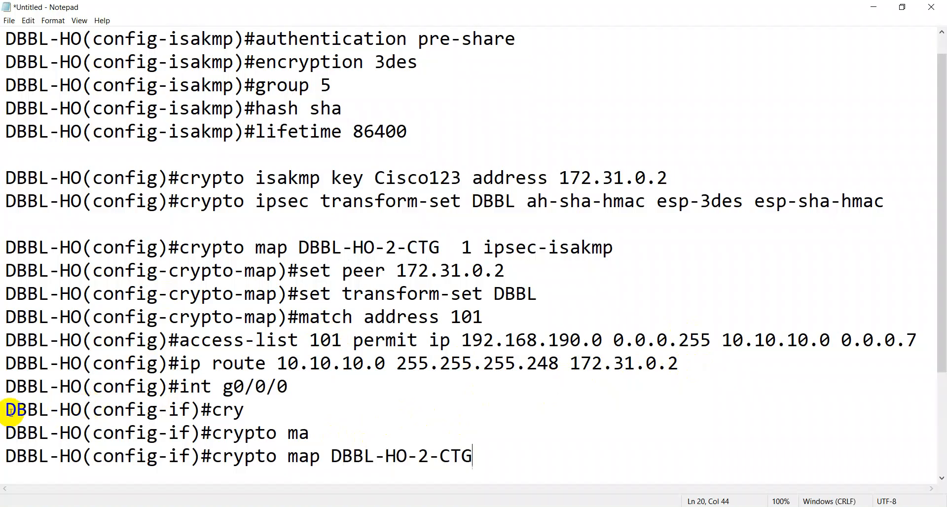
left_click_drag(2, 404, 343, 427)
key("Delete")
key("Delete")
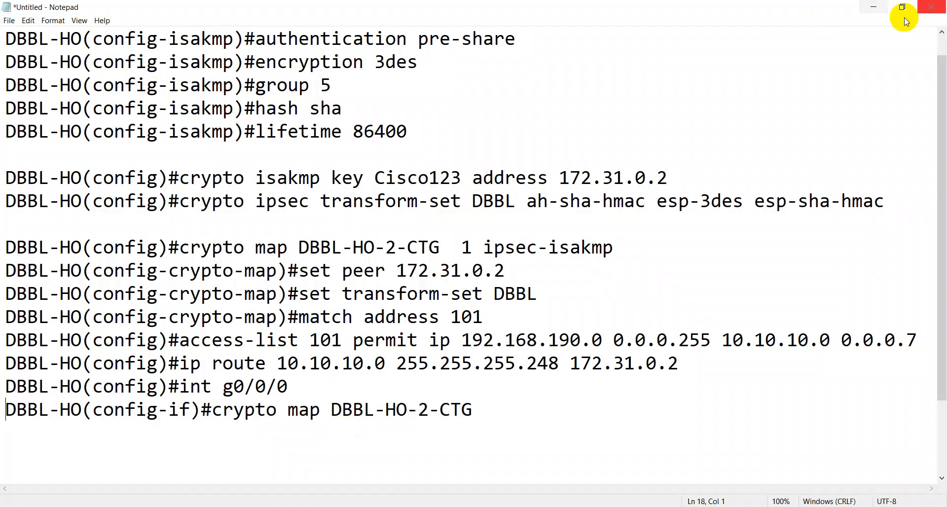
left_click(874, 7)
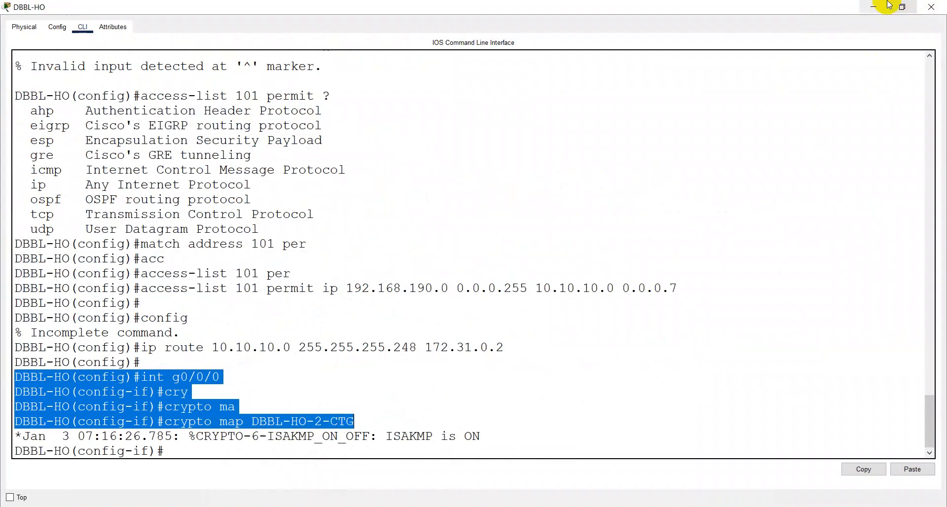
left_click(873, 7)
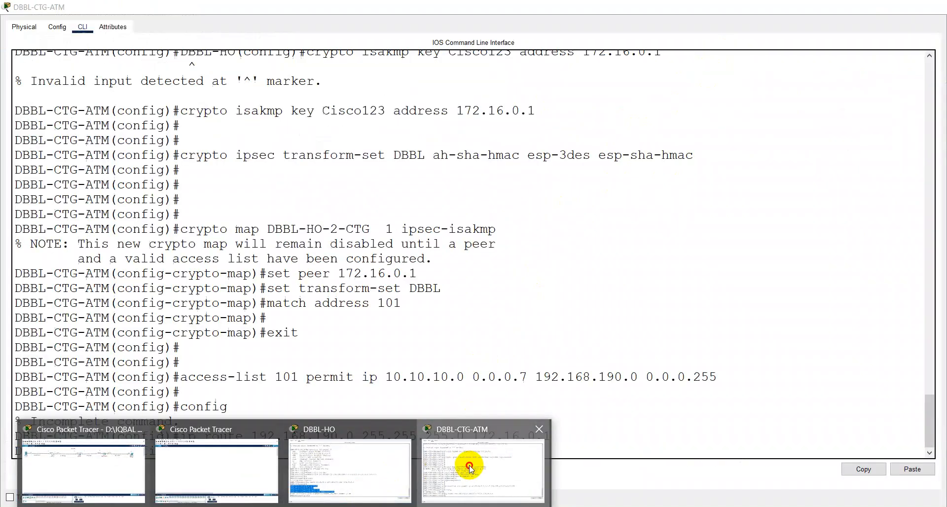
Step: Bring the DBBL-CTG-ATM router console forward full screen
left_click(450, 469)
left_click(407, 419)
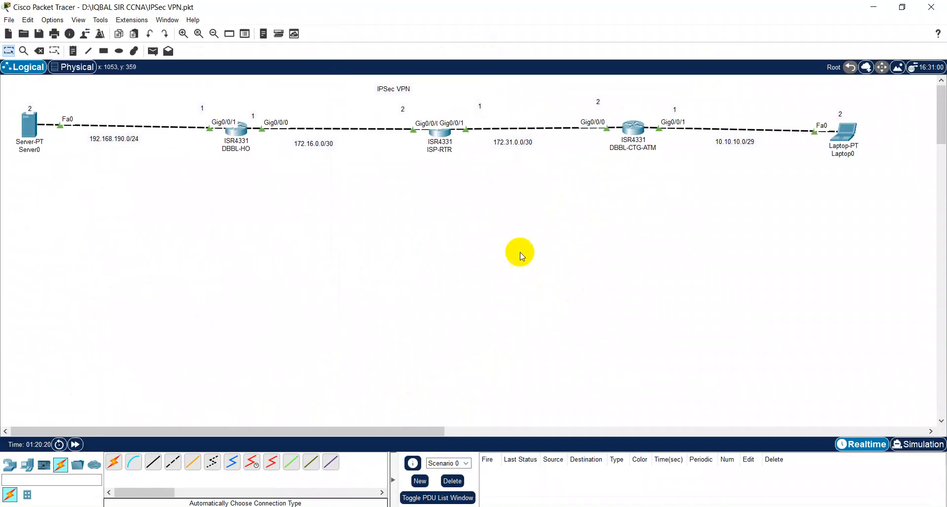
mouse_move(414, 454)
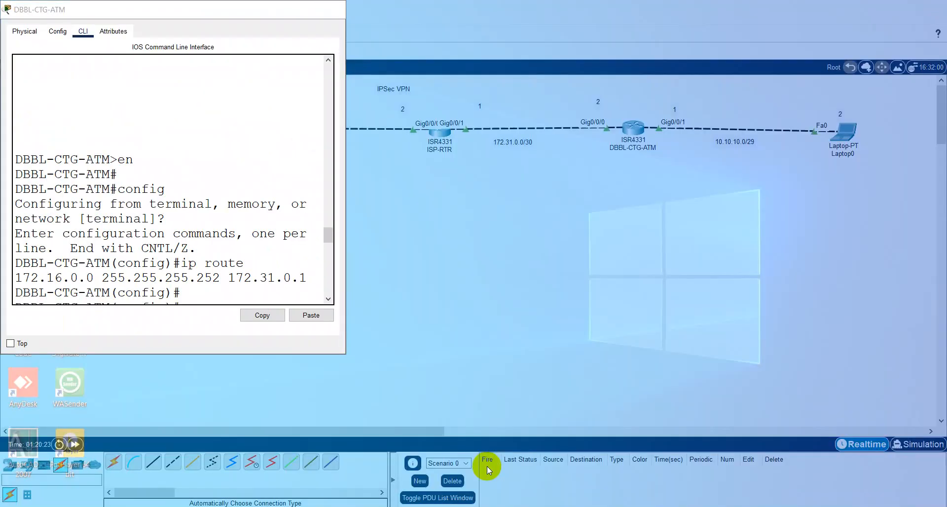
left_click(485, 466)
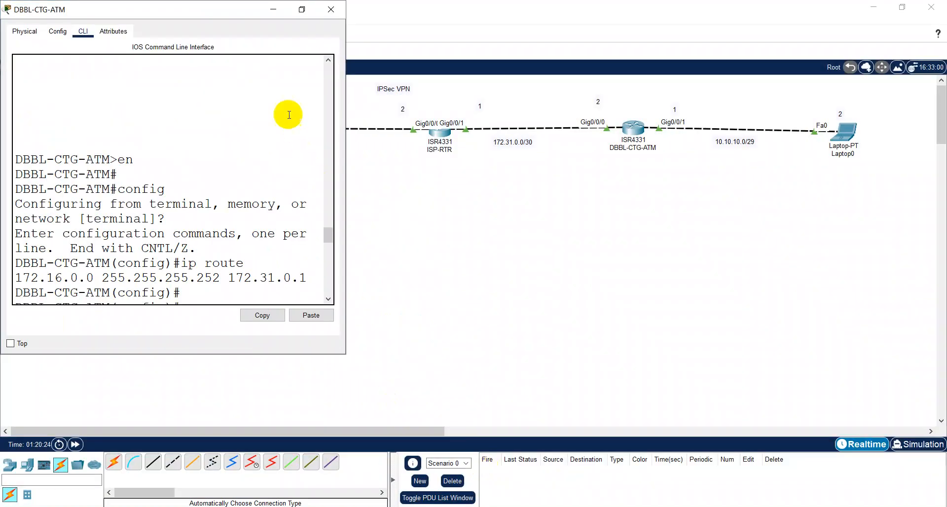
left_click(301, 9)
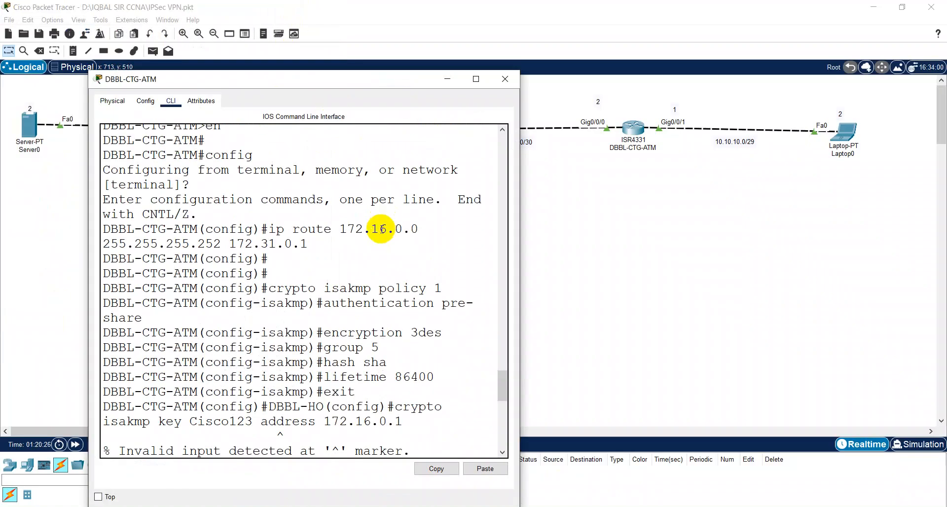
left_click(476, 78)
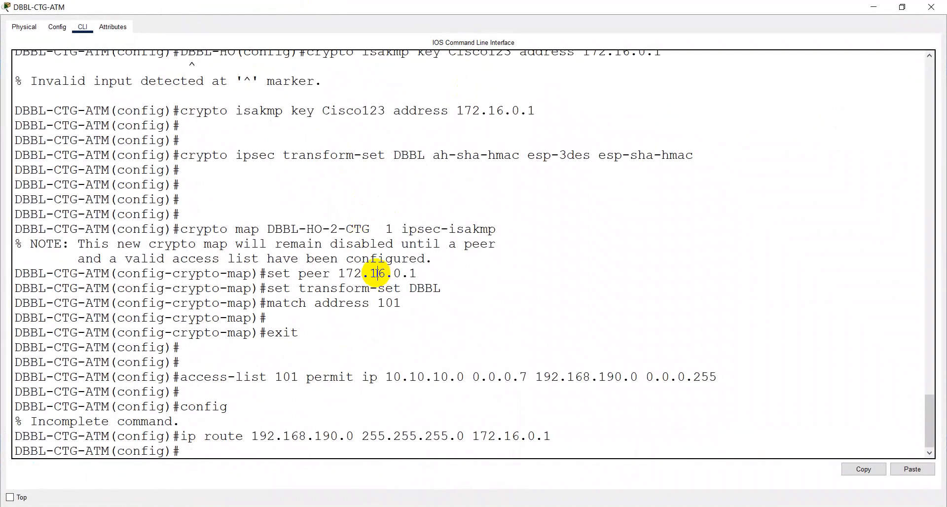
Step: Enter interface g0/0/0 configuration and start a crypto map command
key("Return")
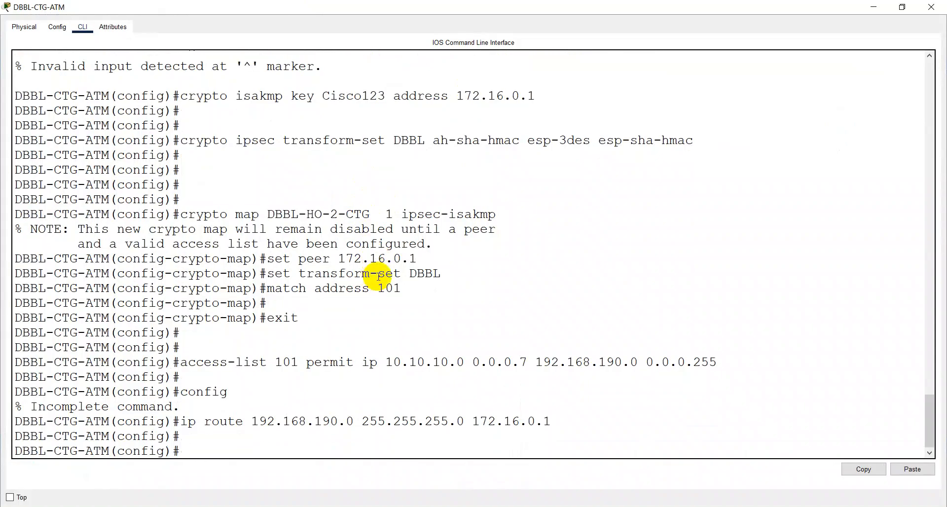
type("int g0")
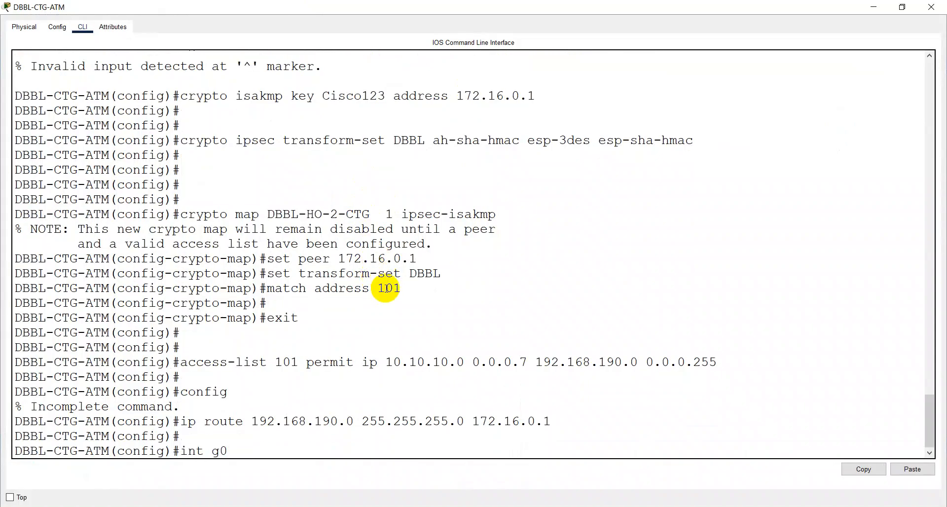
type("/0/0")
key("Return")
type("cry")
key("Tab")
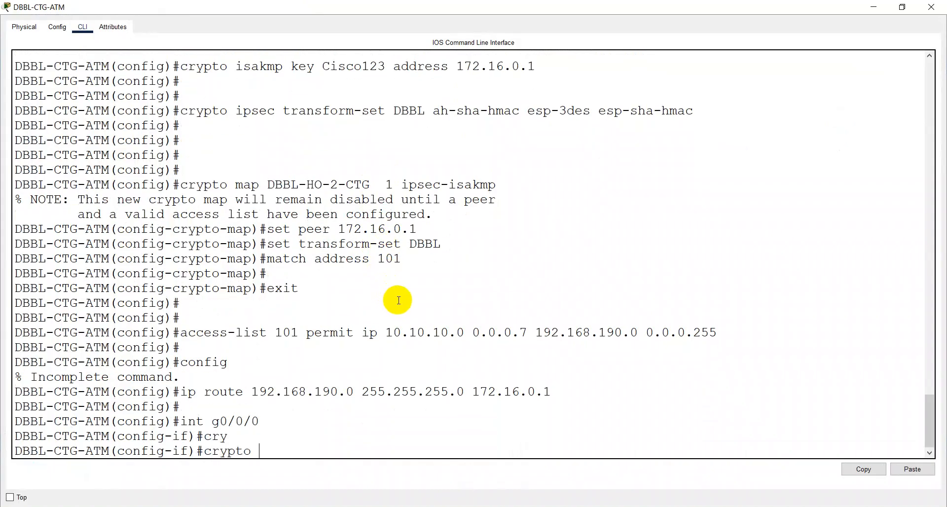
type("m")
key("Tab")
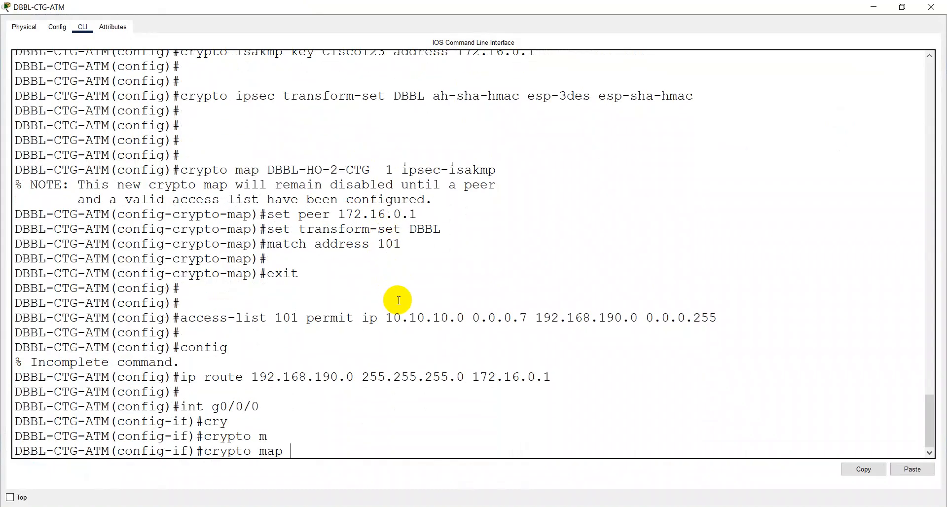
Step: Copy DBBL-HO-2-CTG from the notes and apply it as the crypto map on g0/0/0
left_click(420, 506)
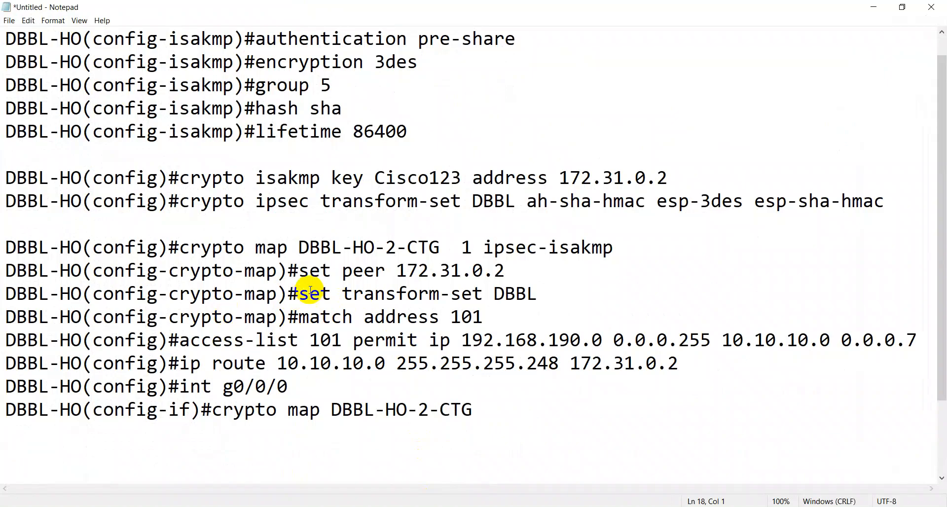
left_click_drag(299, 247, 441, 251)
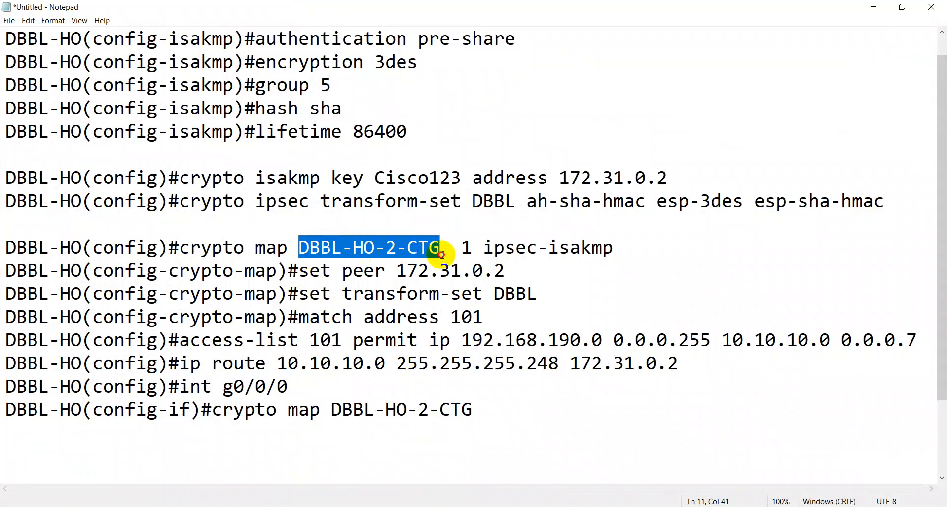
right_click(407, 248)
left_click(439, 281)
left_click(873, 7)
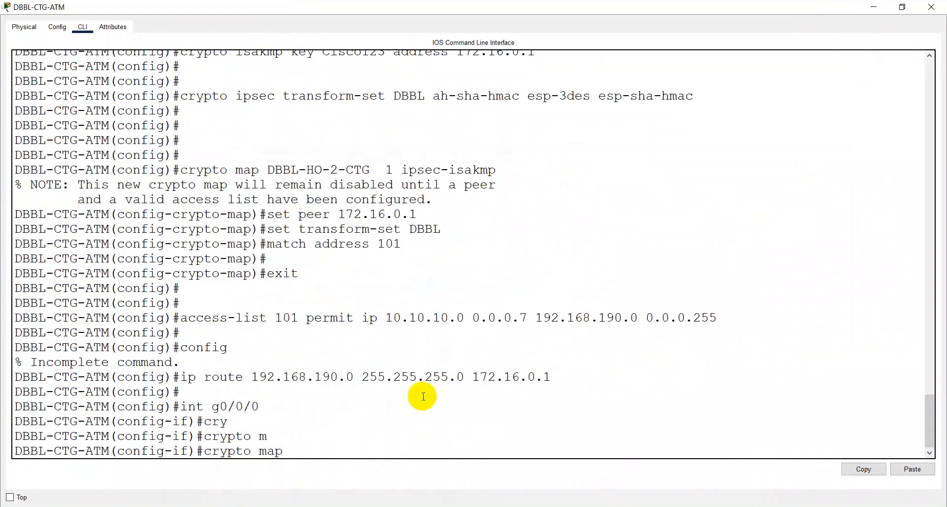
right_click(379, 431)
left_click(396, 449)
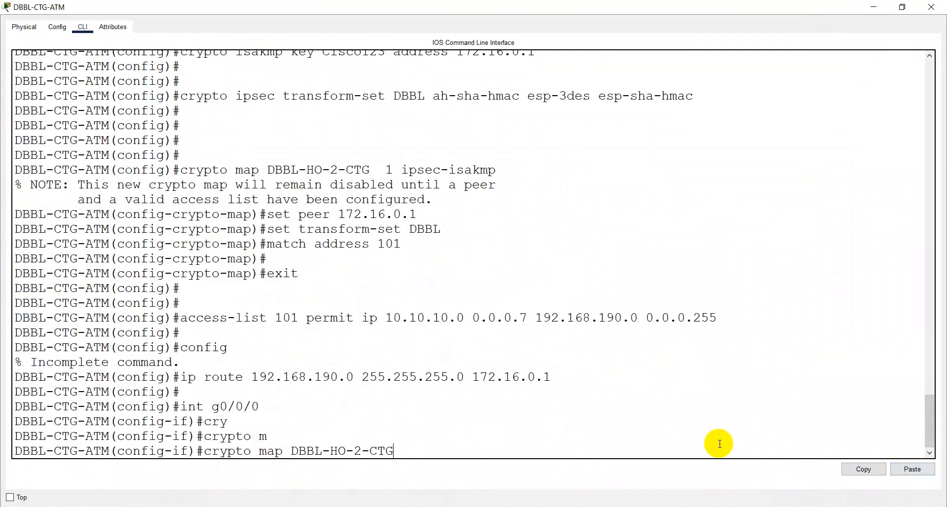
key("Return")
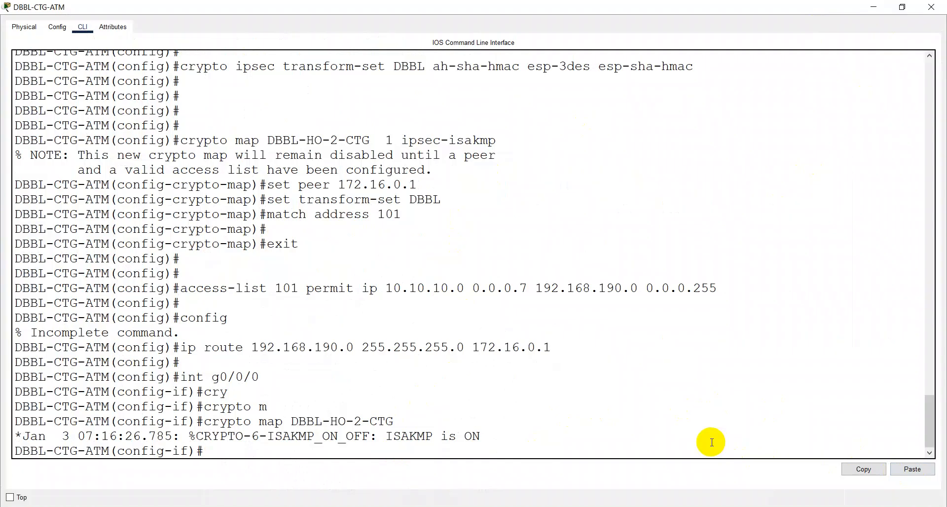
Step: Save DBBL-CTG-ATM's configuration with wr, then open the DBBL-HO console full screen
key("ctrl+z")
type("wr")
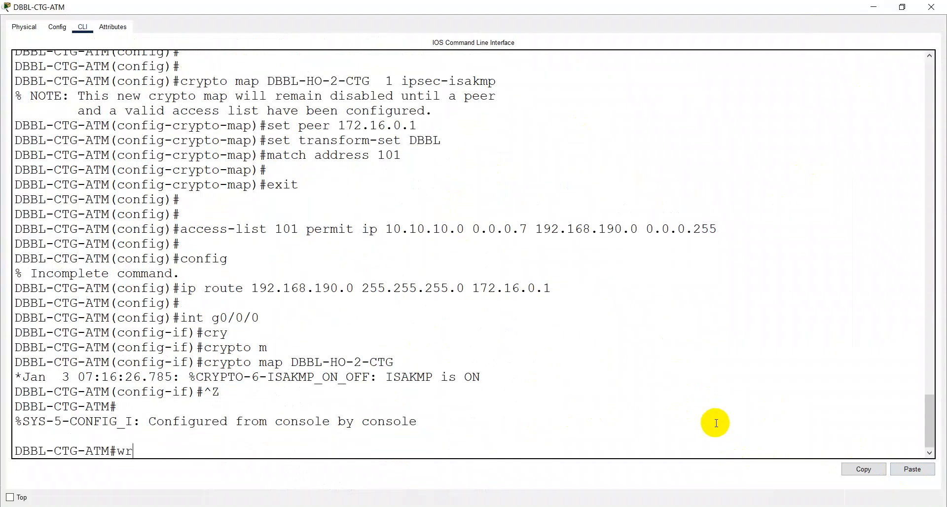
key("Return")
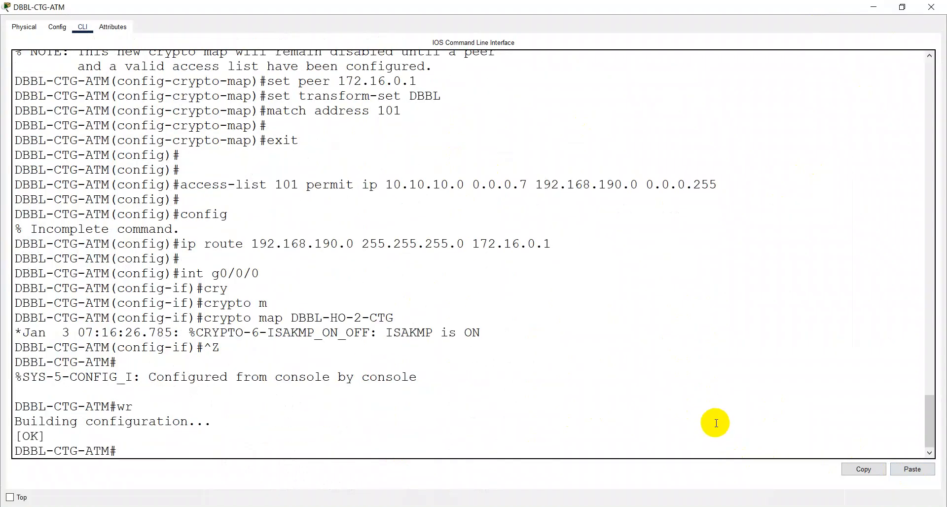
left_click(942, 6)
left_click(237, 134)
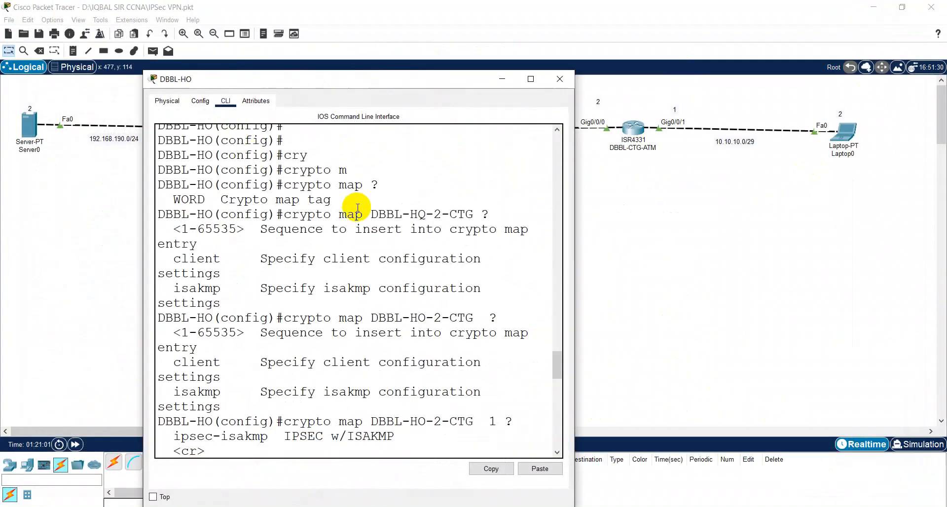
left_click(528, 79)
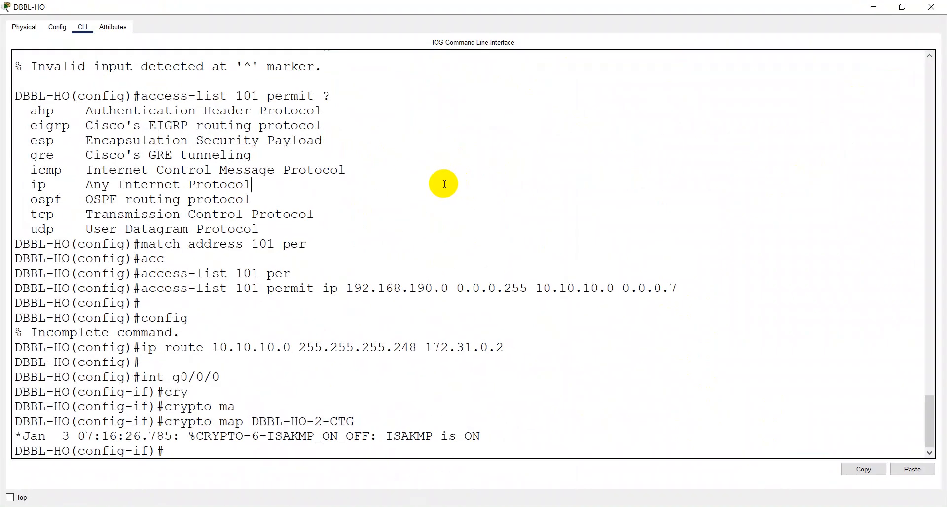
Step: Exit config mode on DBBL-HO, save with wr, and minimize its console
key("Return")
key("Return")
key("ctrl+z")
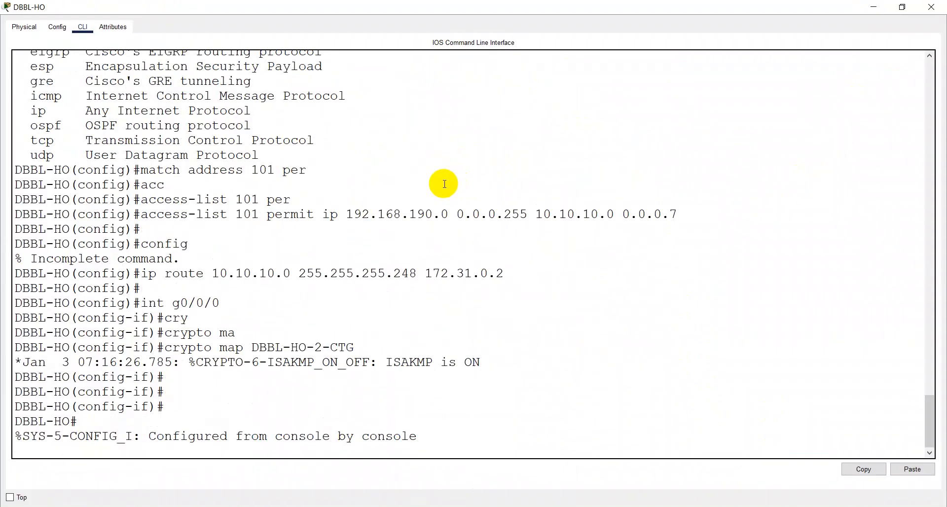
key("Return")
type("wr")
key("Return")
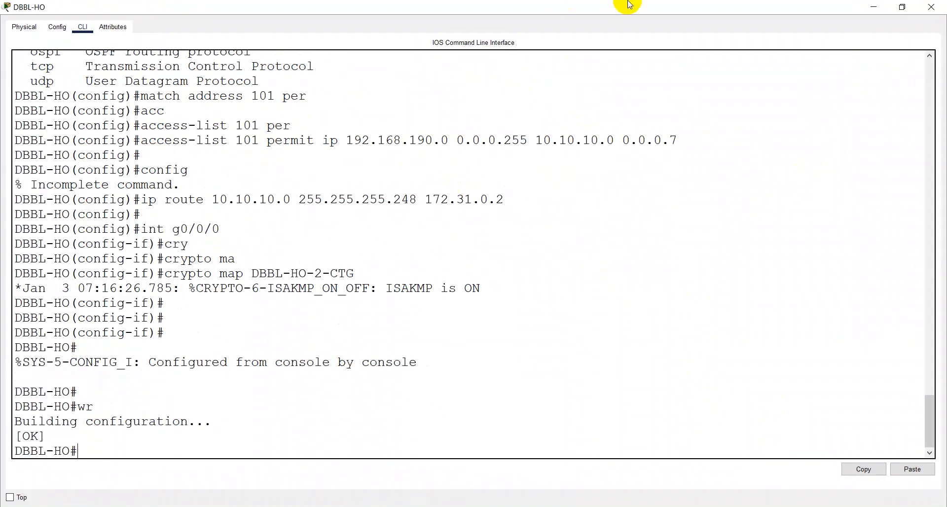
left_click(868, 7)
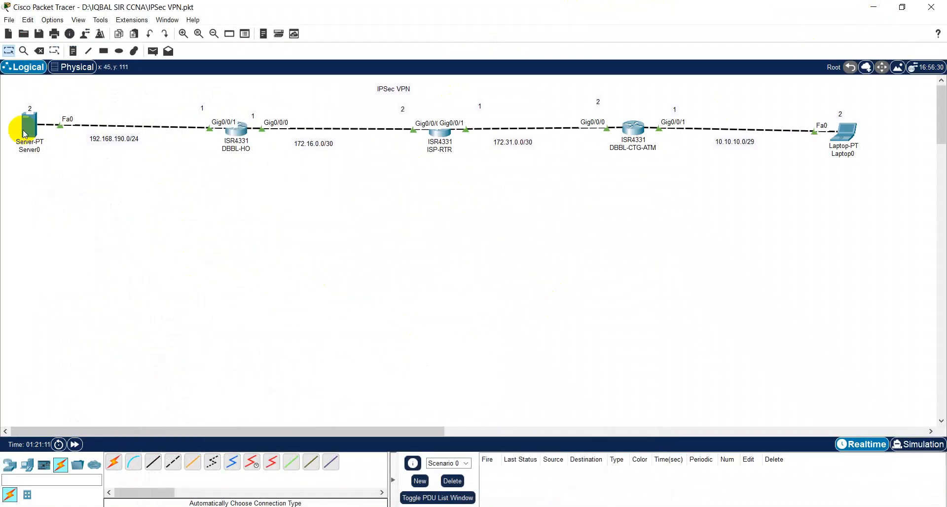
Step: Send two simple PDUs from Server0 to Laptop0, then clear the PDU list
left_click(154, 51)
left_click(30, 125)
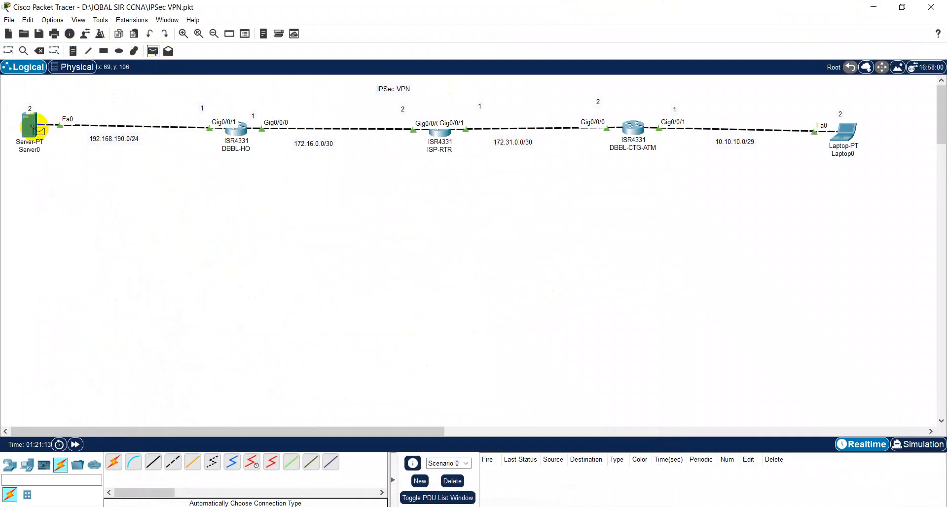
left_click(844, 131)
left_click(153, 51)
left_click(31, 122)
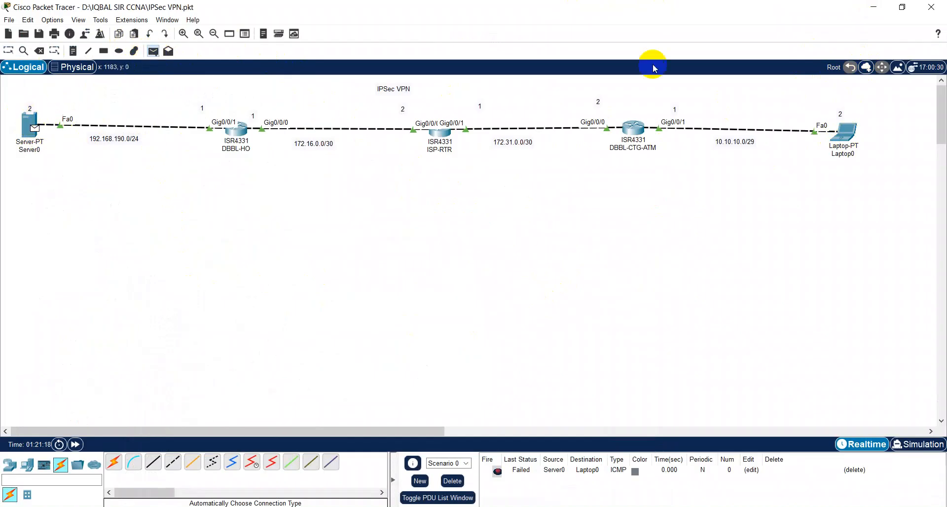
left_click(850, 131)
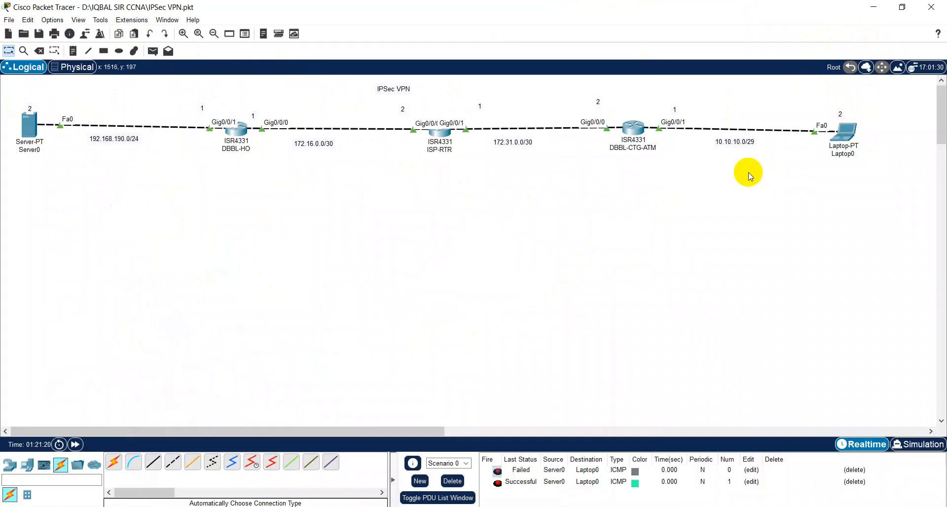
left_click(460, 483)
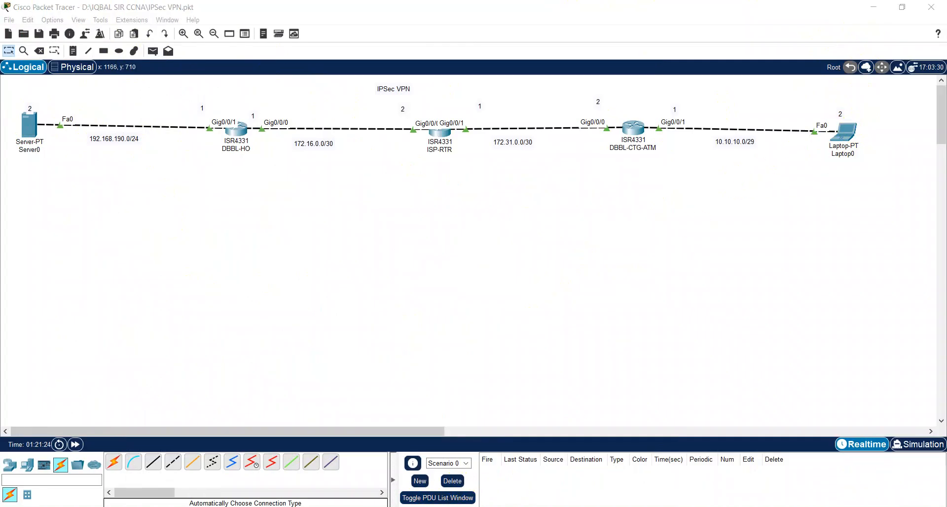
key("alt+Tab")
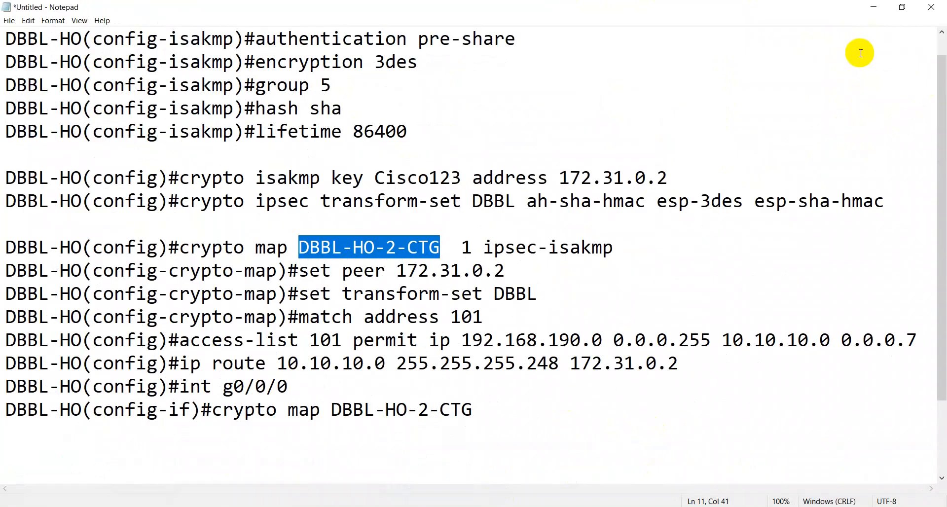
Step: Run 'sh crypto isakmp sa' on DBBL-HO, showing peer 172.31.0.2 QM_IDLE ACTIVE
left_click(874, 9)
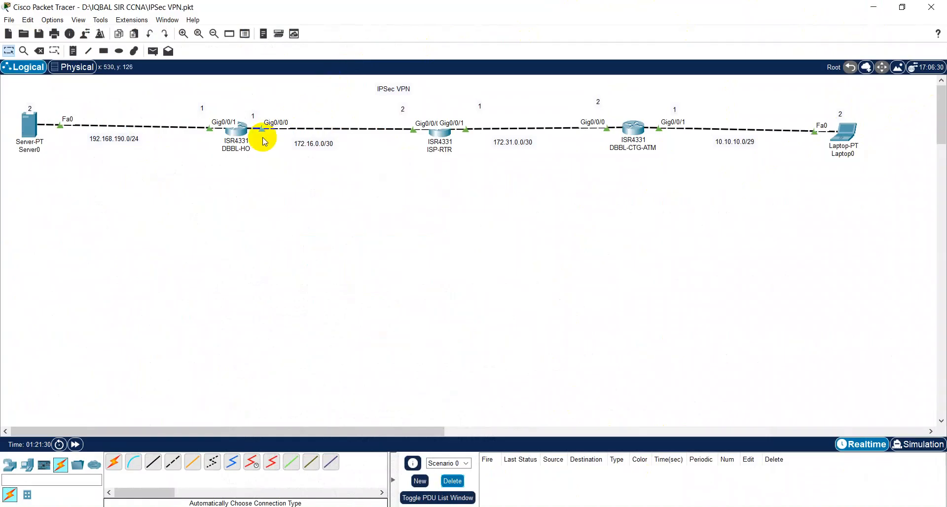
left_click(235, 127)
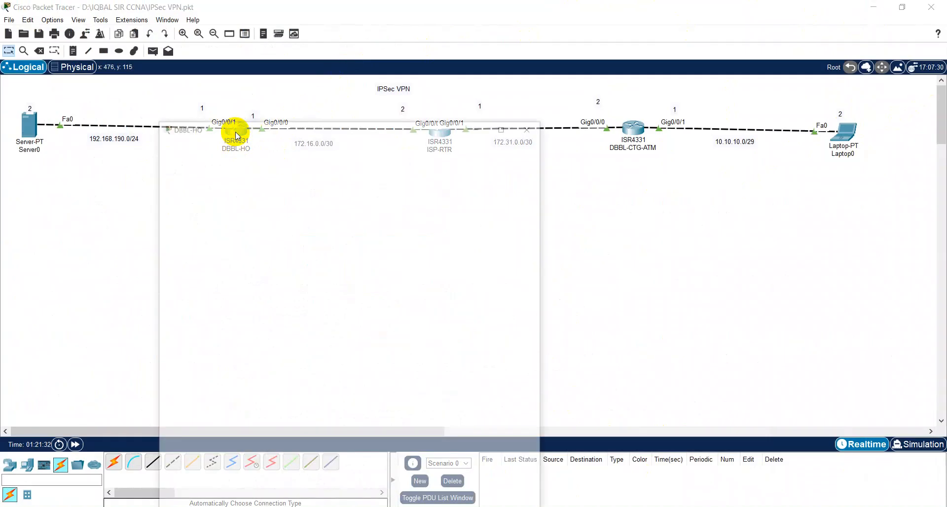
left_click(530, 79)
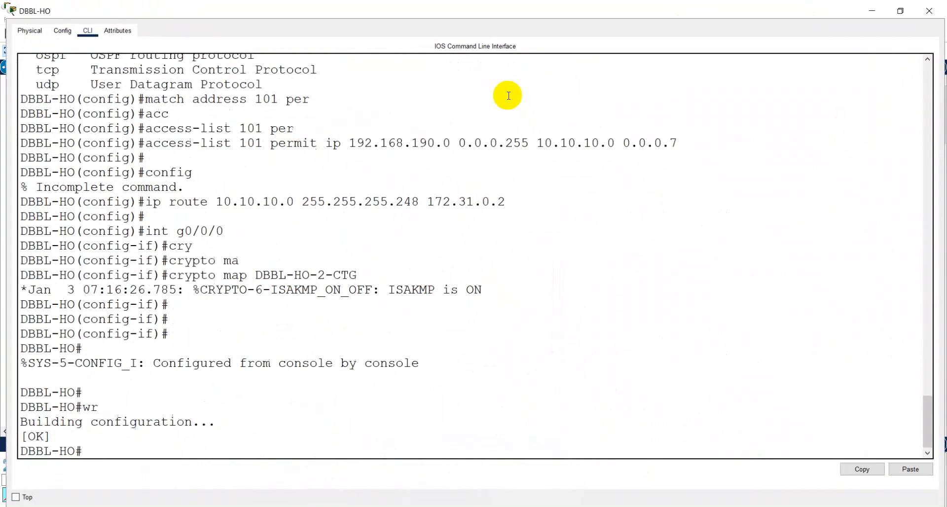
key("Return")
key("Return")
type("sh cry")
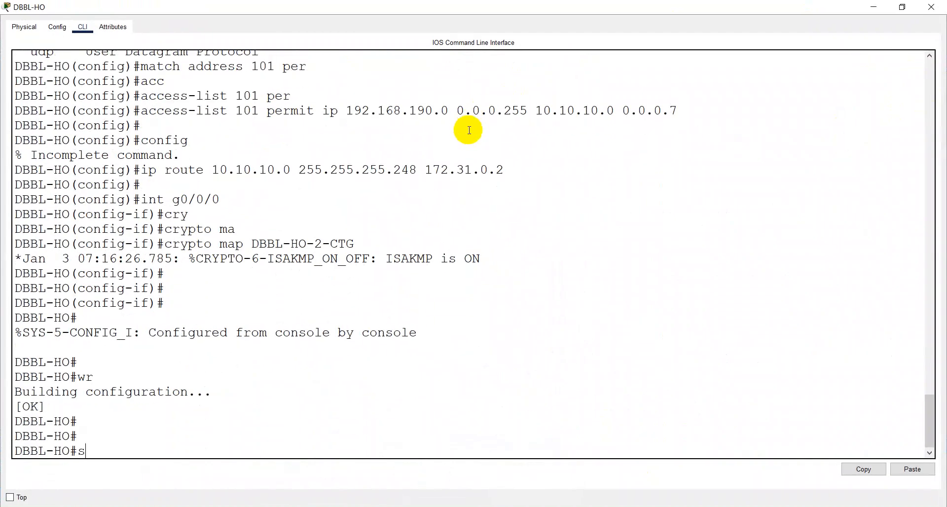
key("Tab")
type("i")
key("Tab")
type("s")
key("Tab")
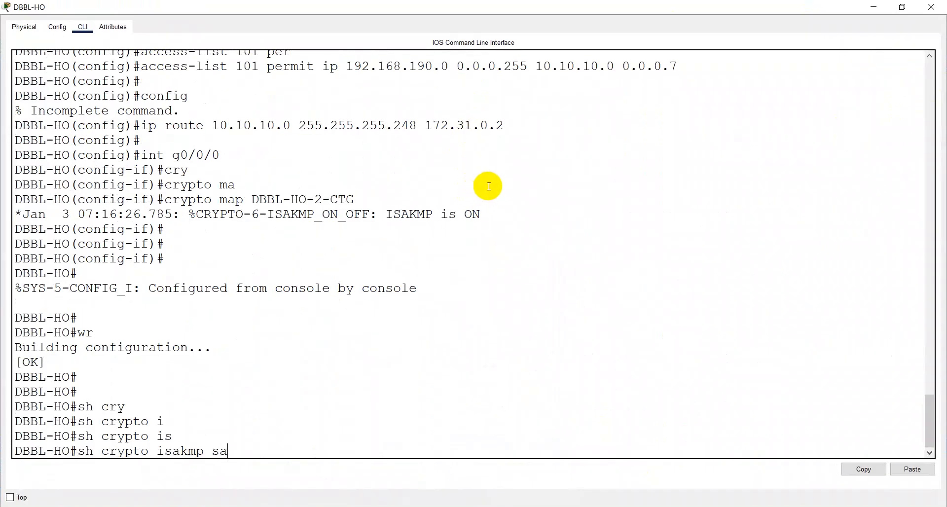
type("sa")
key("Return")
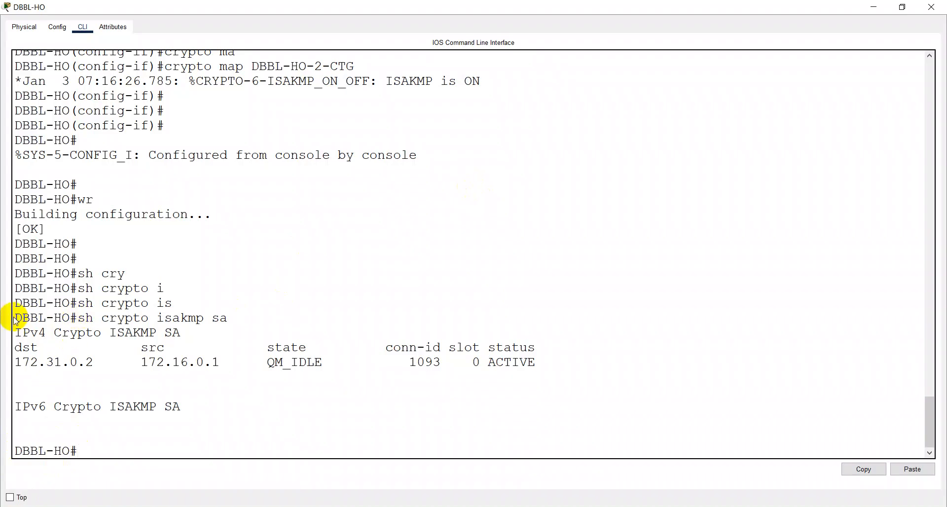
Step: Copy the 'sh crypto isakmp sa' command line from the DBBL-HO console
left_click_drag(14, 317, 281, 316)
left_click(873, 464)
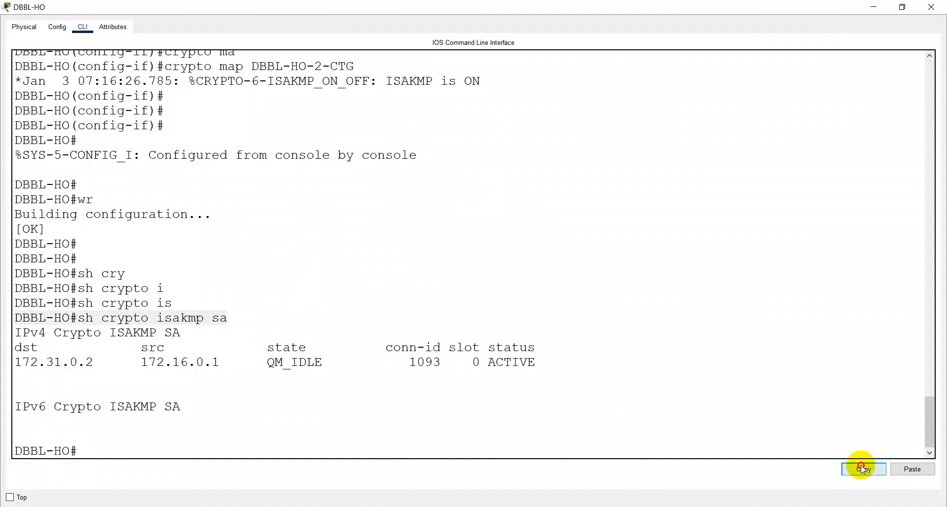
key("alt+Tab")
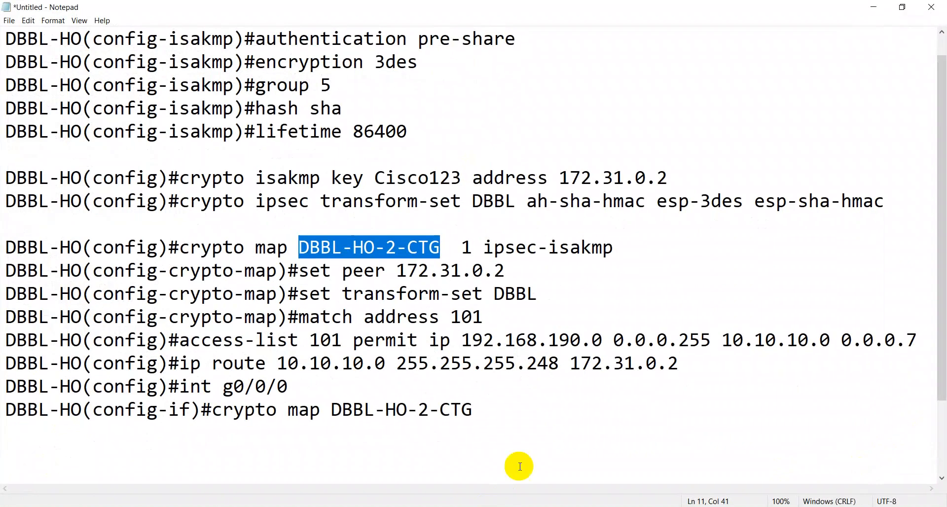
Step: Paste 'sh crypto isakmp sa' into the notes and start an 'Output :' line below it
left_click(528, 410)
key("Return")
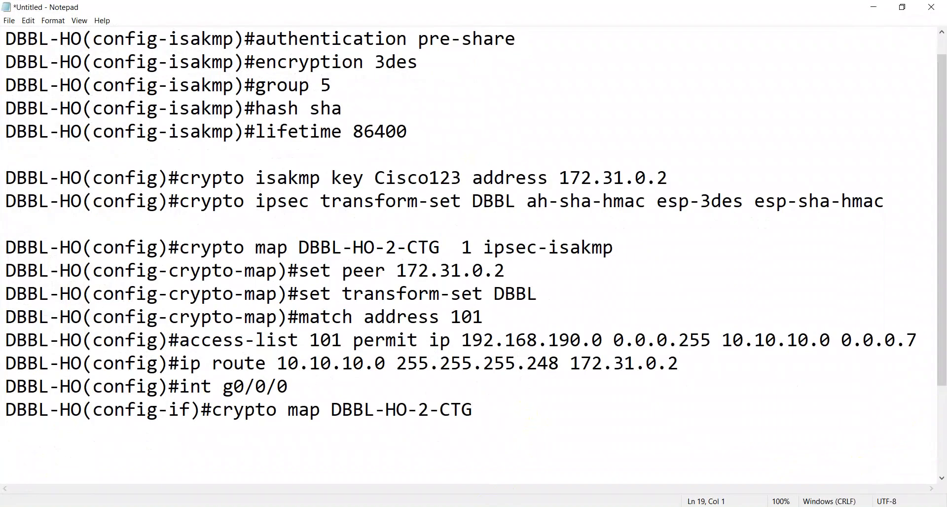
key("ctrl+v")
key("Return")
type("OU")
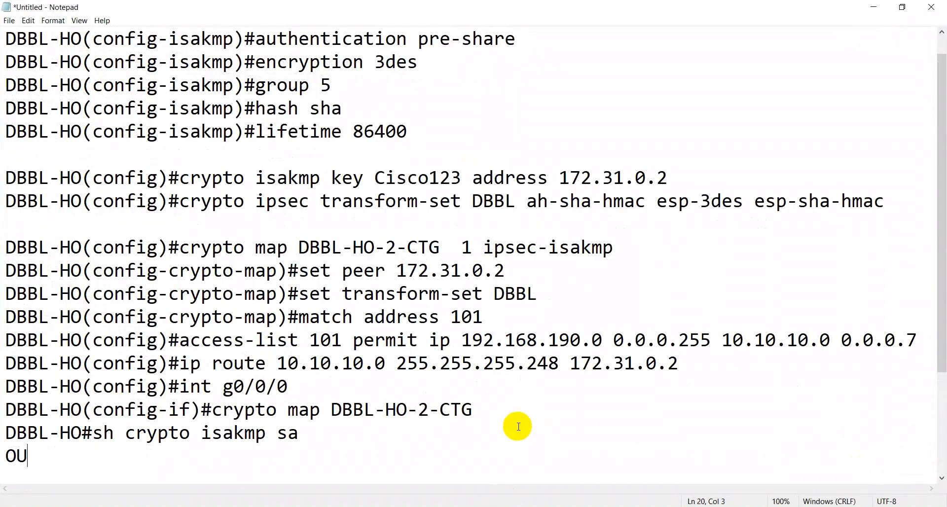
key("BackSpace")
type("utput :")
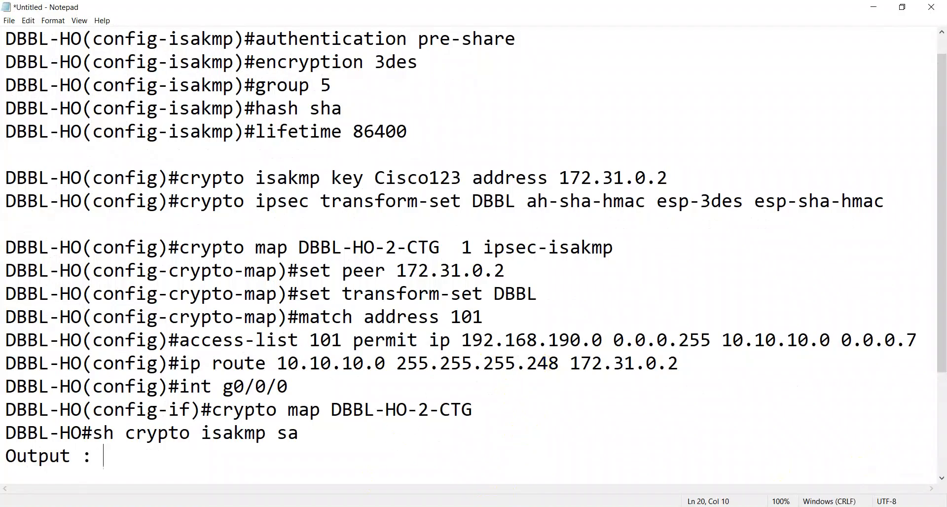
Step: Copy the QM_IDLE state from DBBL-HO's show output
mouse_move(283, 506)
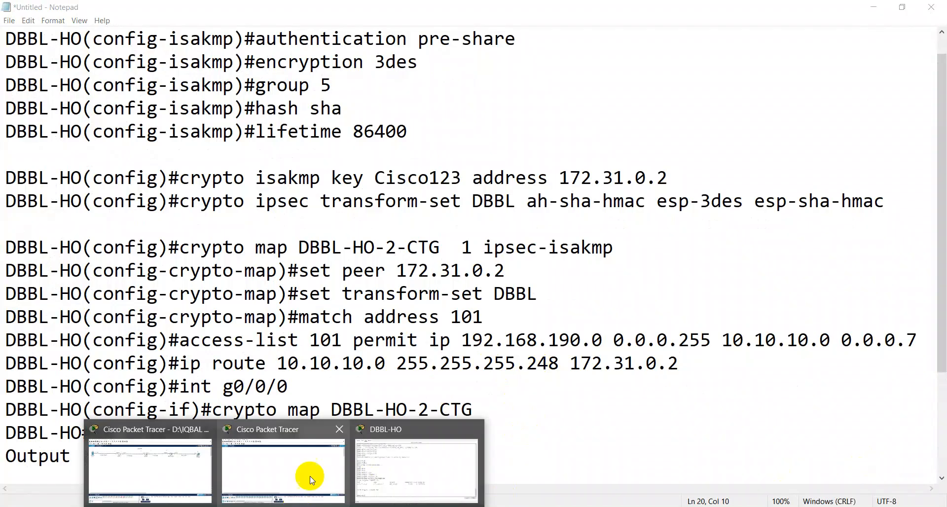
left_click(375, 475)
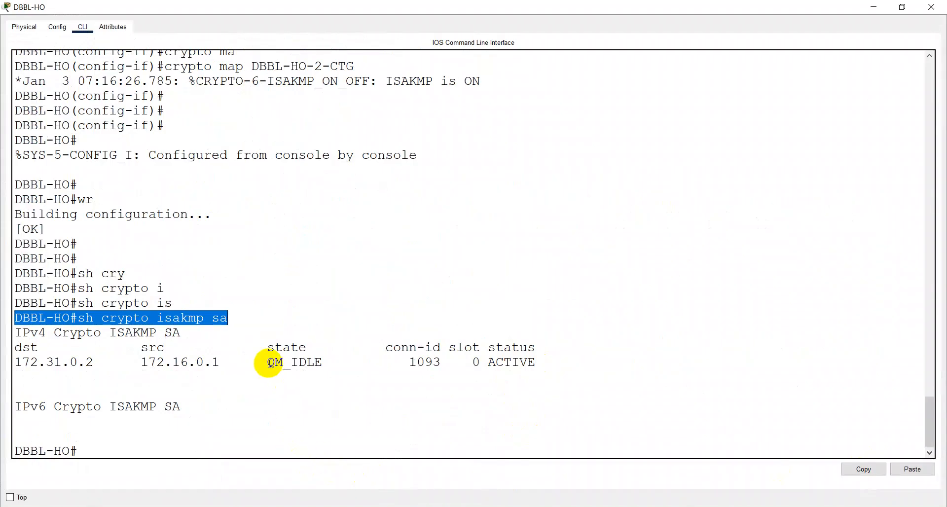
left_click_drag(268, 362, 320, 363)
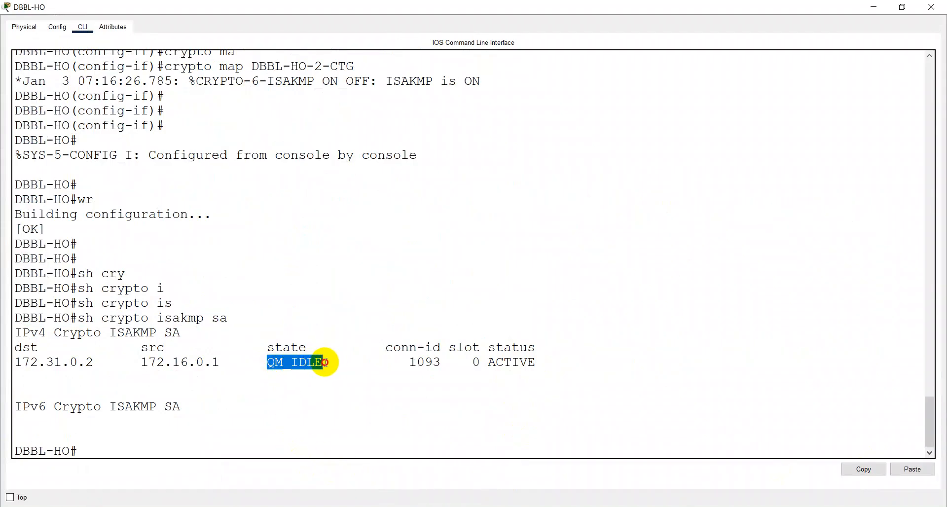
right_click(324, 363)
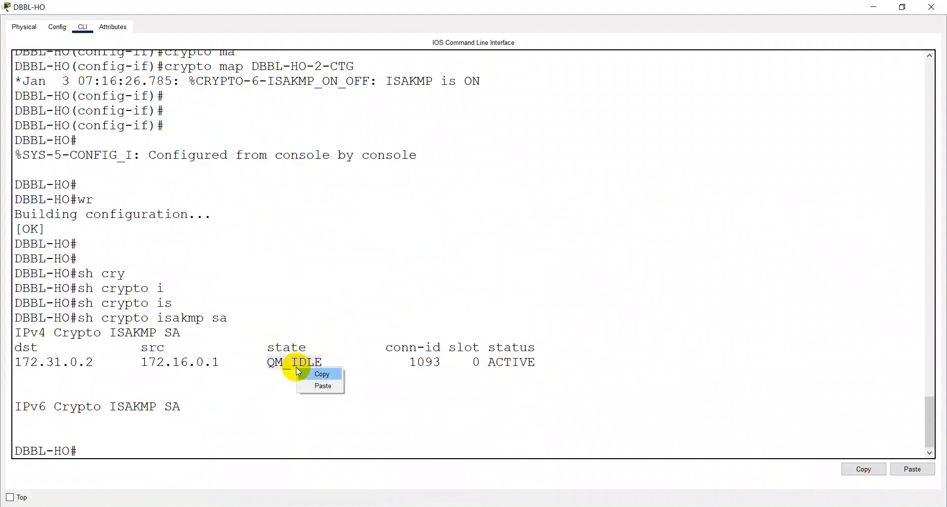
left_click(321, 374)
left_click(305, 506)
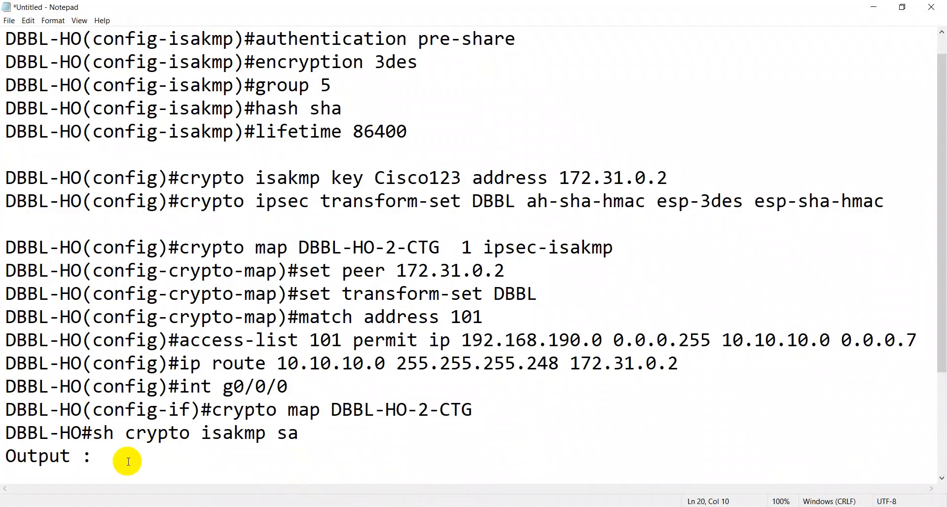
Step: Complete the notes line as 'Output state: QM_IDLE'
left_click(86, 458)
left_click(106, 506)
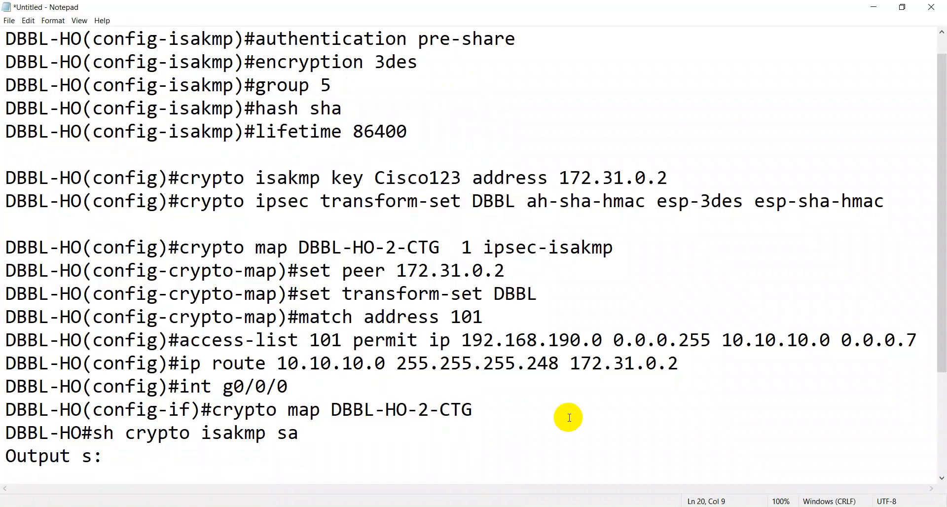
left_click(568, 417)
left_click(95, 456)
type("tate")
left_click(164, 463)
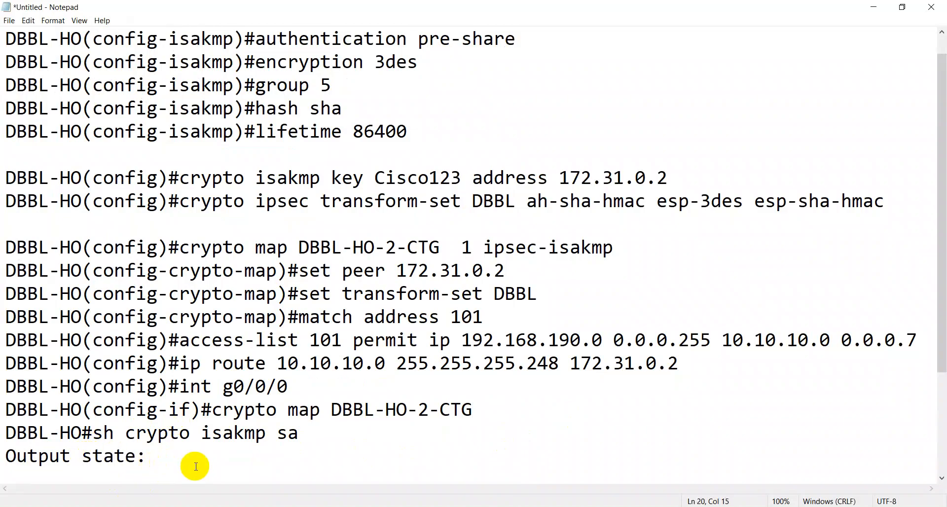
key("ctrl+v")
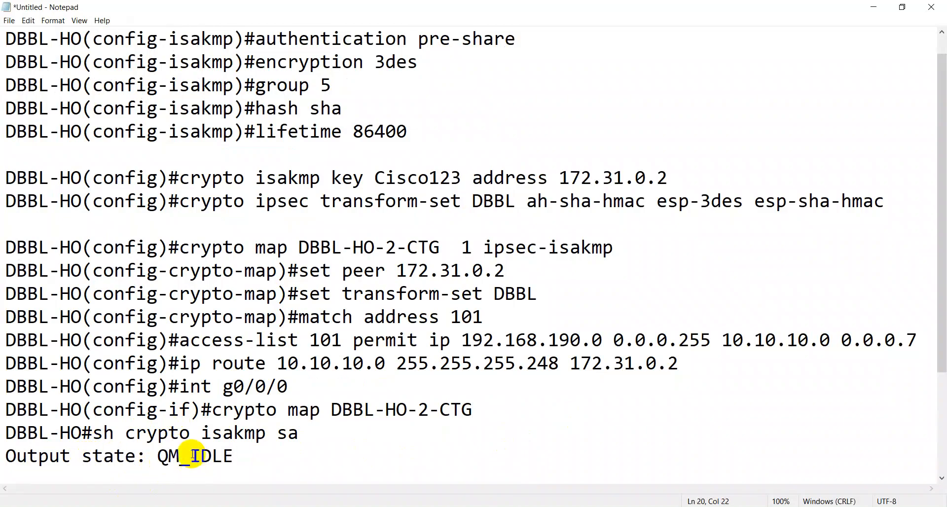
left_click(519, 436)
mouse_move(285, 499)
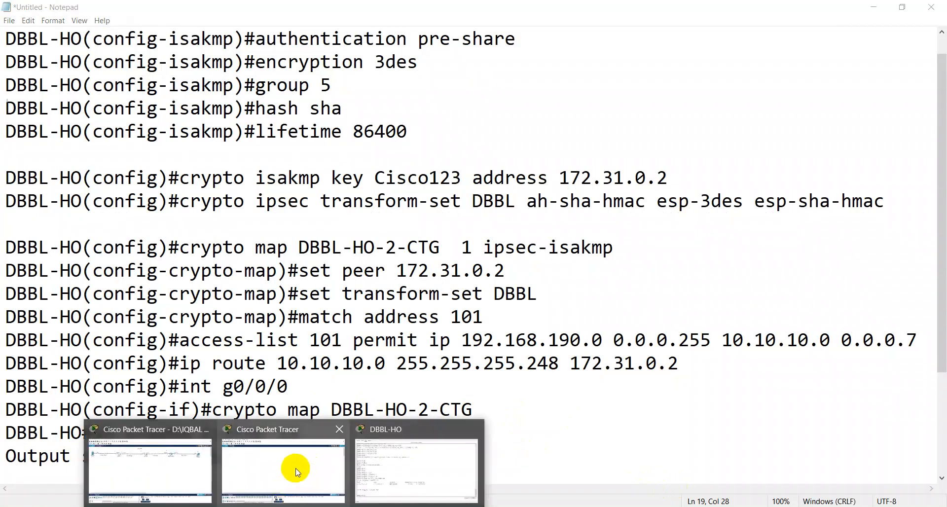
left_click(433, 460)
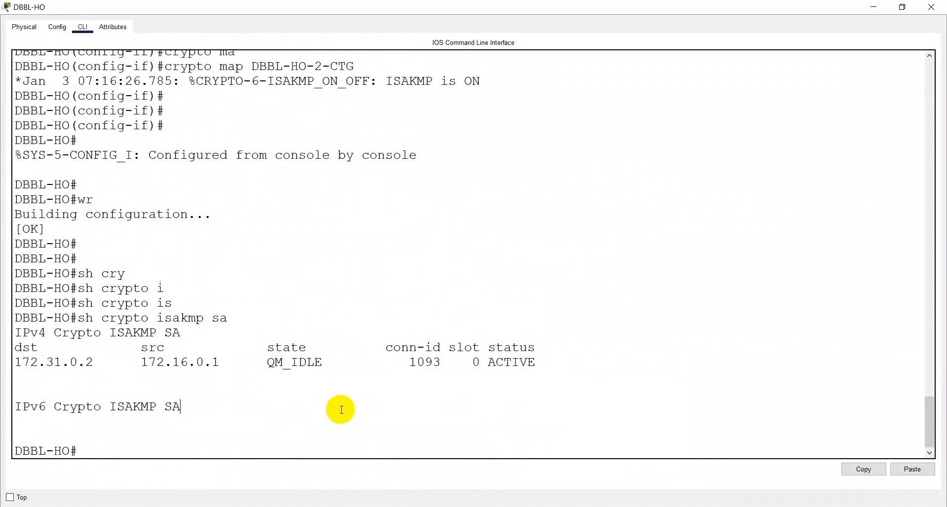
Step: Save DBBL-HO's running configuration with 'w' and close its console
key("Return")
type("w")
key("Return")
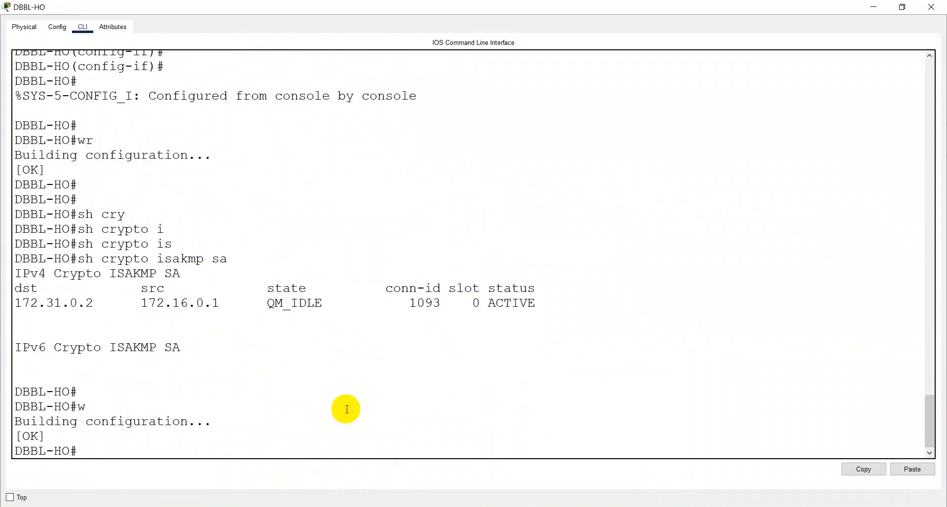
left_click(943, 4)
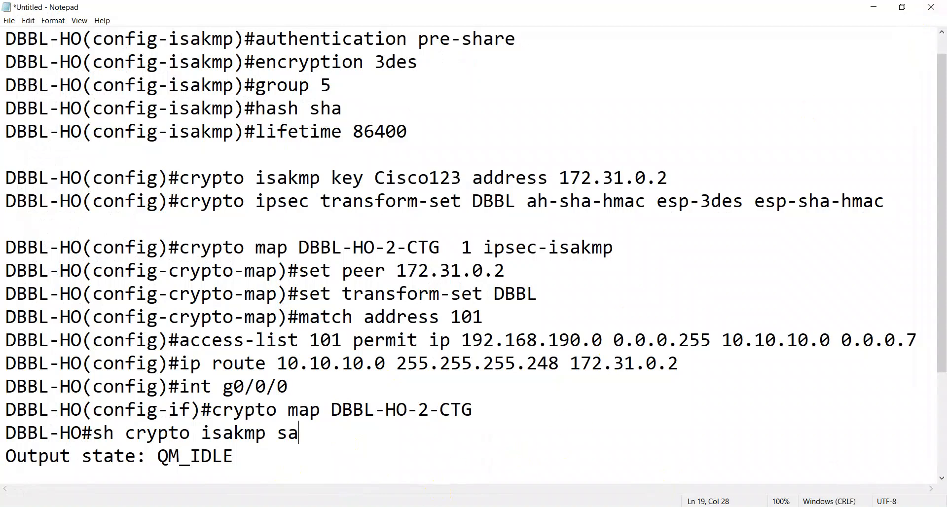
Step: Check DBBL-CTG-ATM's crypto map, close its console, and save IPSec VPN.pkt
left_click(285, 506)
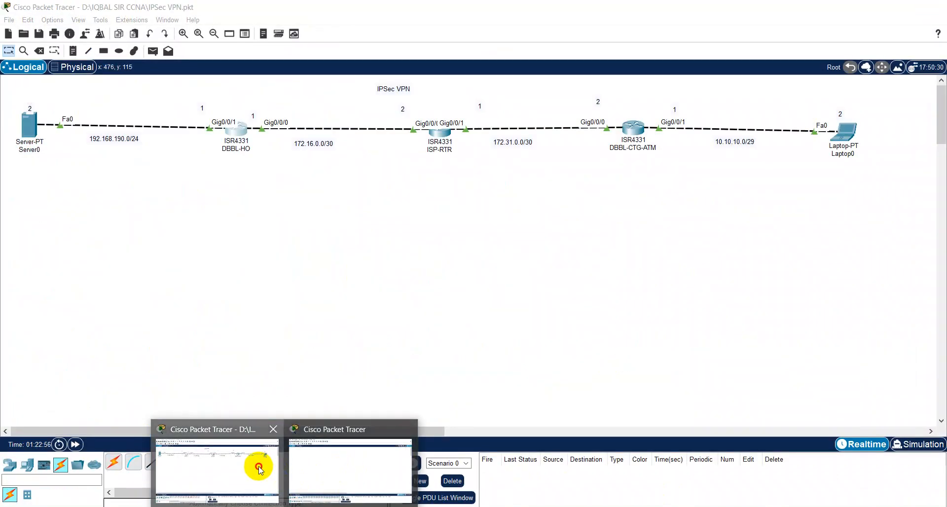
left_click(255, 468)
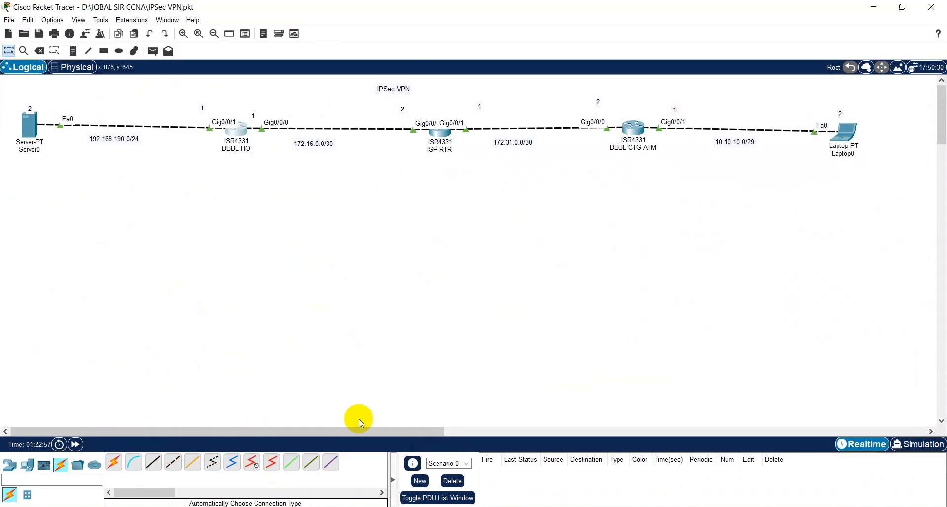
left_click(631, 129)
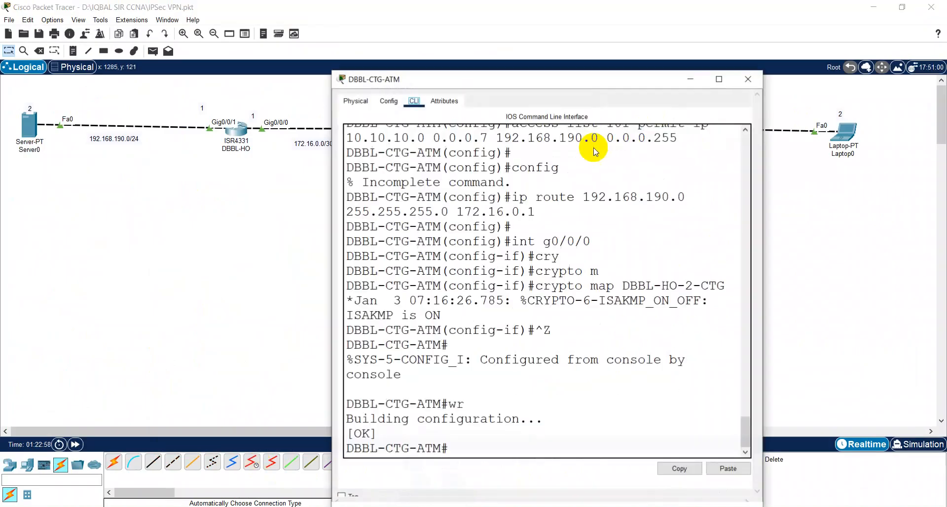
left_click(511, 284)
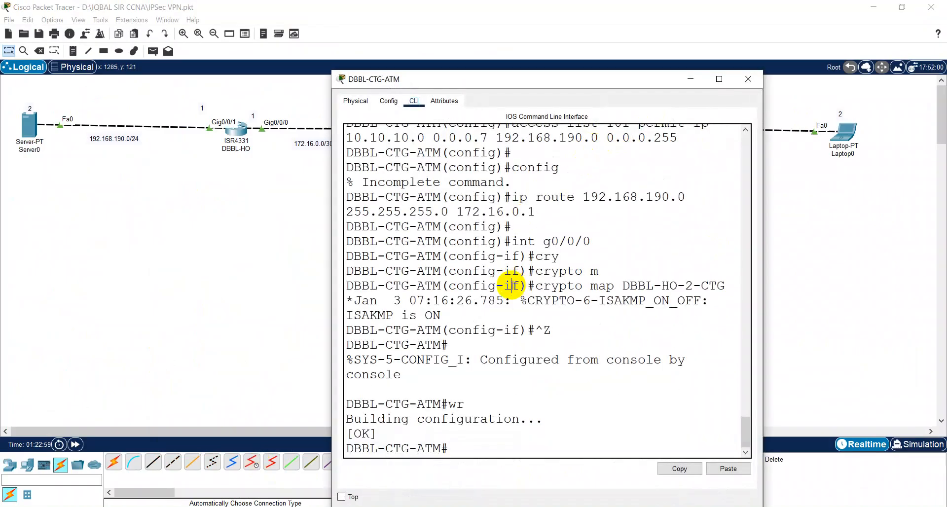
left_click(748, 77)
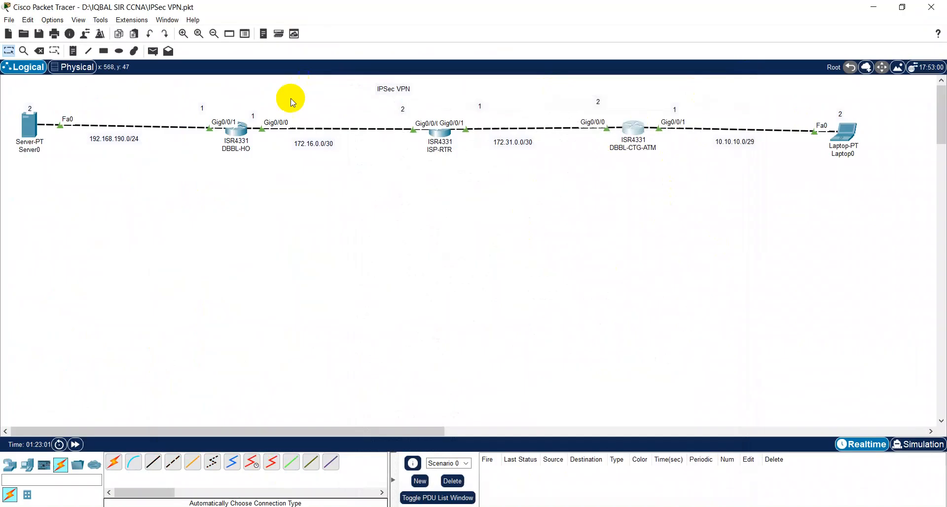
left_click(39, 34)
left_click(444, 506)
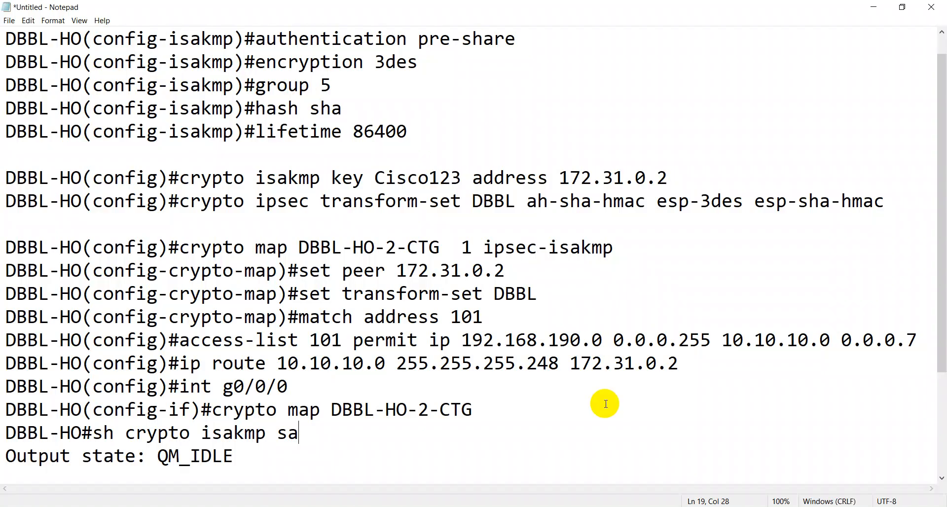
Step: Minimize the Notepad VPN notes to reveal the IPSec VPN topology
left_click(882, 8)
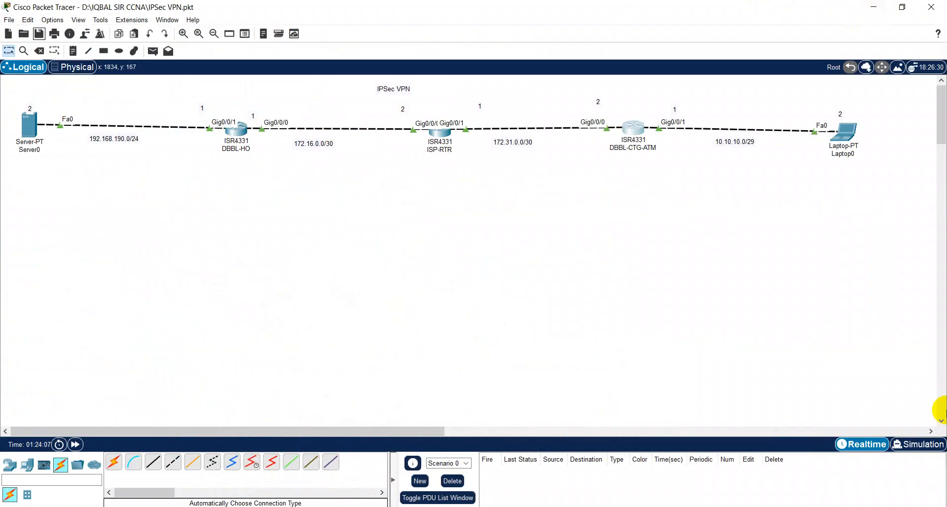